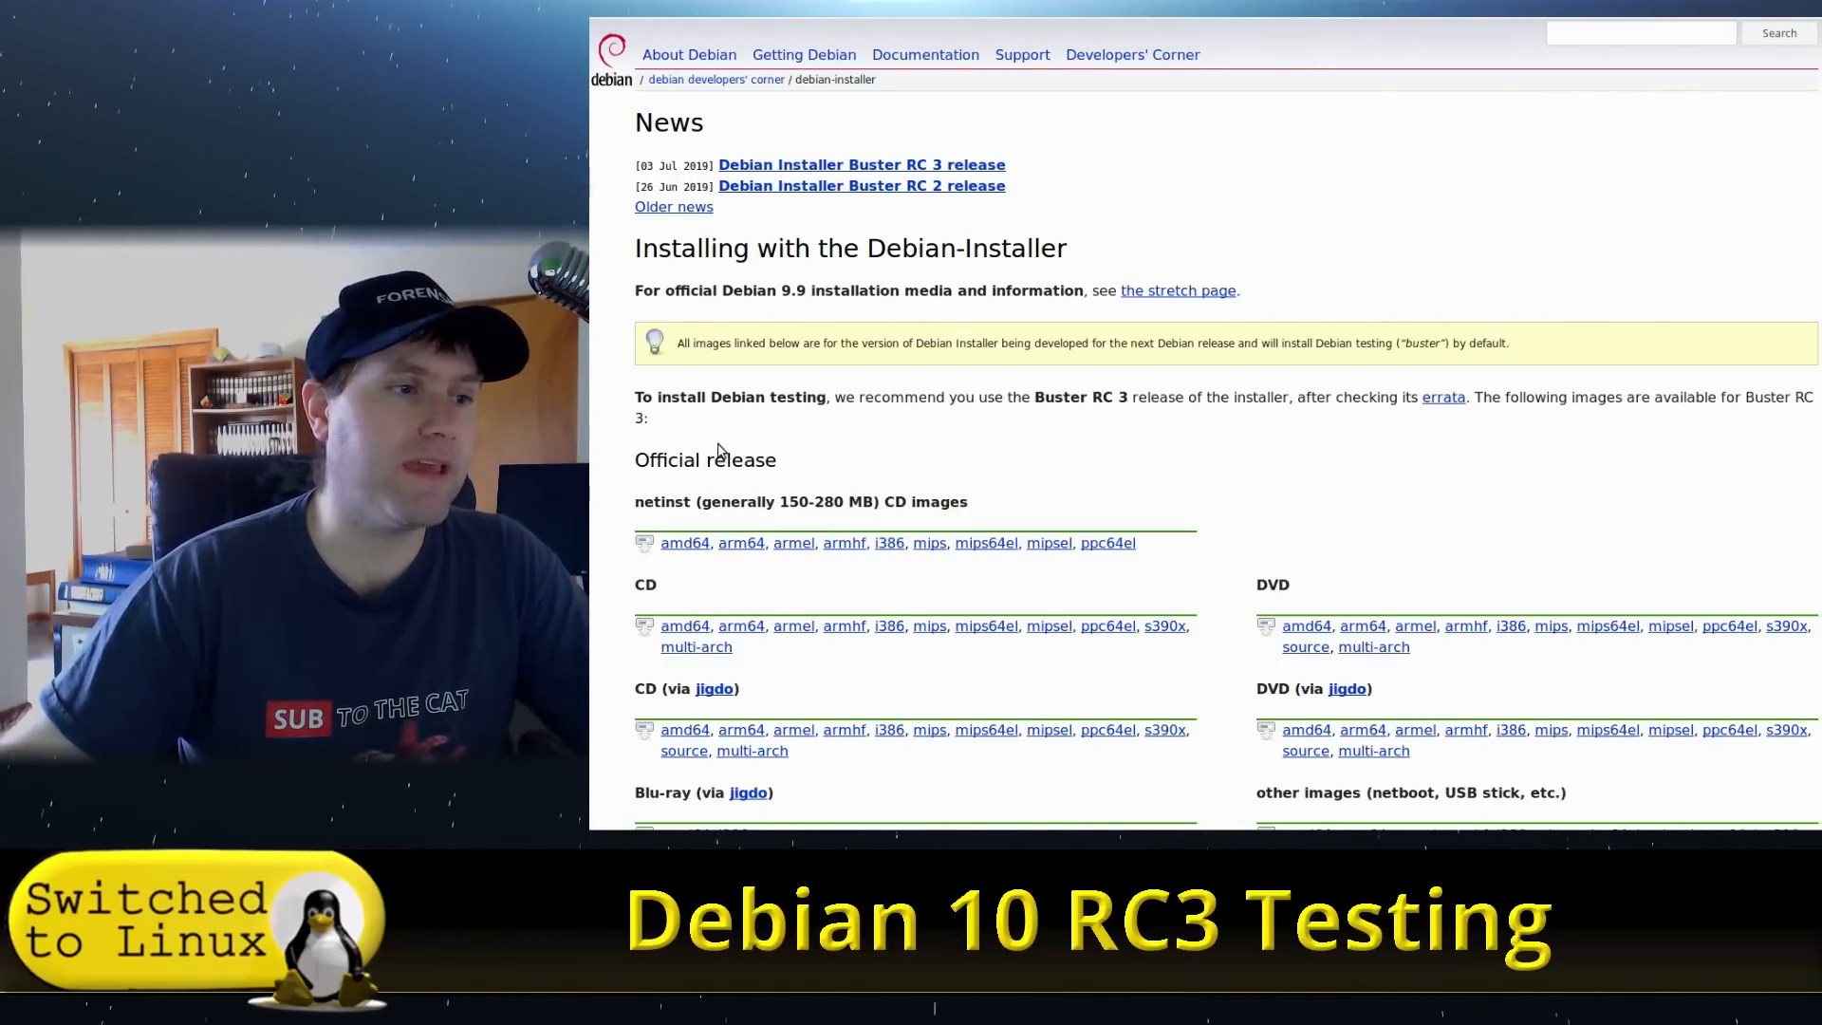
- Scroll down the Debian installer page listing the Buster RC 3 netinst, CD and DVD images
scroll(719, 449, down, 3)
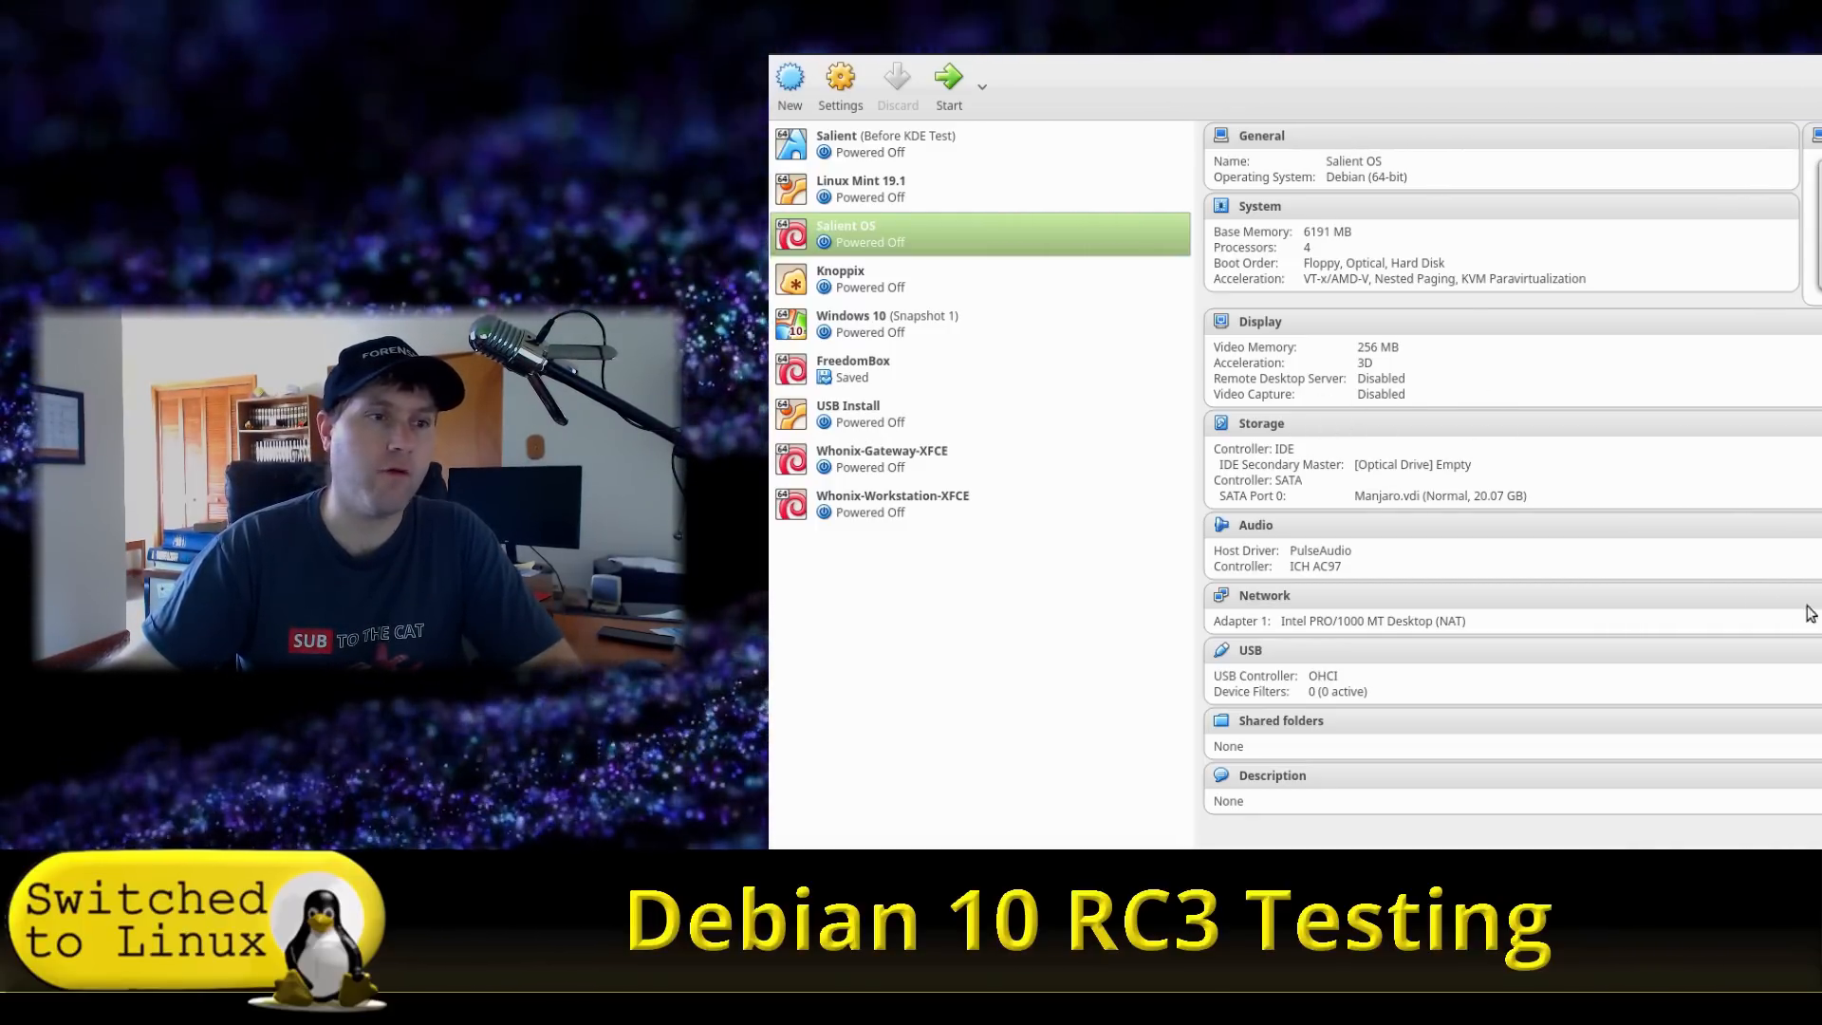
- Save the VM as Debian 10 RC3 with the RC3 netinst ISO attached, then boot it
click(1750, 685)
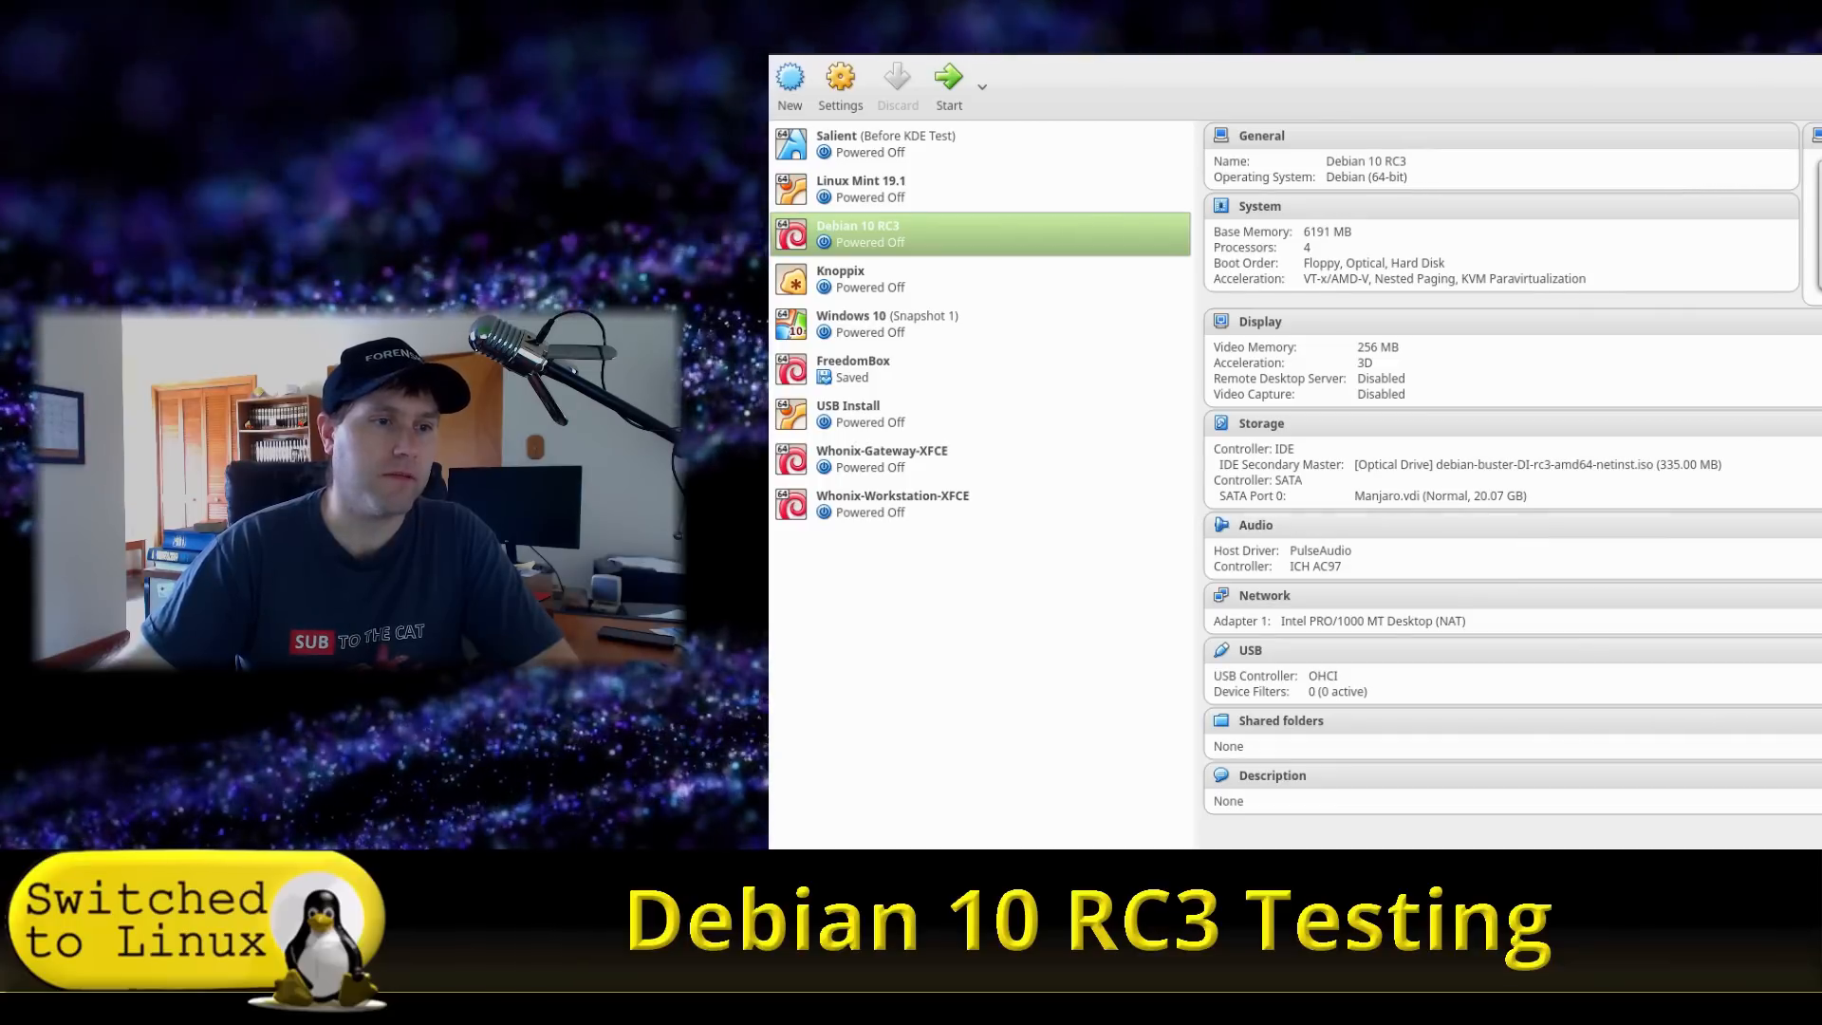
click(949, 90)
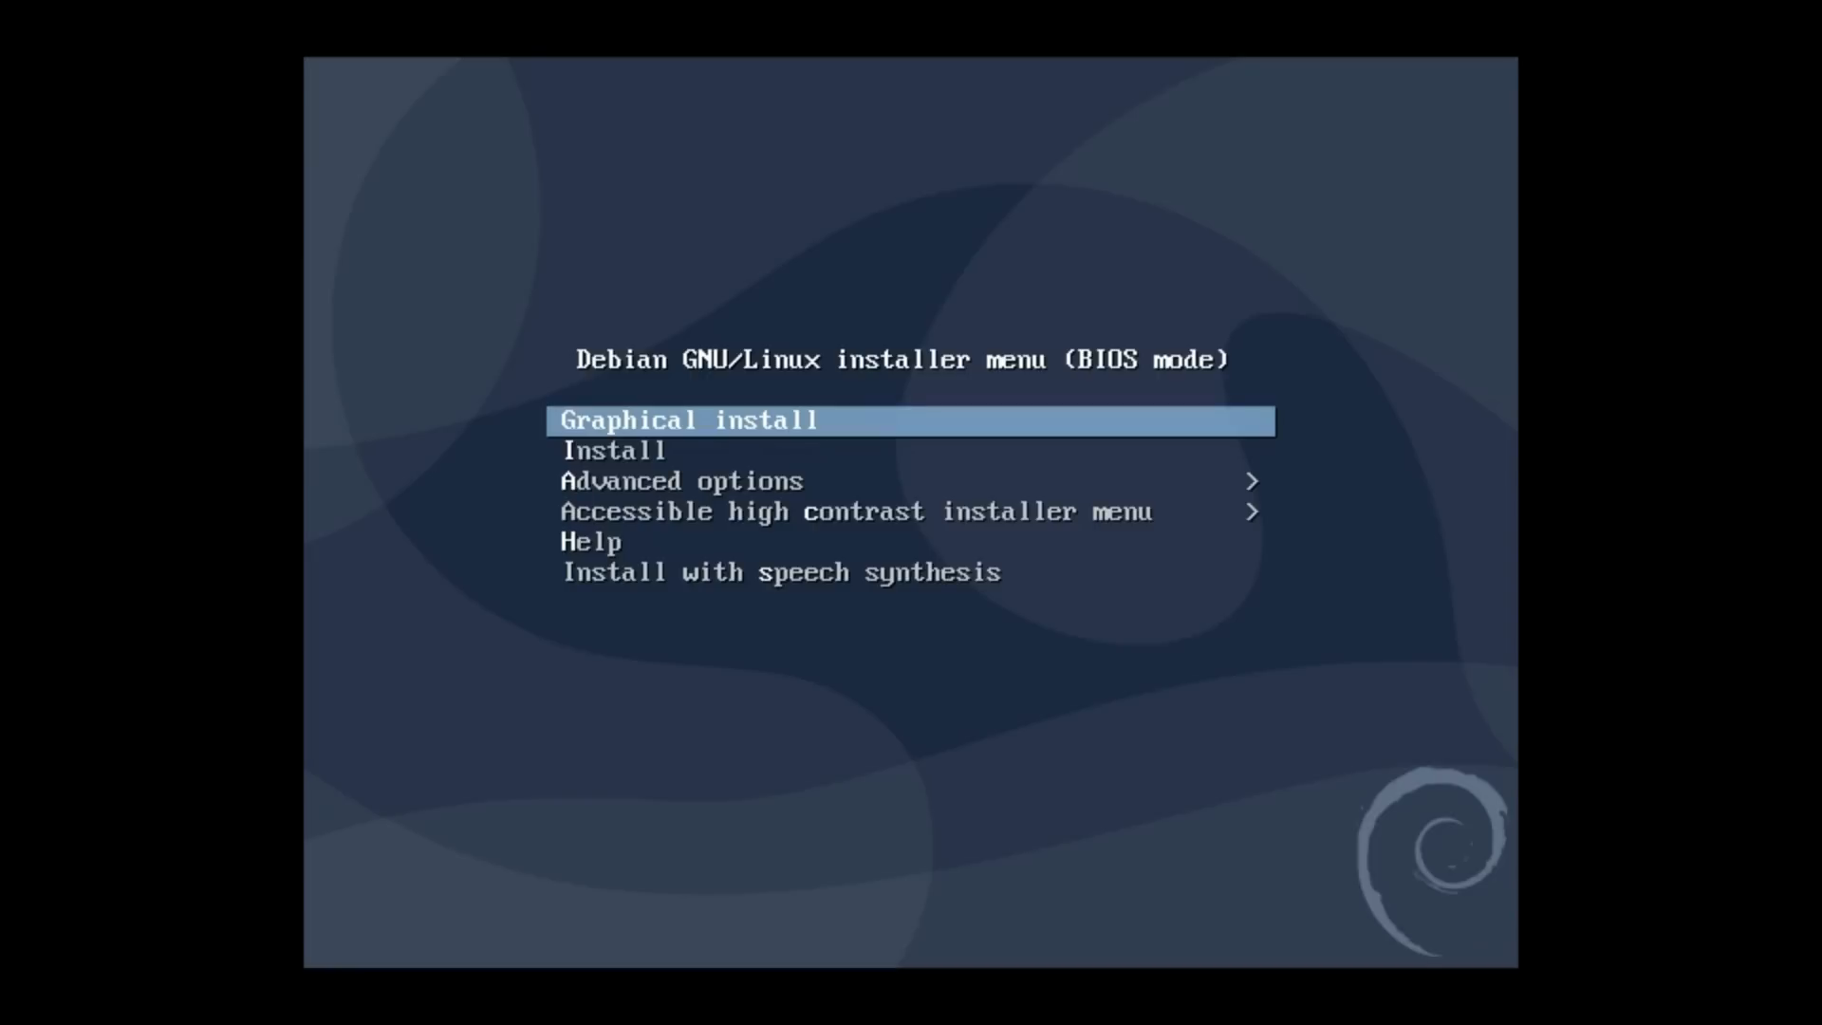
- Launch Graphical install from the Debian installer boot menu
key(Down)
key(Down)
key(Down)
key(Up)
key(Up)
key(Up)
key(Return)
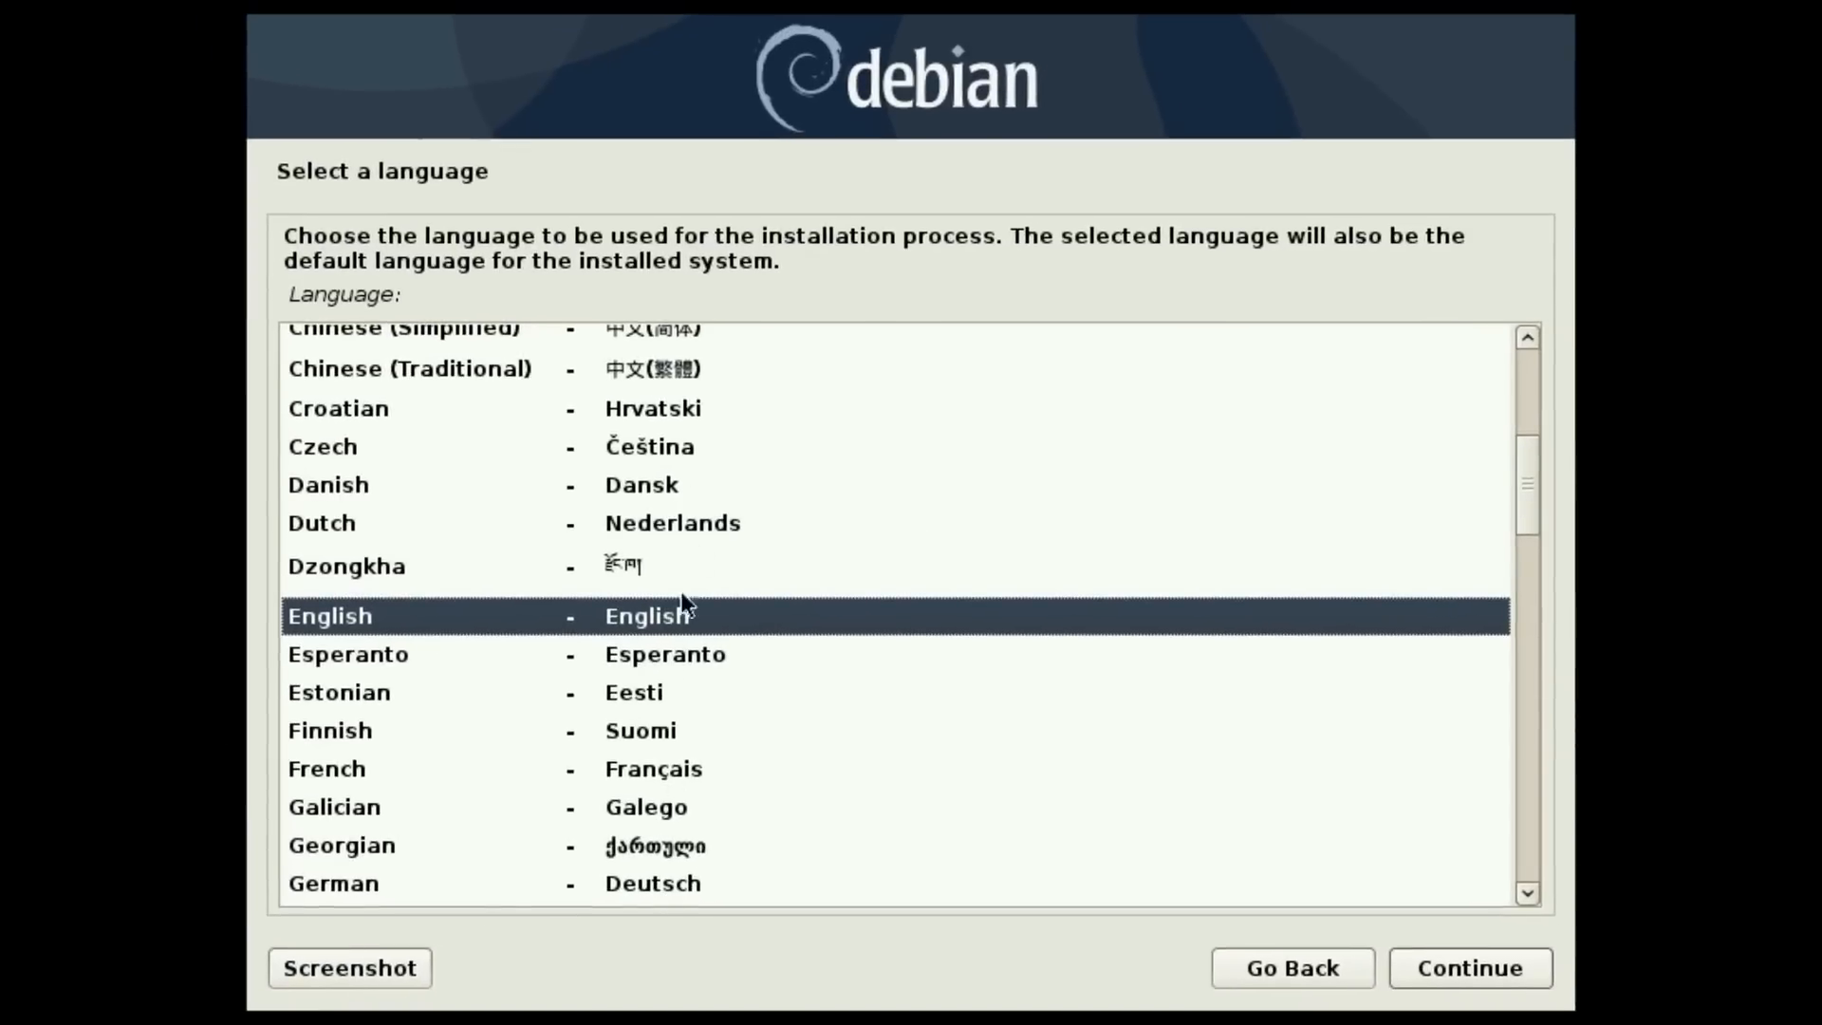
- Accept English language, United States location and the American English keymap
click(1485, 974)
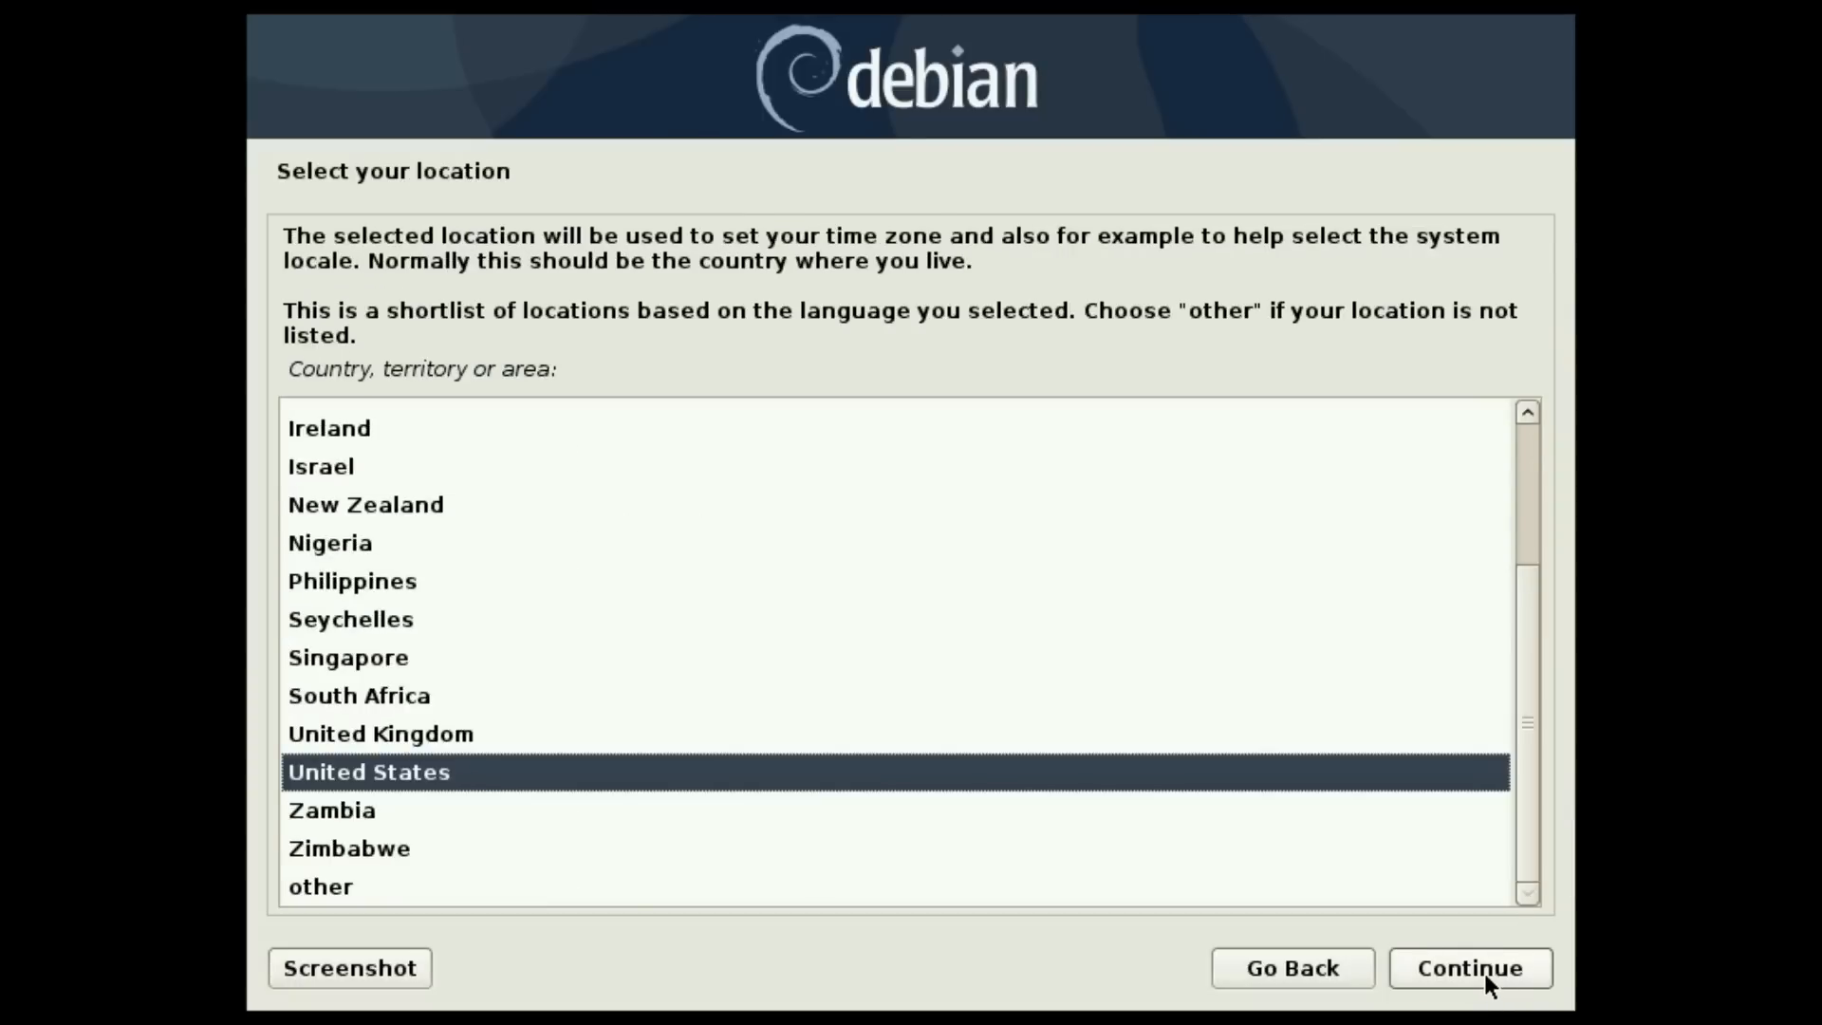
click(1485, 972)
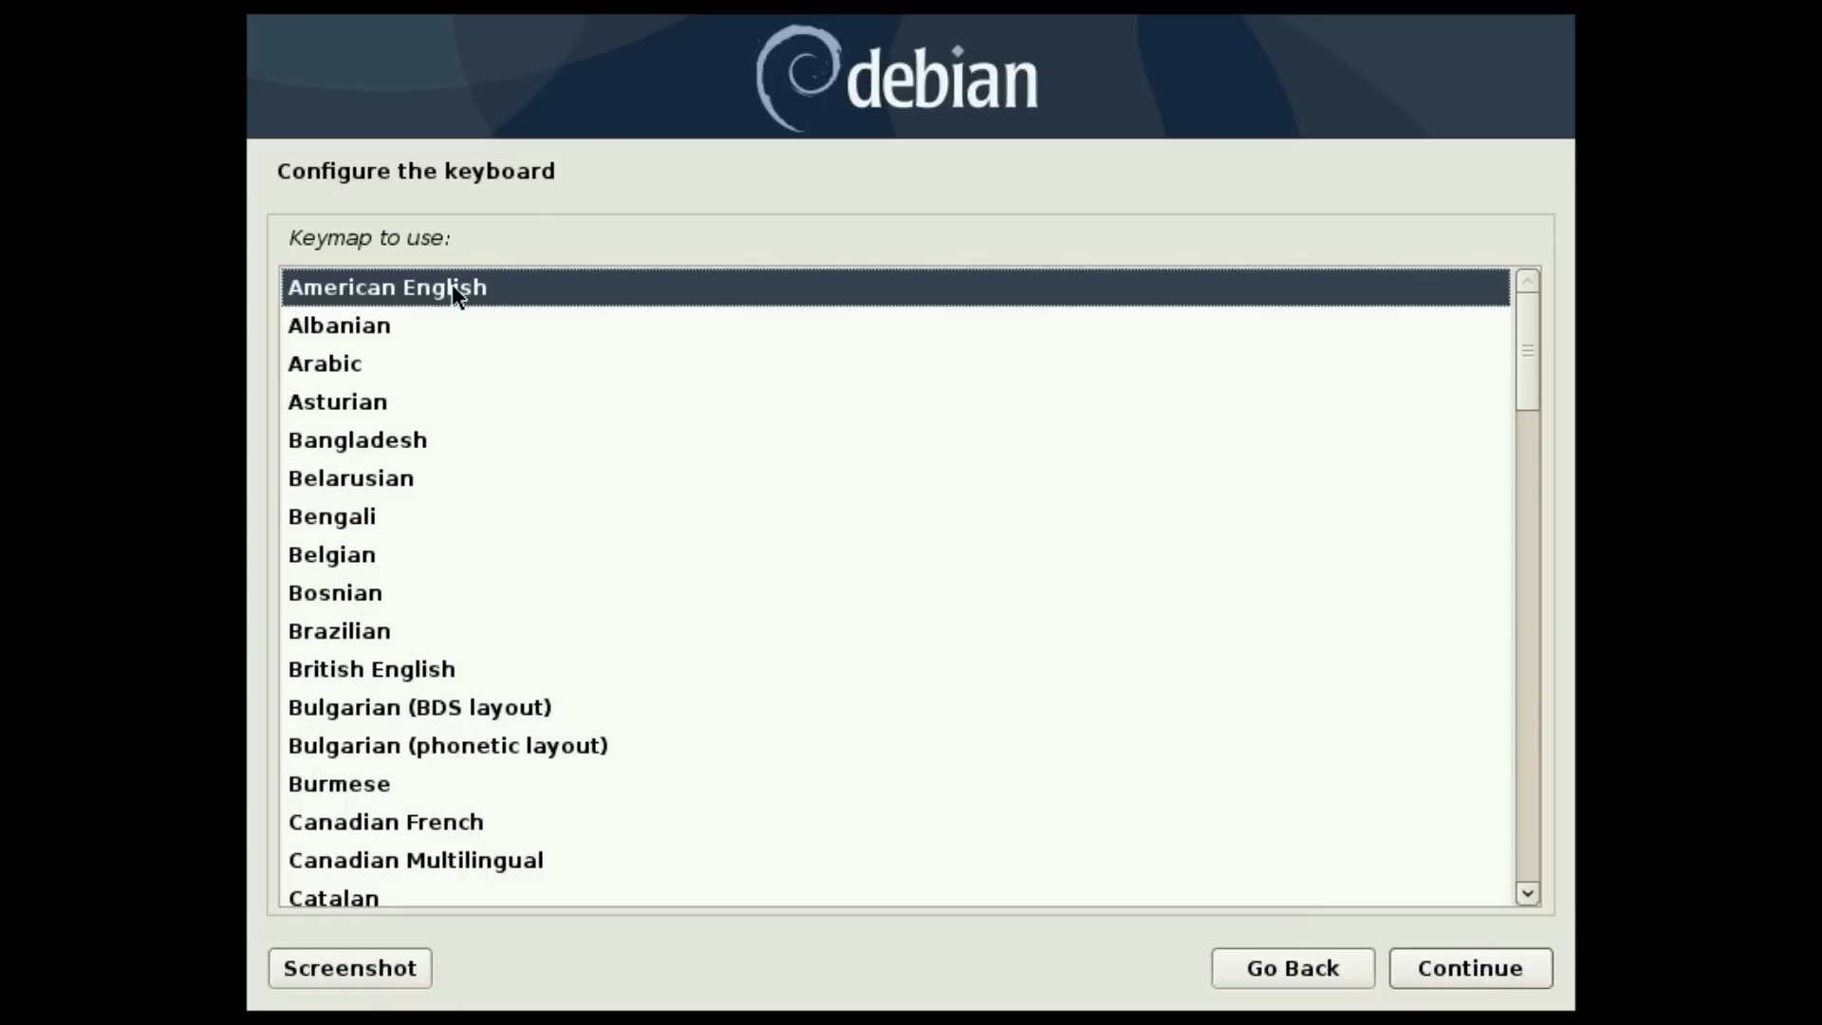
click(1457, 977)
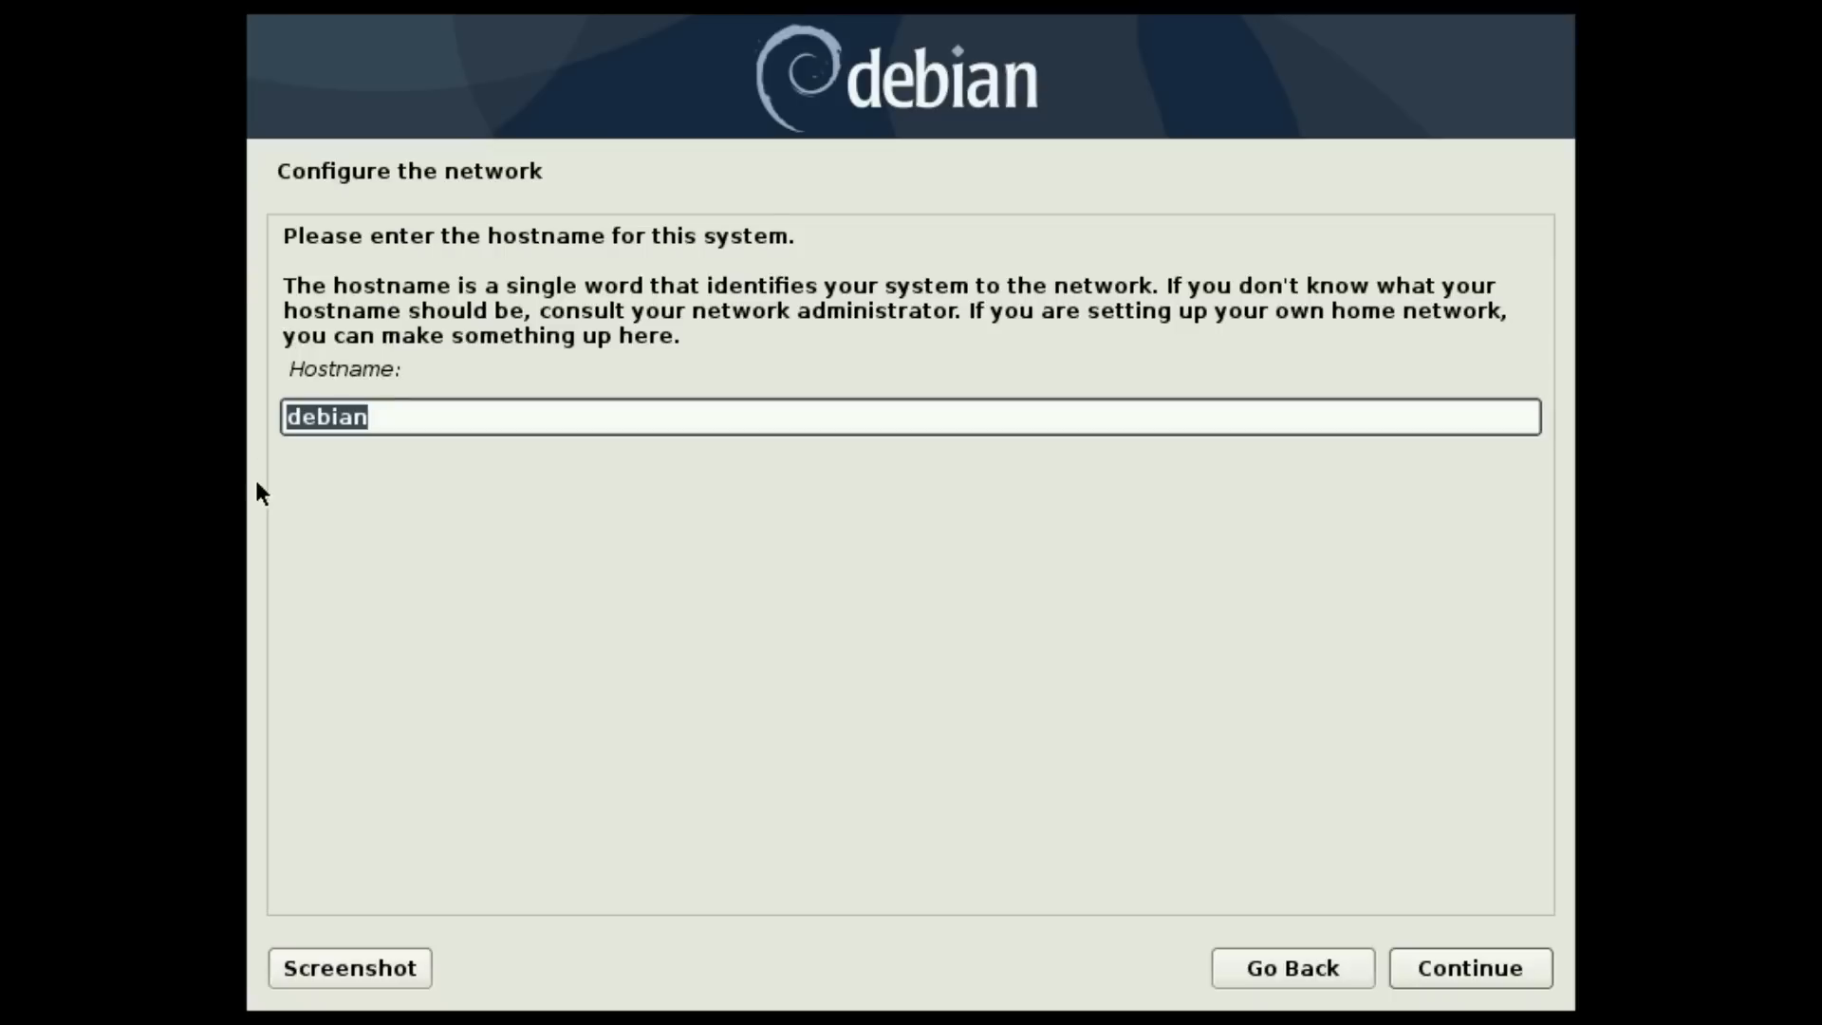
- Keep hostname debian, set domain debian, and enter and confirm the root password
click(1478, 976)
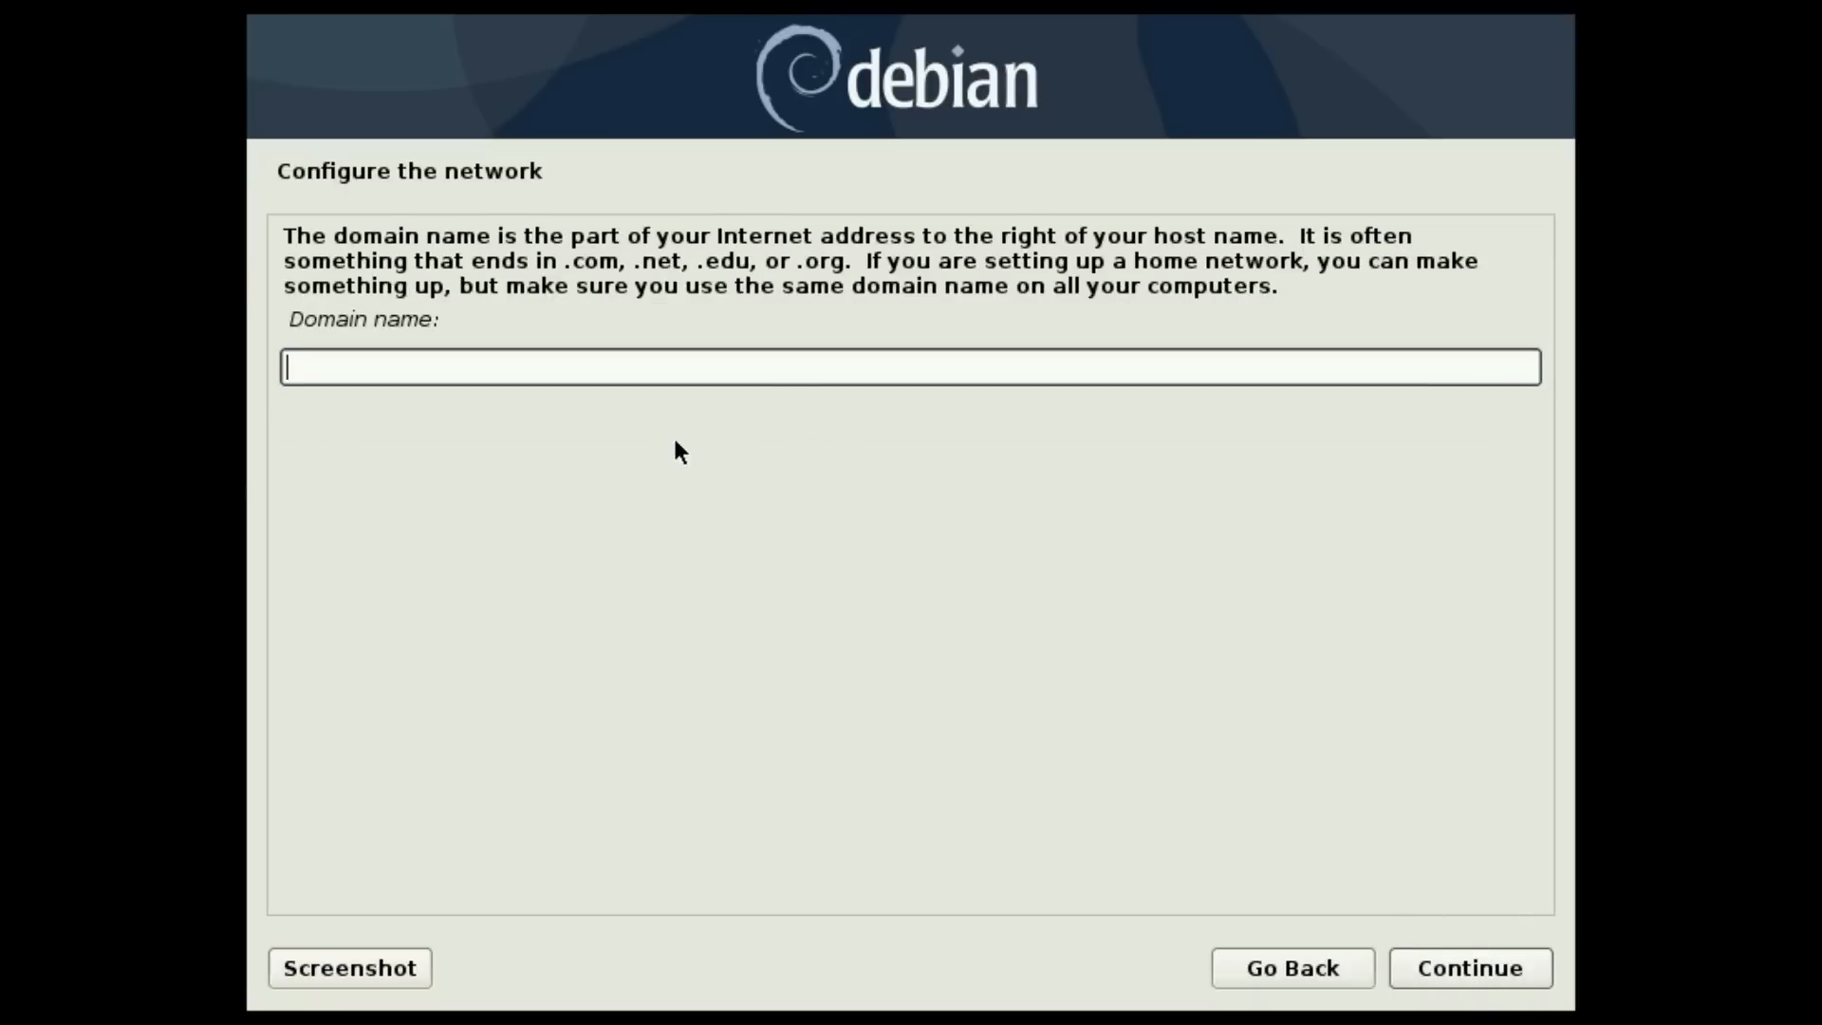
text(debian)
click(1461, 966)
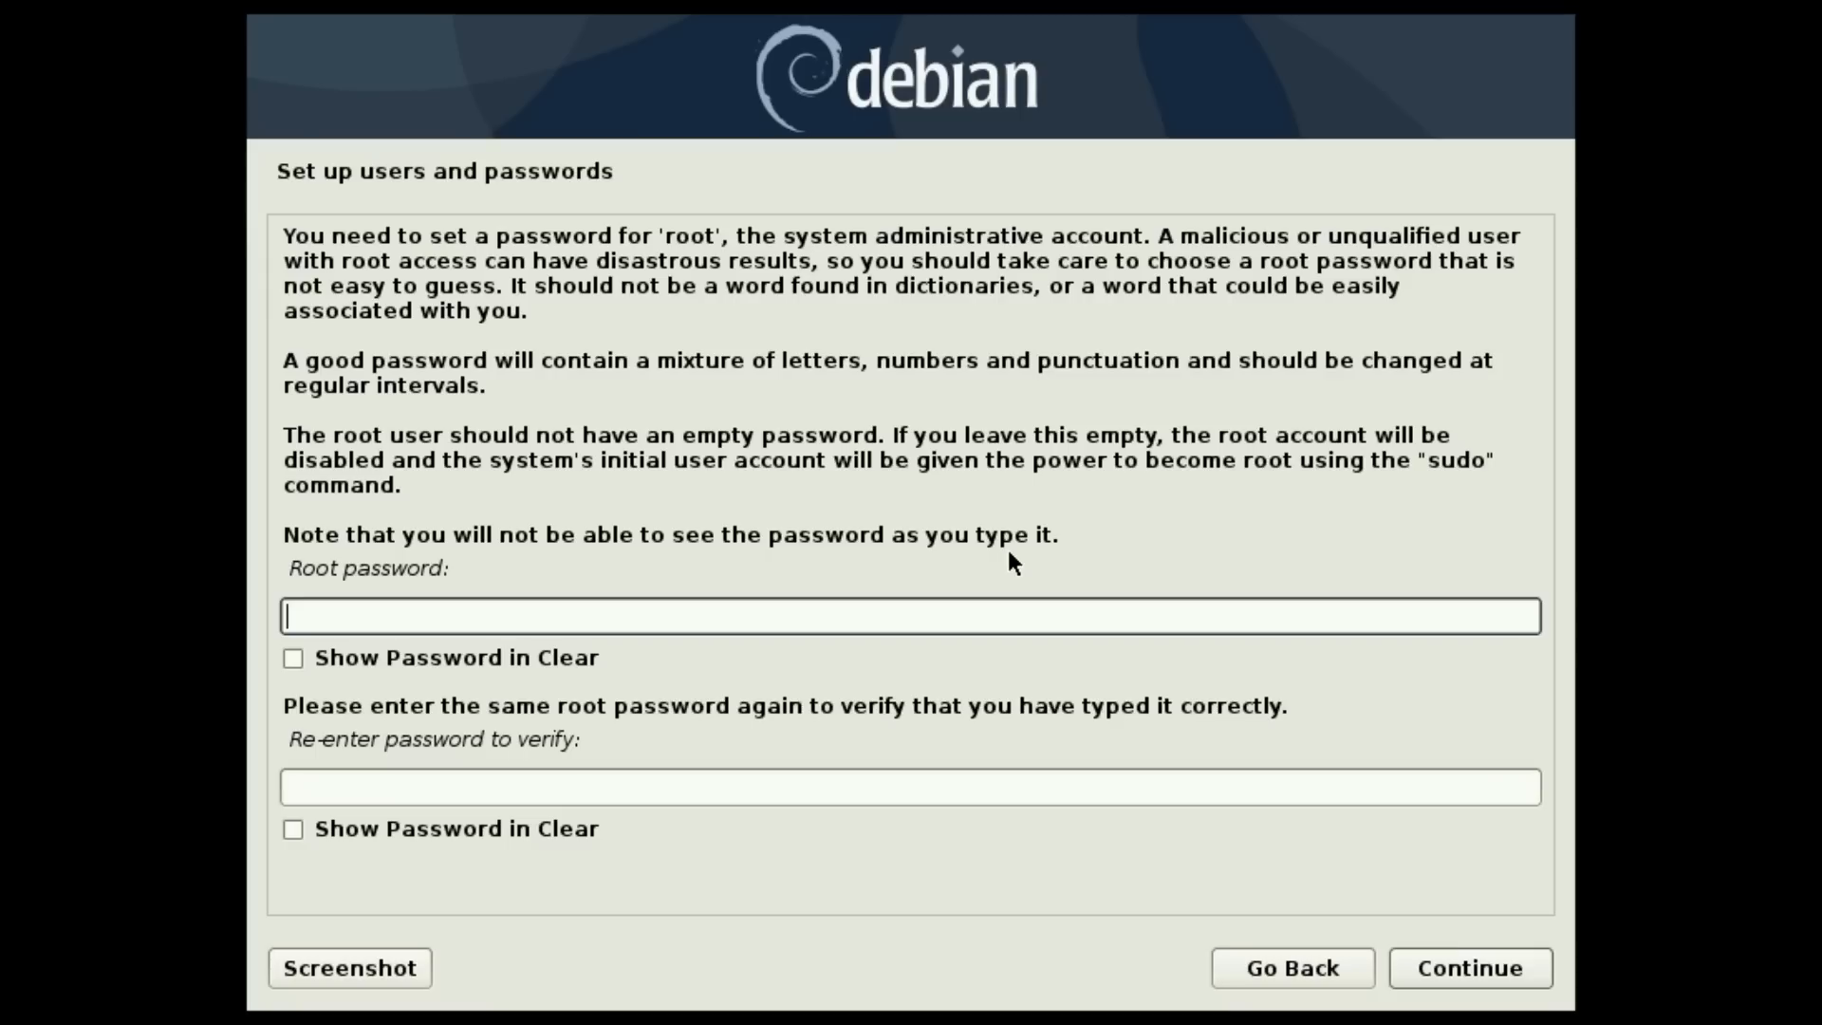
text(******)
key(Tab)
key(Tab)
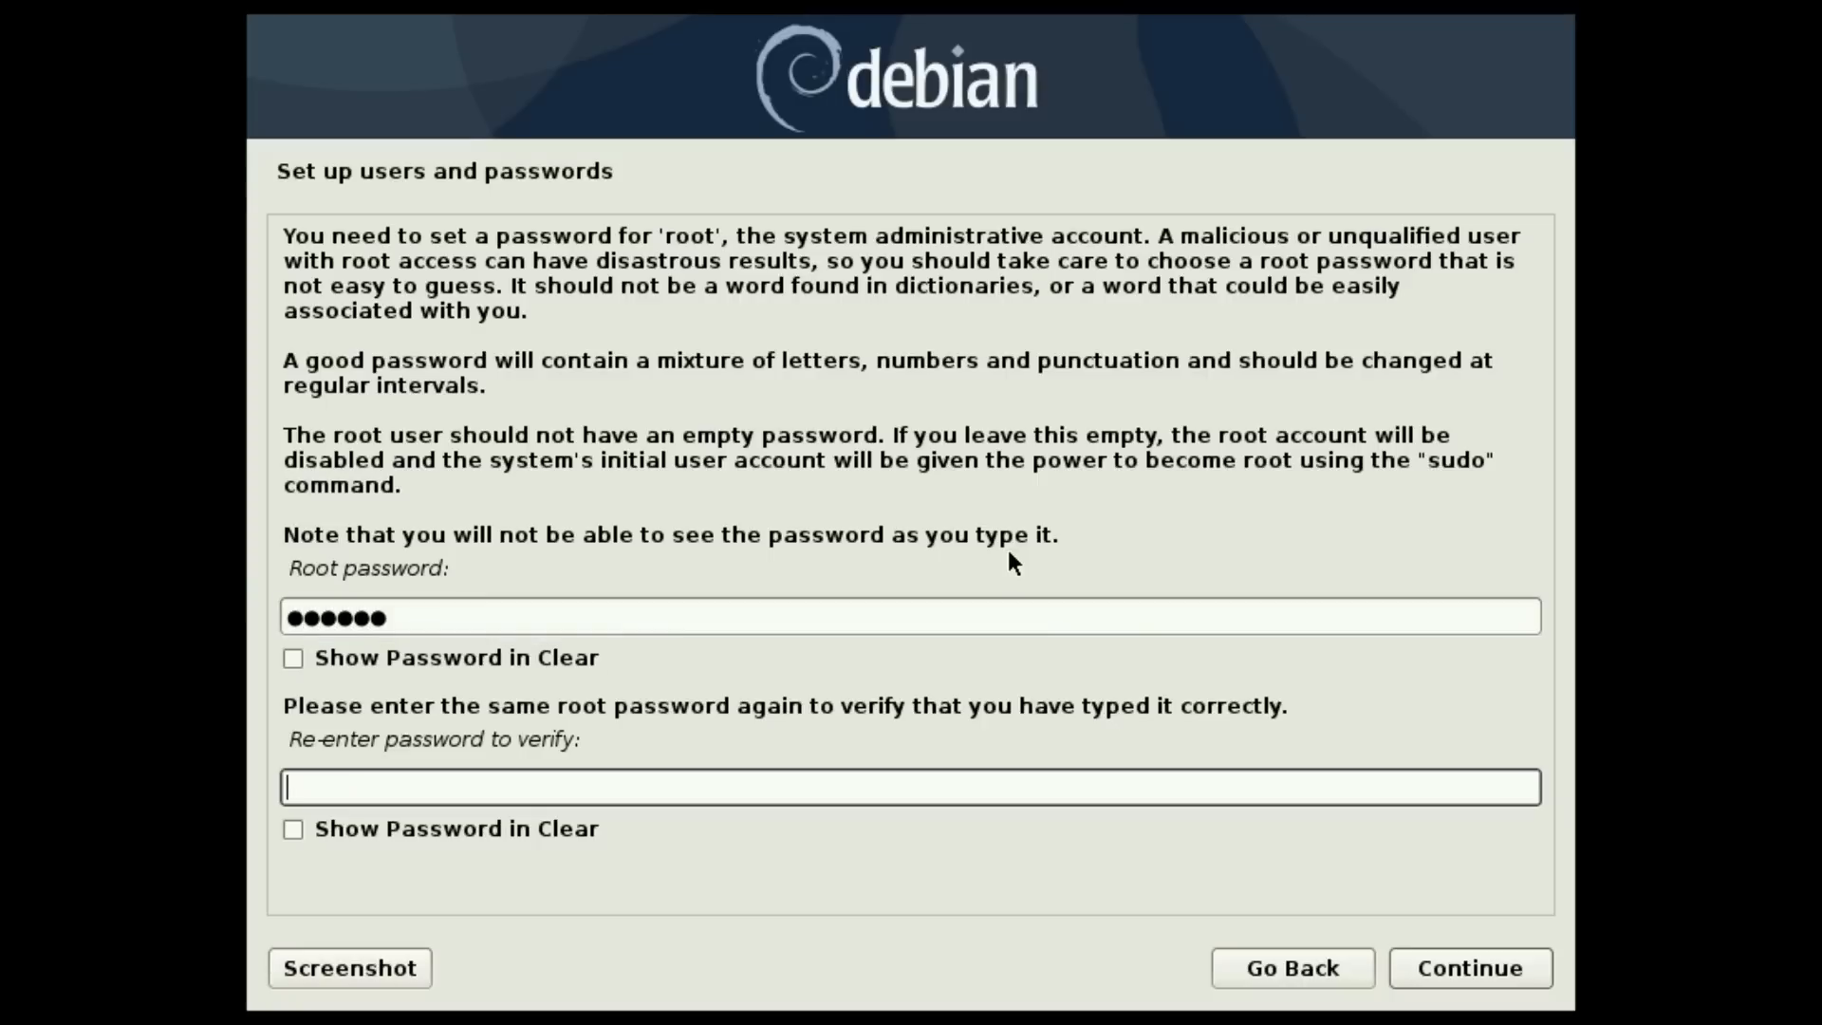
text(******)
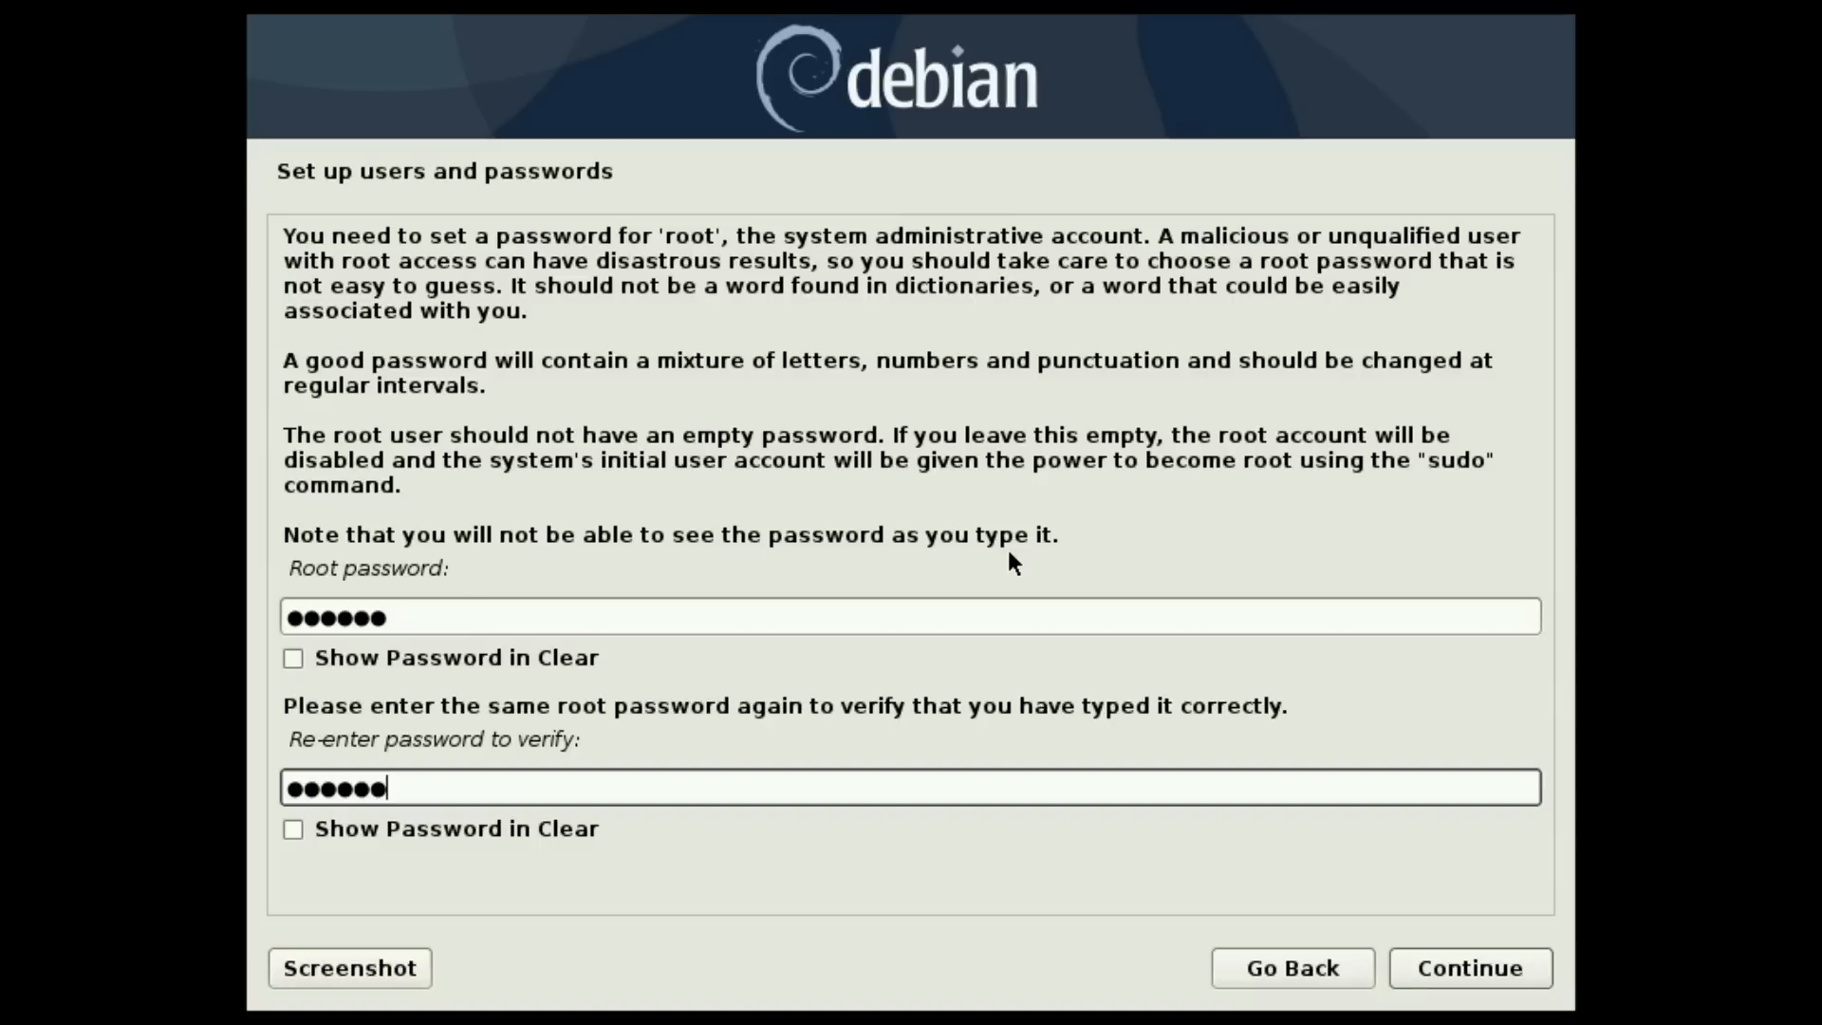
click(1454, 972)
- Create the new user with a full name, the suggested username and a confirmed password
text(debian)
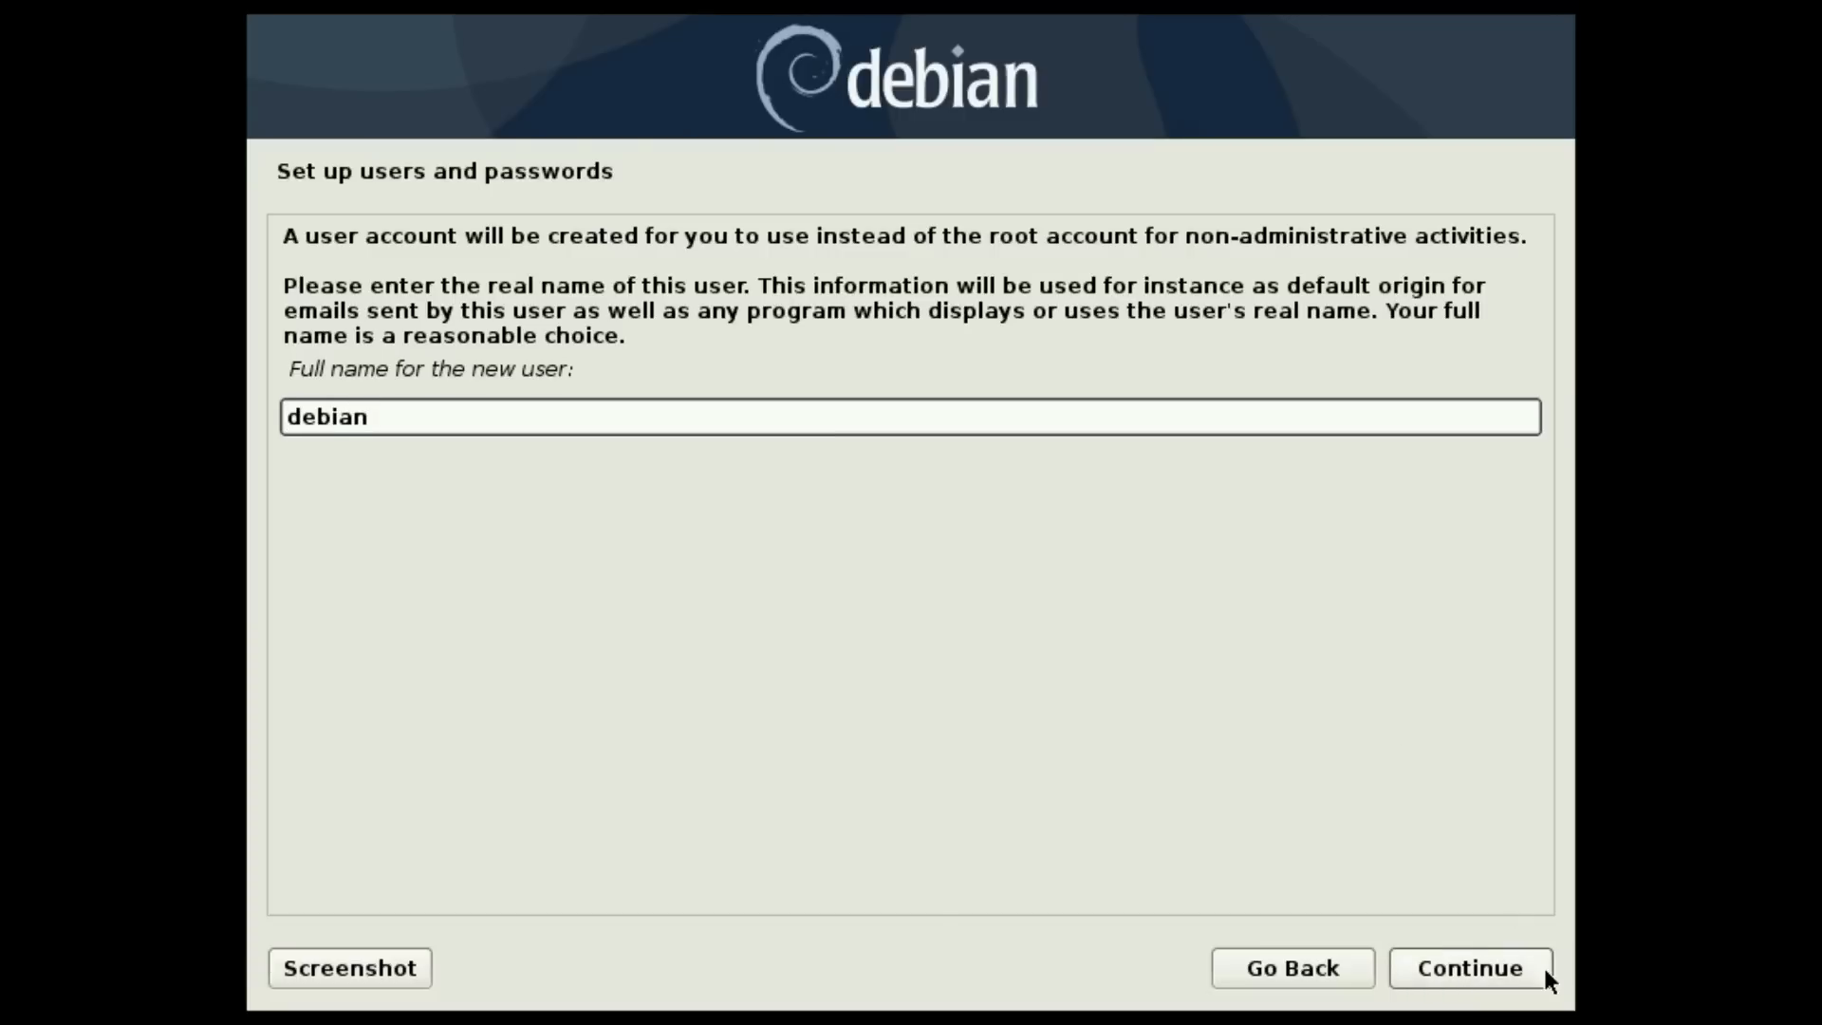
click(1421, 983)
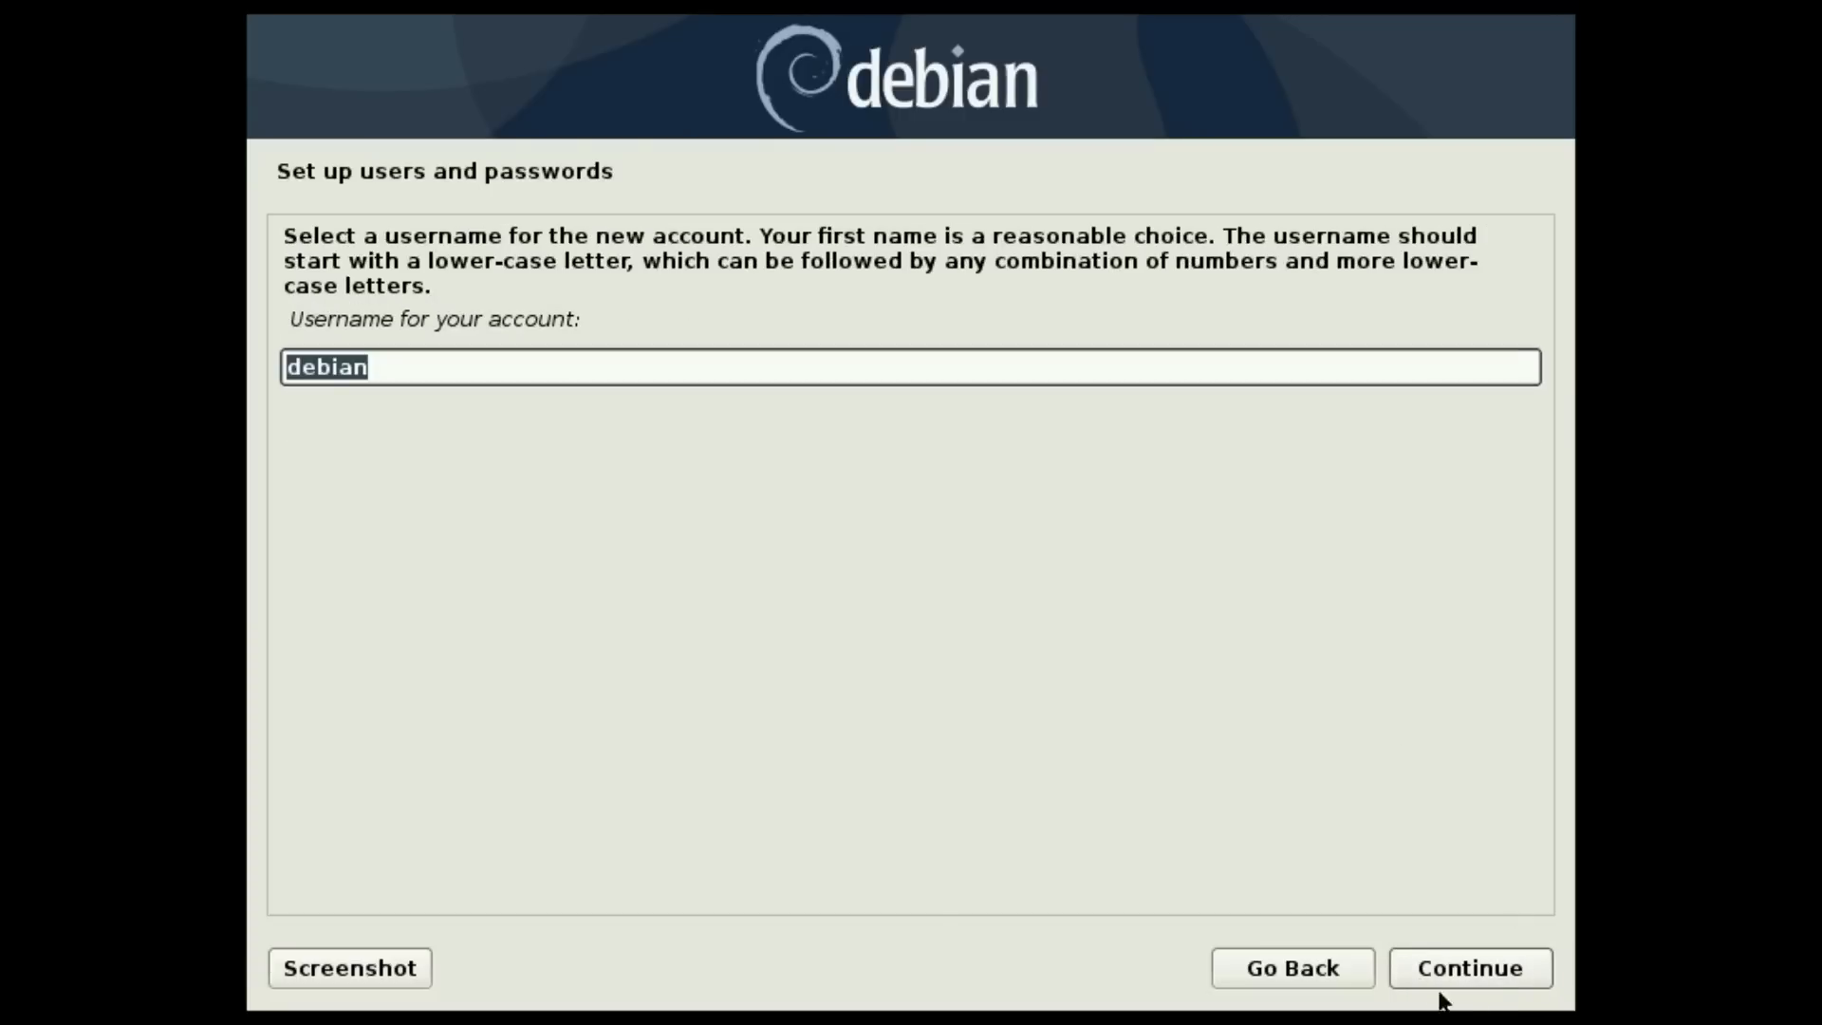
click(1484, 968)
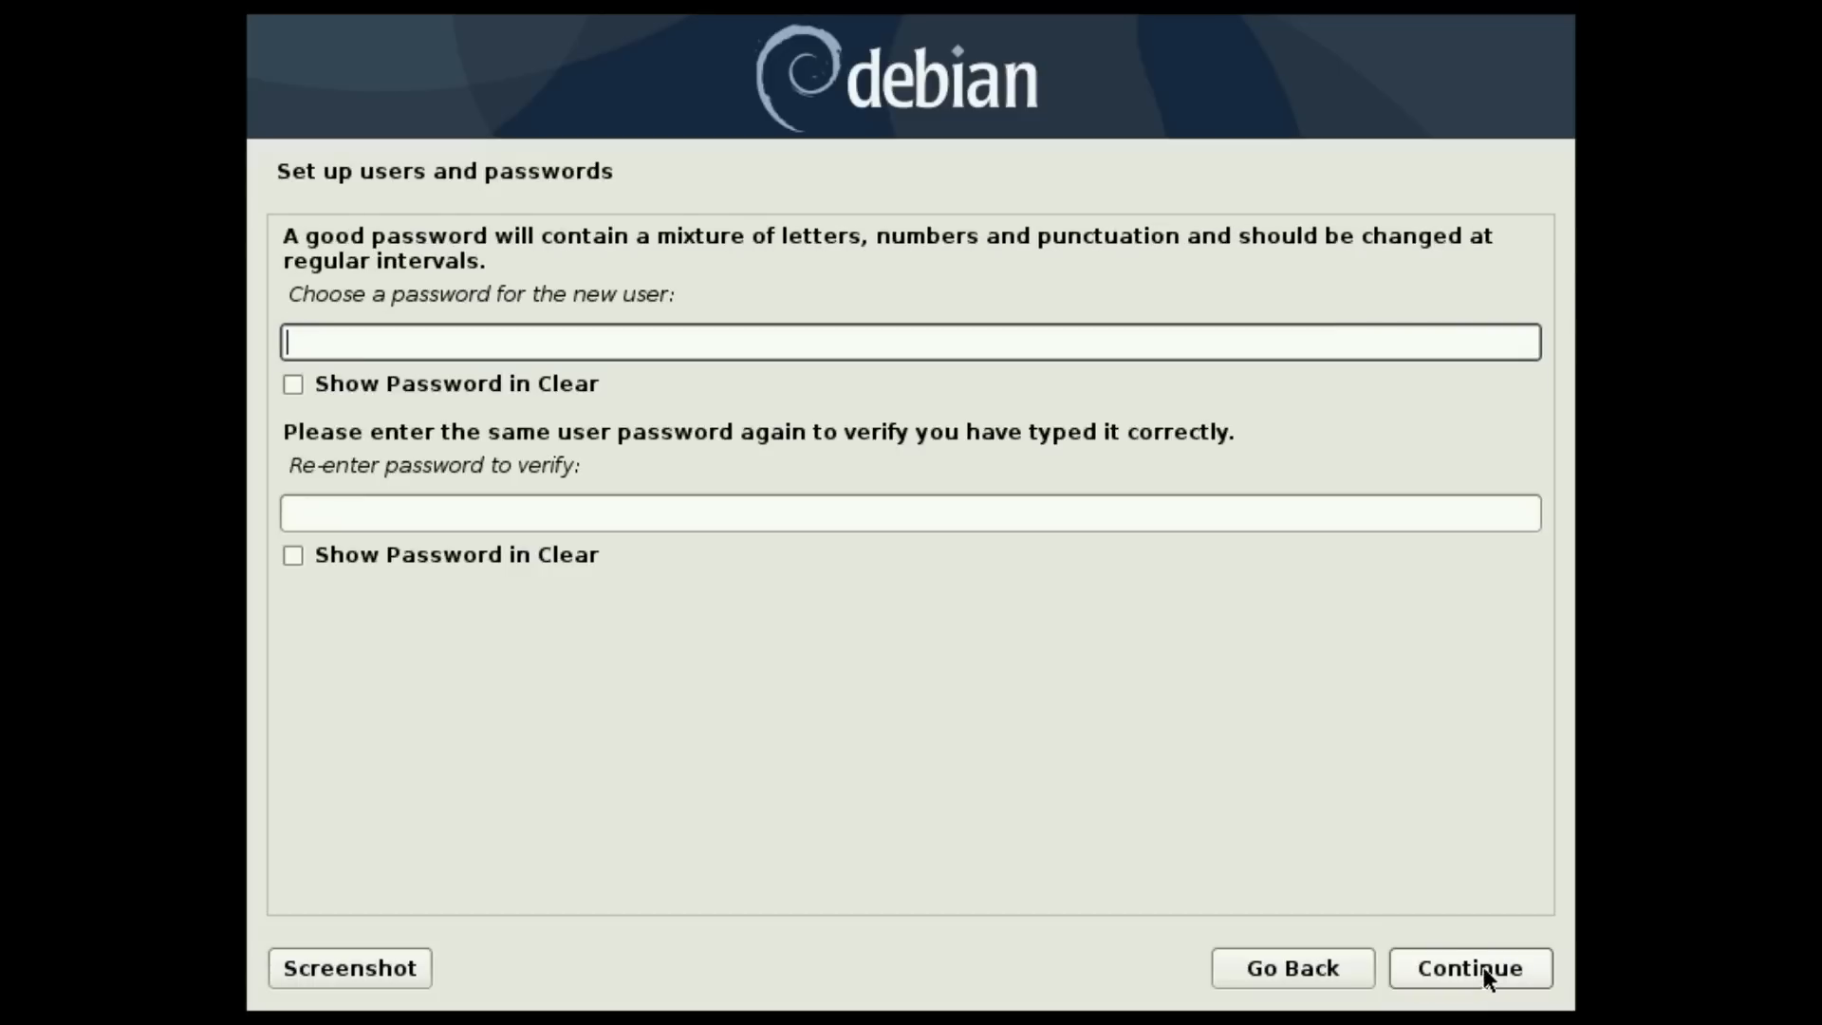
text(debian)
key(Tab)
text(debian)
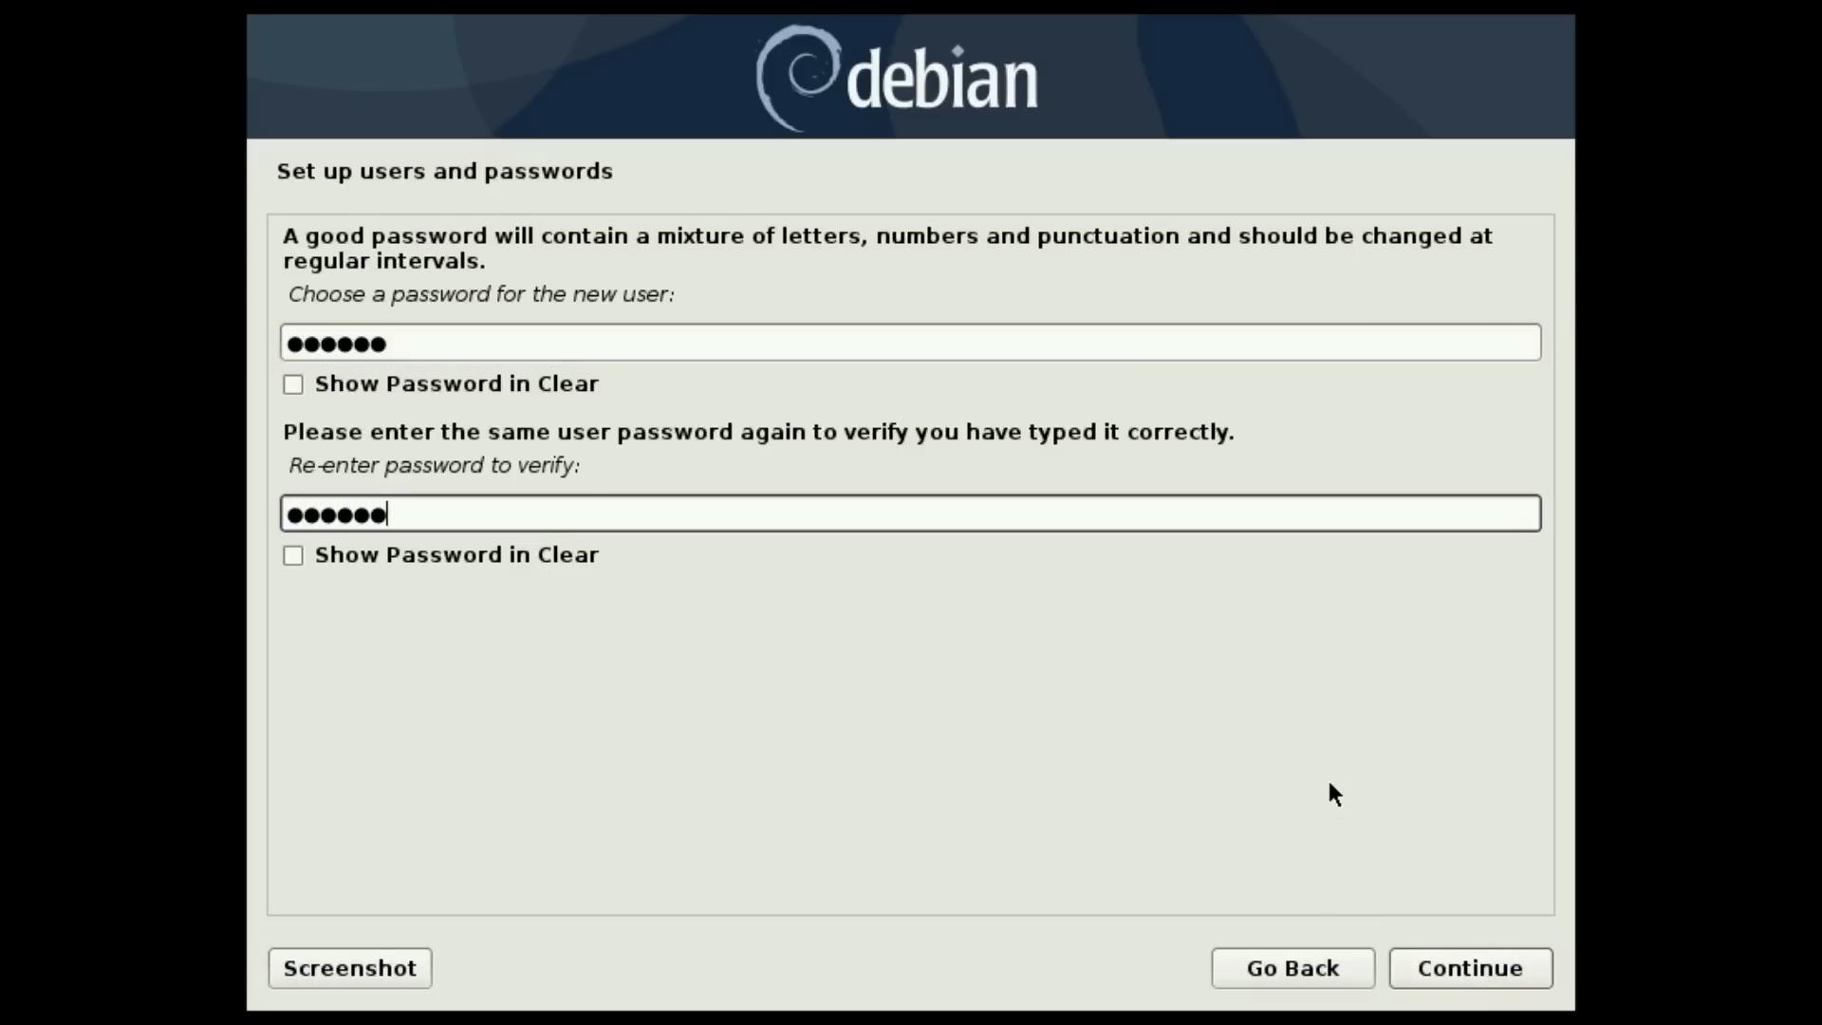
click(1490, 968)
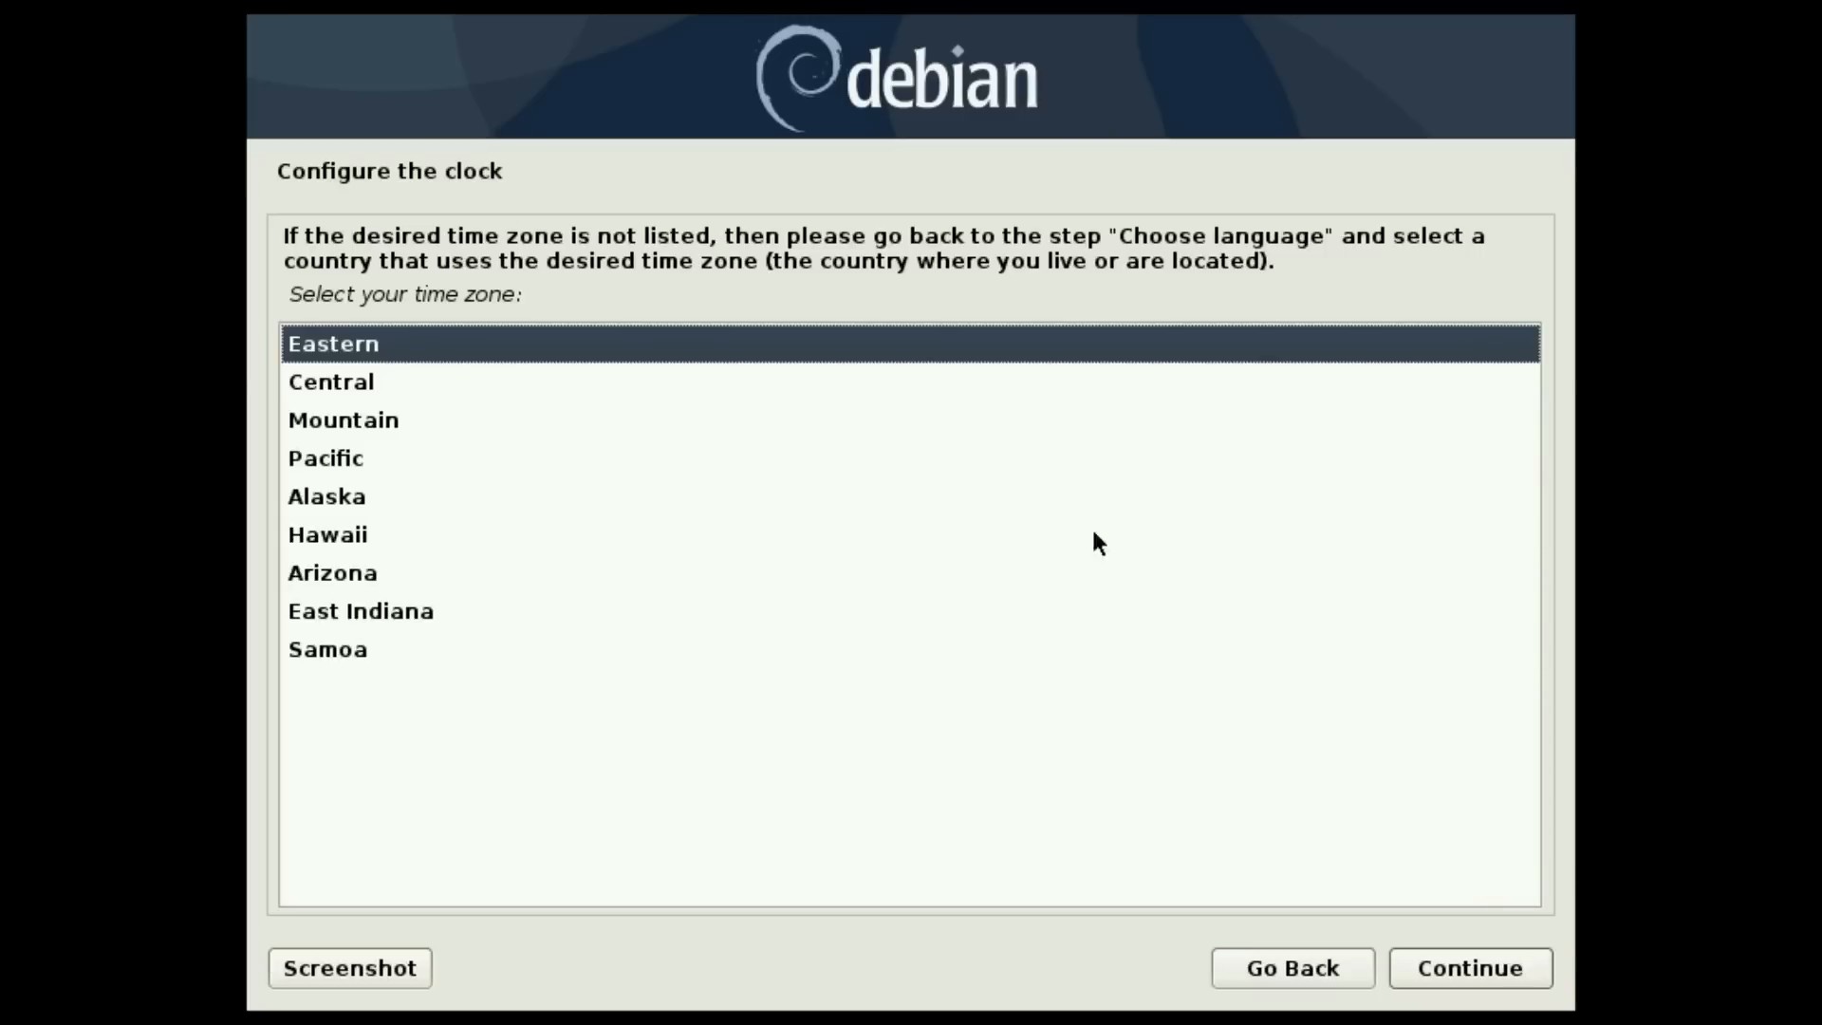
- Keep the Eastern time zone for the system clock
click(1454, 965)
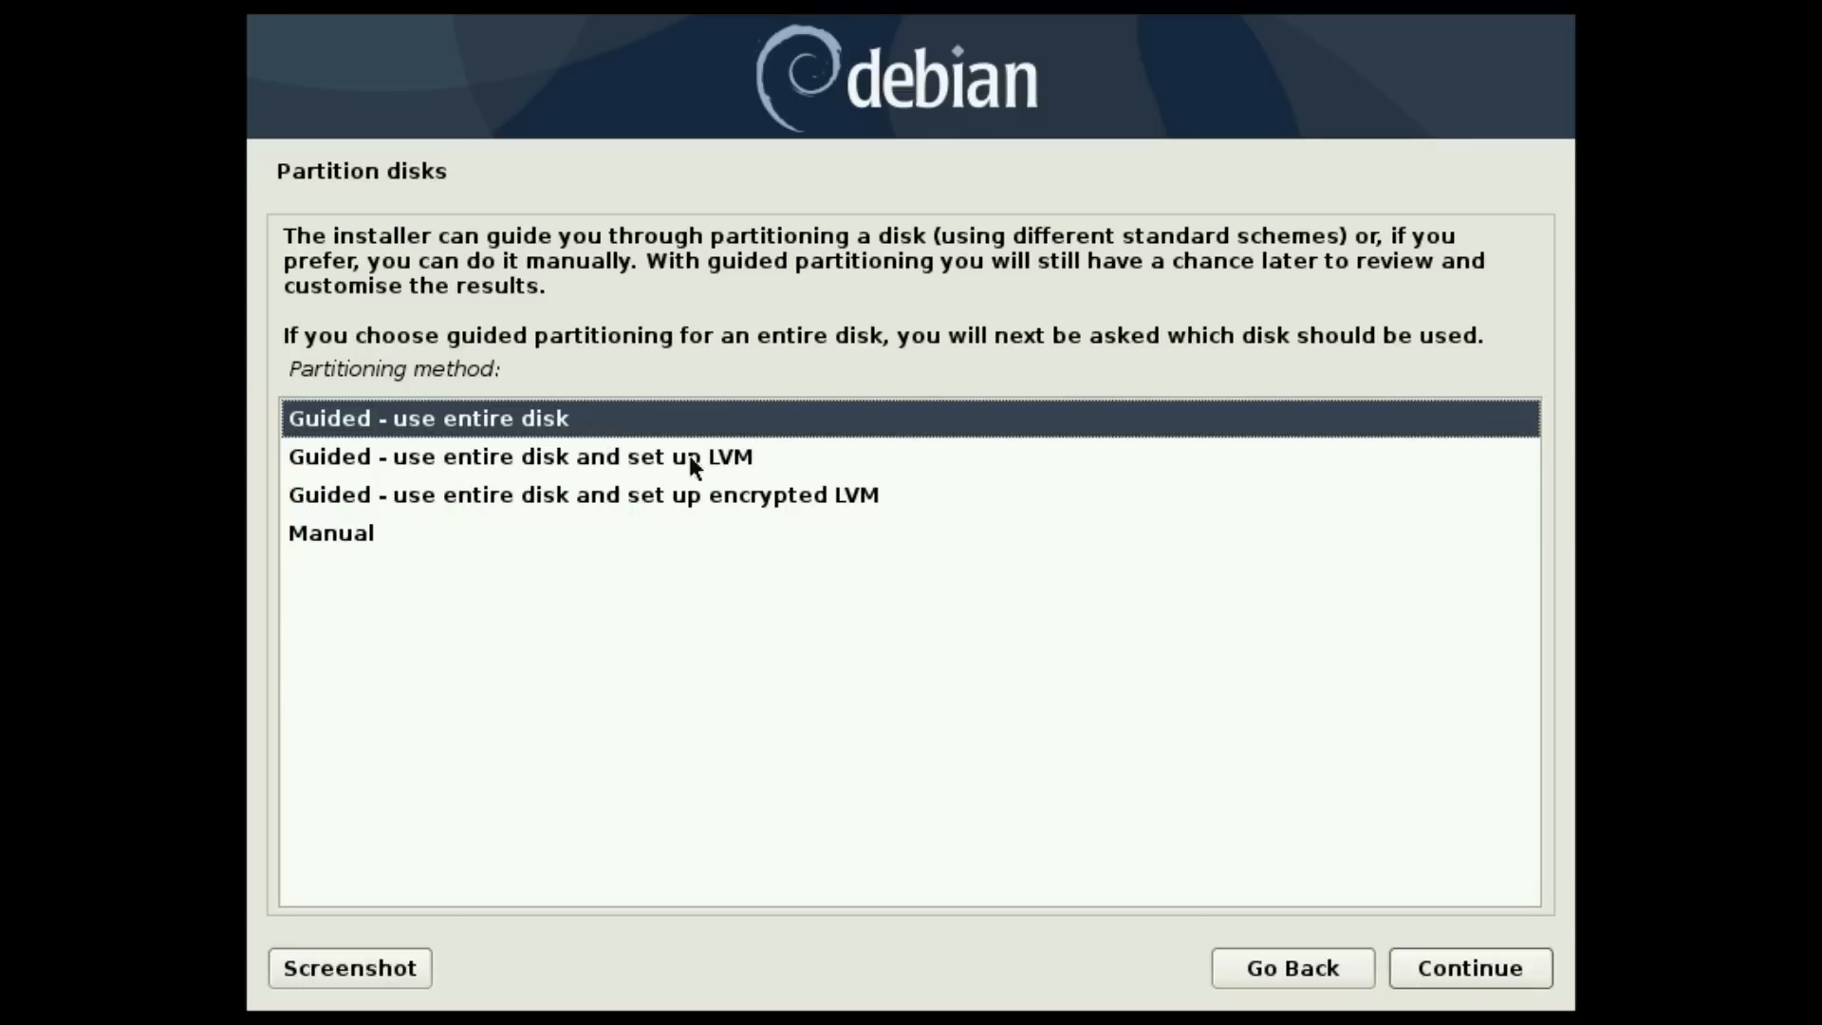
- Guided-partition the entire 21.5 GB VBOX disk with all files in one partition
click(1535, 982)
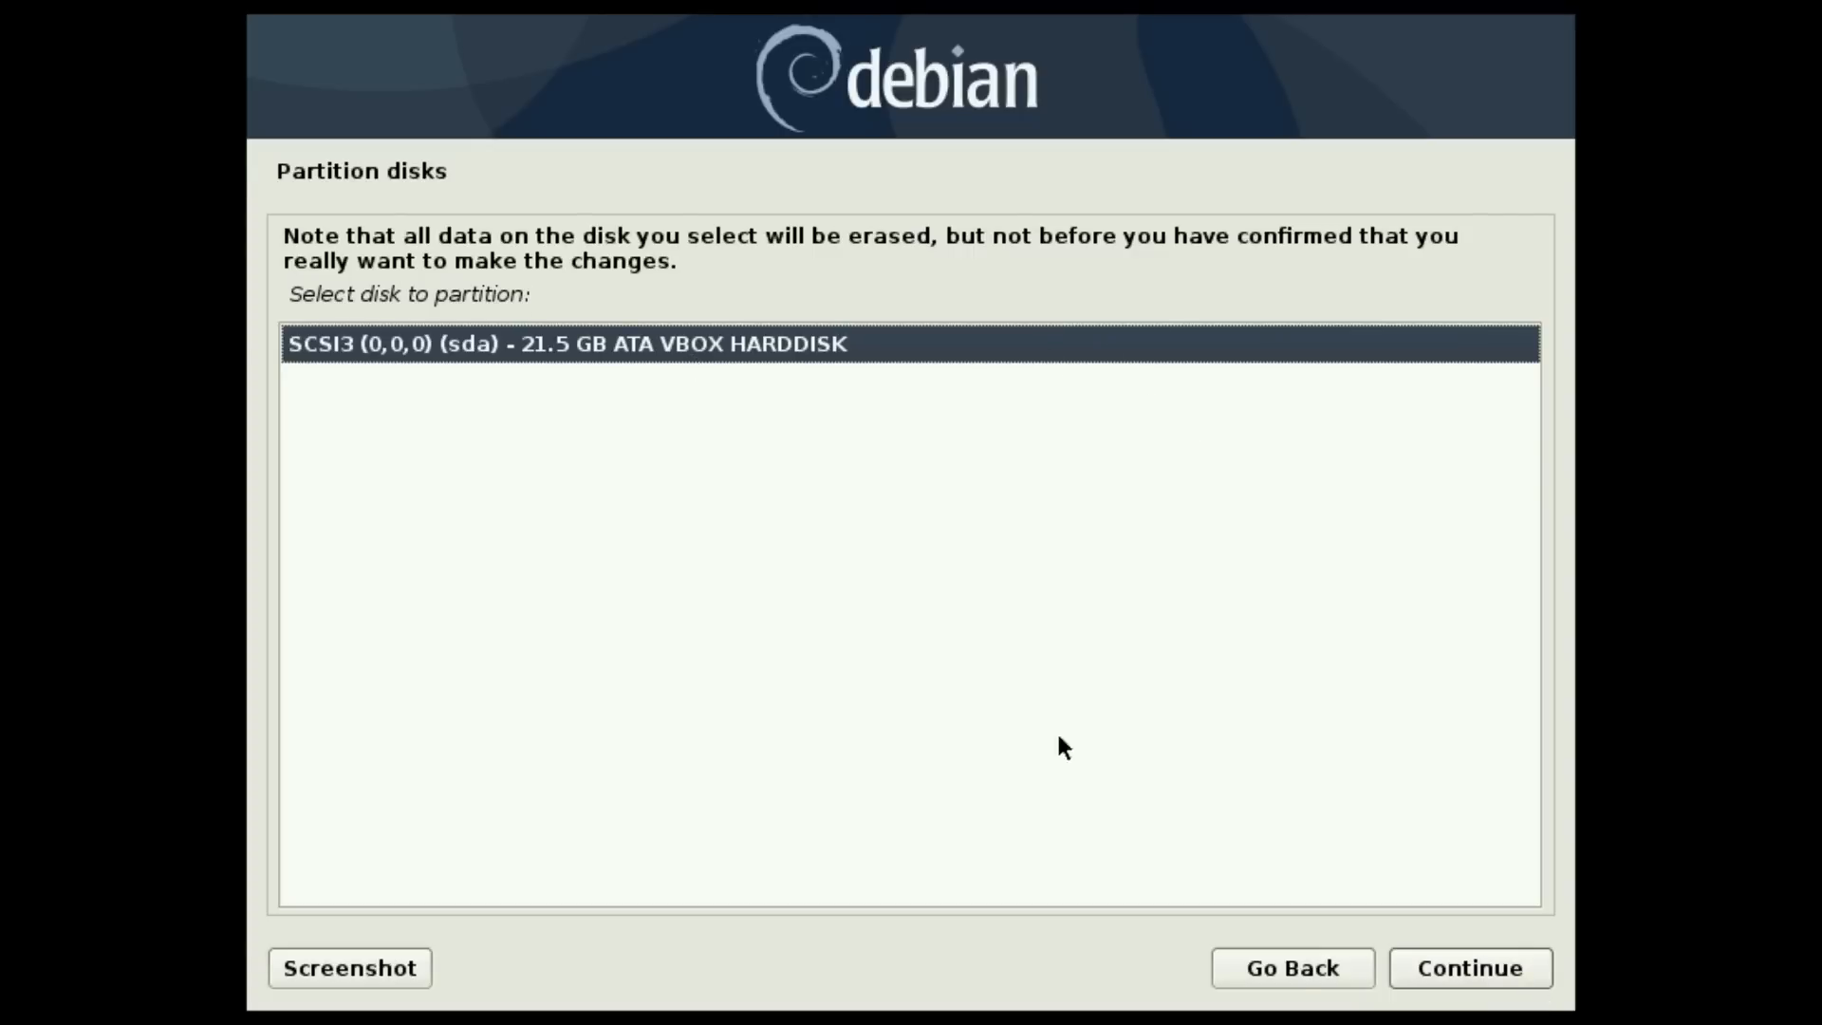
click(1450, 963)
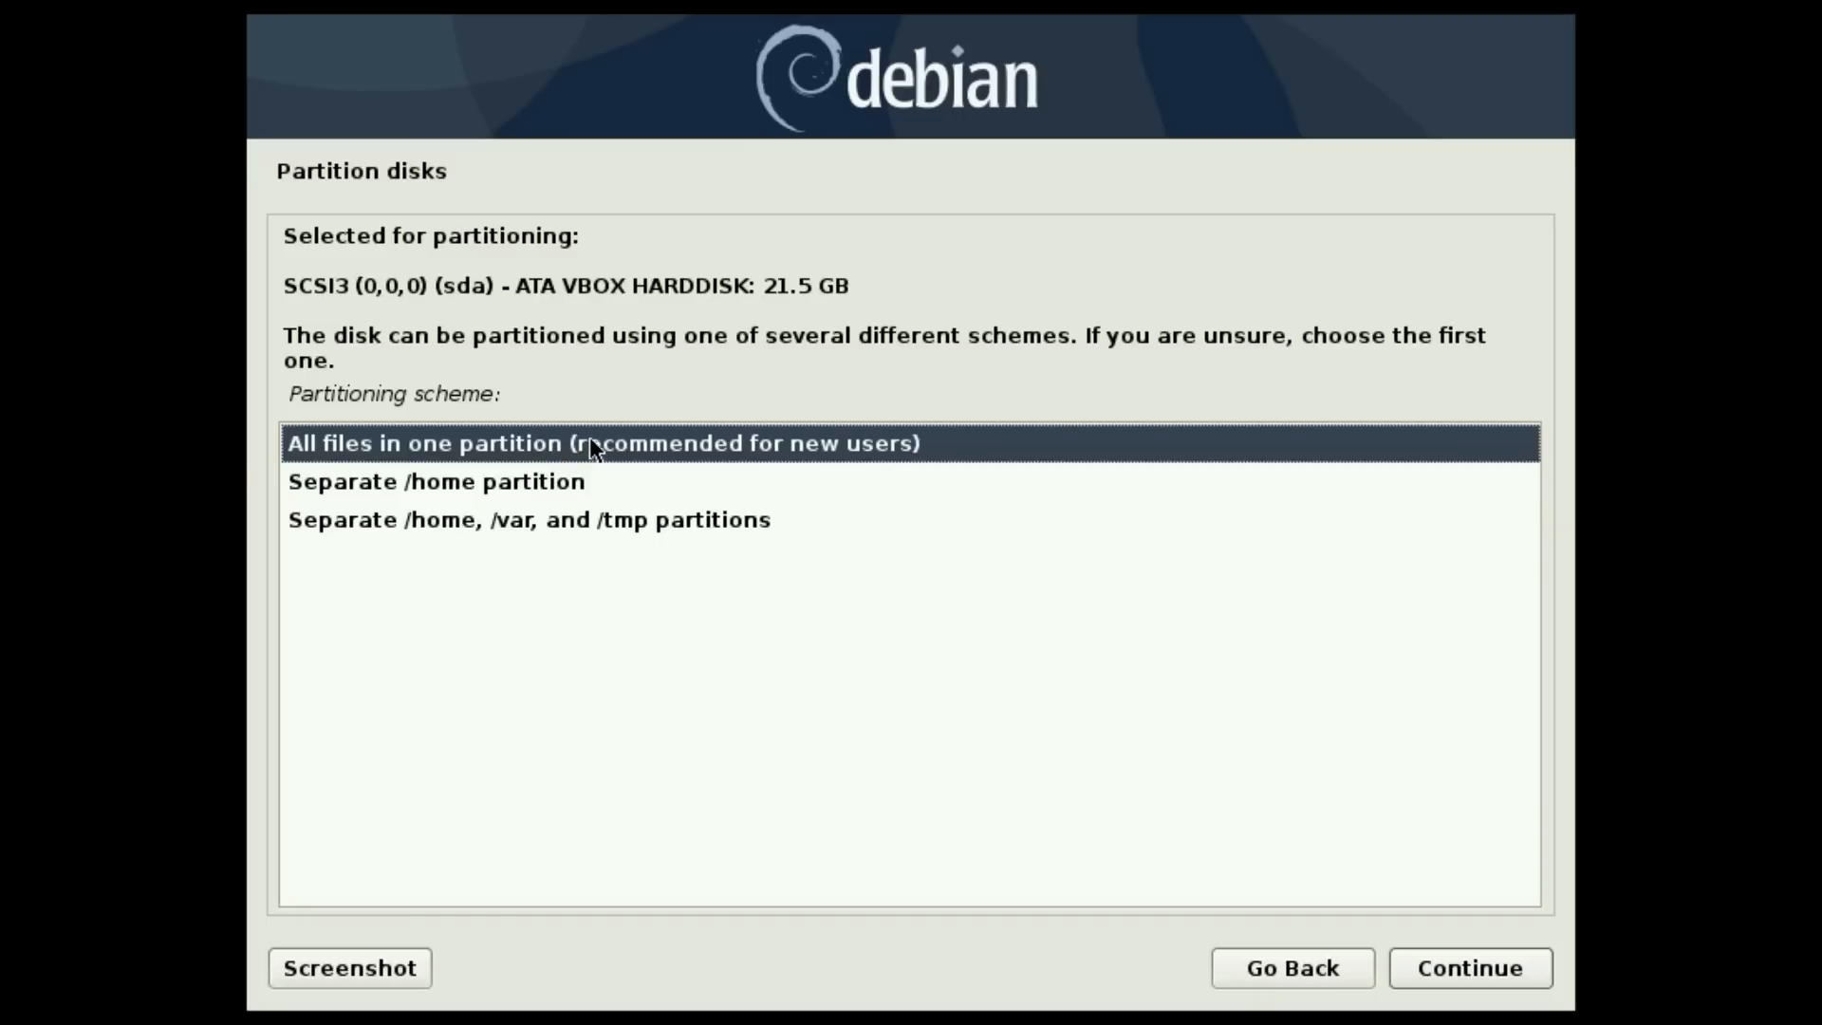
click(1450, 964)
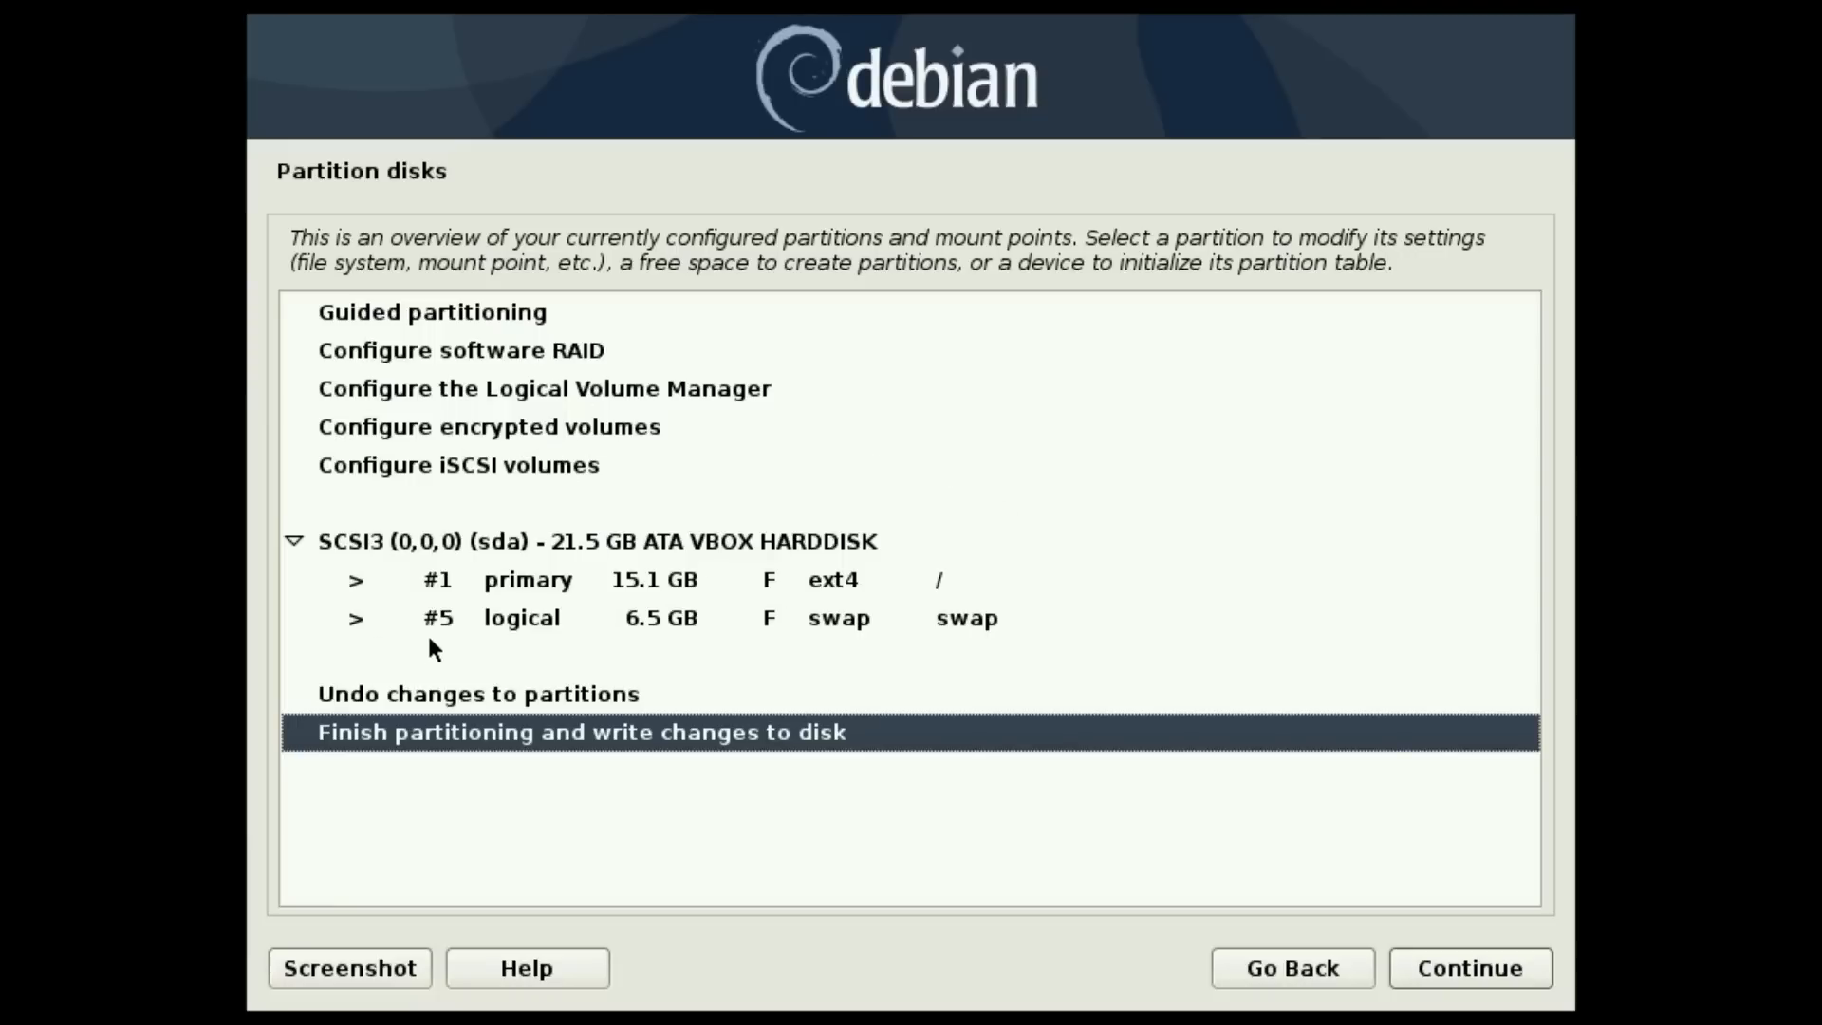
click(1446, 976)
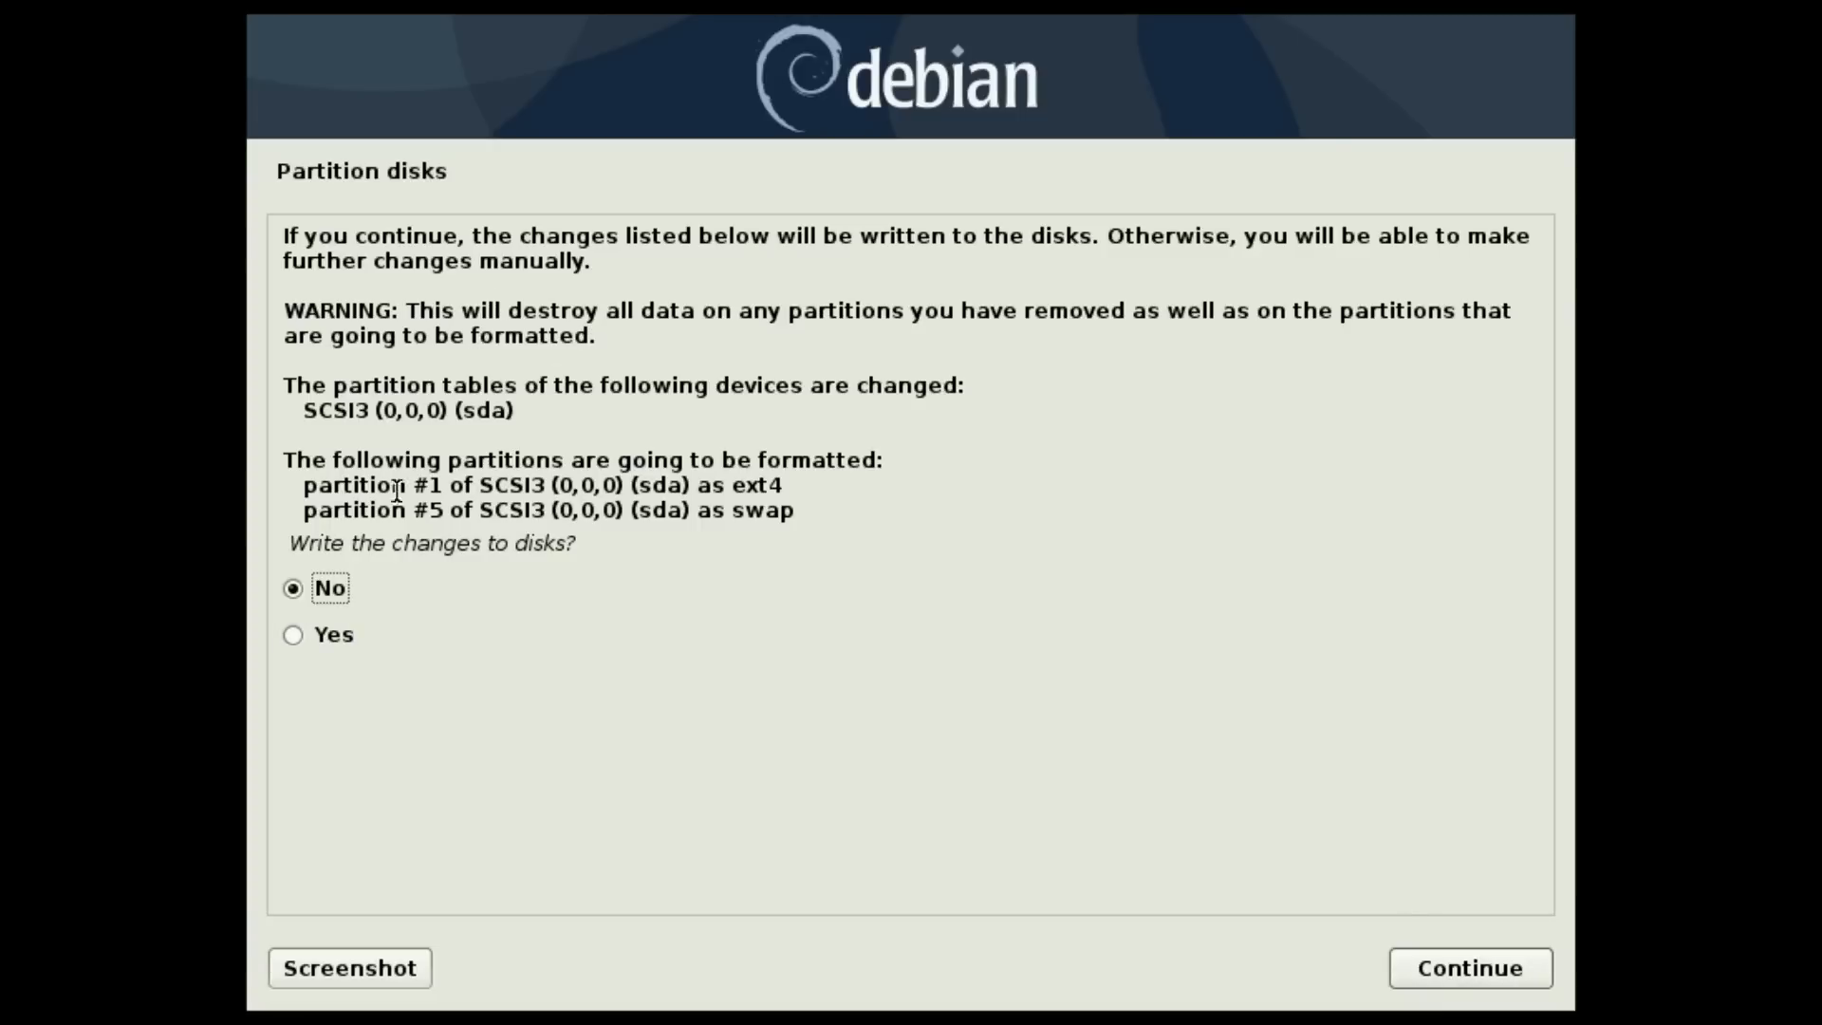
- Answer Yes to write the new ext4 root and swap partitions to disk
click(293, 636)
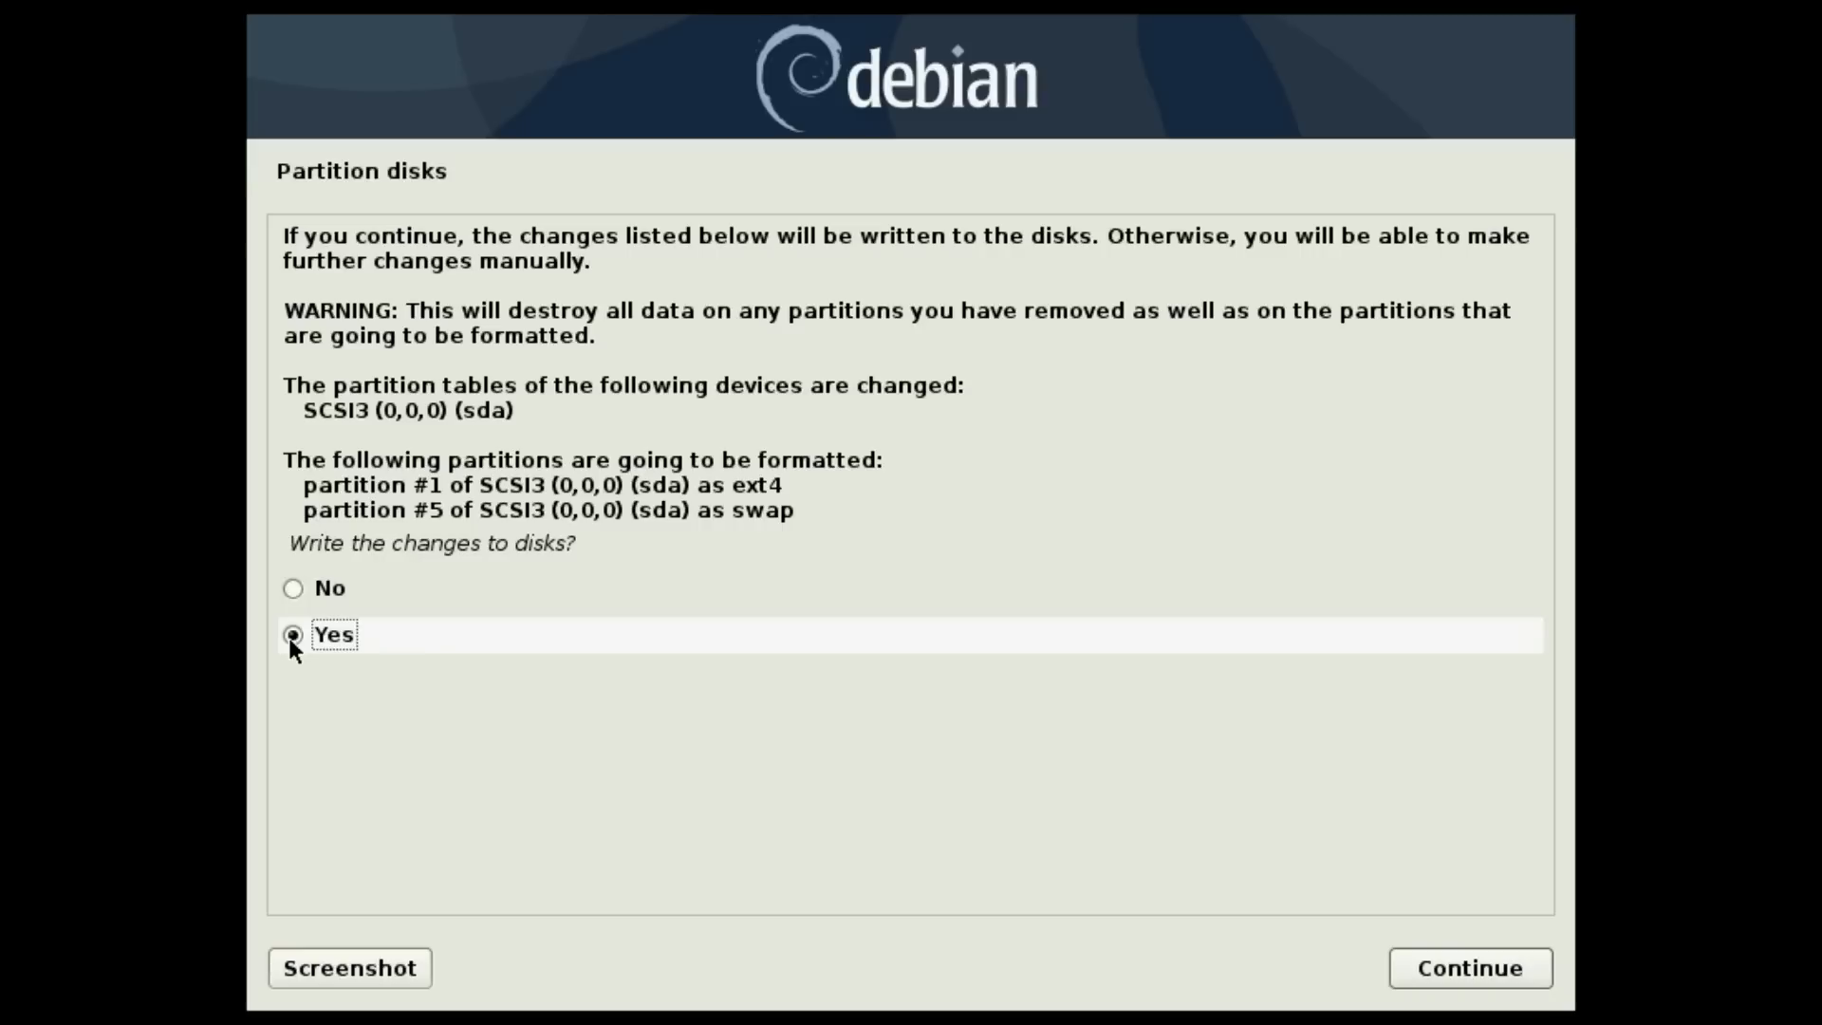
click(1457, 970)
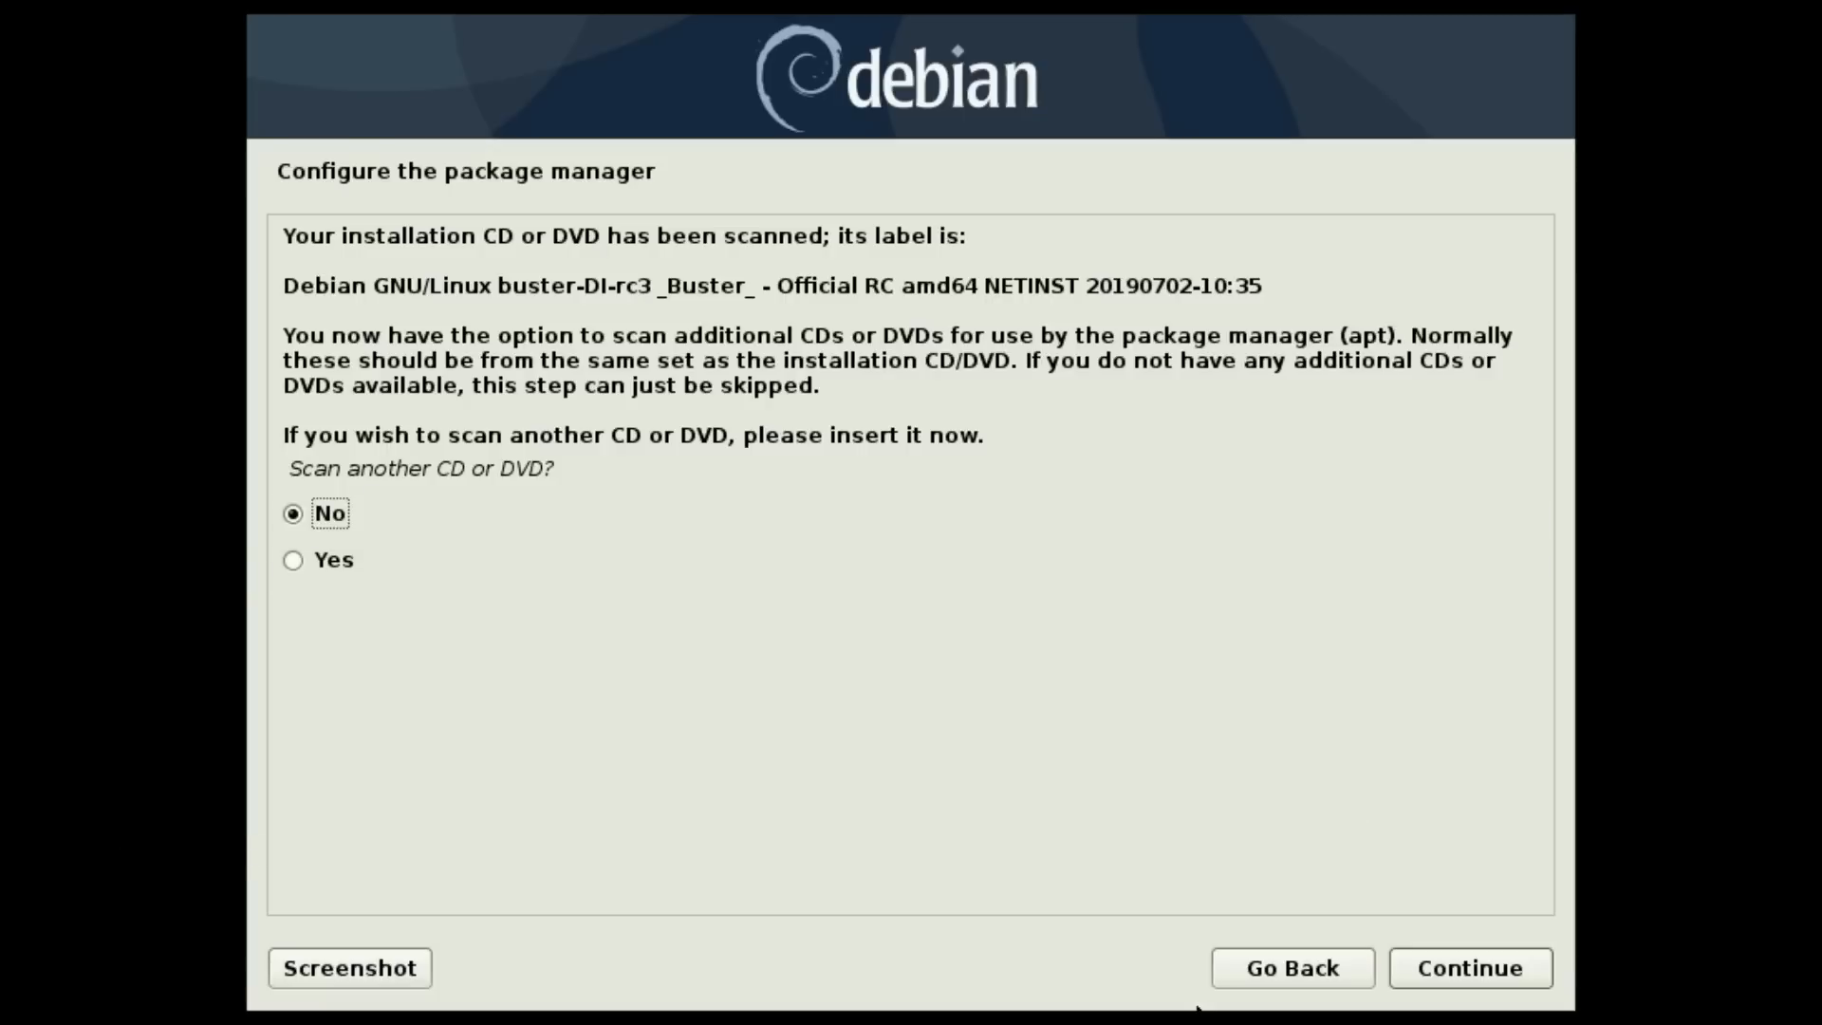
- Skip extra disc scanning, pick the United States deb.debian.org mirror, and leave the proxy blank
click(1454, 966)
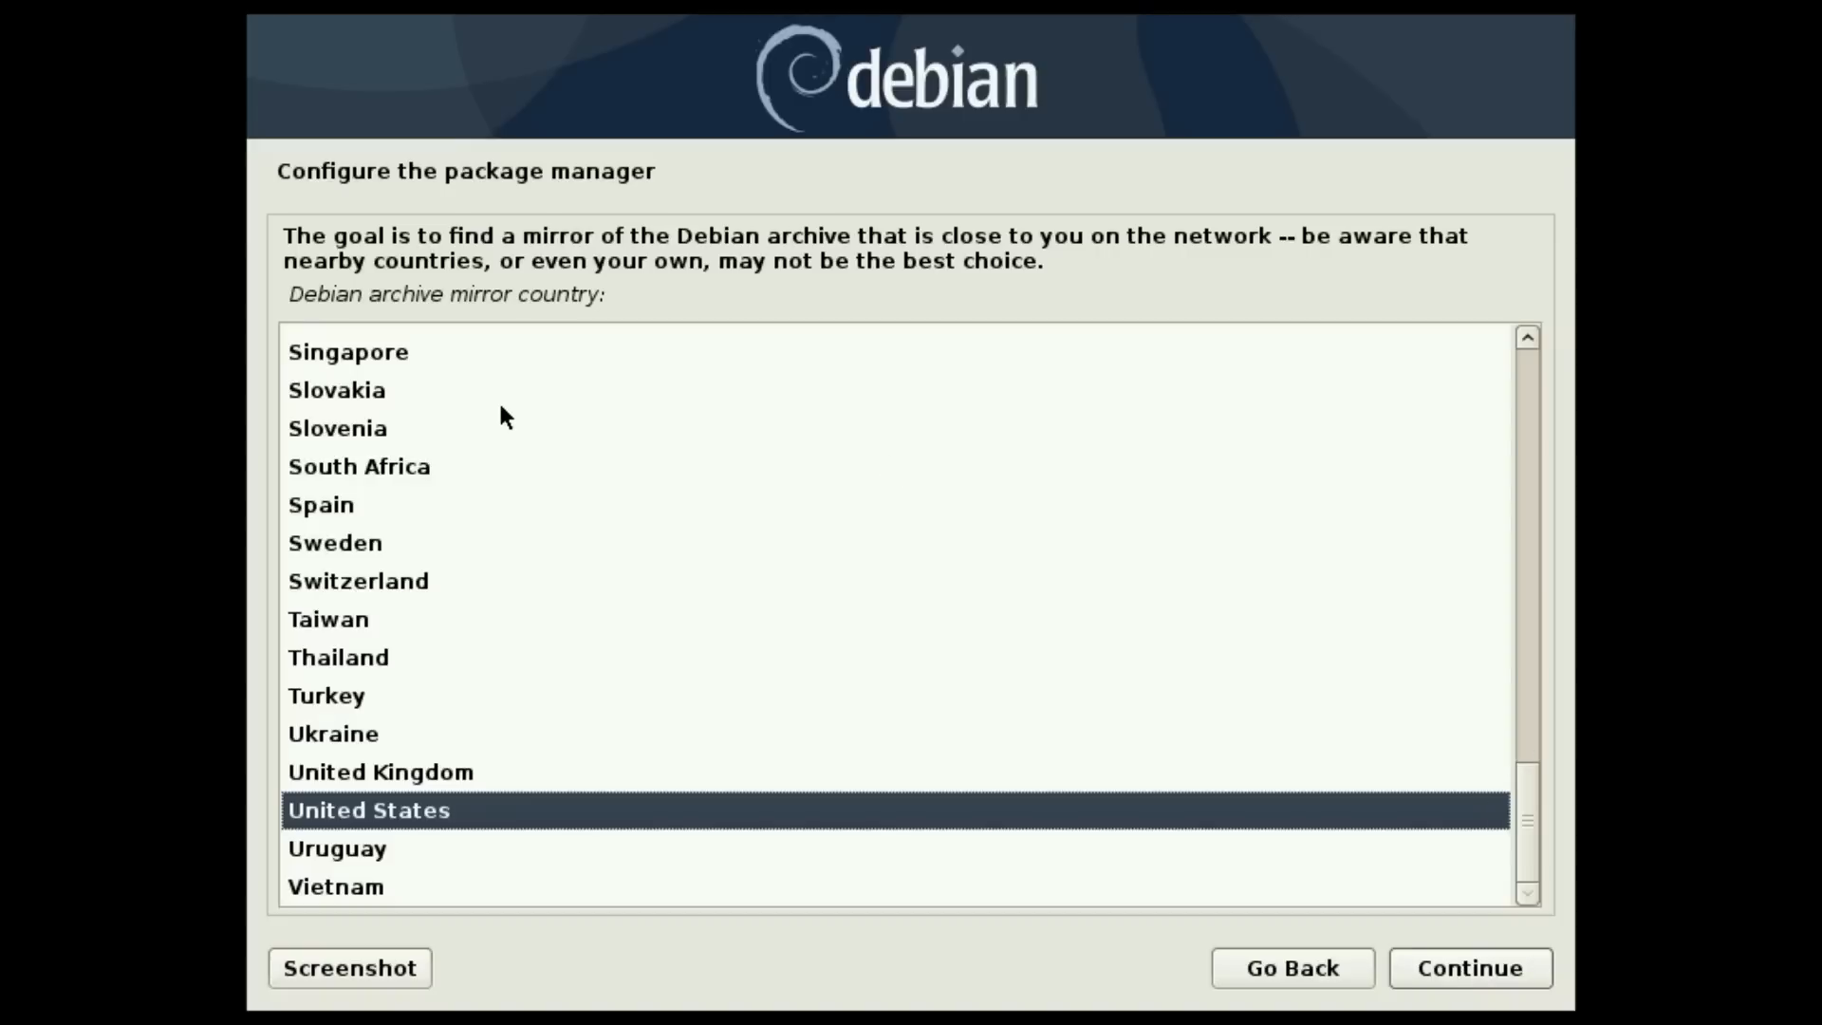
click(1462, 970)
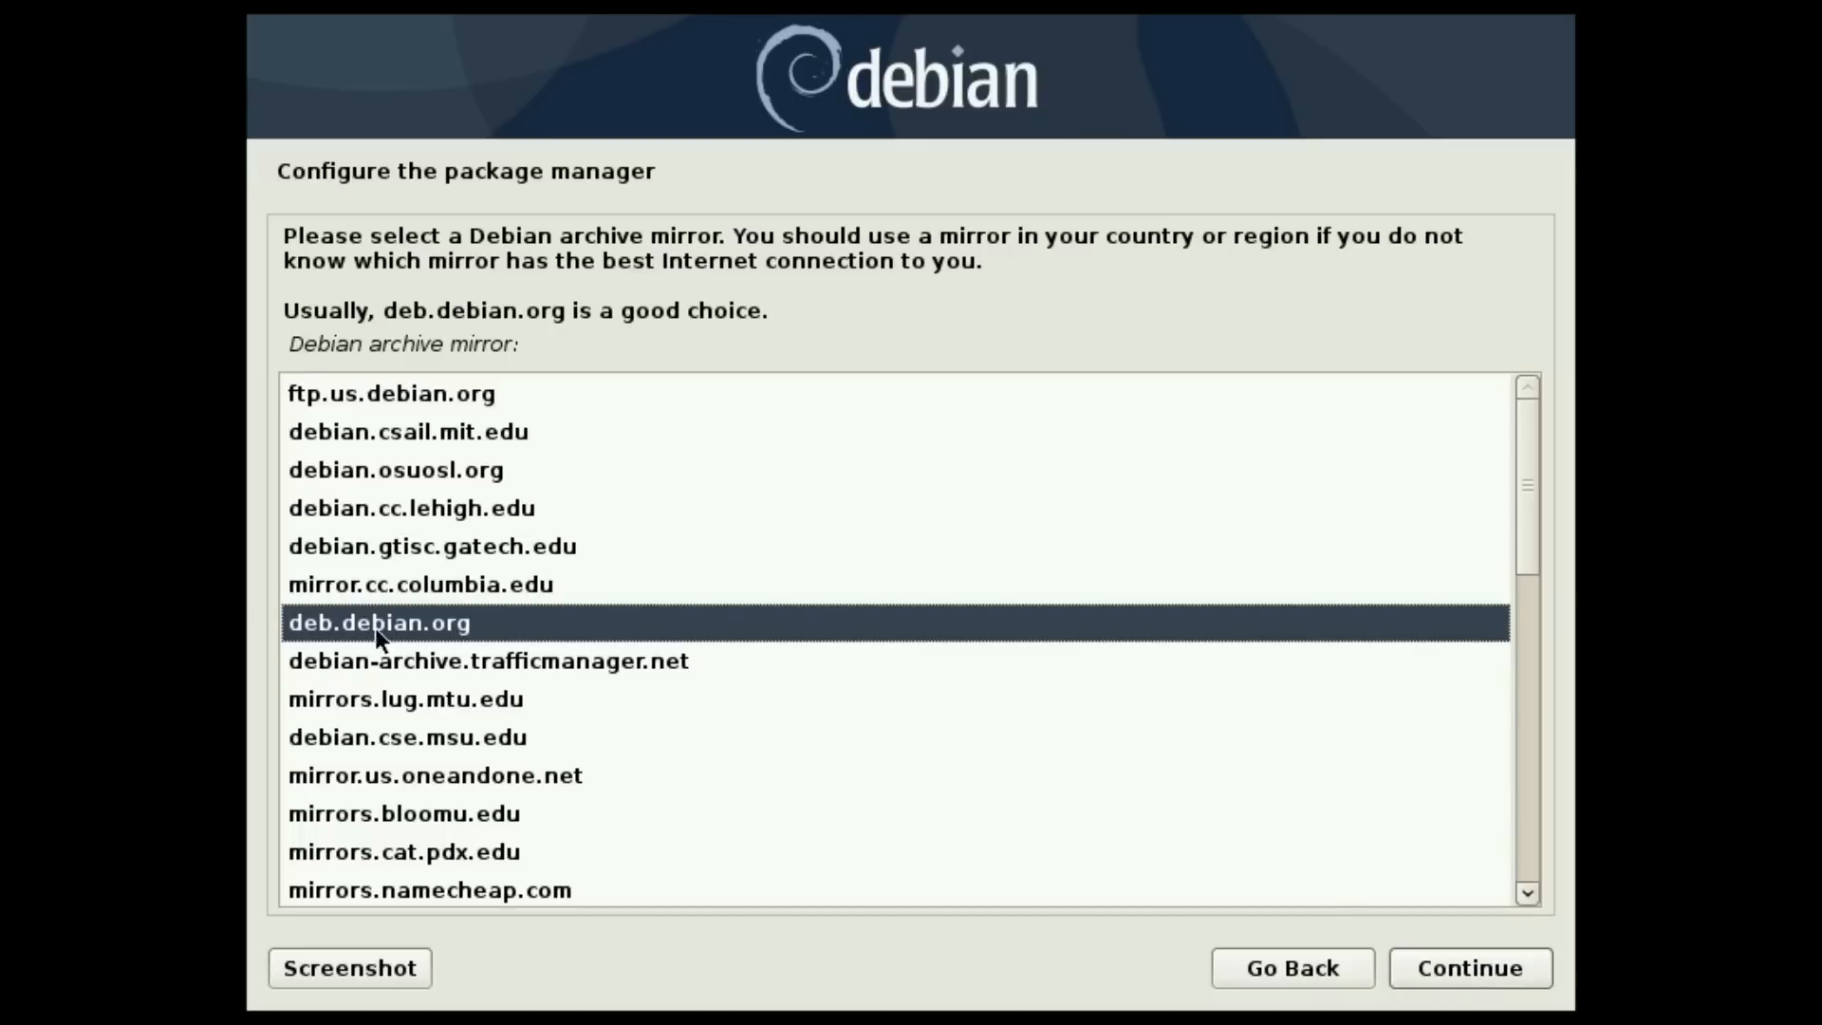
click(1501, 970)
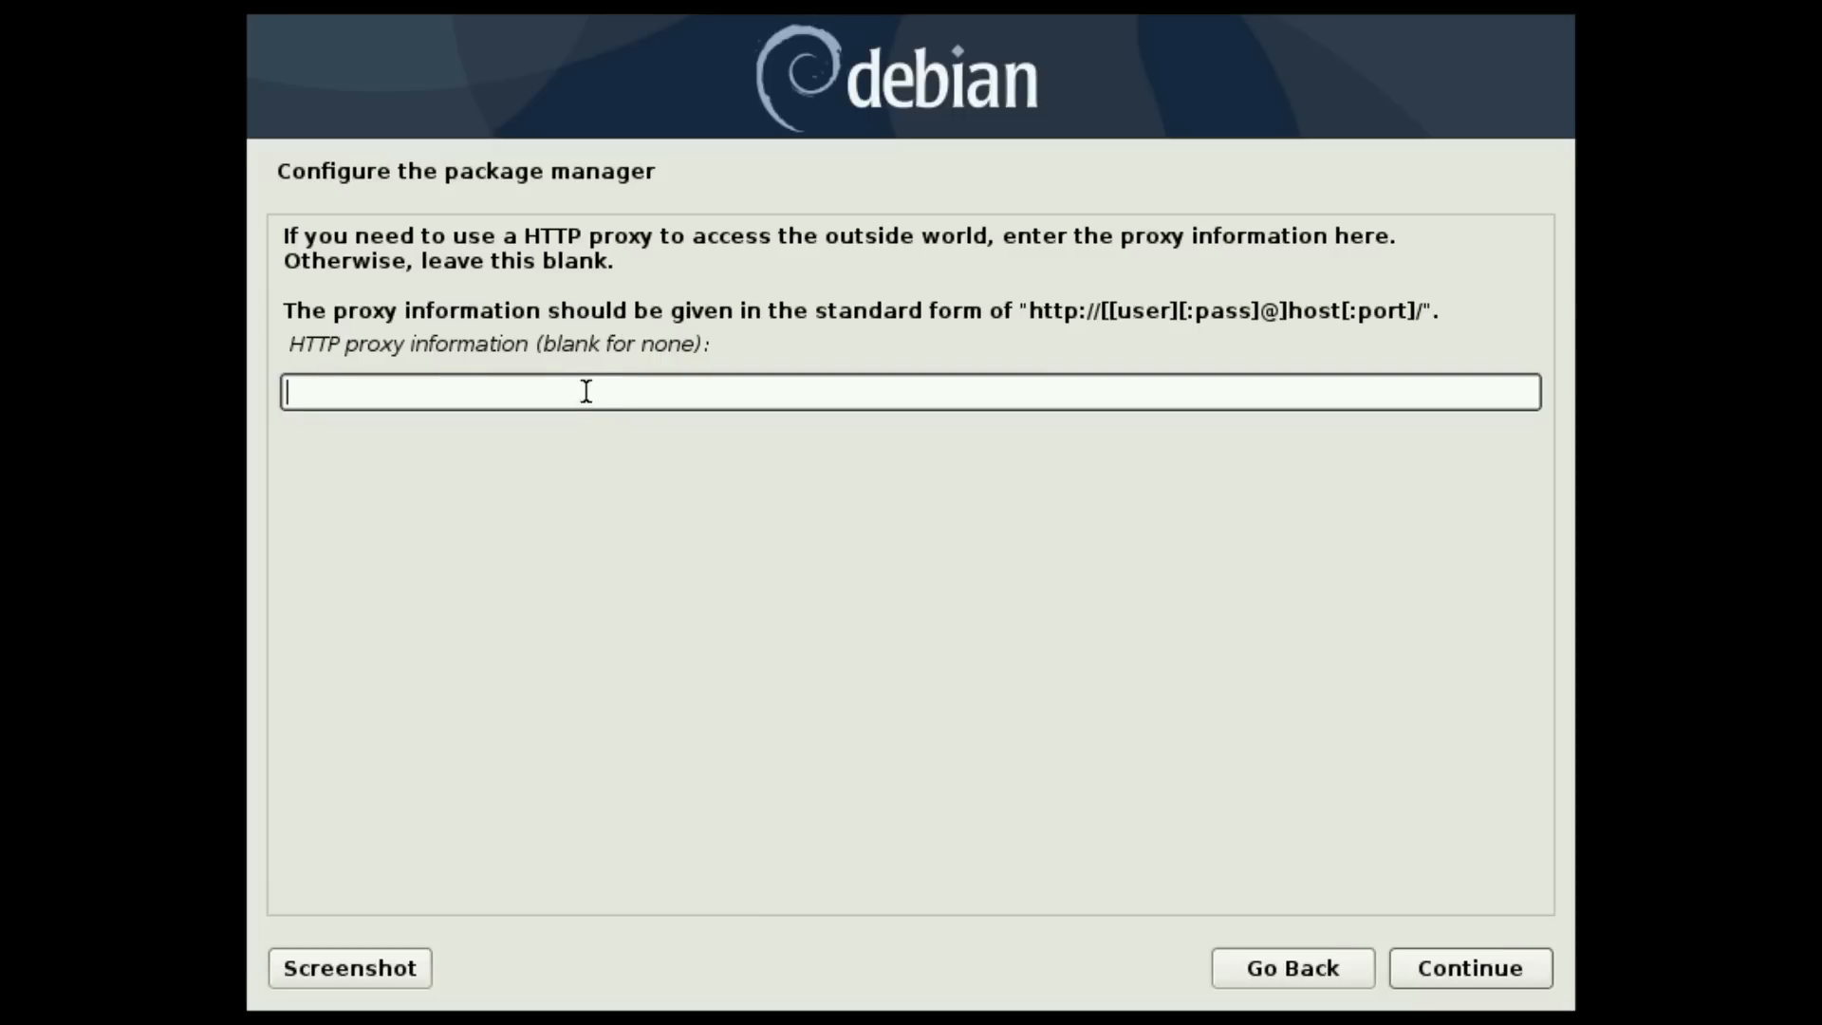
click(1476, 965)
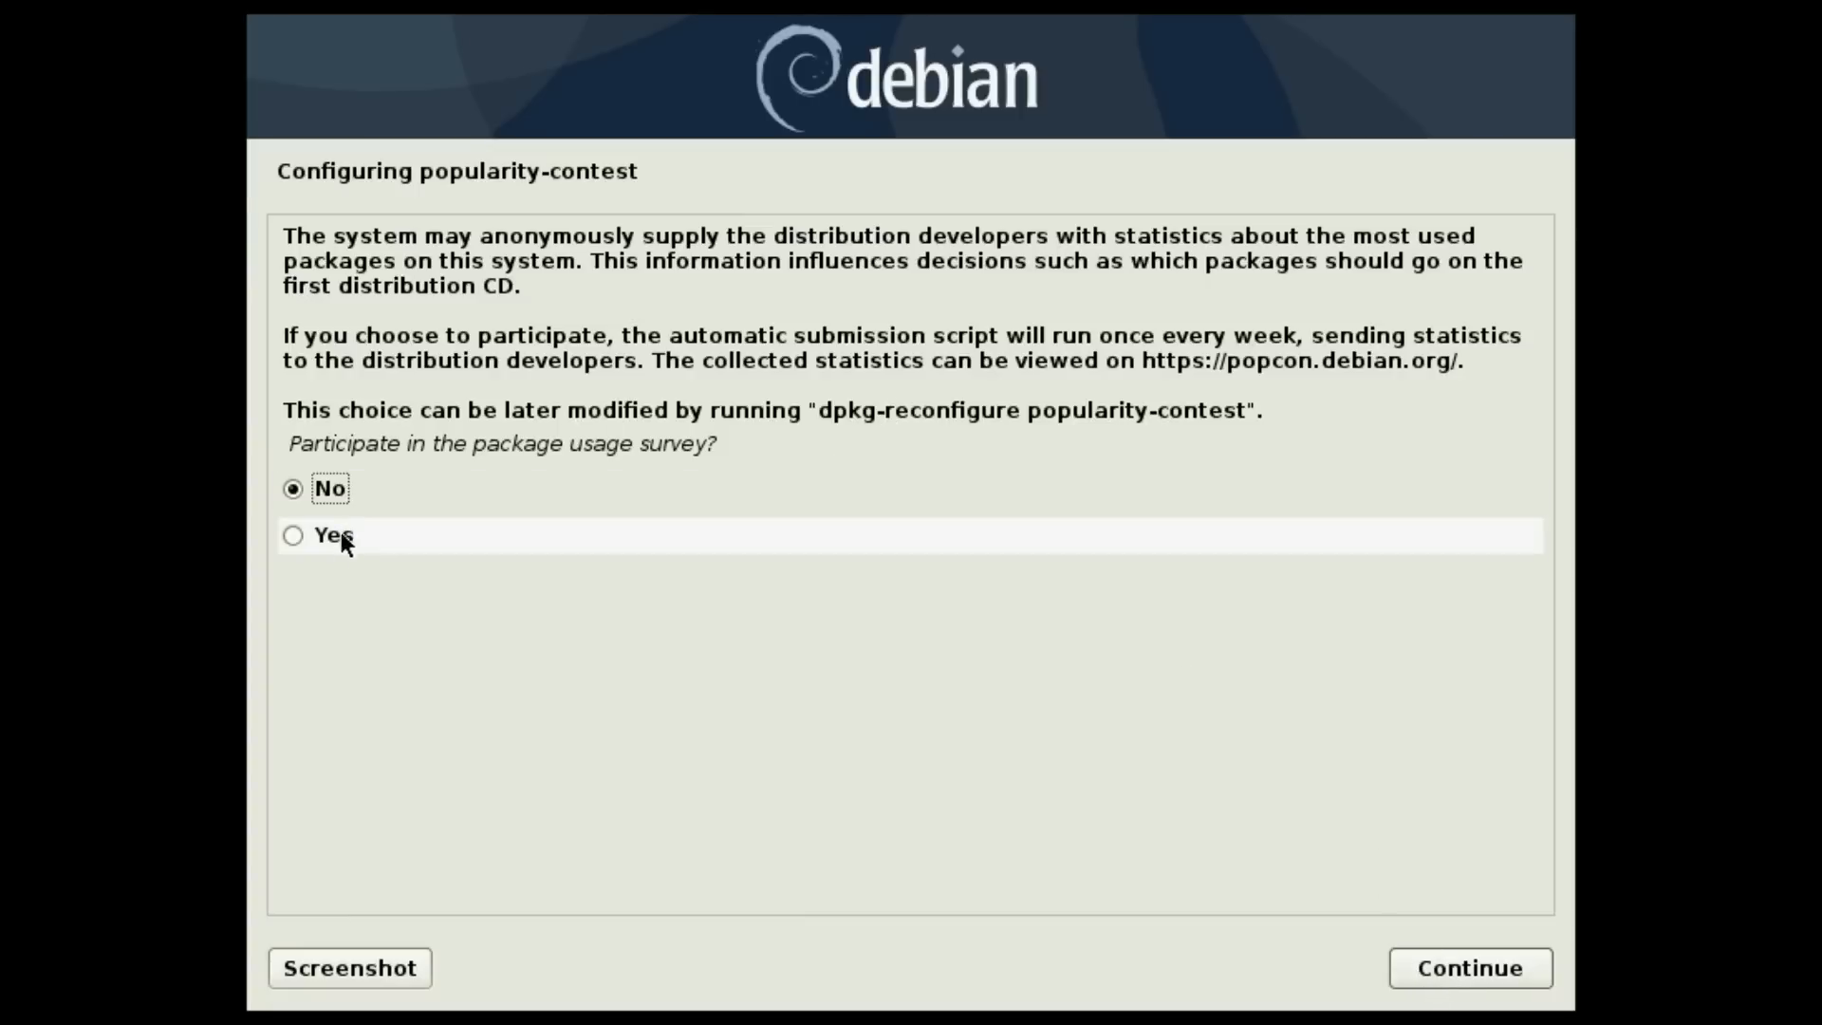
- Decline the popularity-contest package usage survey
click(1462, 976)
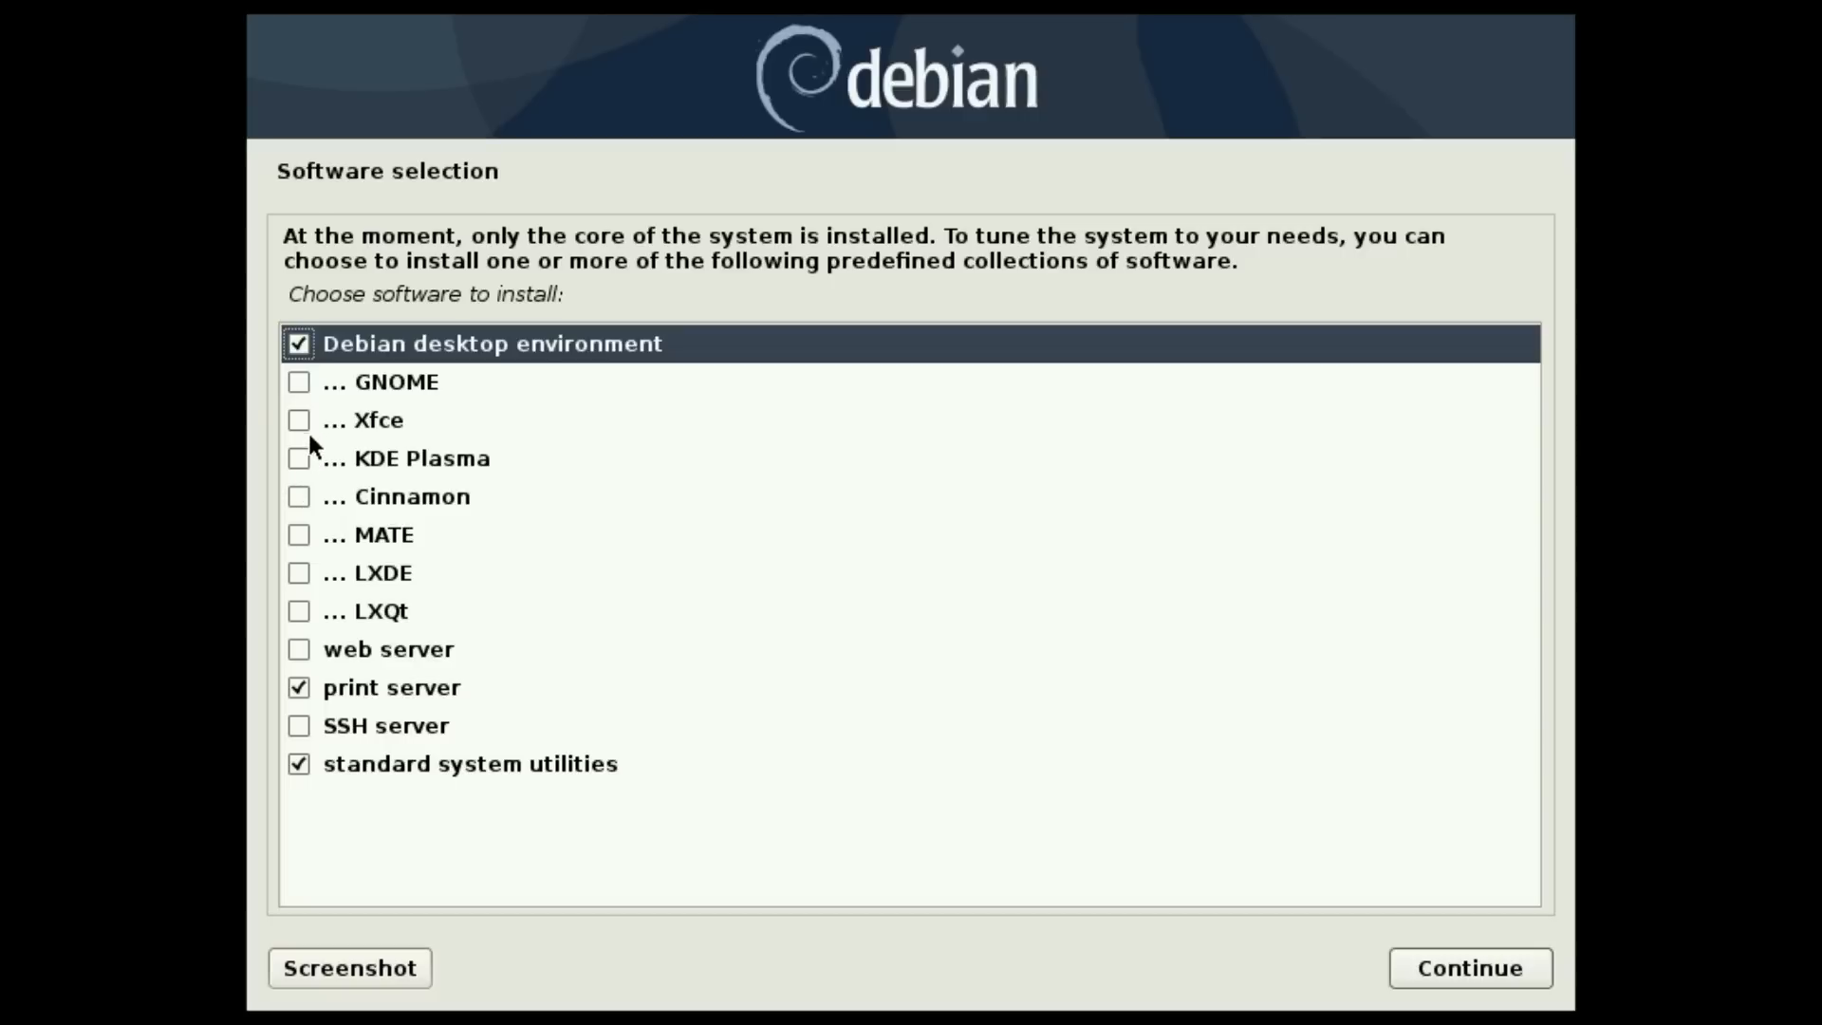
- Choose the Cinnamon and GNOME desktops in Software selection and start the installation
click(300, 459)
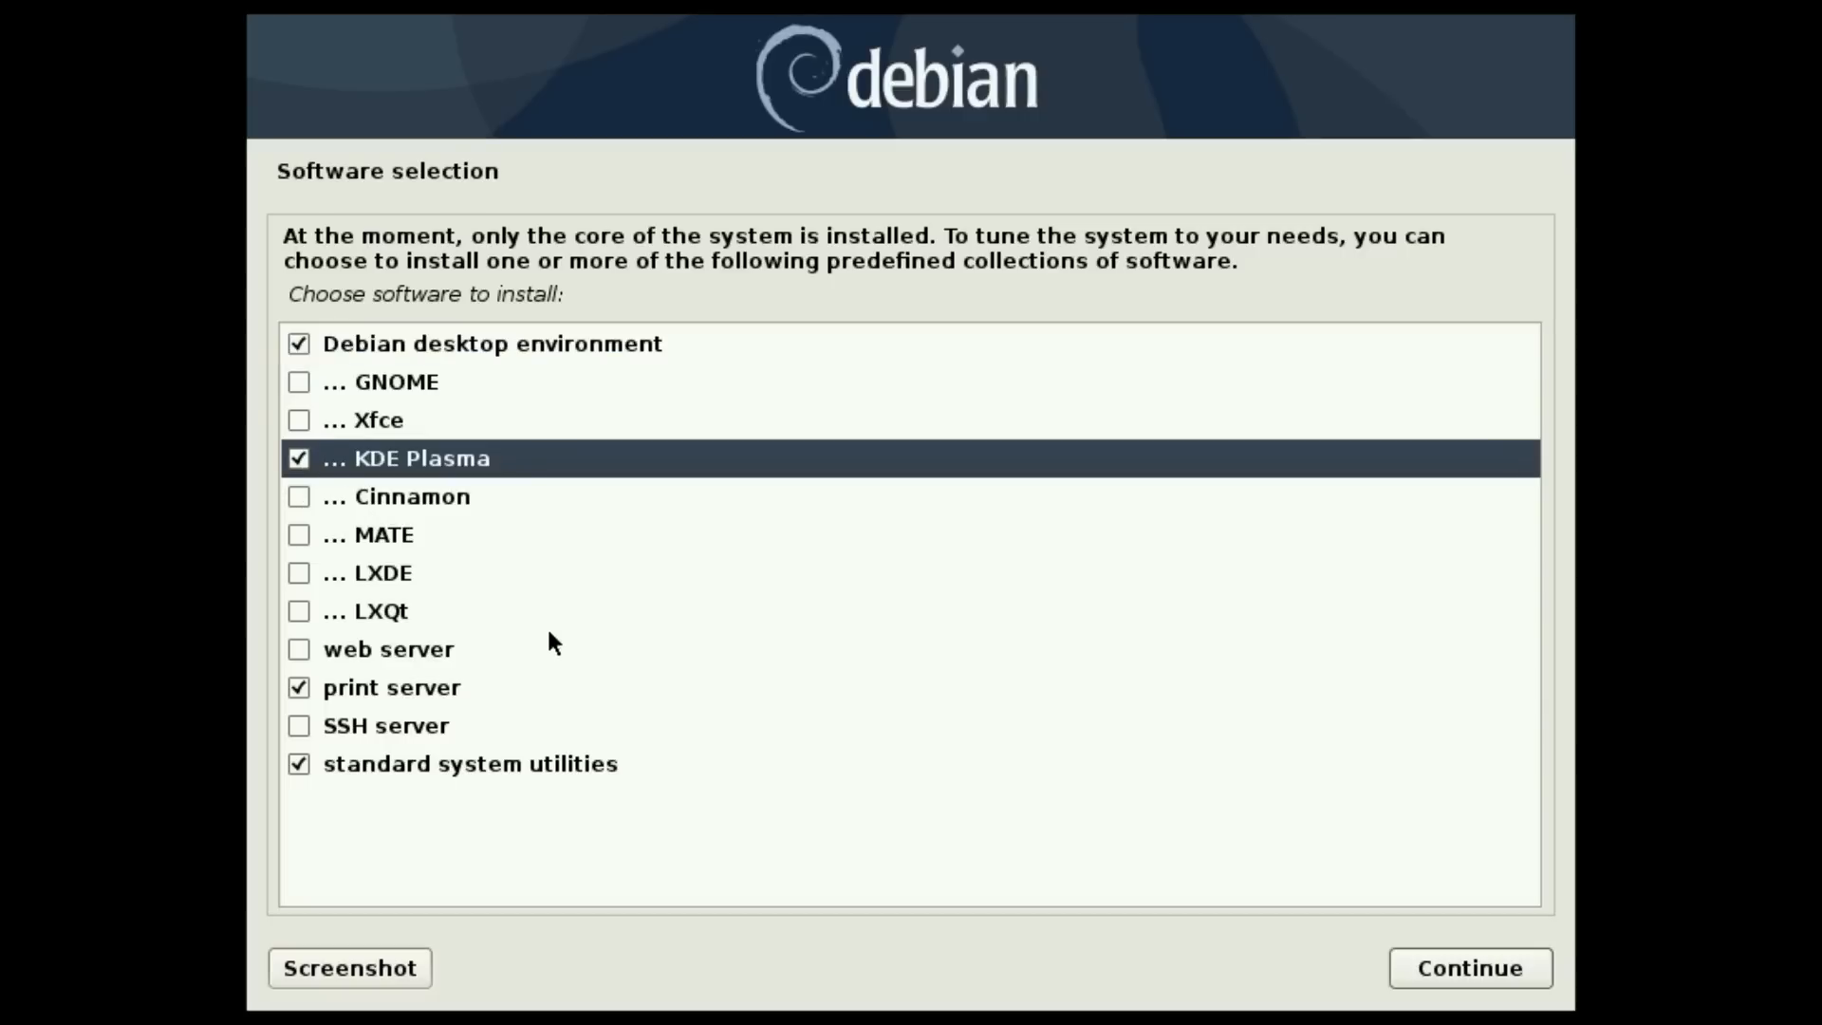
click(300, 493)
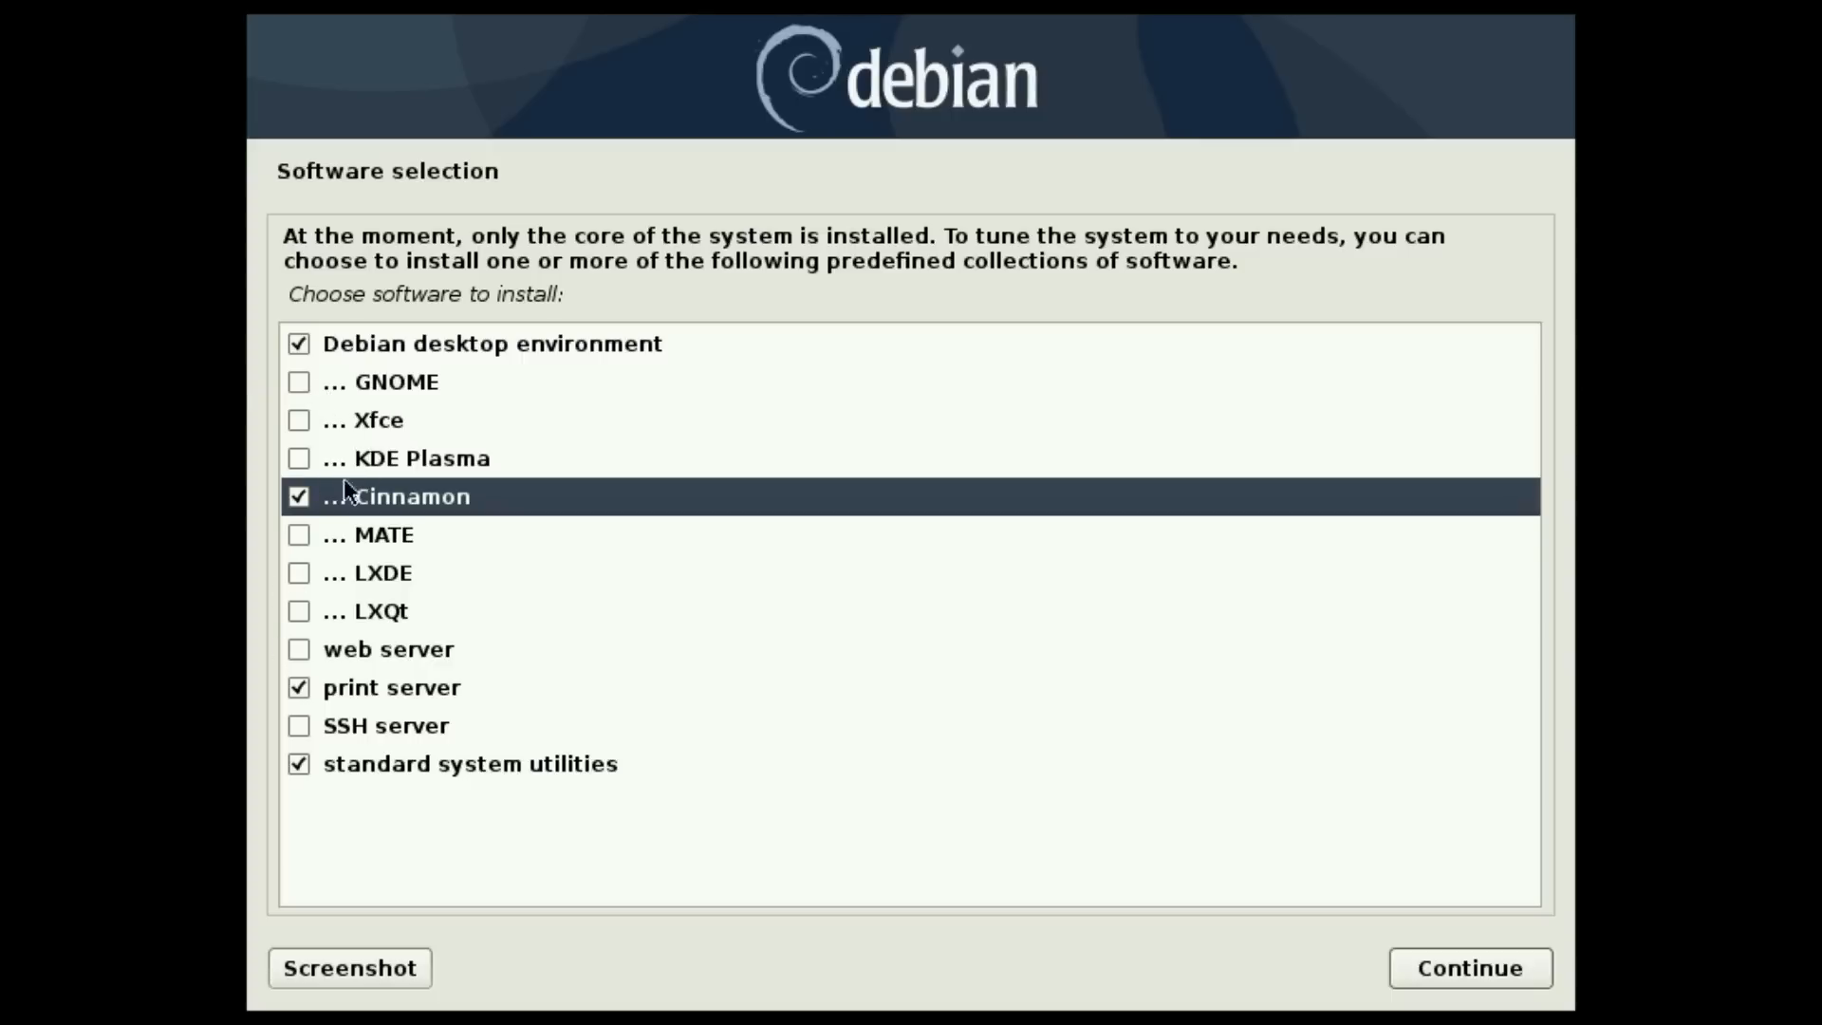
click(304, 383)
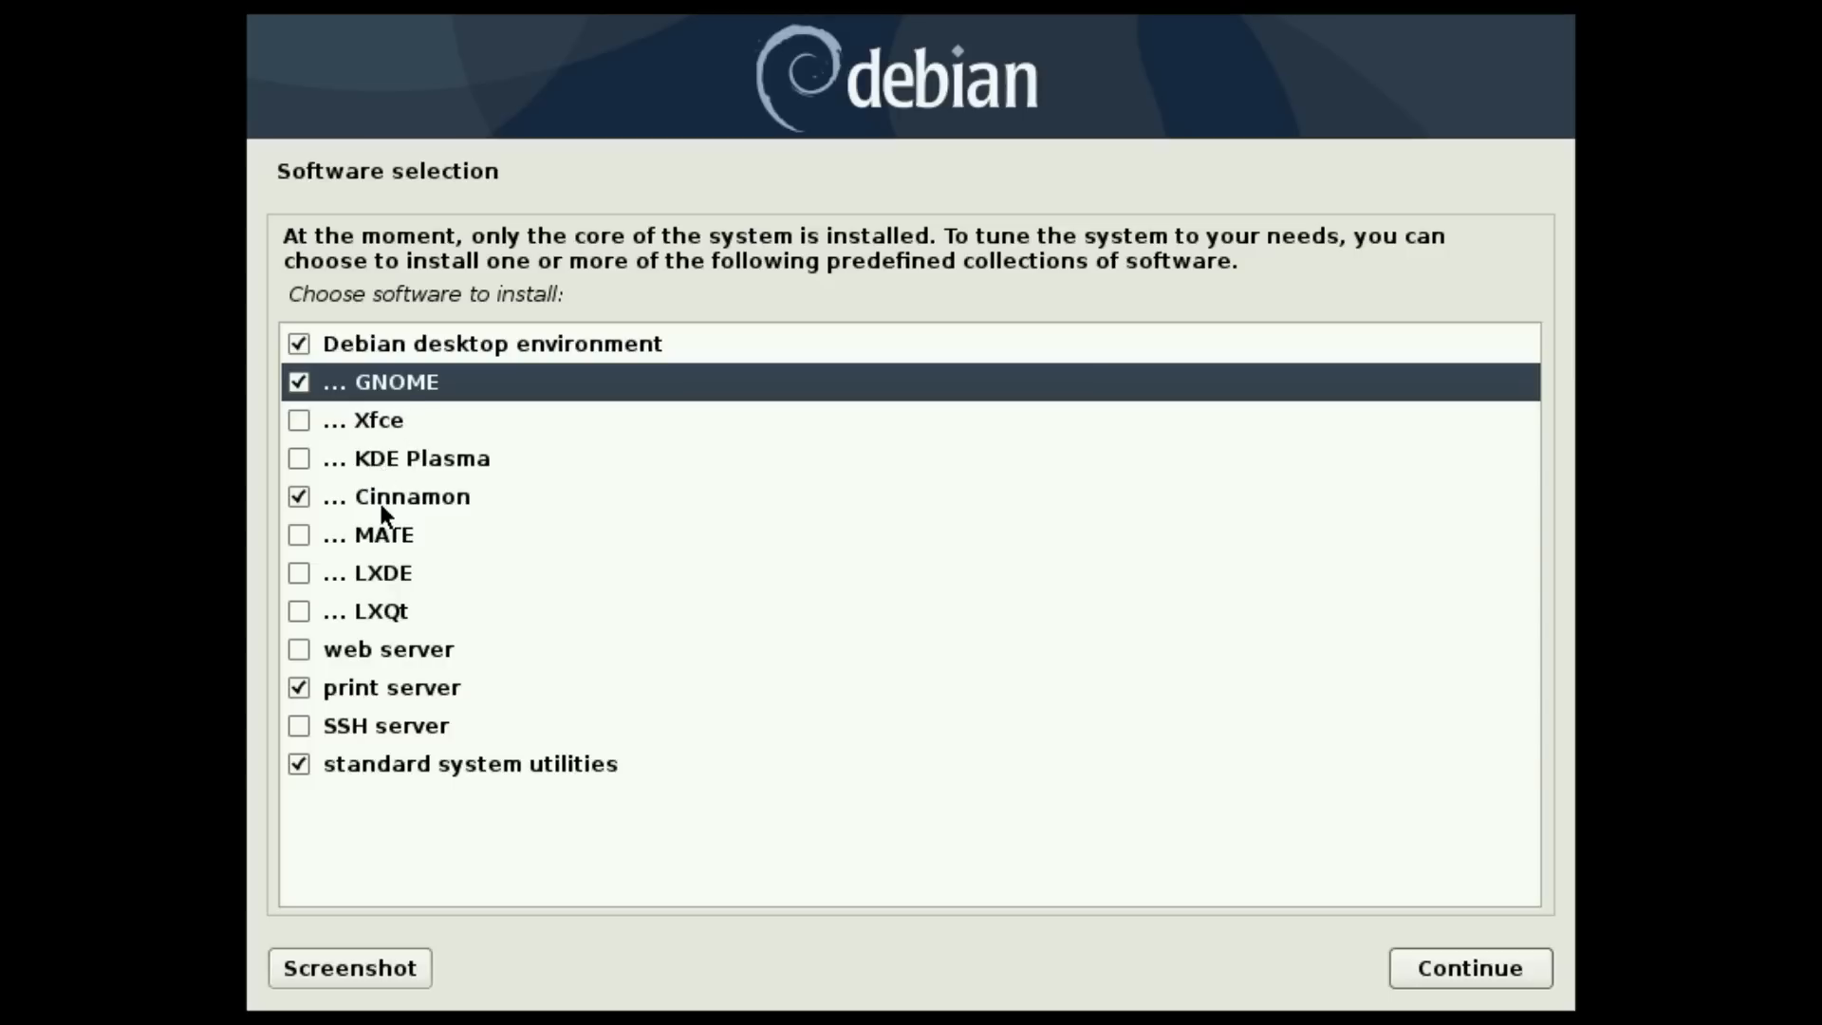
click(1455, 967)
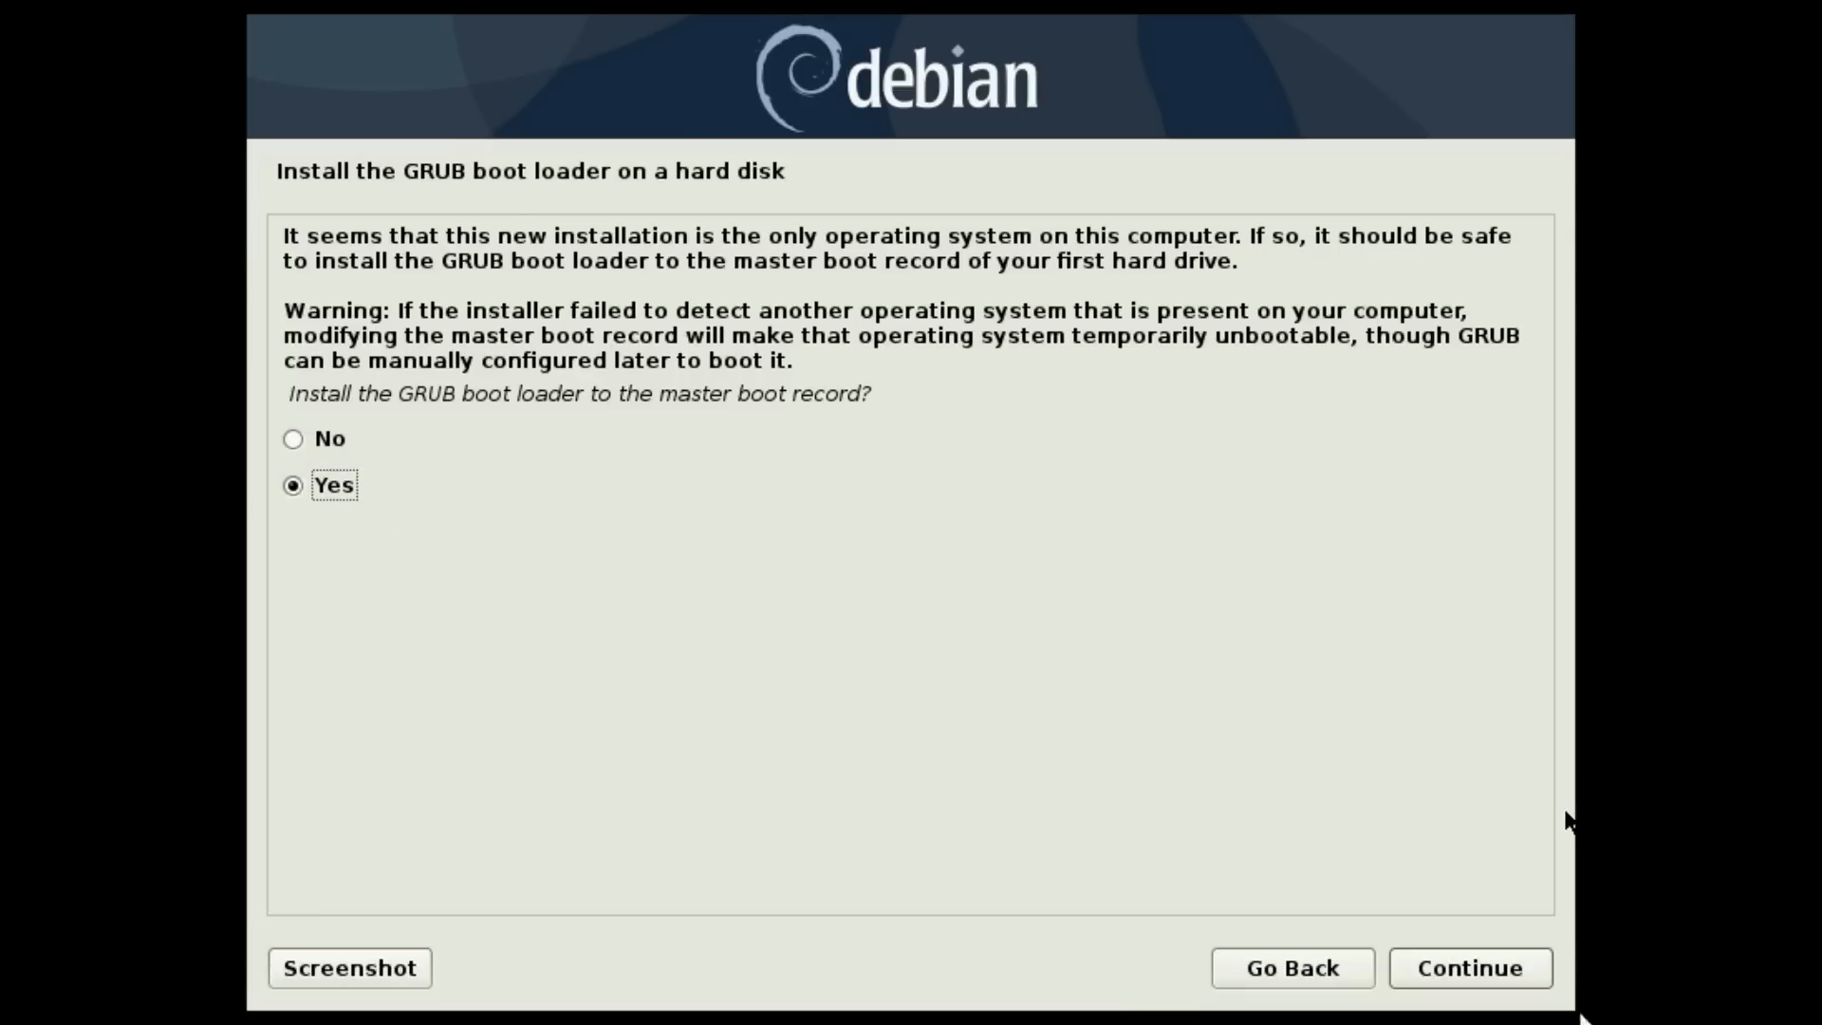
- Accept installing GRUB to the master boot record
click(1480, 960)
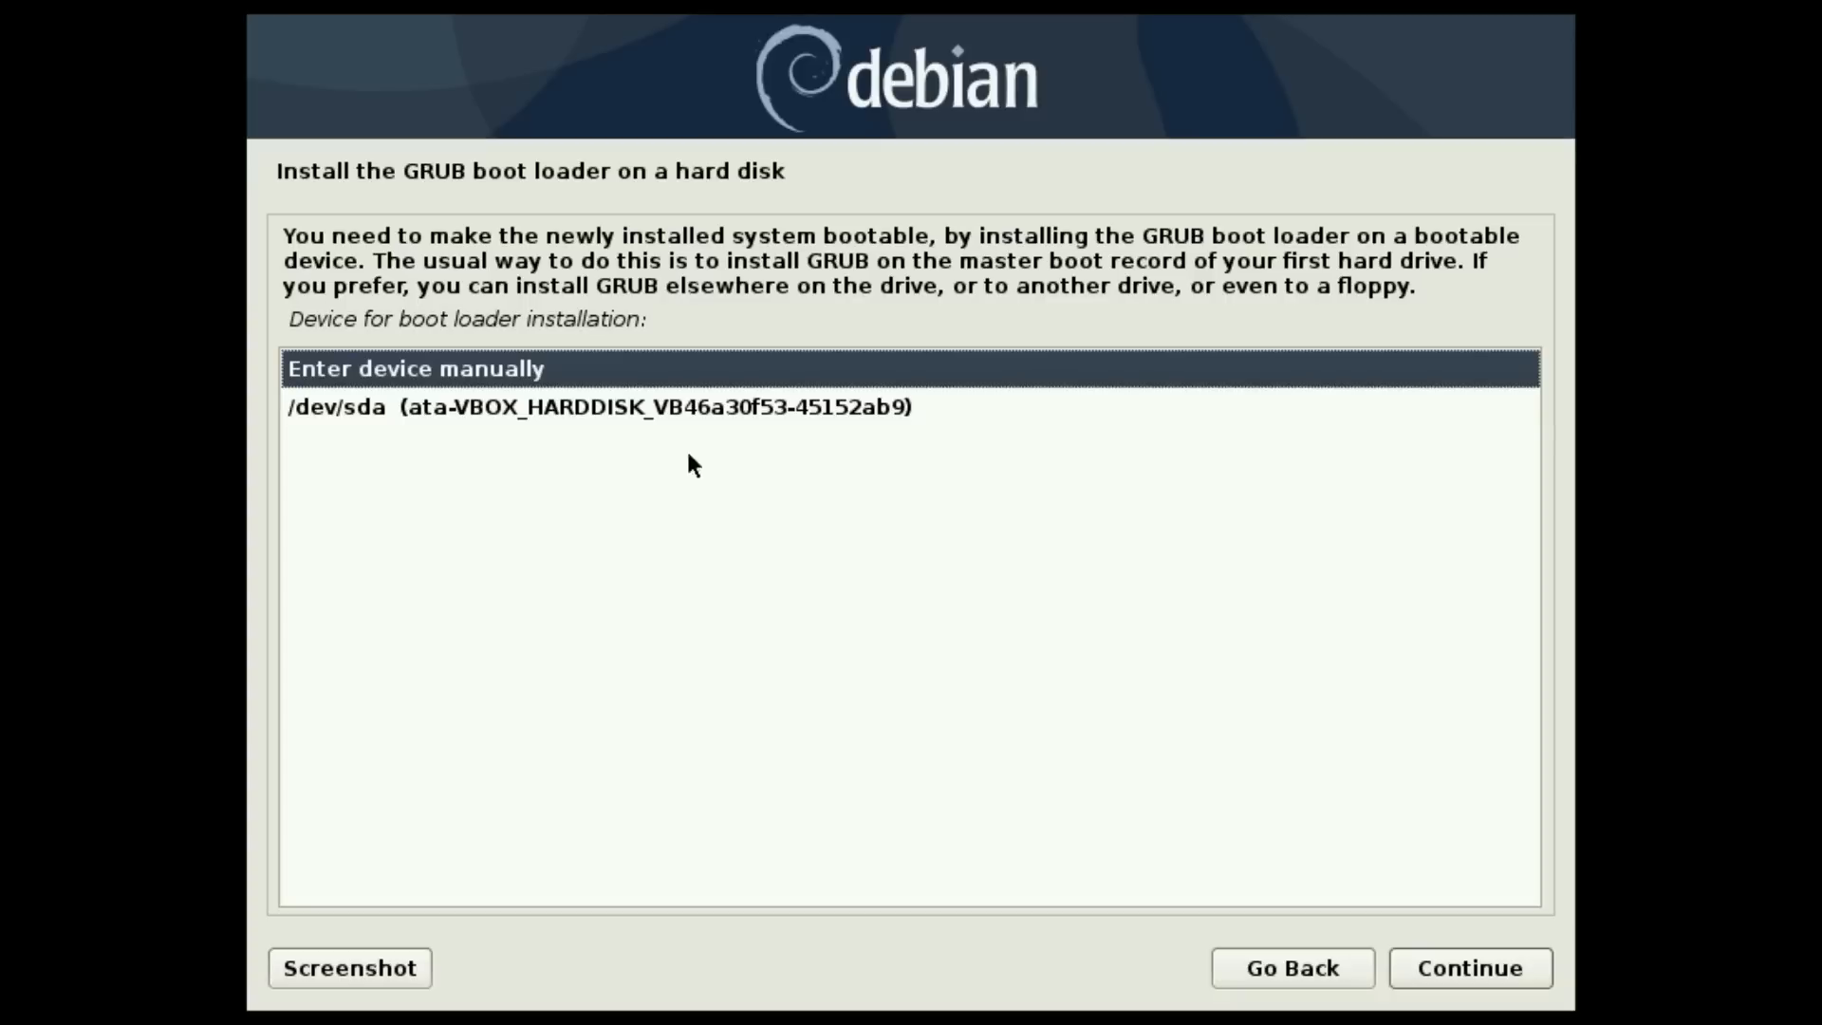
- Install the GRUB boot loader on /dev/sda
click(508, 409)
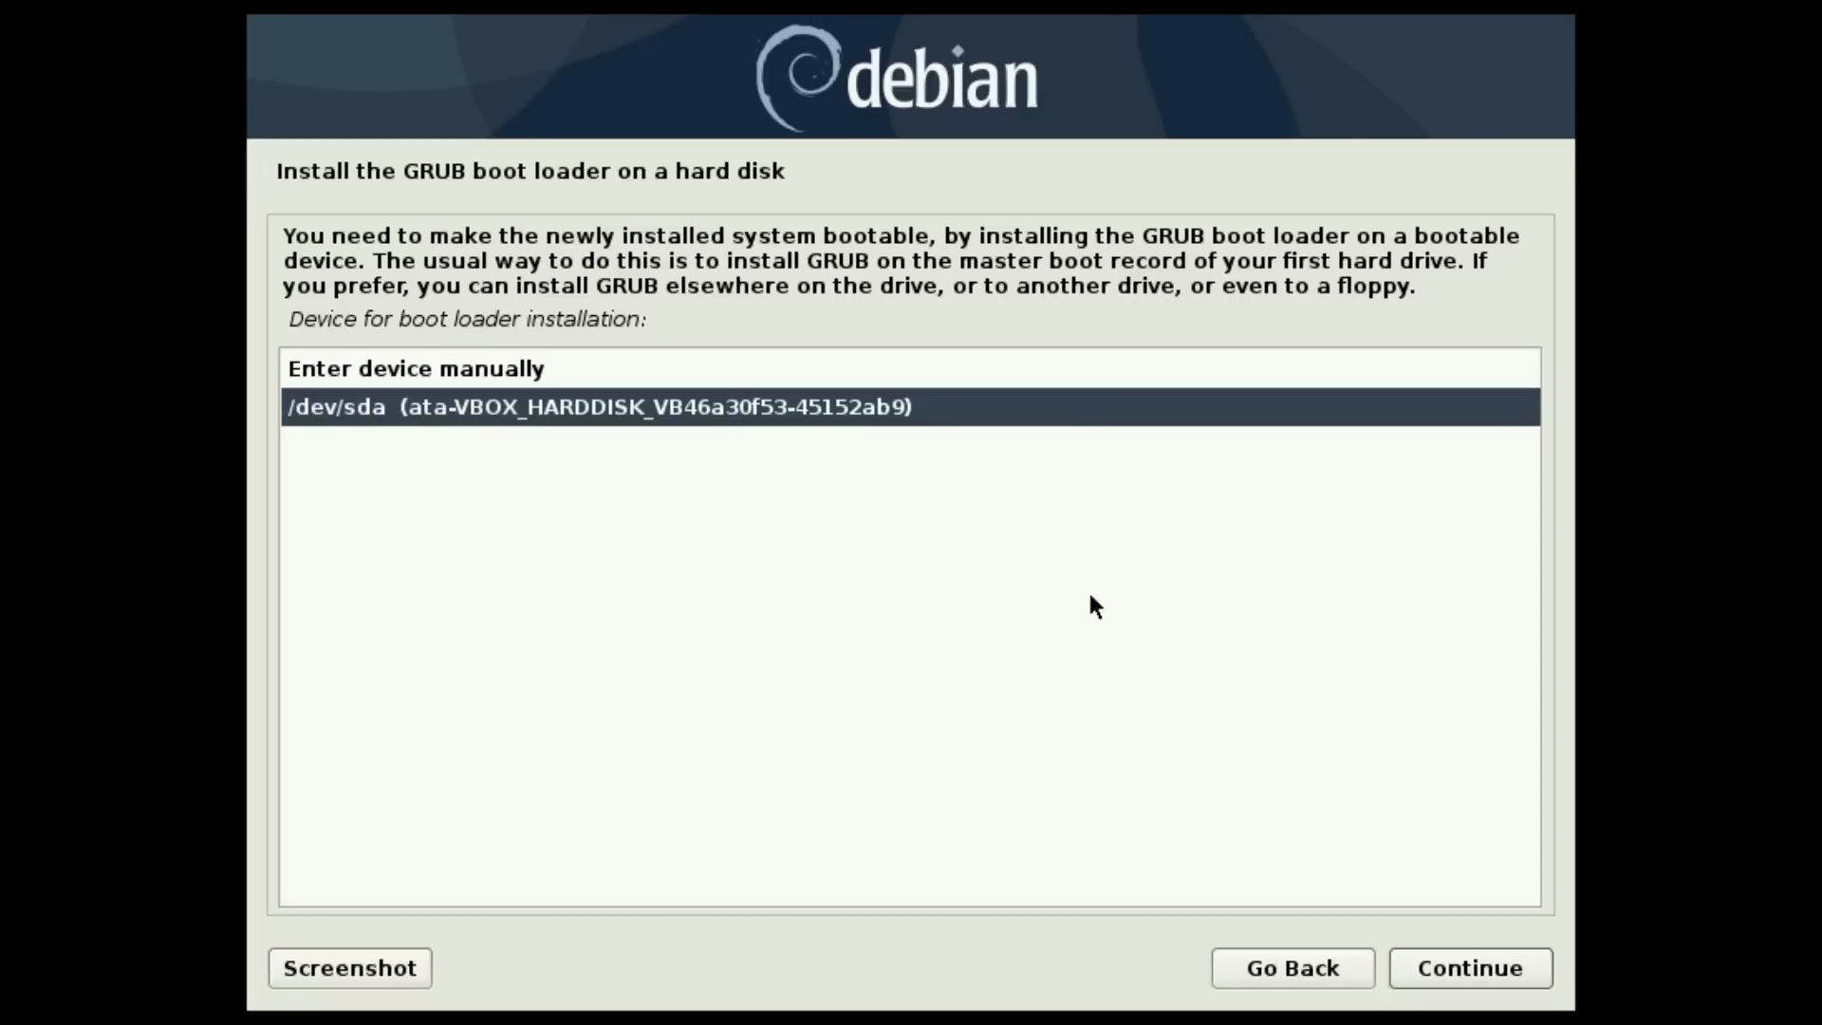
click(1507, 968)
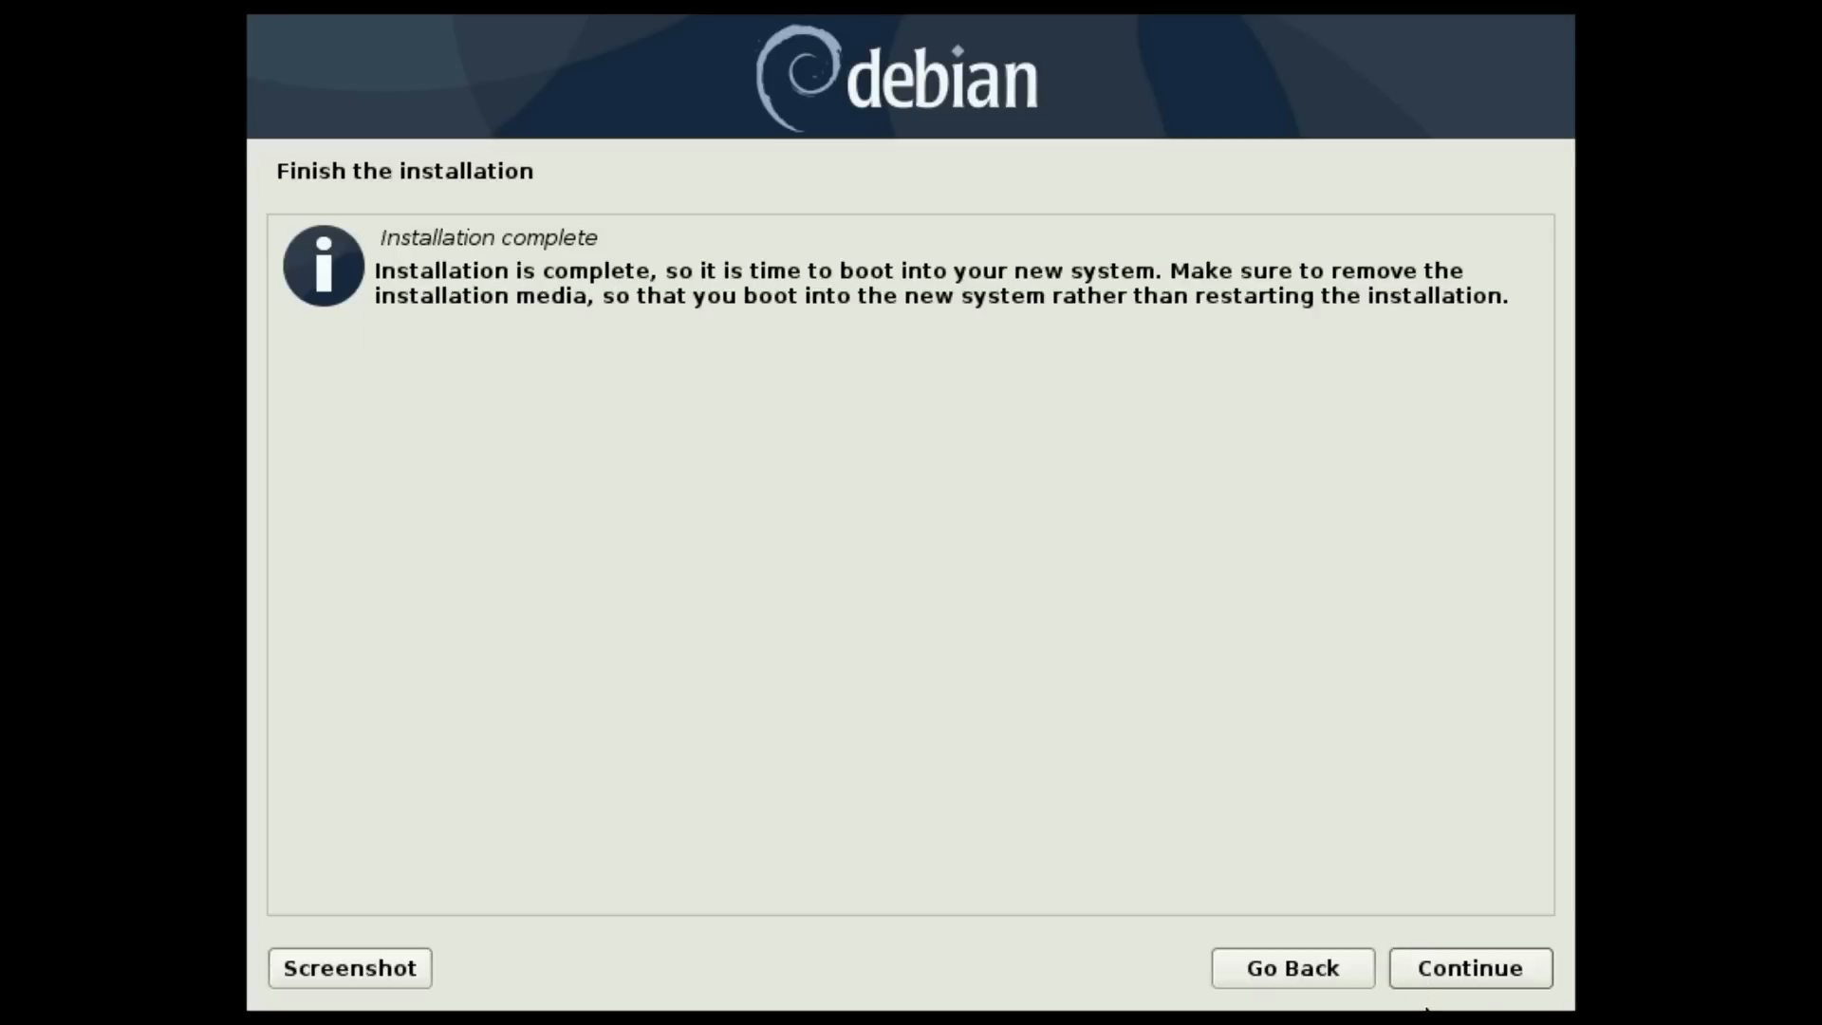
- Finish the installation and boot the default GRUB entry of the new system
click(1473, 972)
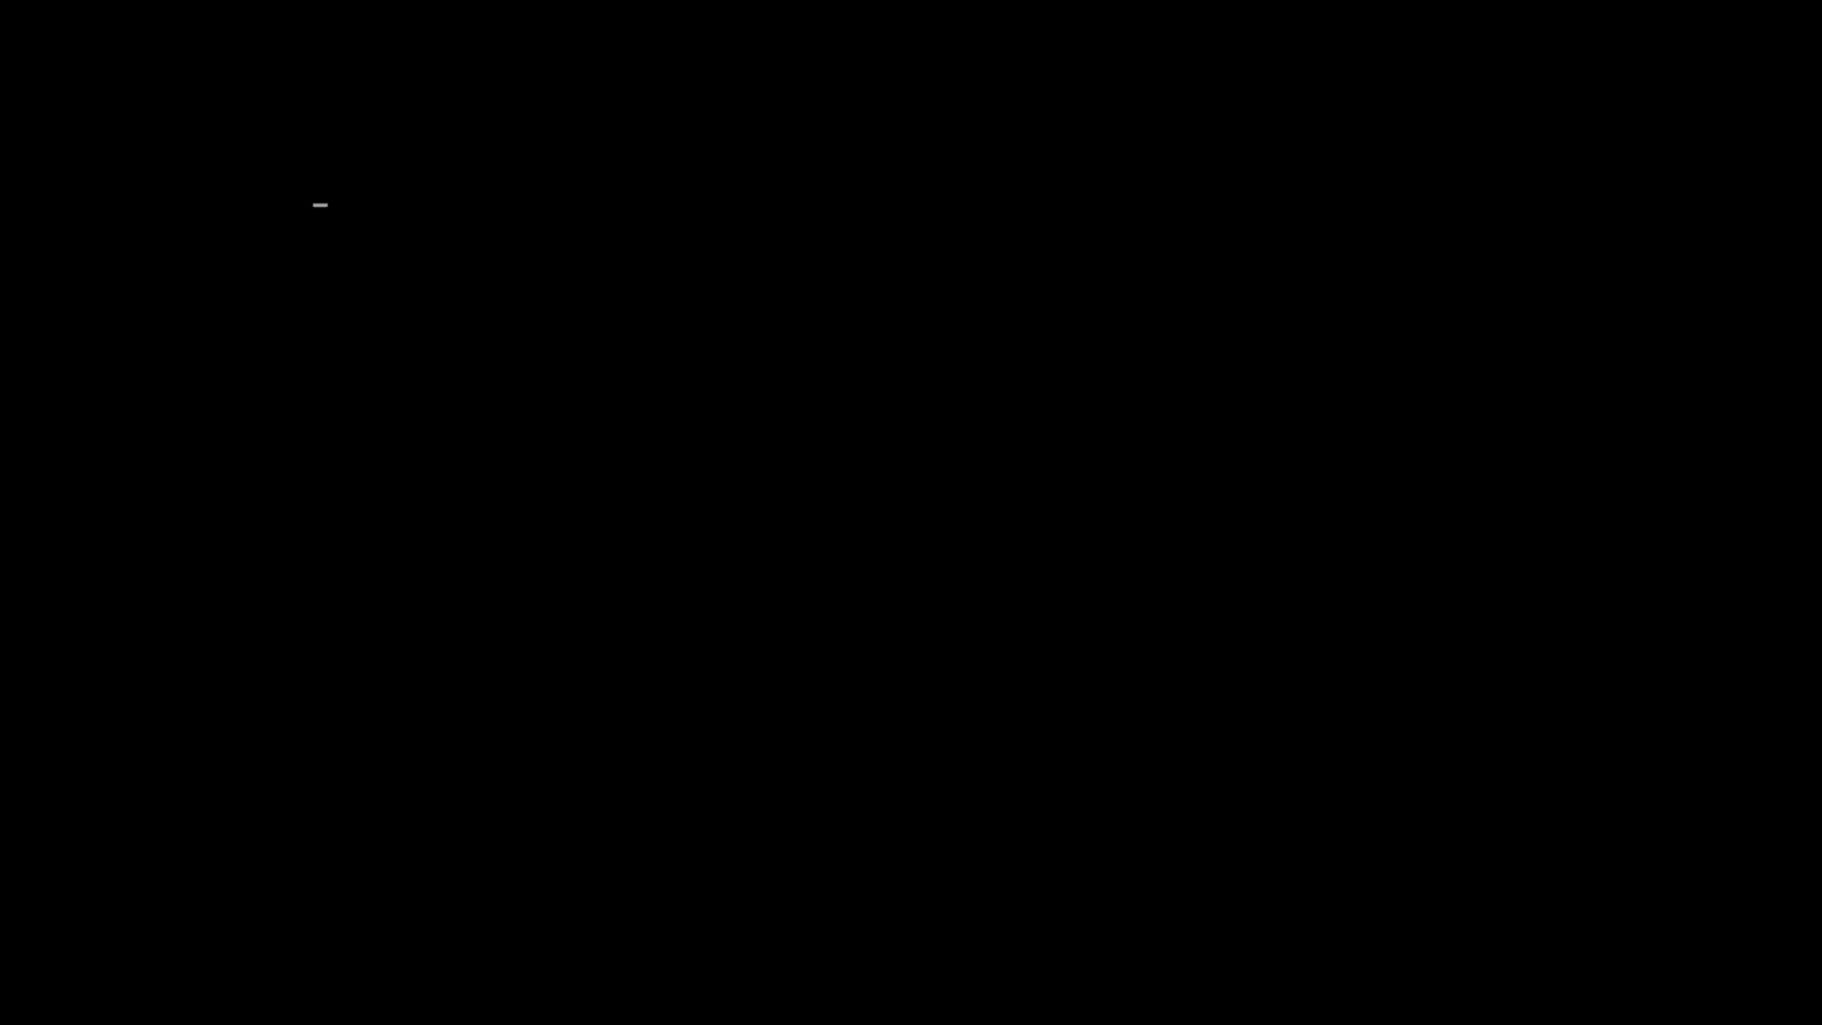
key(Return)
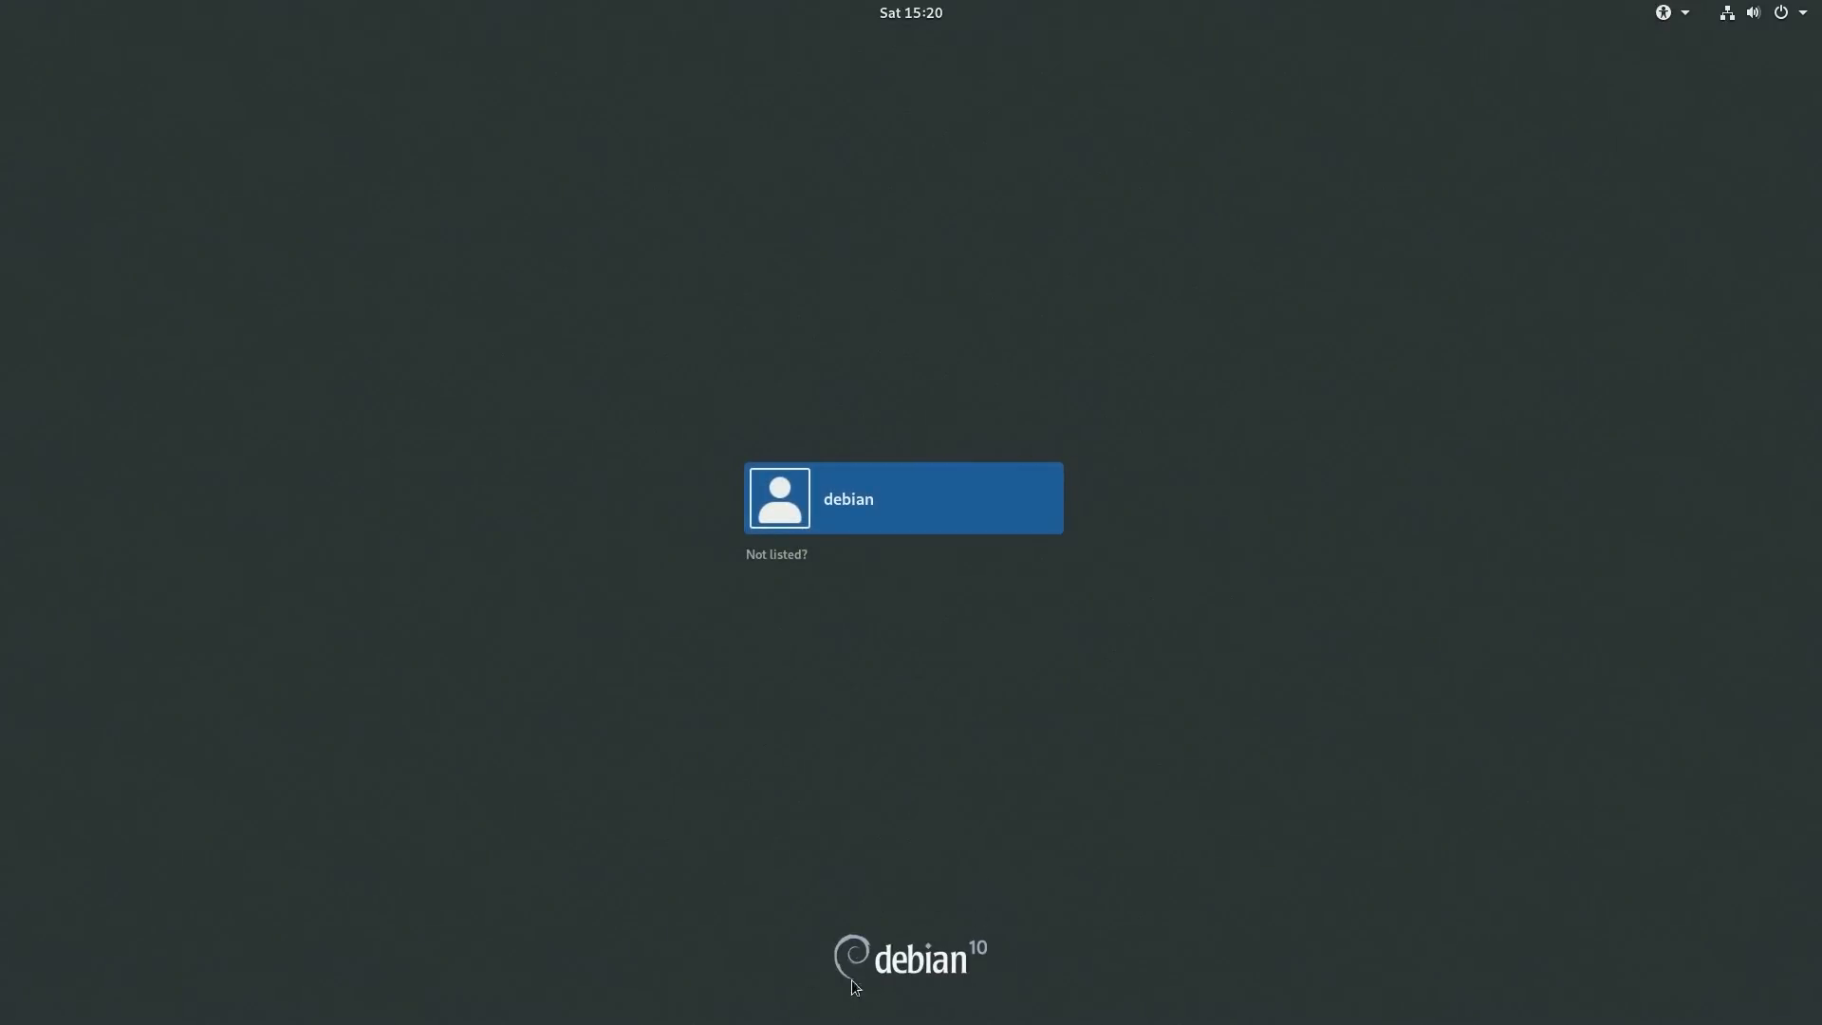
- Sign in as the debian user to a Cinnamon session with the account password
click(850, 502)
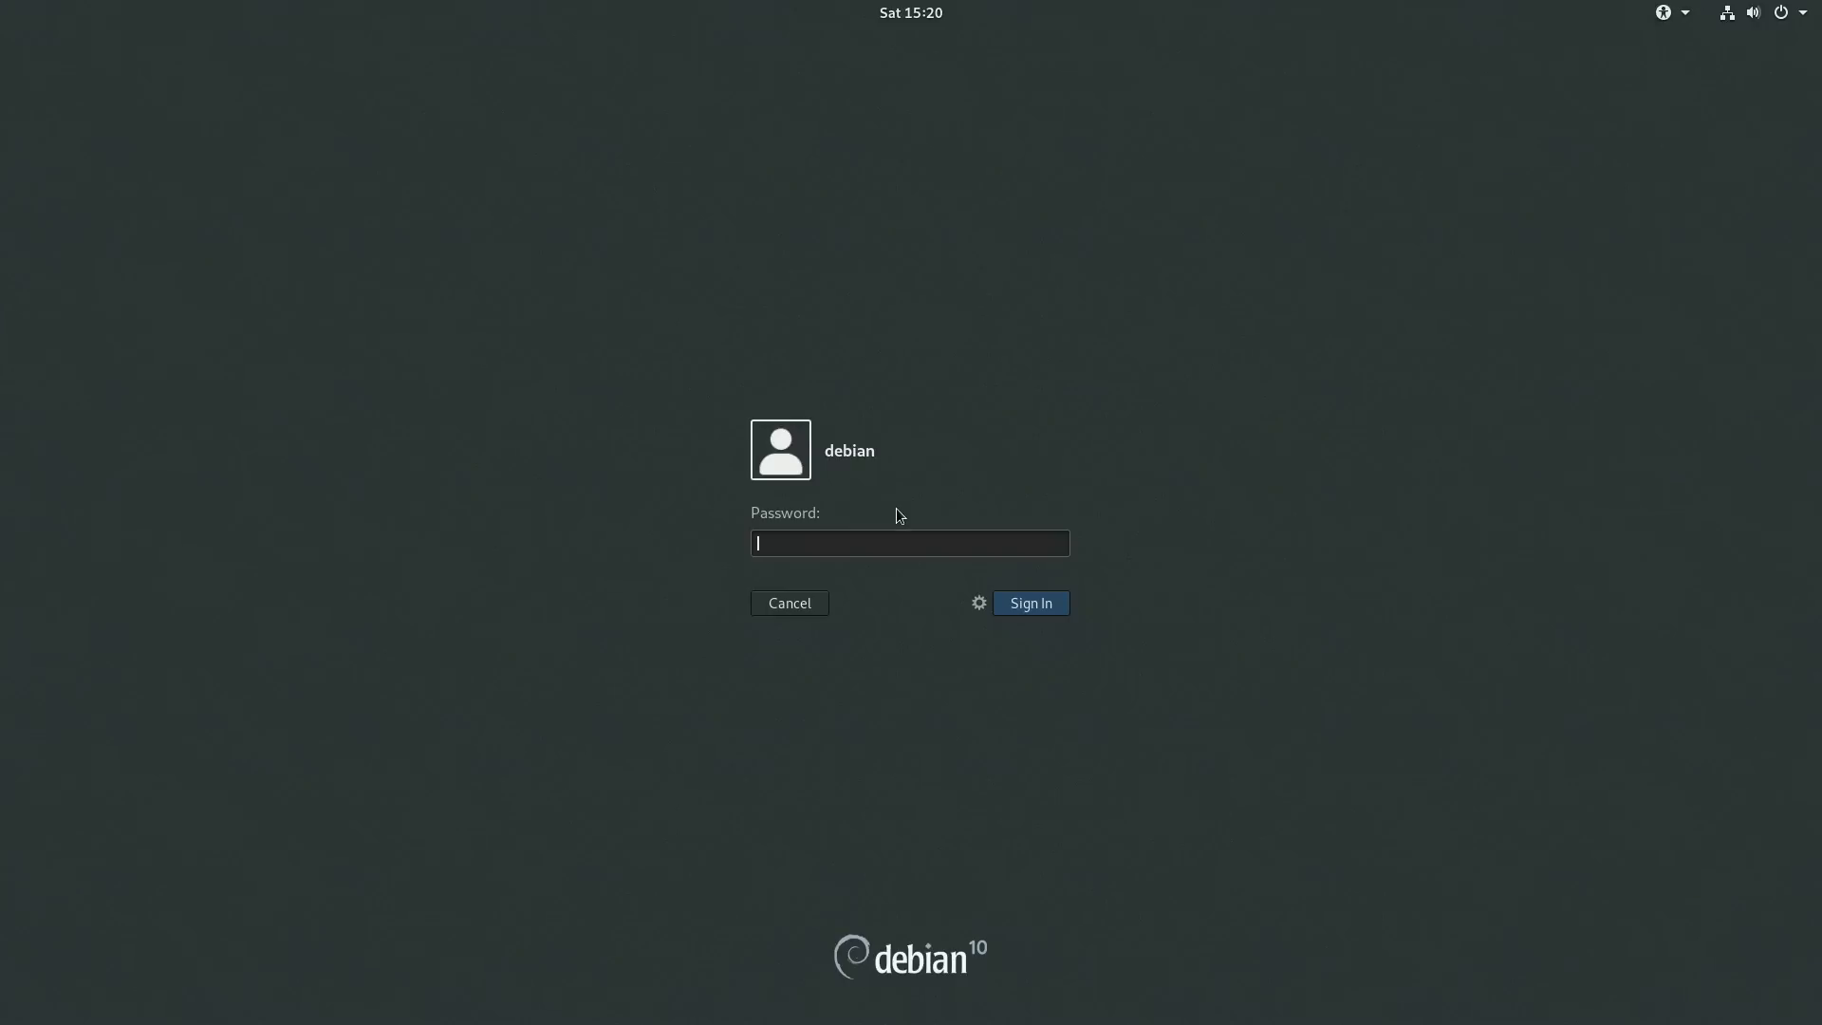
click(981, 604)
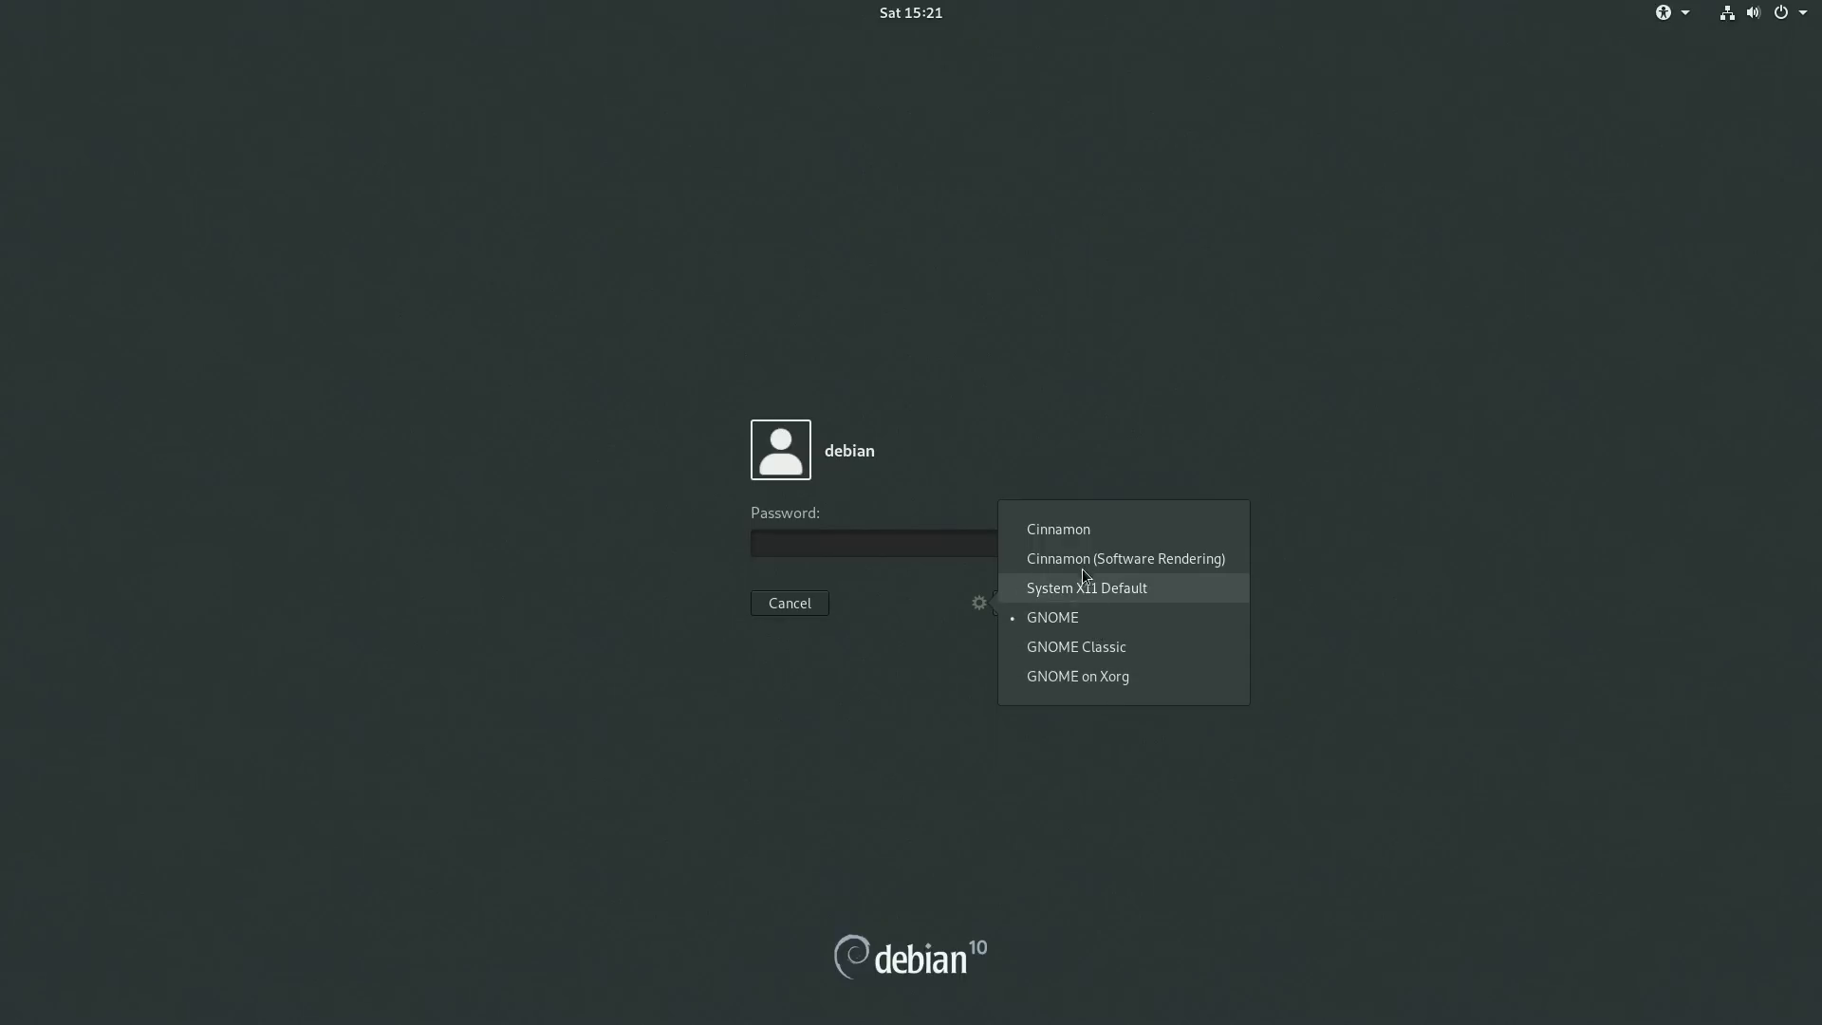
click(1094, 522)
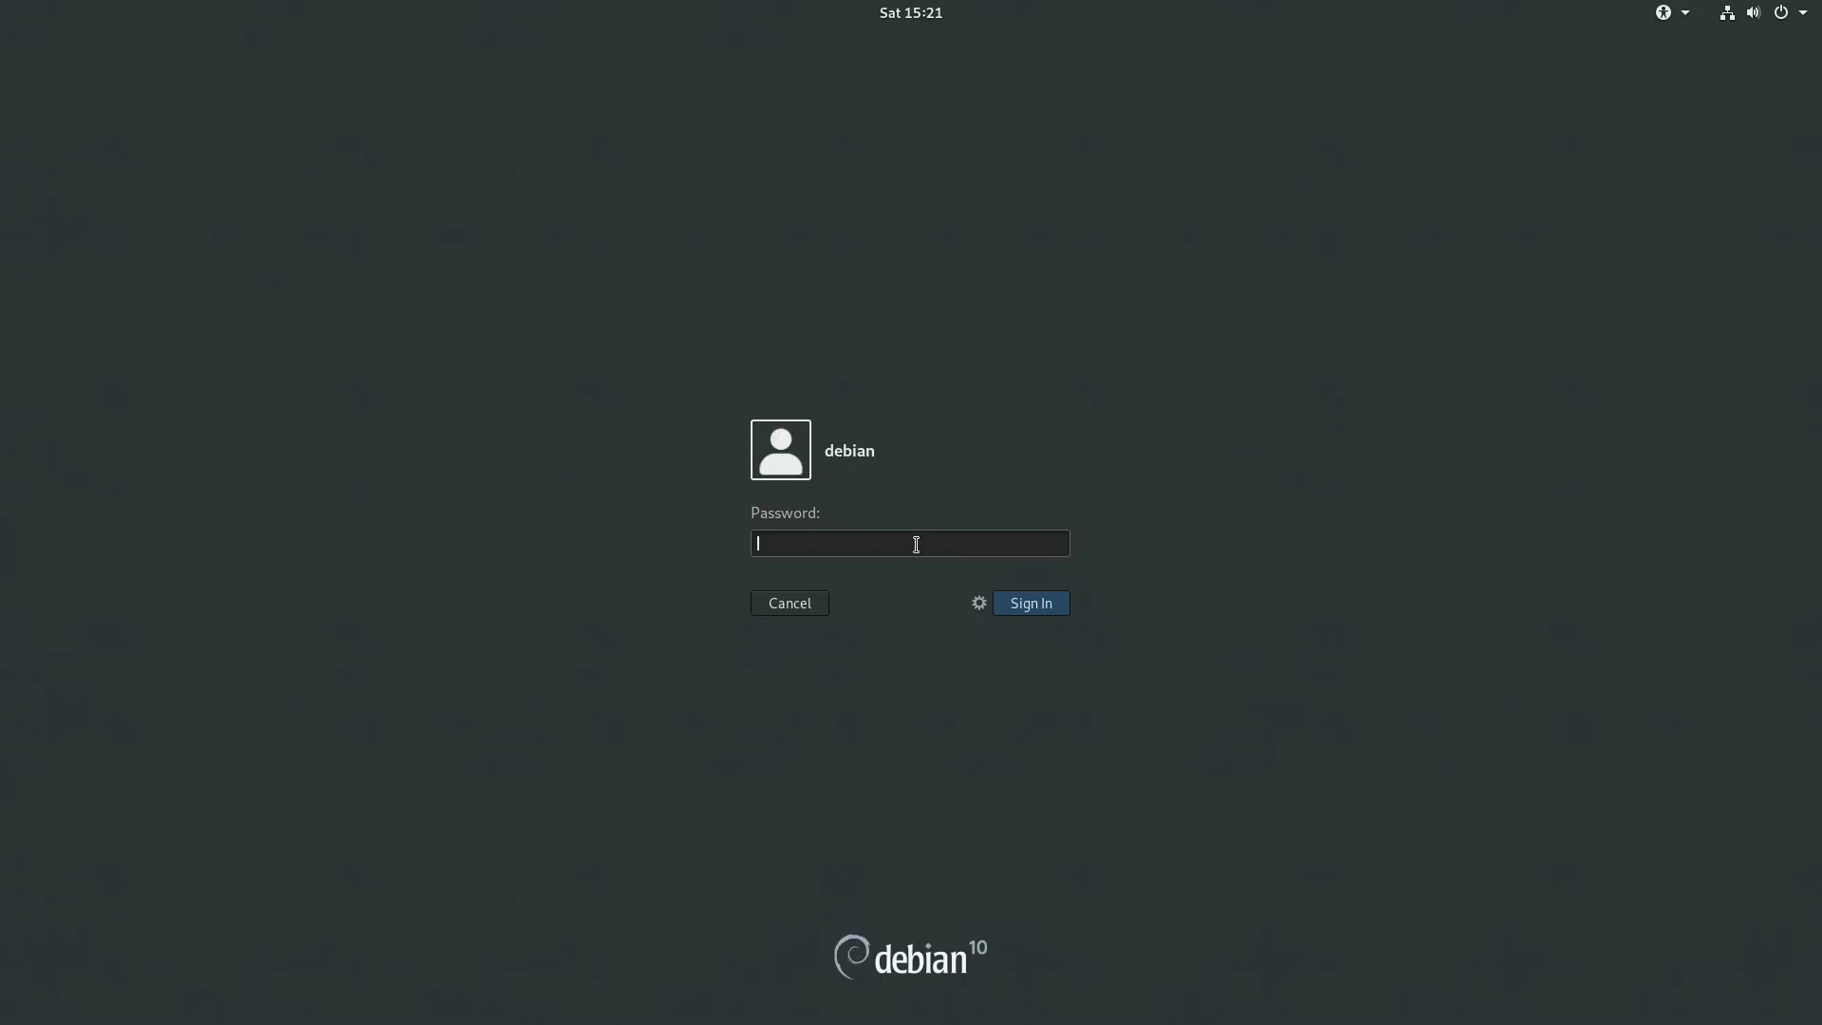
text(debian)
click(1035, 603)
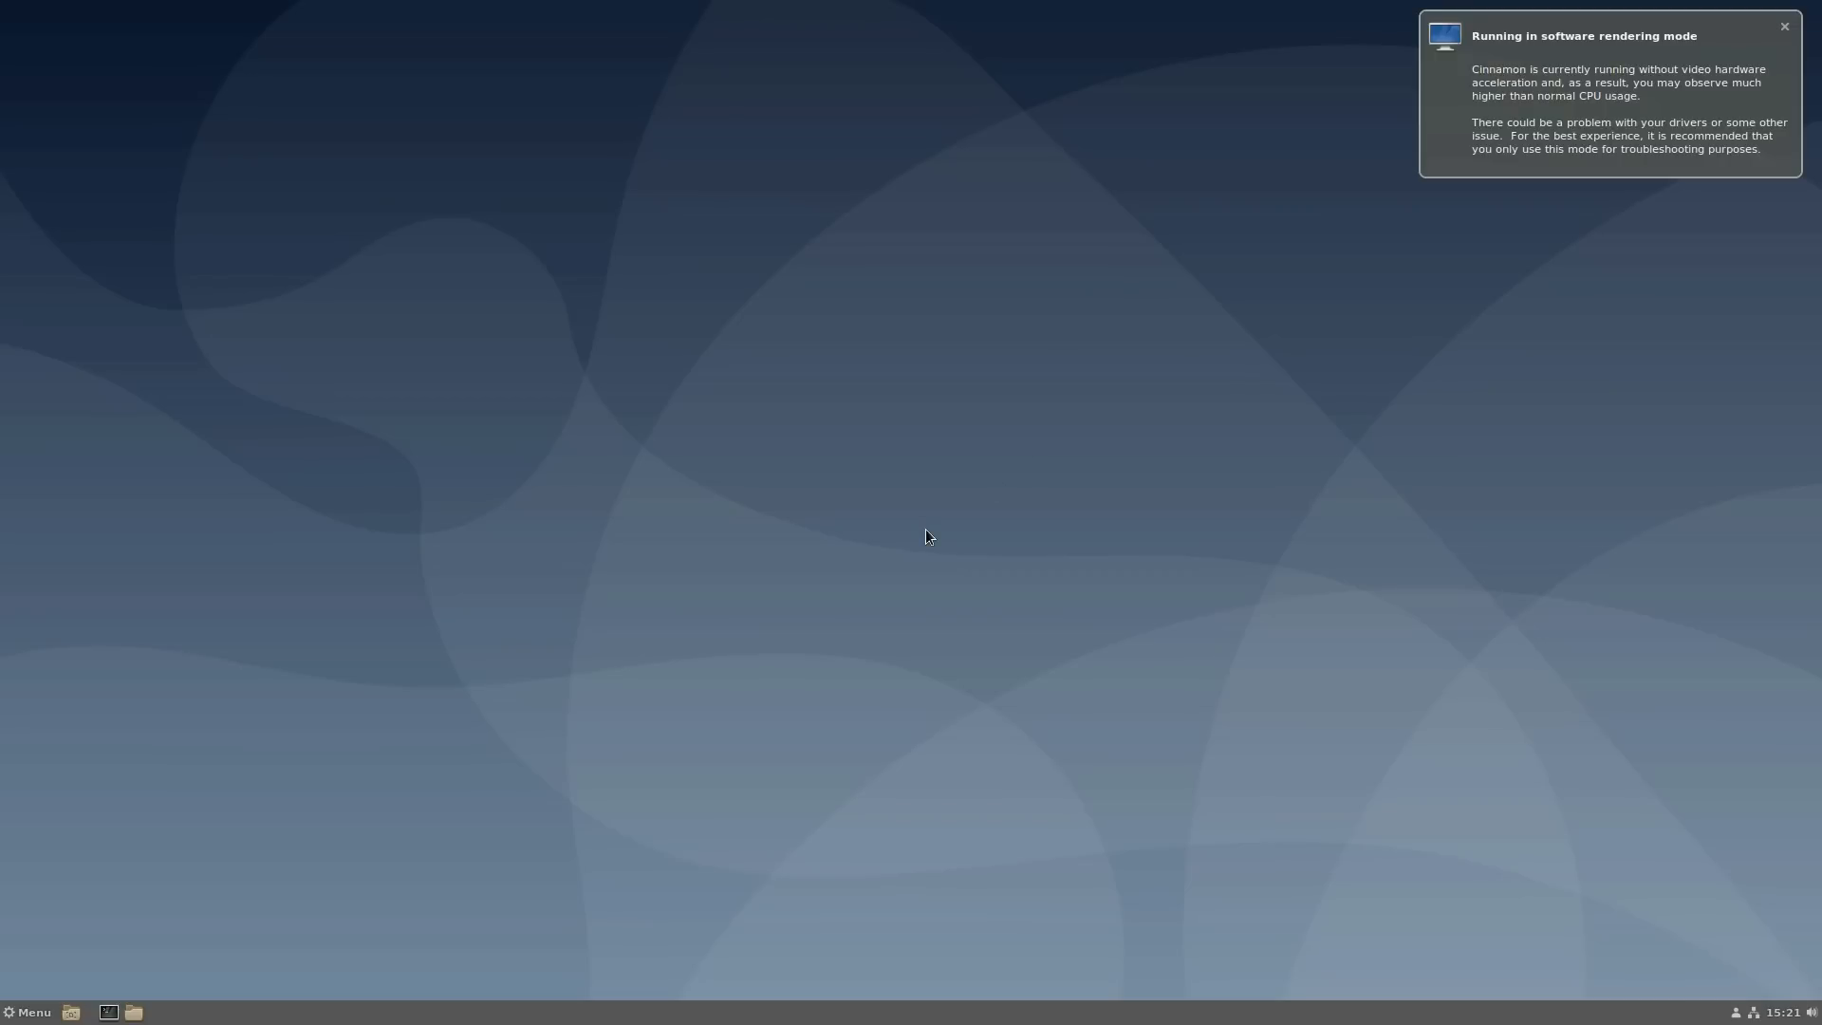
- Dismiss the software rendering notice and launch System Info via a 'sys' Menu search
click(1784, 27)
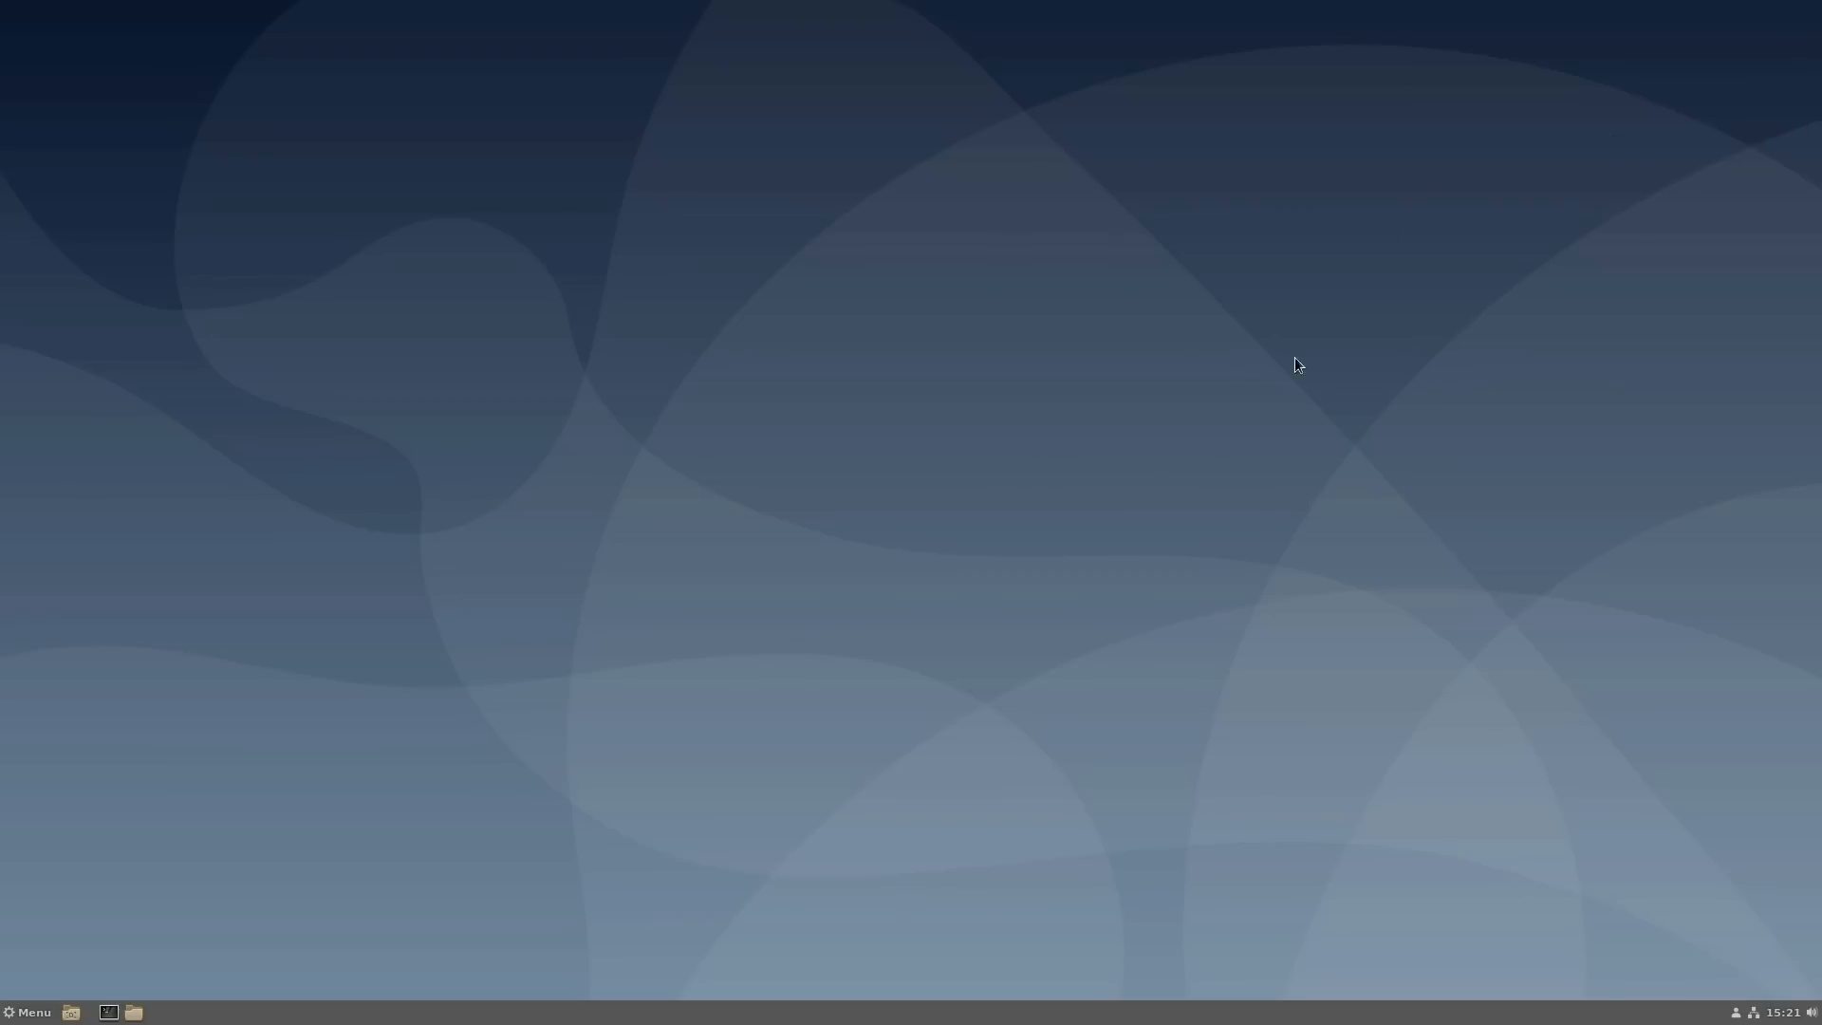
click(24, 1014)
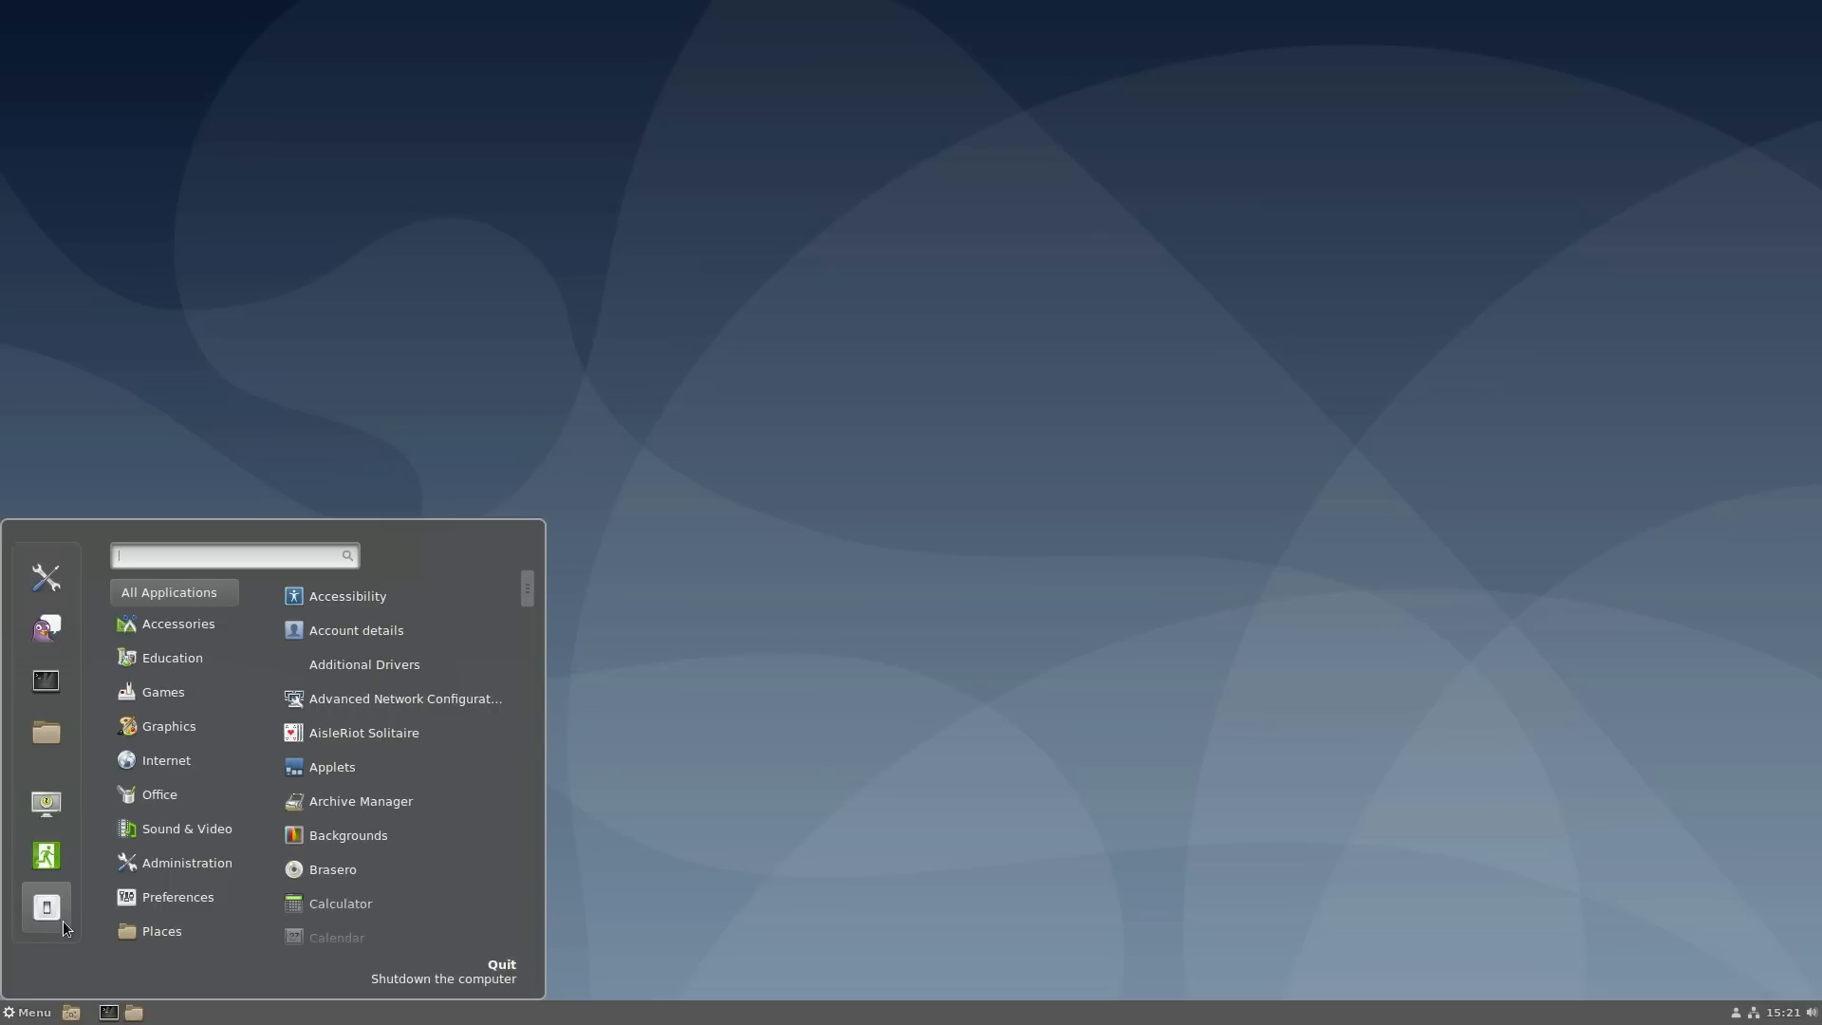
text(abo)
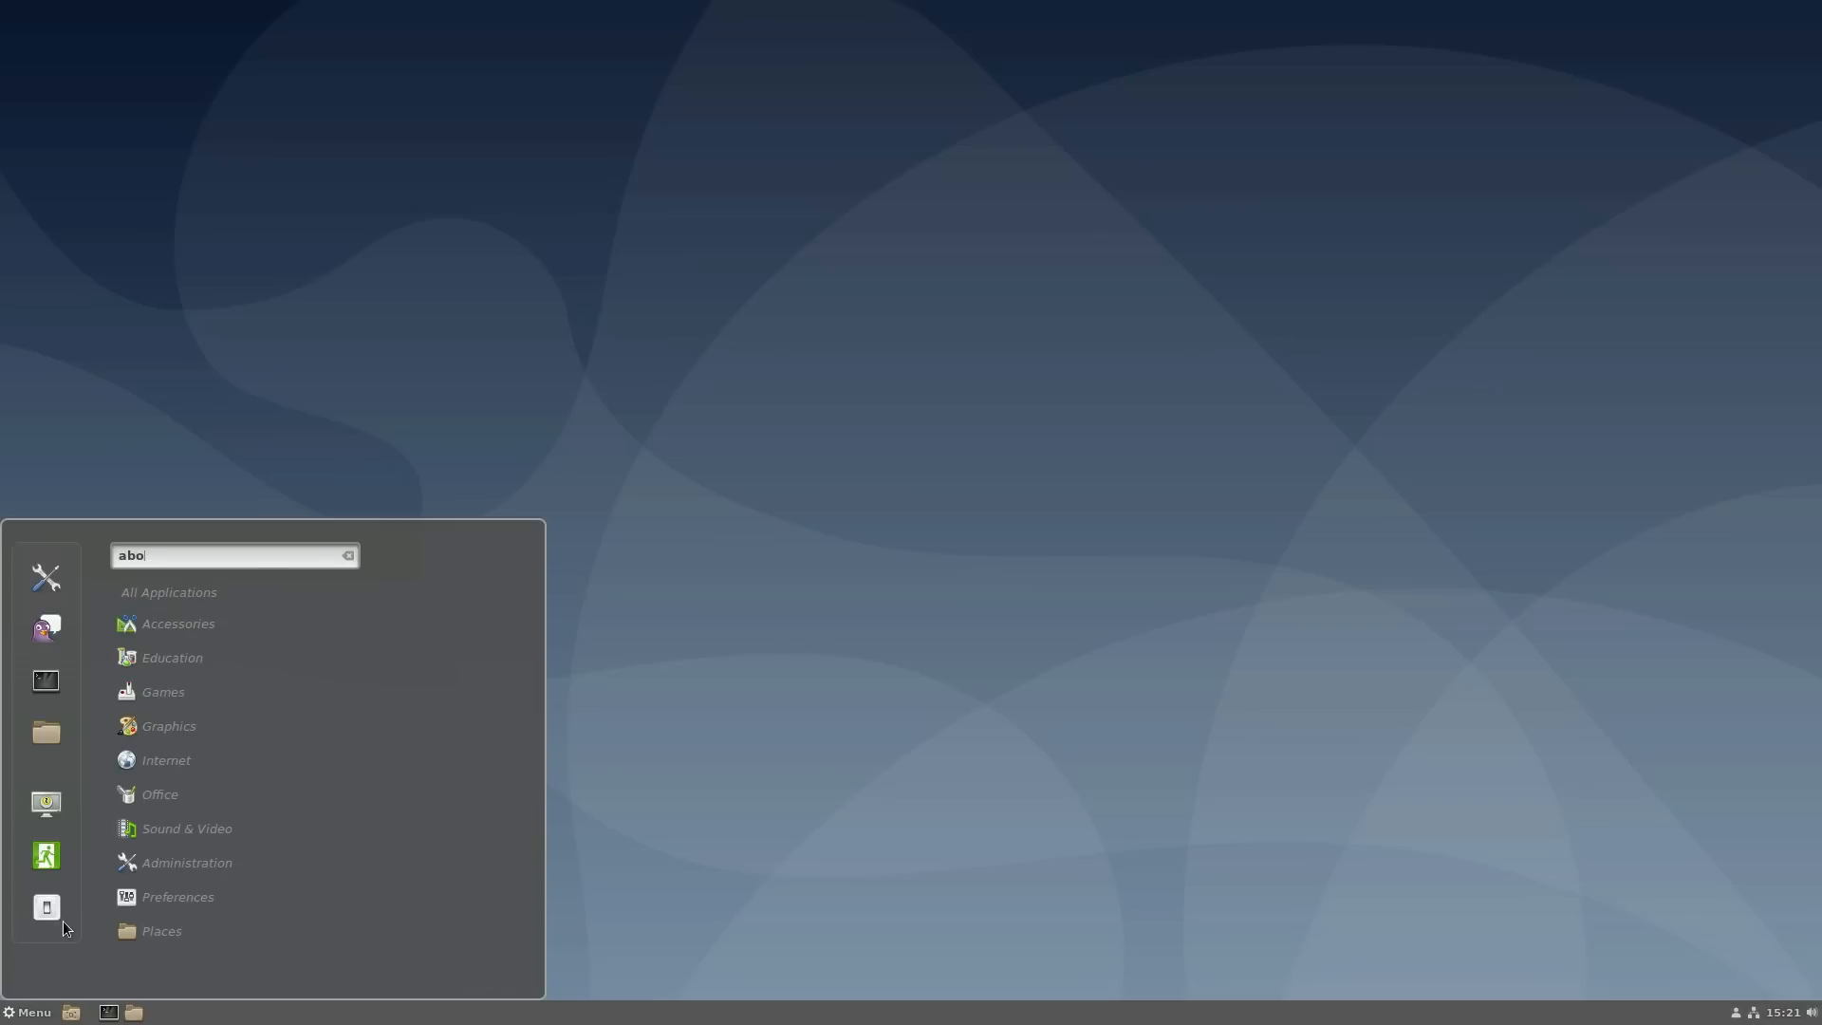
key(BackSpace)
key(BackSpace)
key(BackSpace)
text(sys)
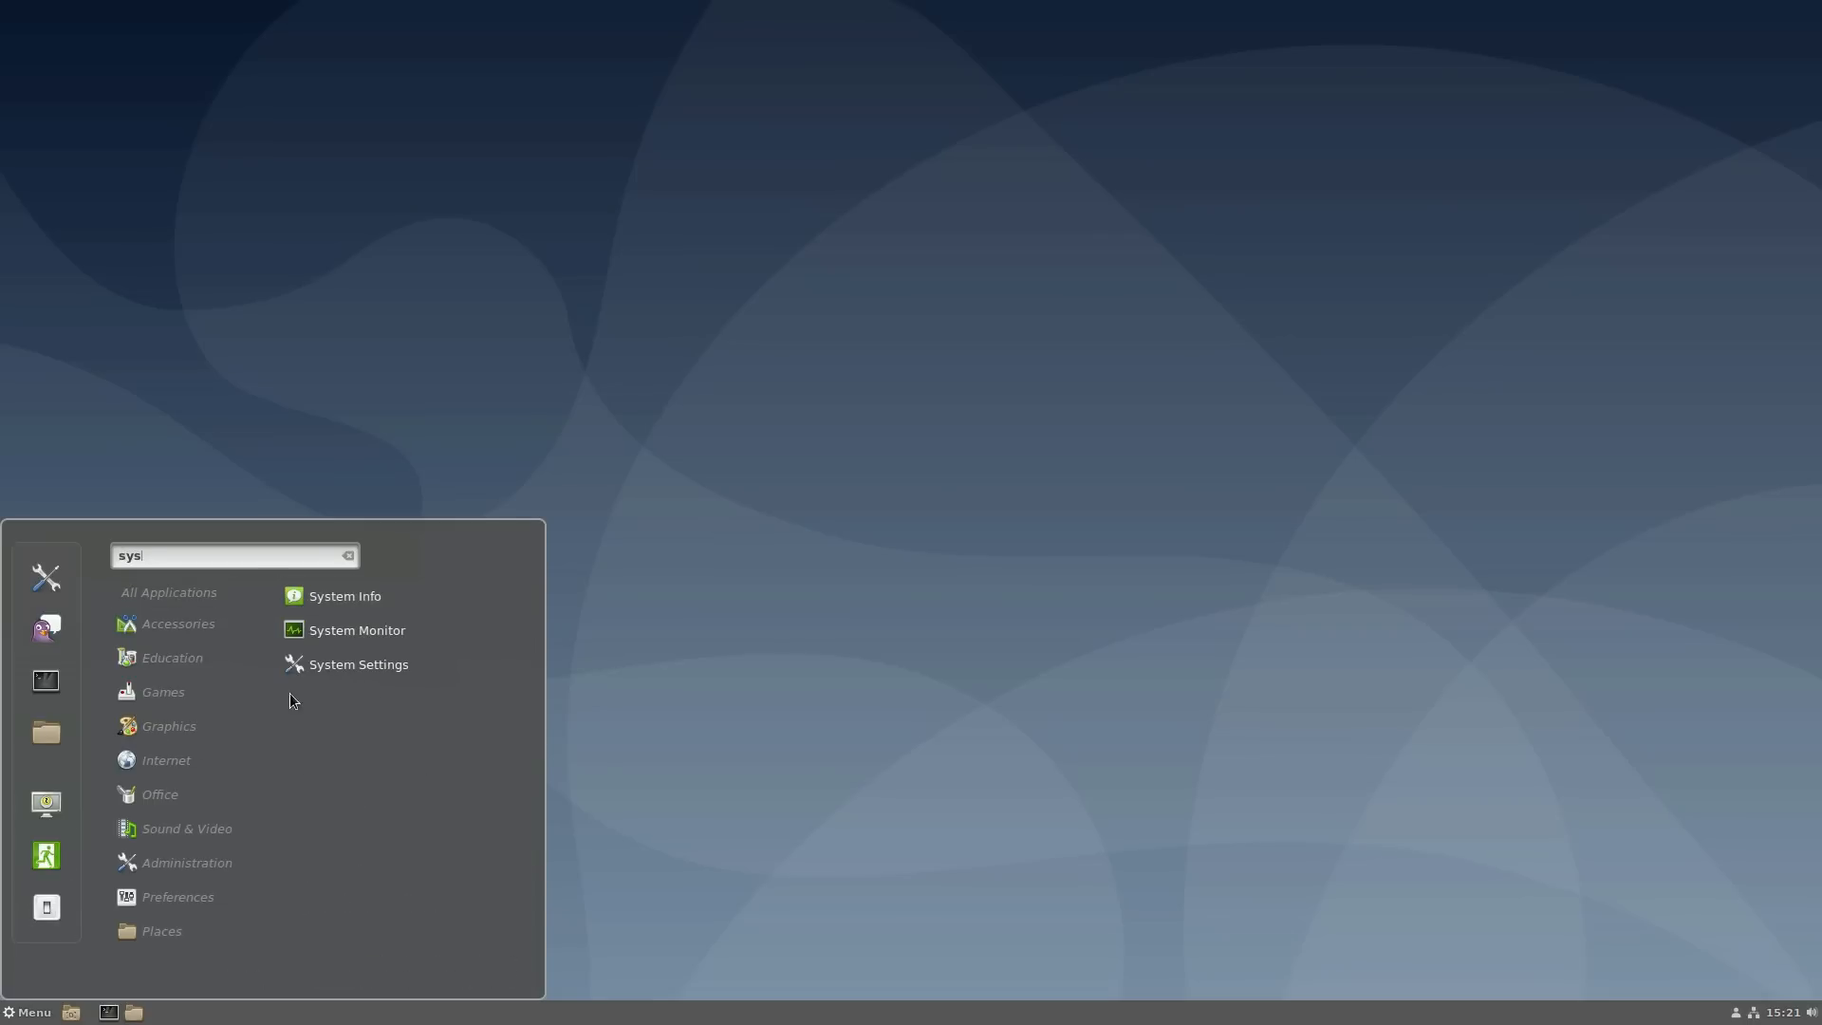
click(349, 588)
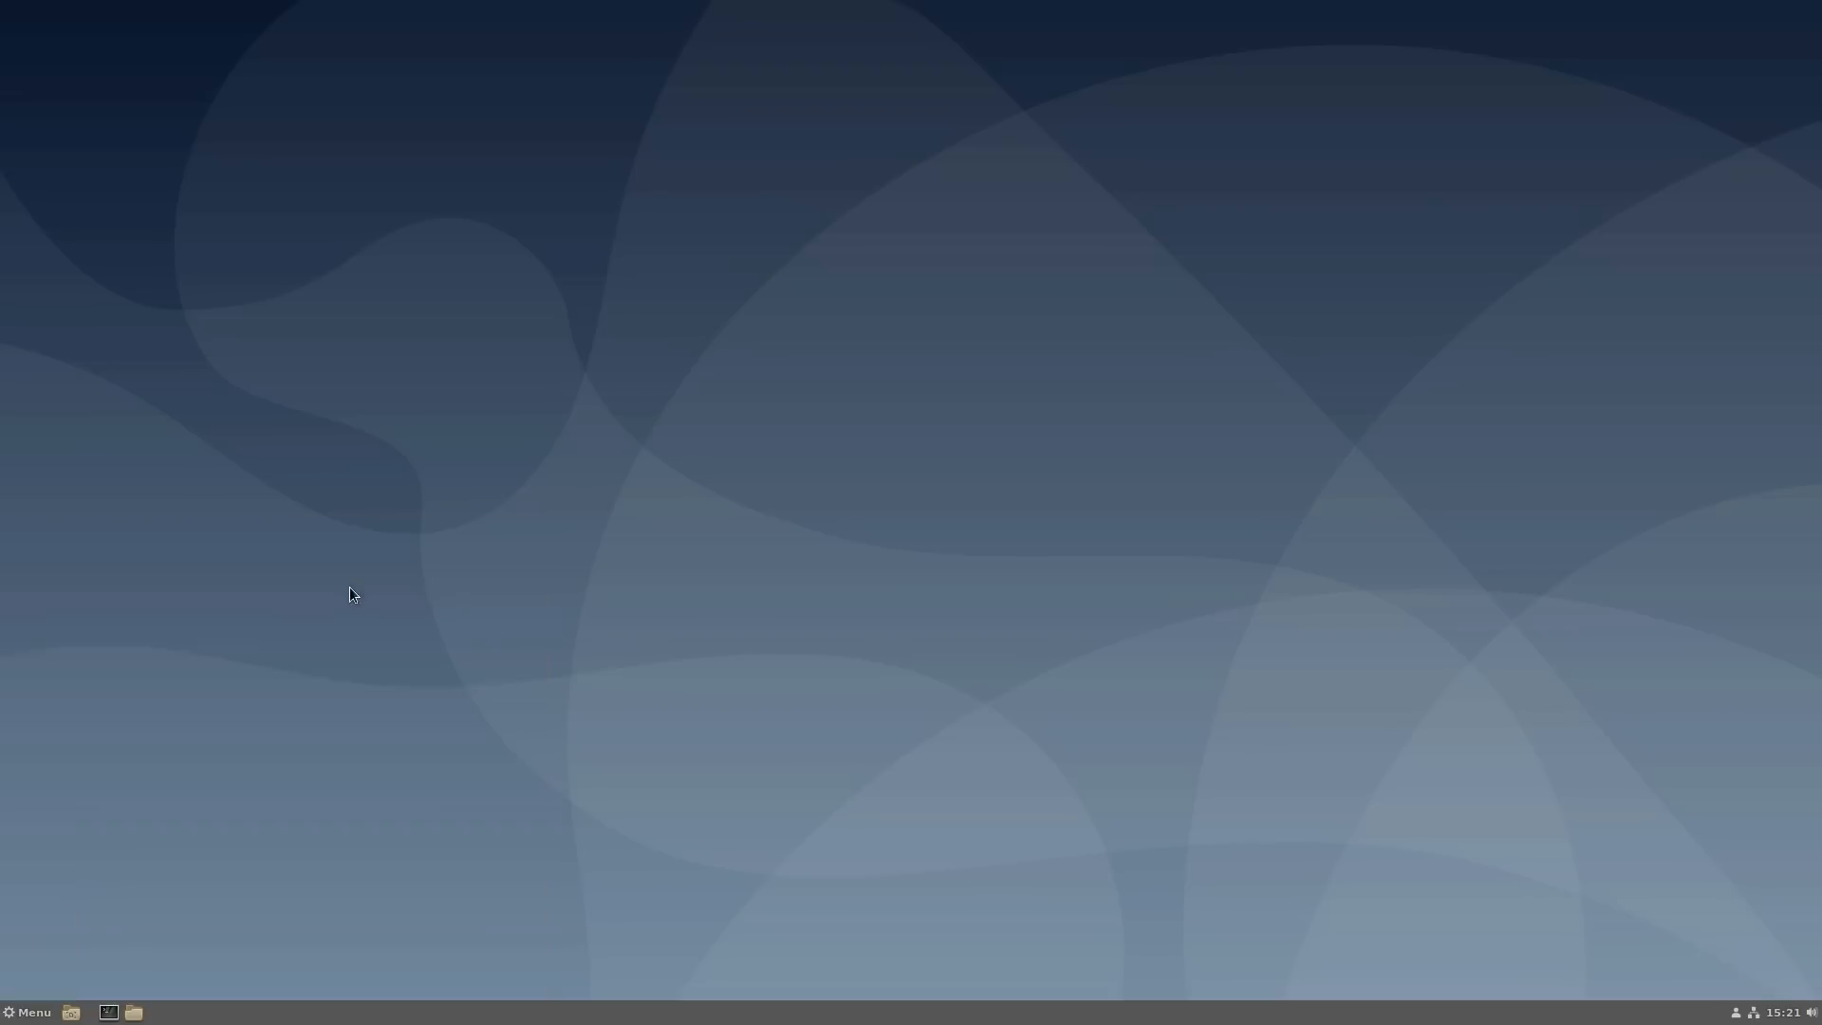
- Reopen System Info, review the Cinnamon 3.8.8 on Debian 10.0 details, and close it
click(15, 1013)
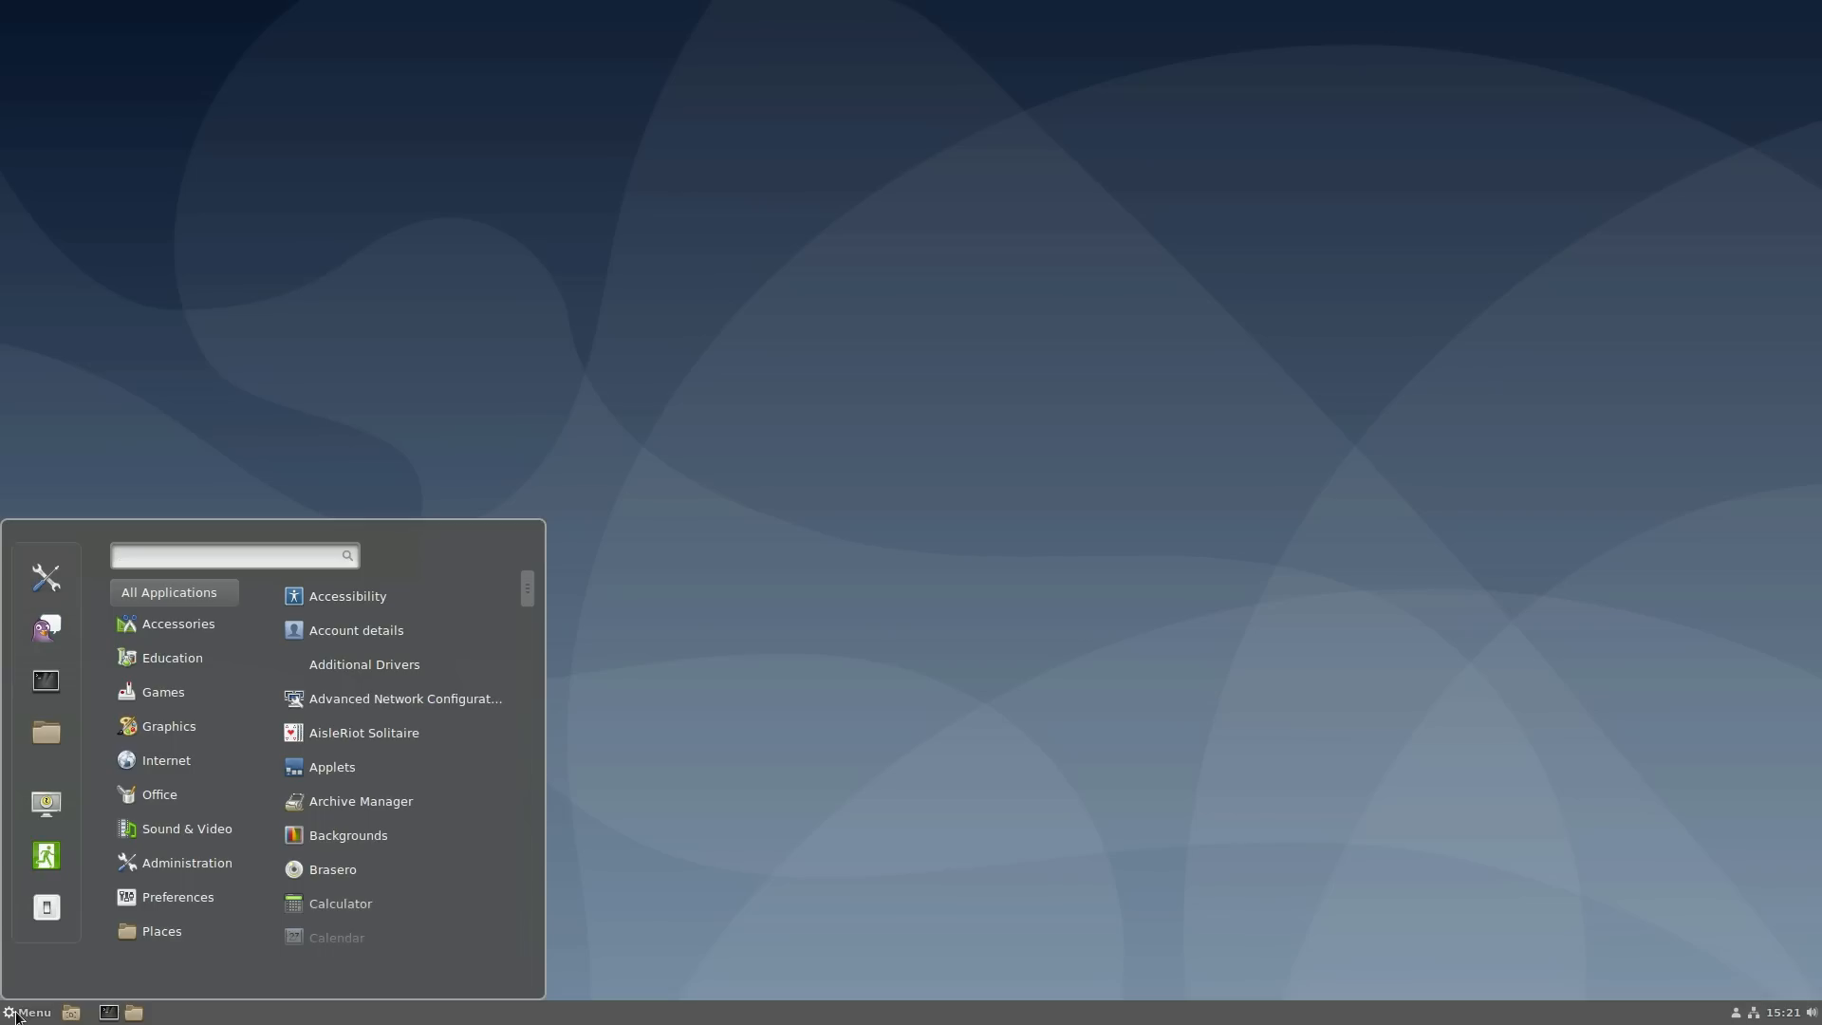
text(sys)
key(Return)
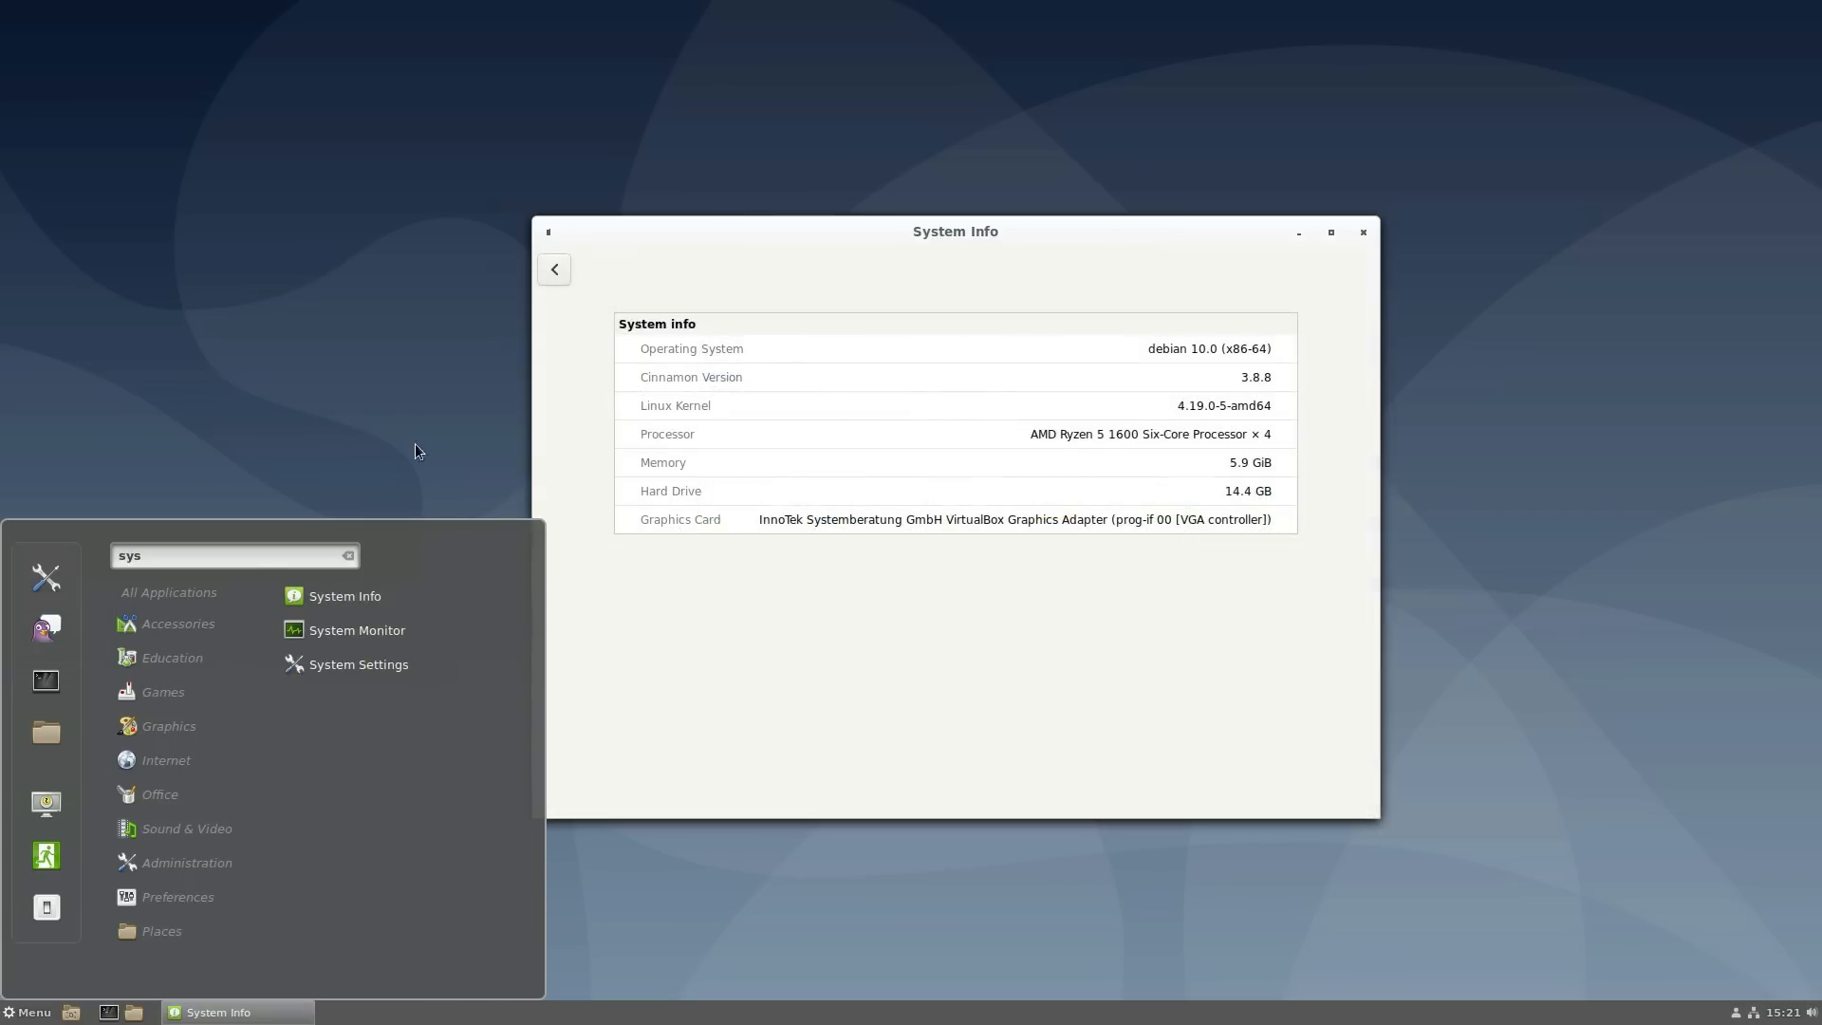
click(966, 349)
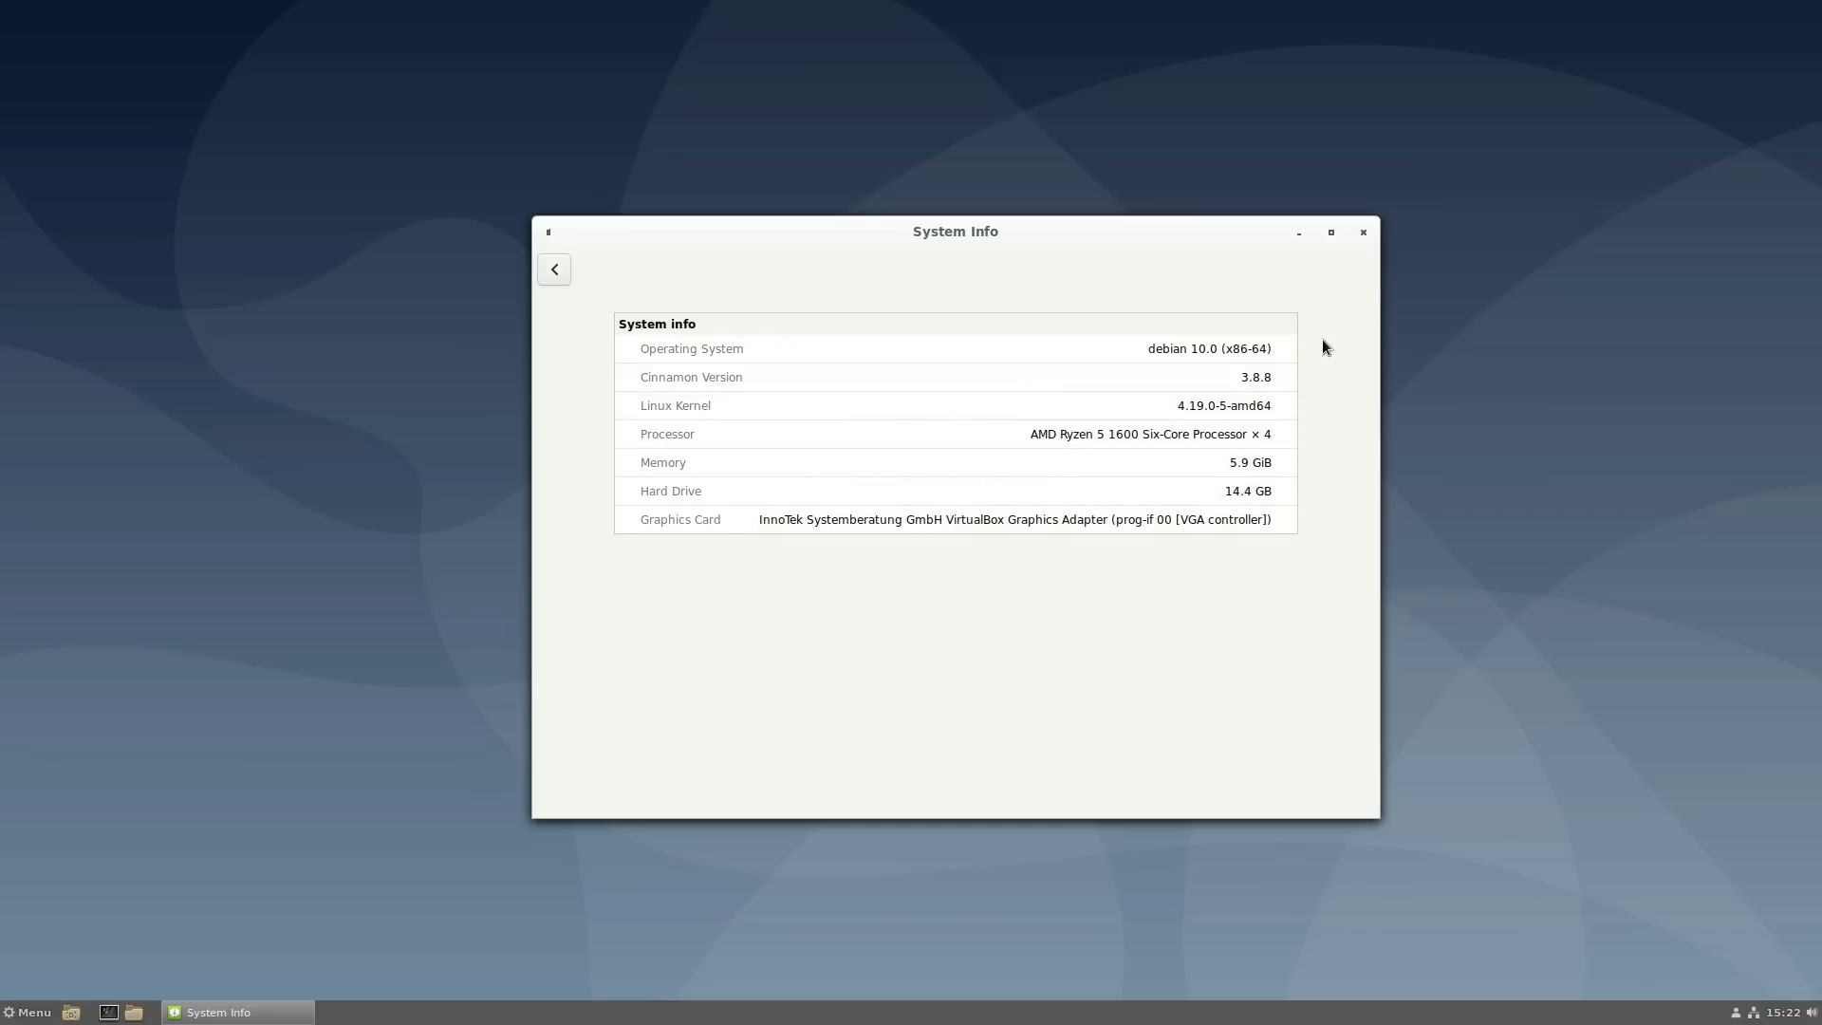
click(1363, 233)
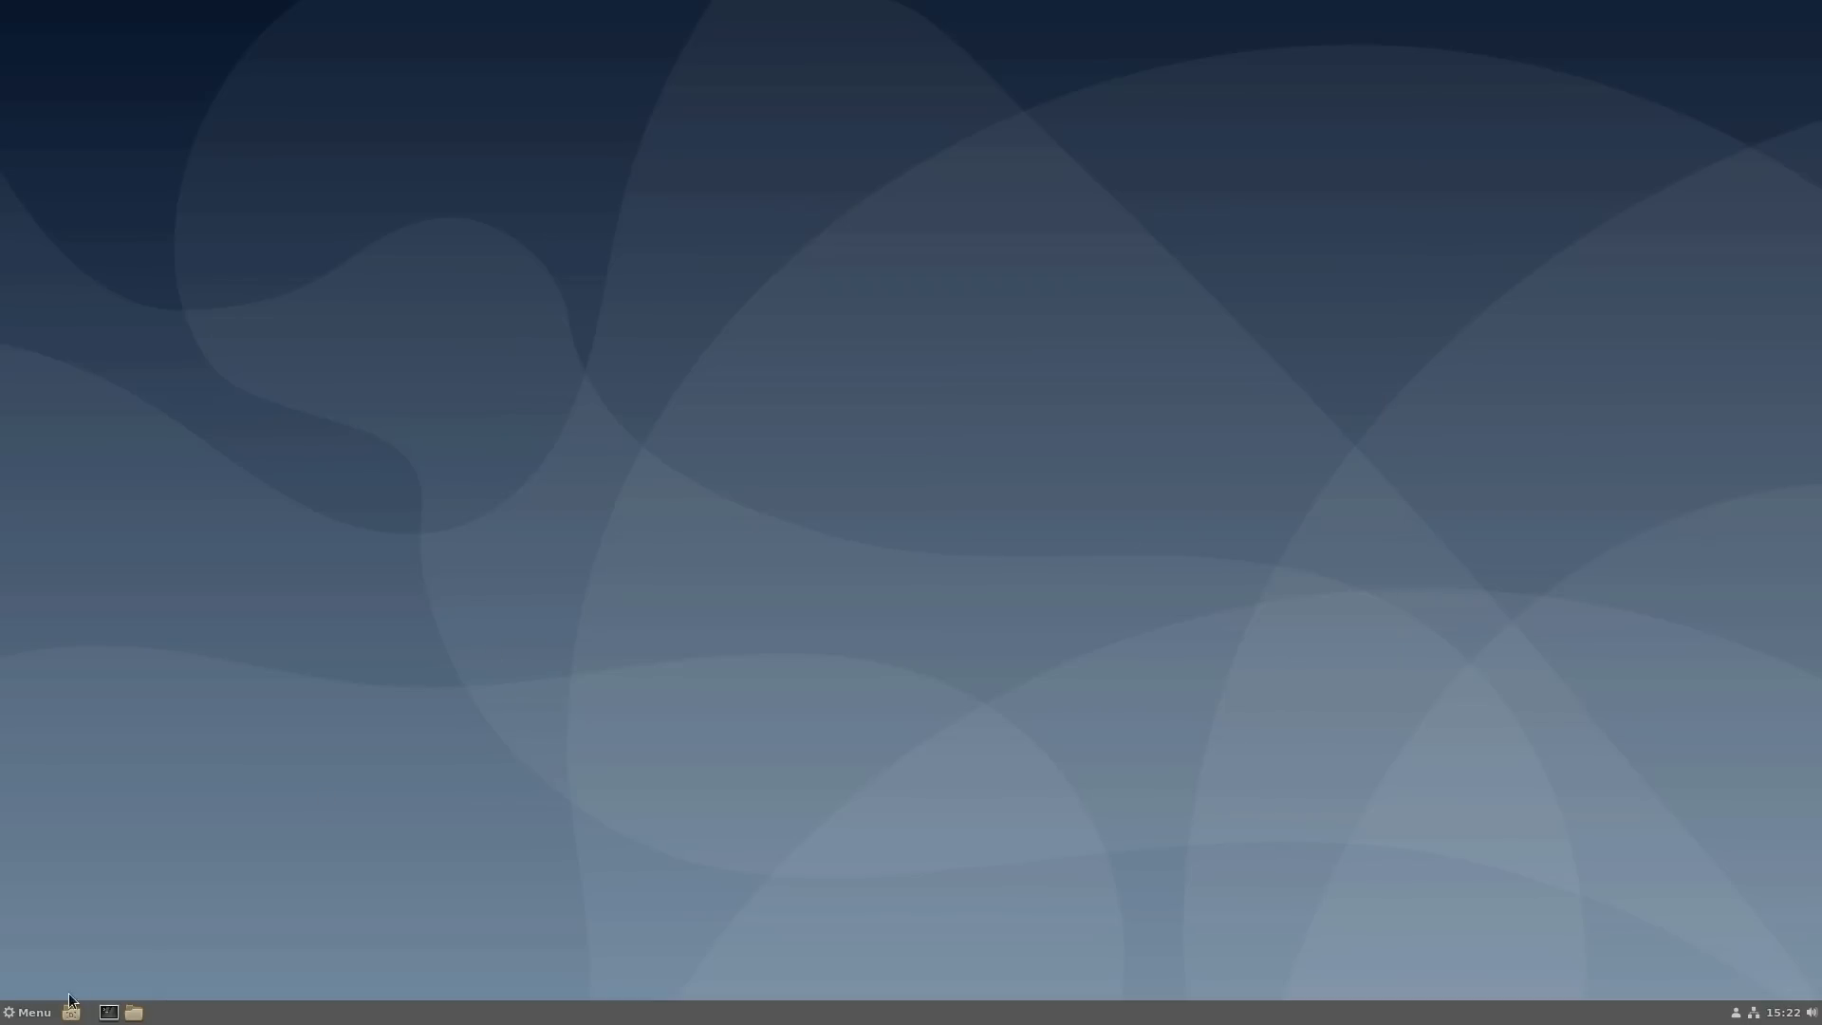
- Browse the Menu's Internet, Sound & Video and Places categories, then close the Menu
click(28, 1012)
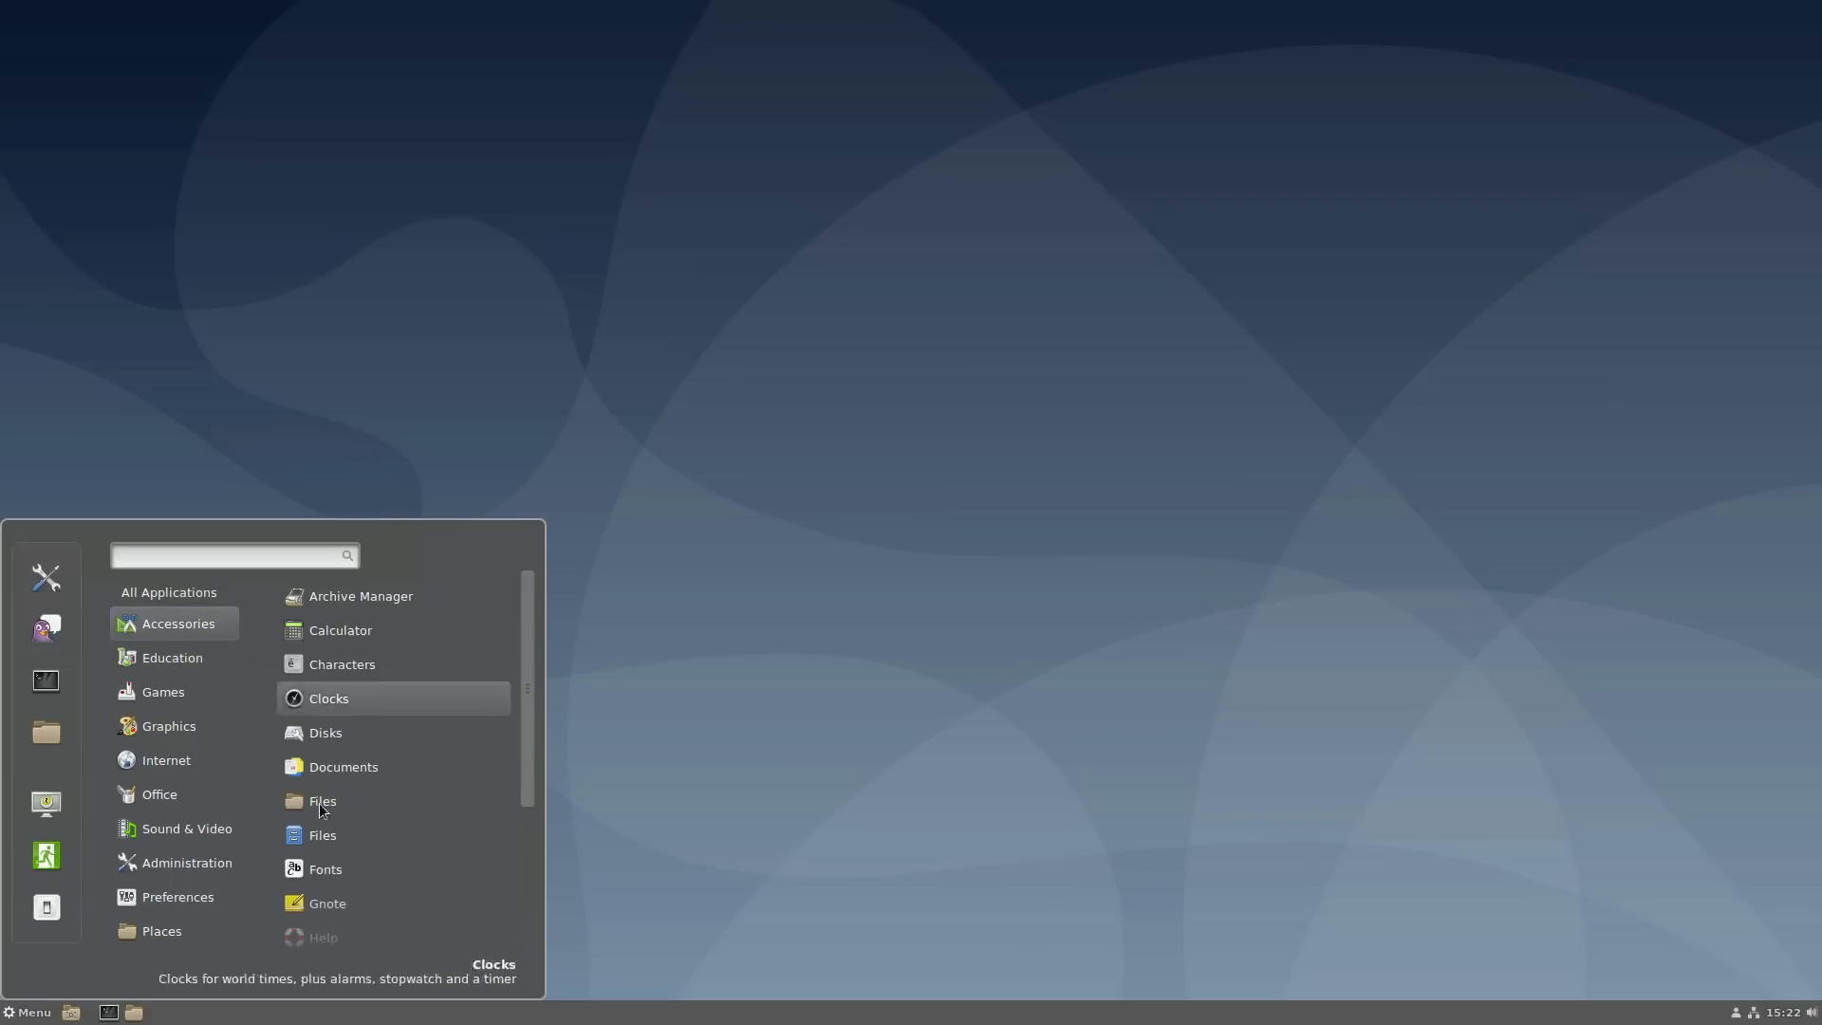
scroll(341, 854, down, 5)
scroll(342, 892, up, 5)
mouse_move(166, 660)
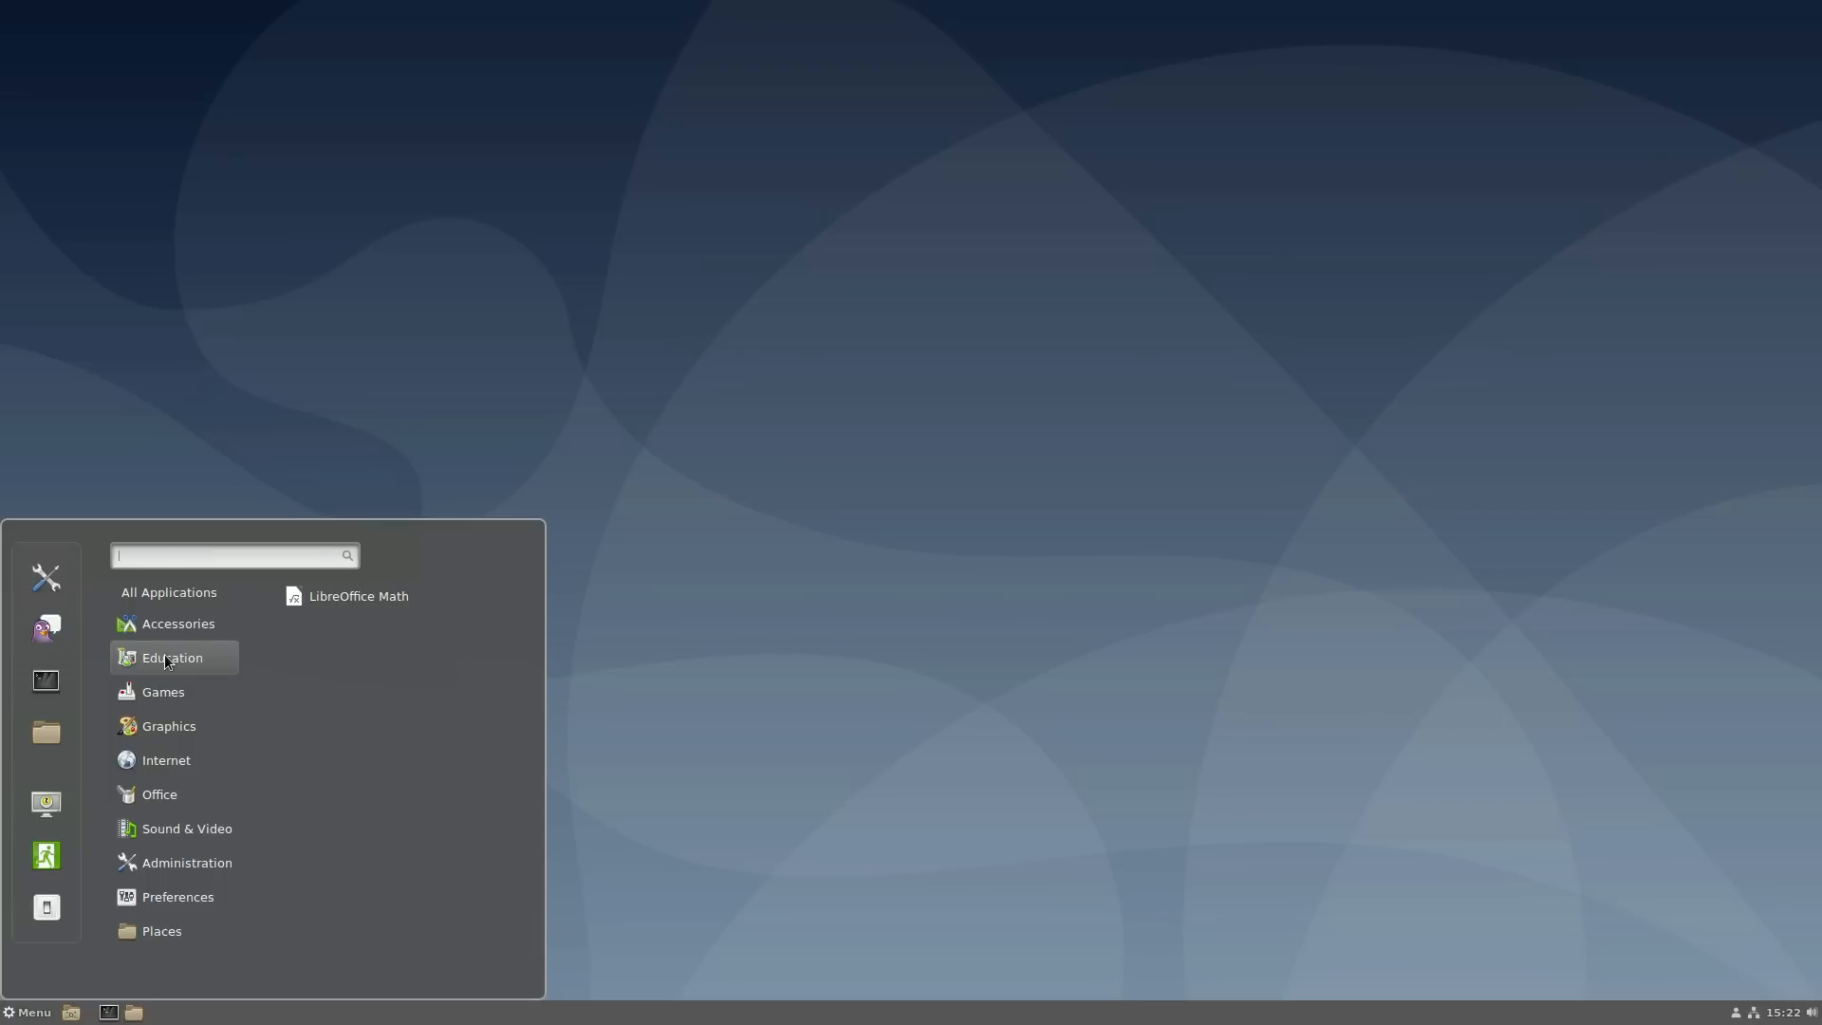
mouse_move(166, 701)
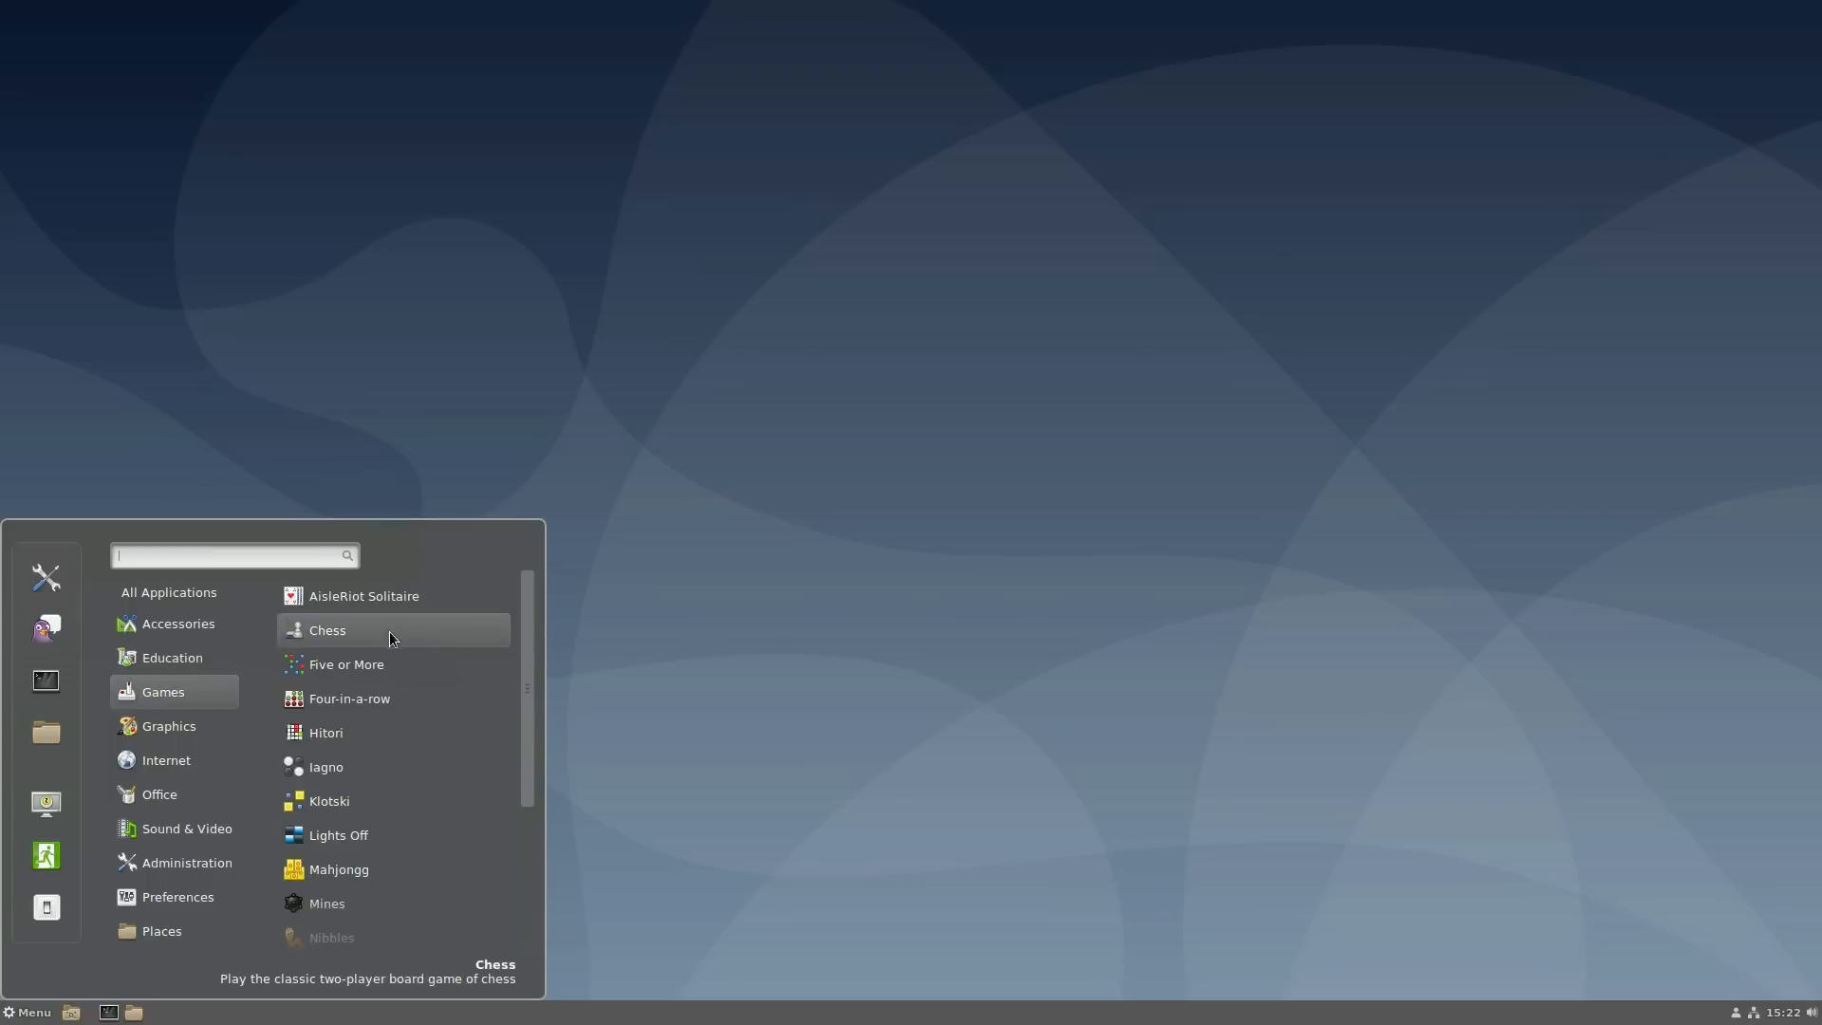
scroll(384, 665, down, 3)
scroll(369, 731, up, 4)
scroll(368, 726, down, 3)
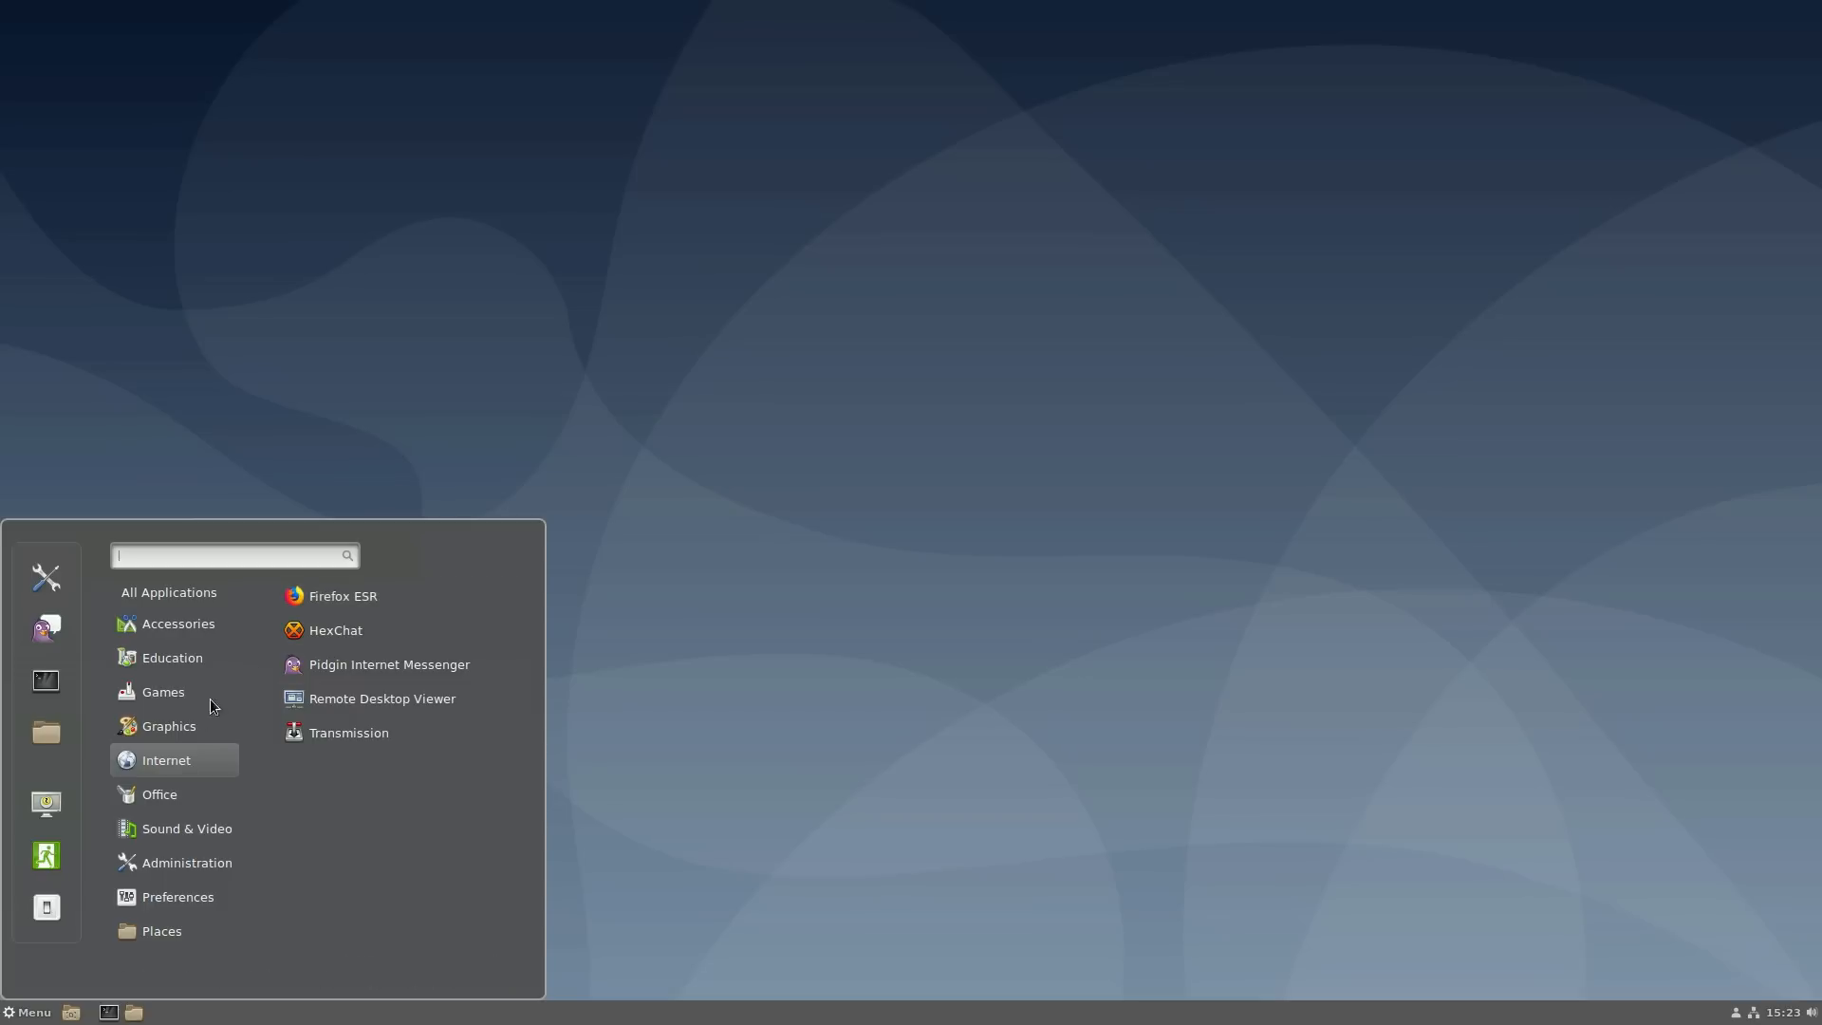
mouse_move(163, 802)
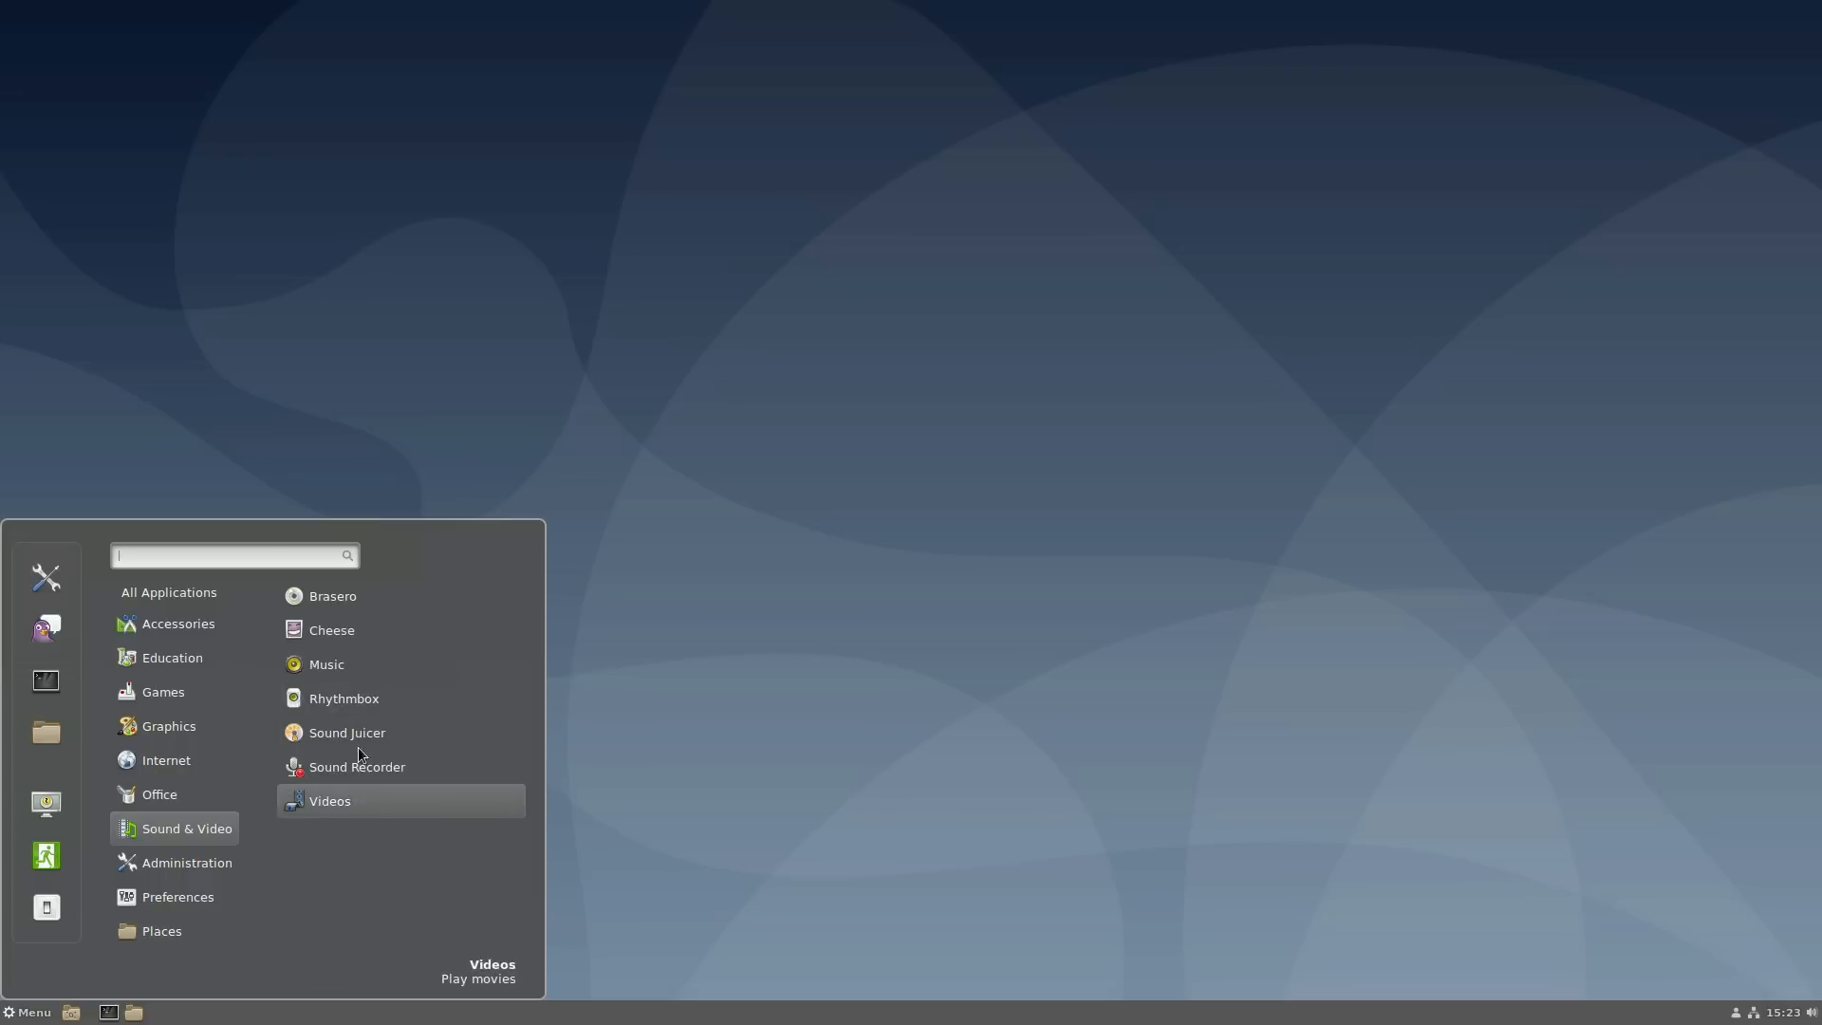
mouse_move(172, 860)
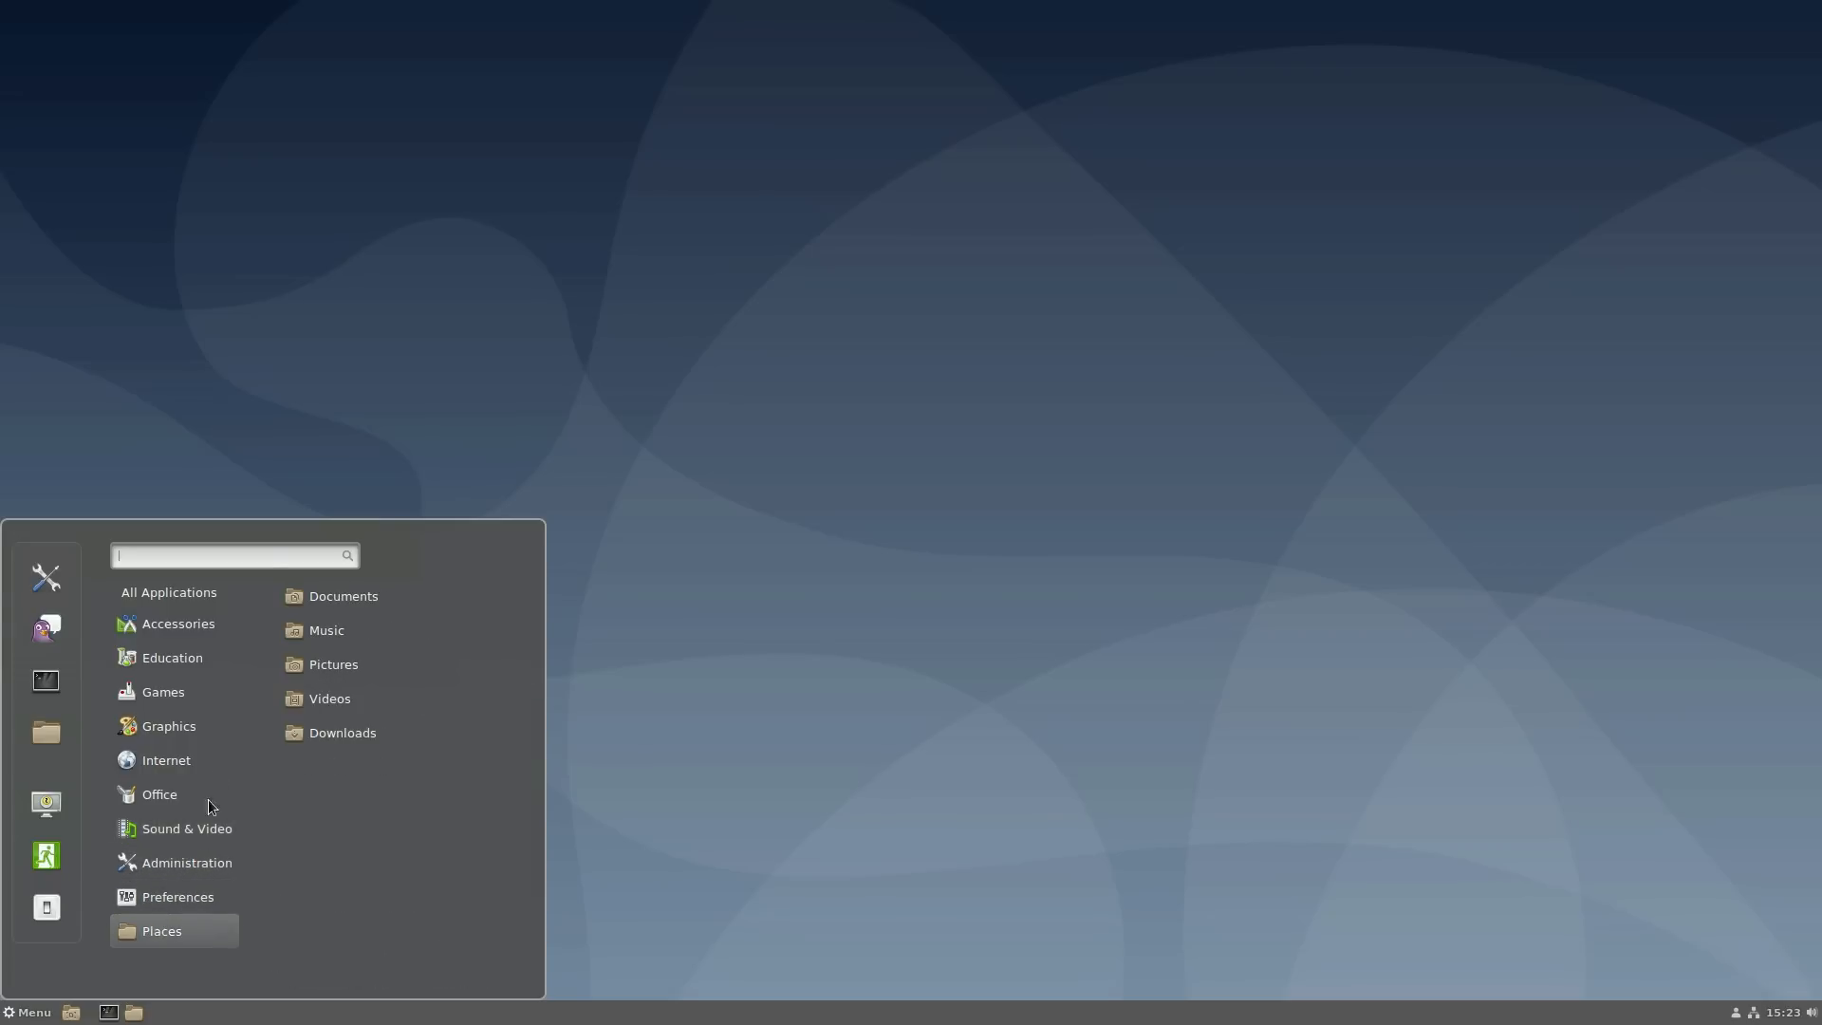
click(437, 509)
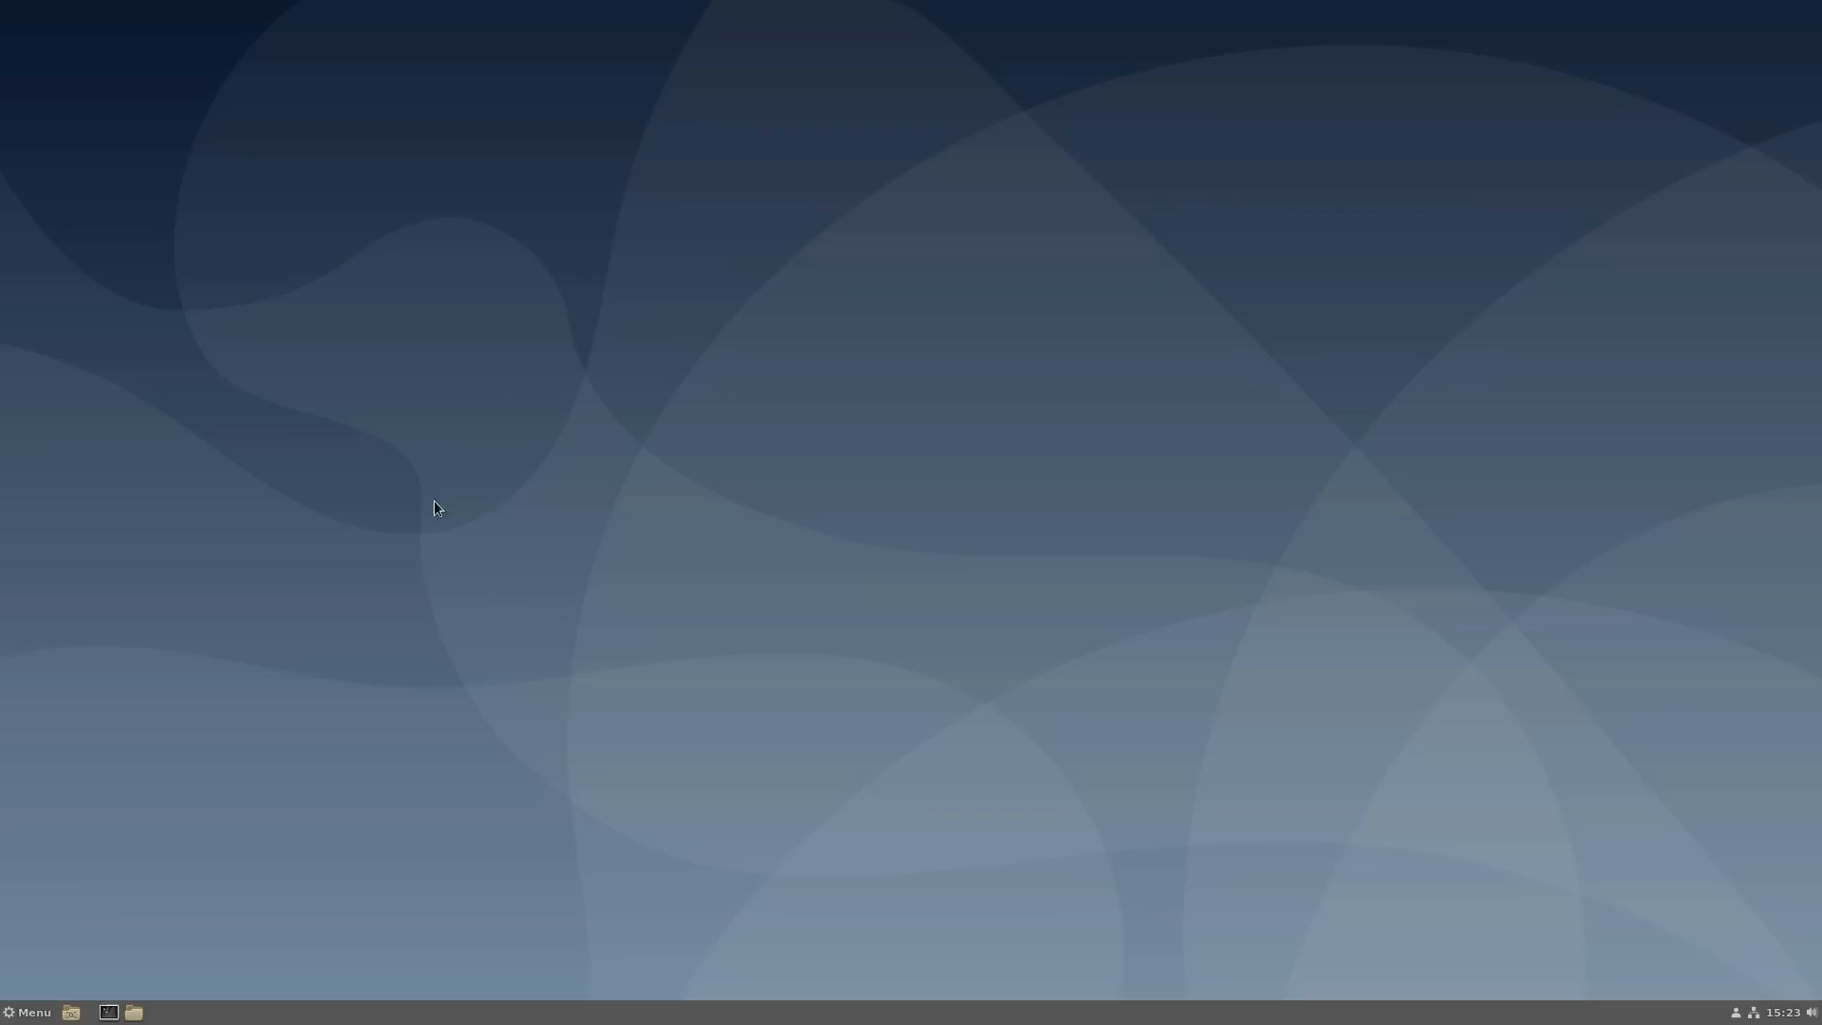
click(19, 1019)
- Launch GNOME Software from a 'soft' Menu search and dismiss its welcome screen
text(soft)
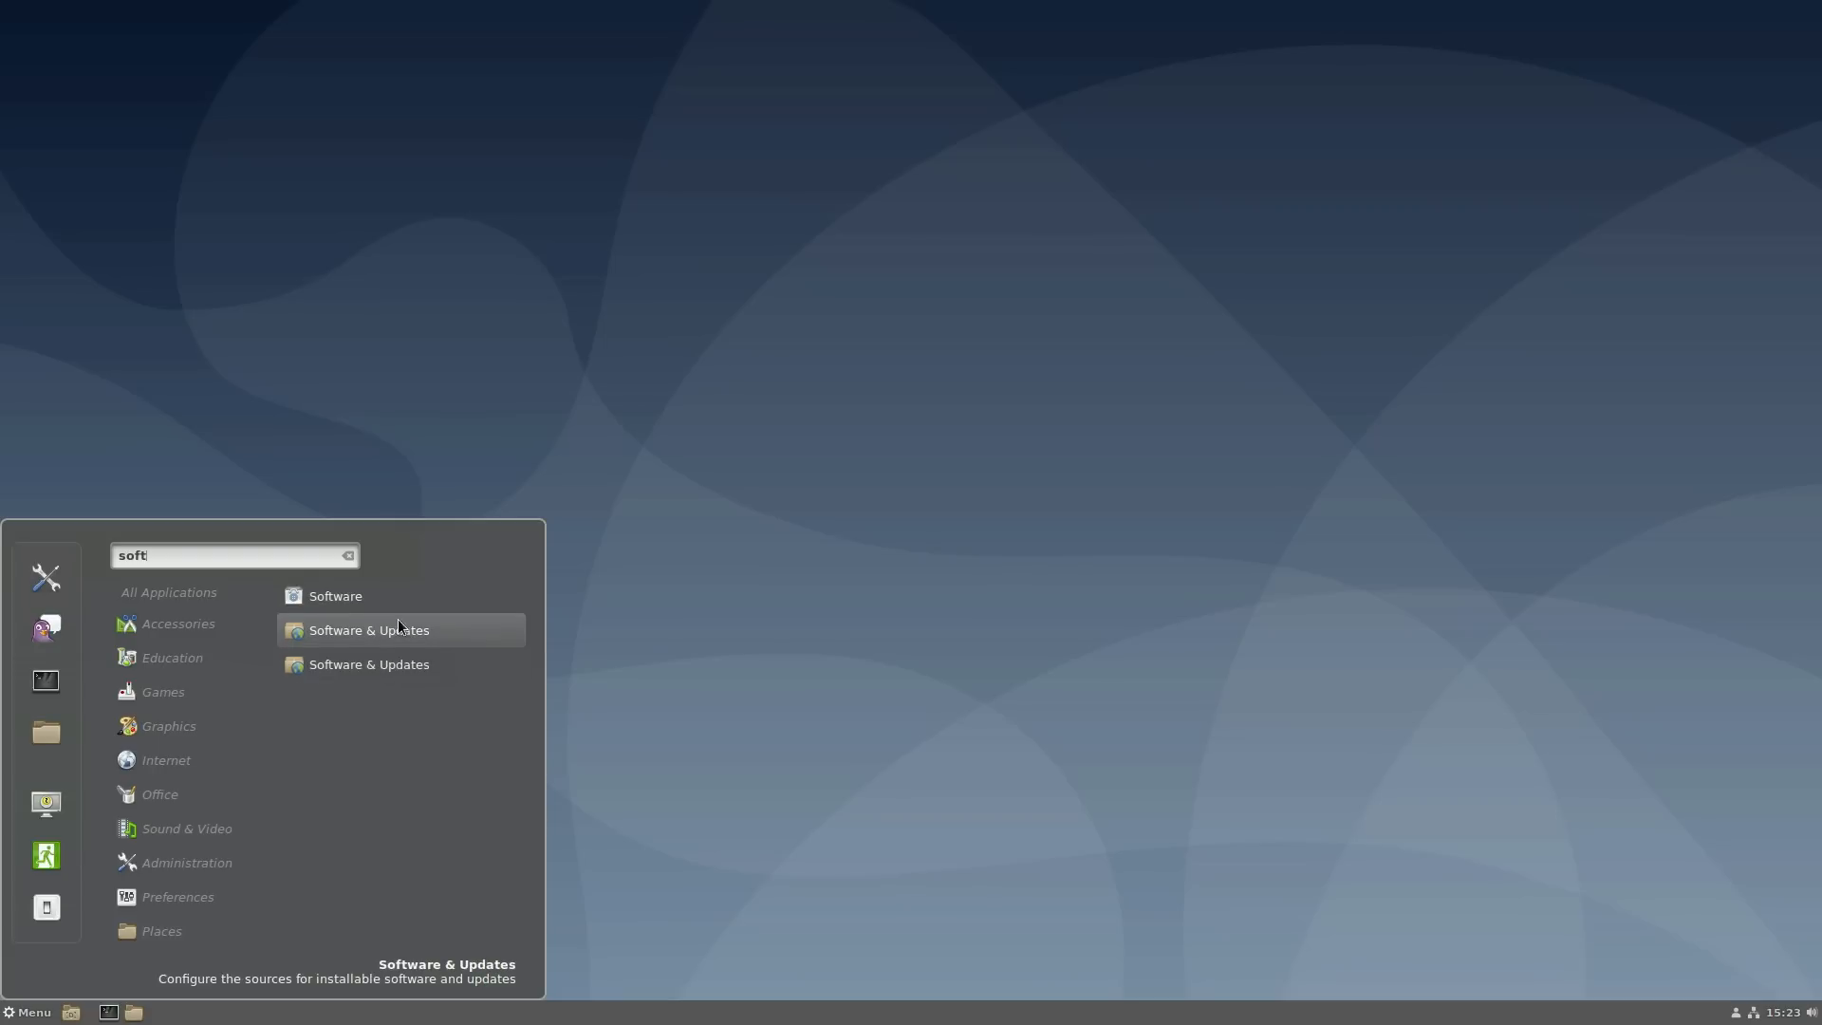
click(373, 600)
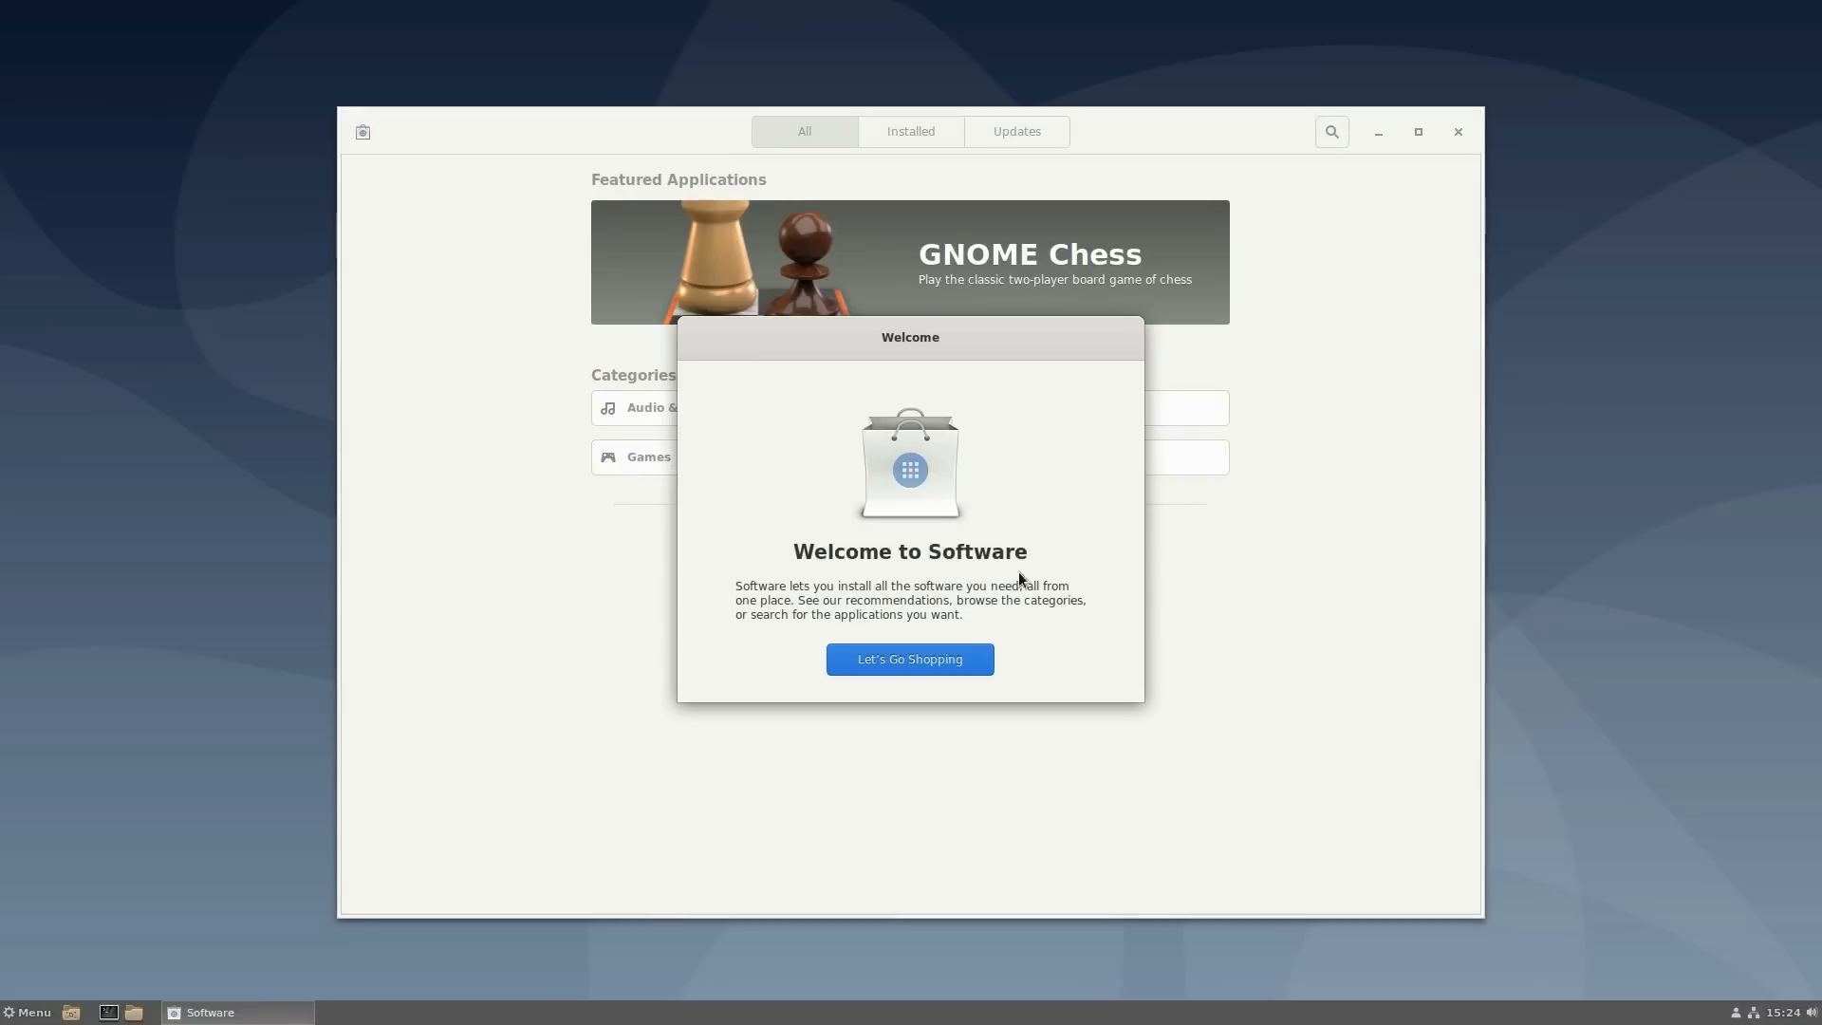
click(909, 662)
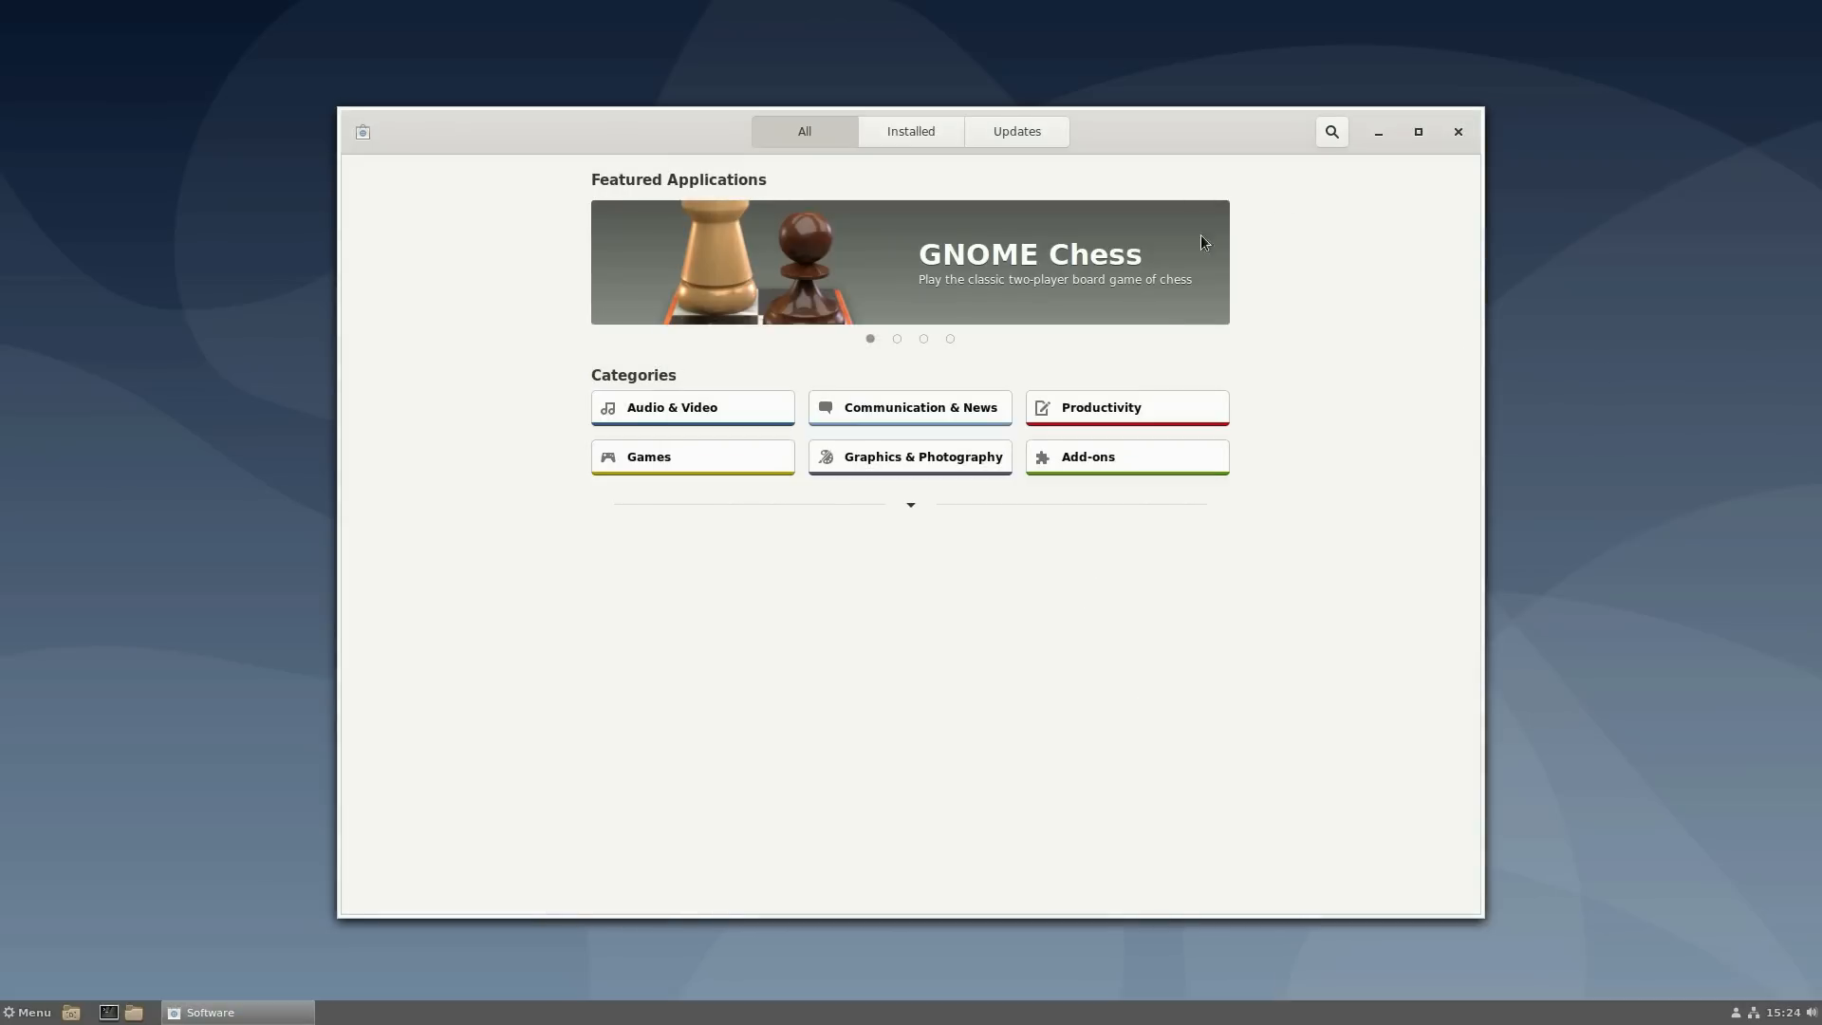
- Check the Installed list, then browse Audio & Video and open Kdenlive's details page
click(908, 133)
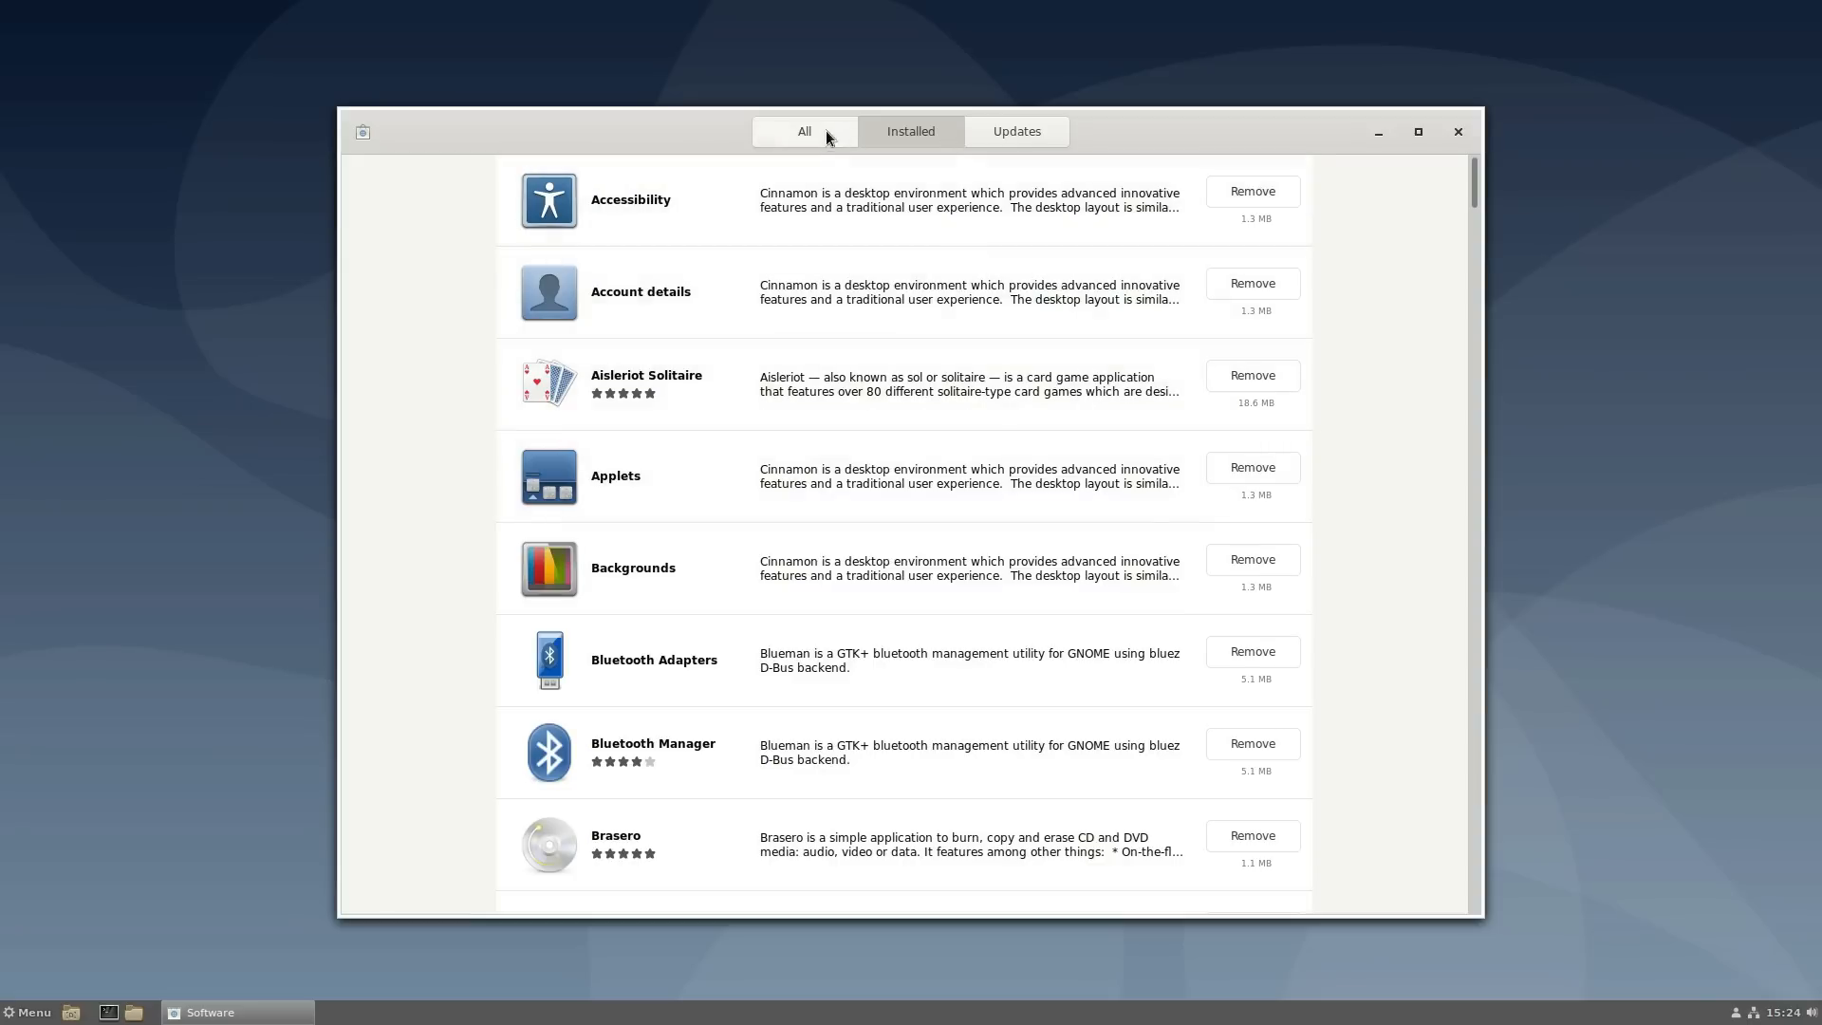
click(823, 130)
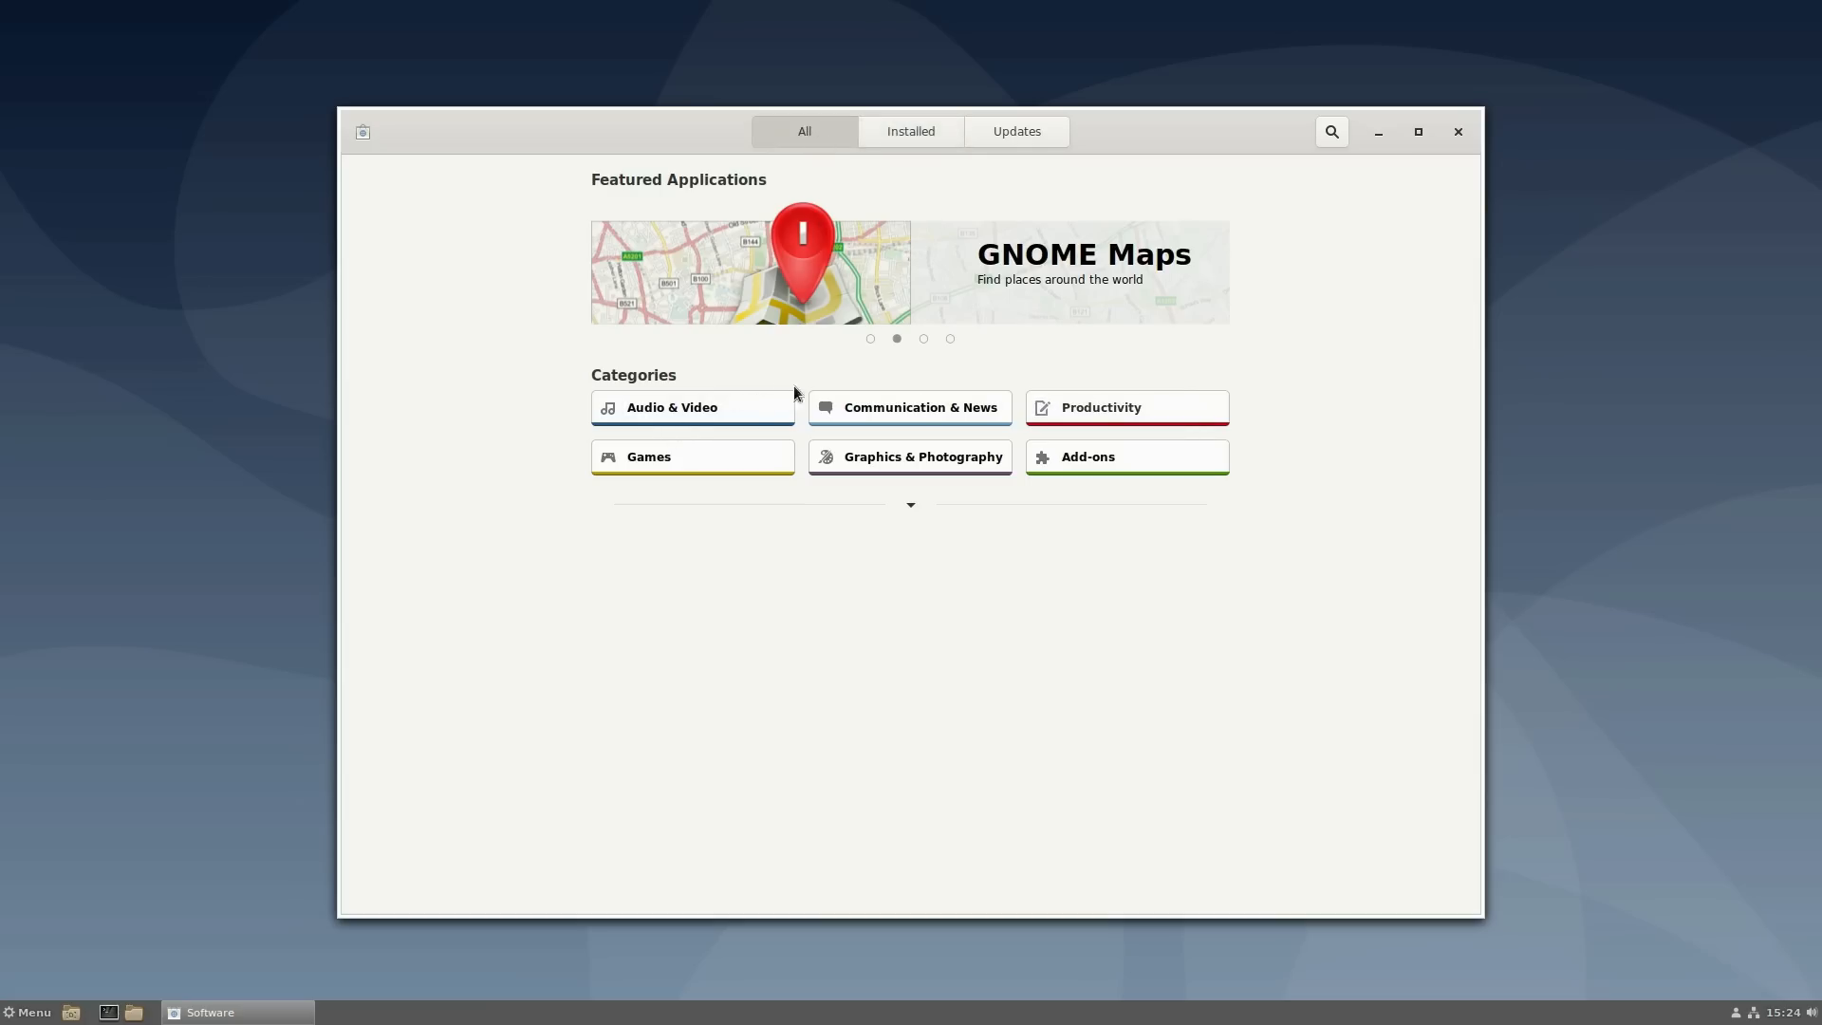
click(700, 404)
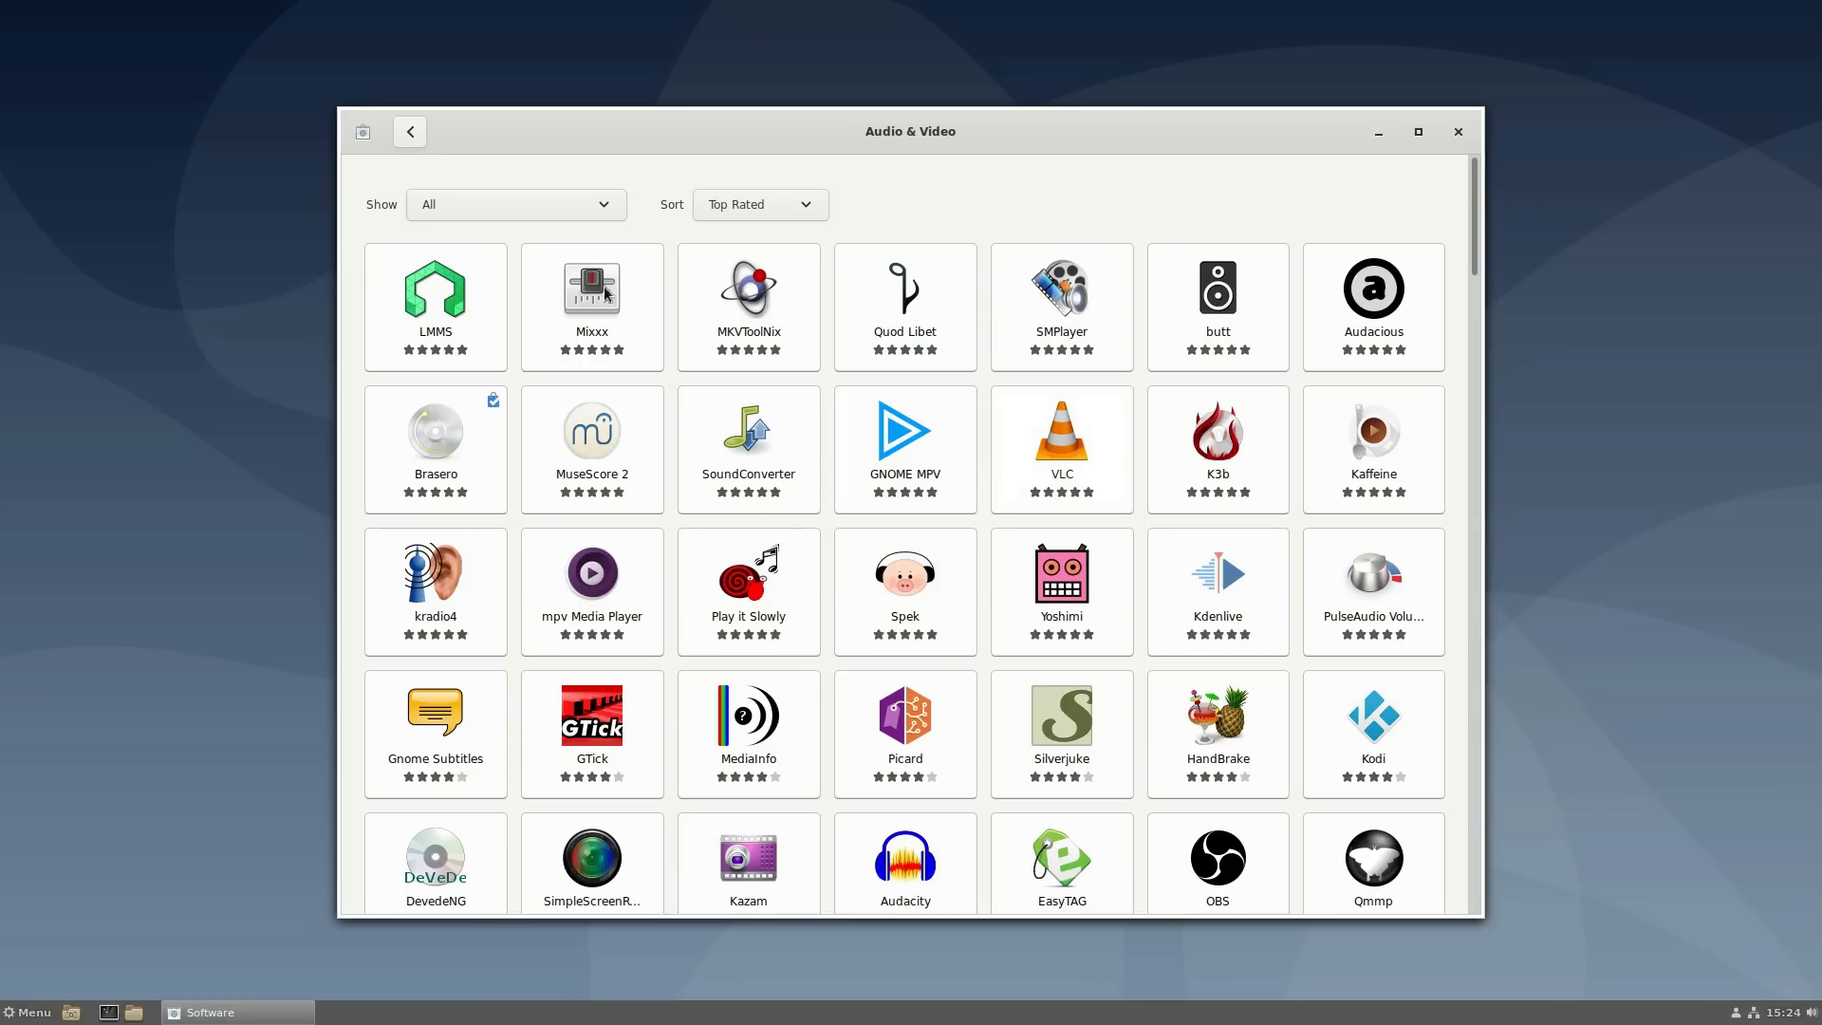
click(1176, 617)
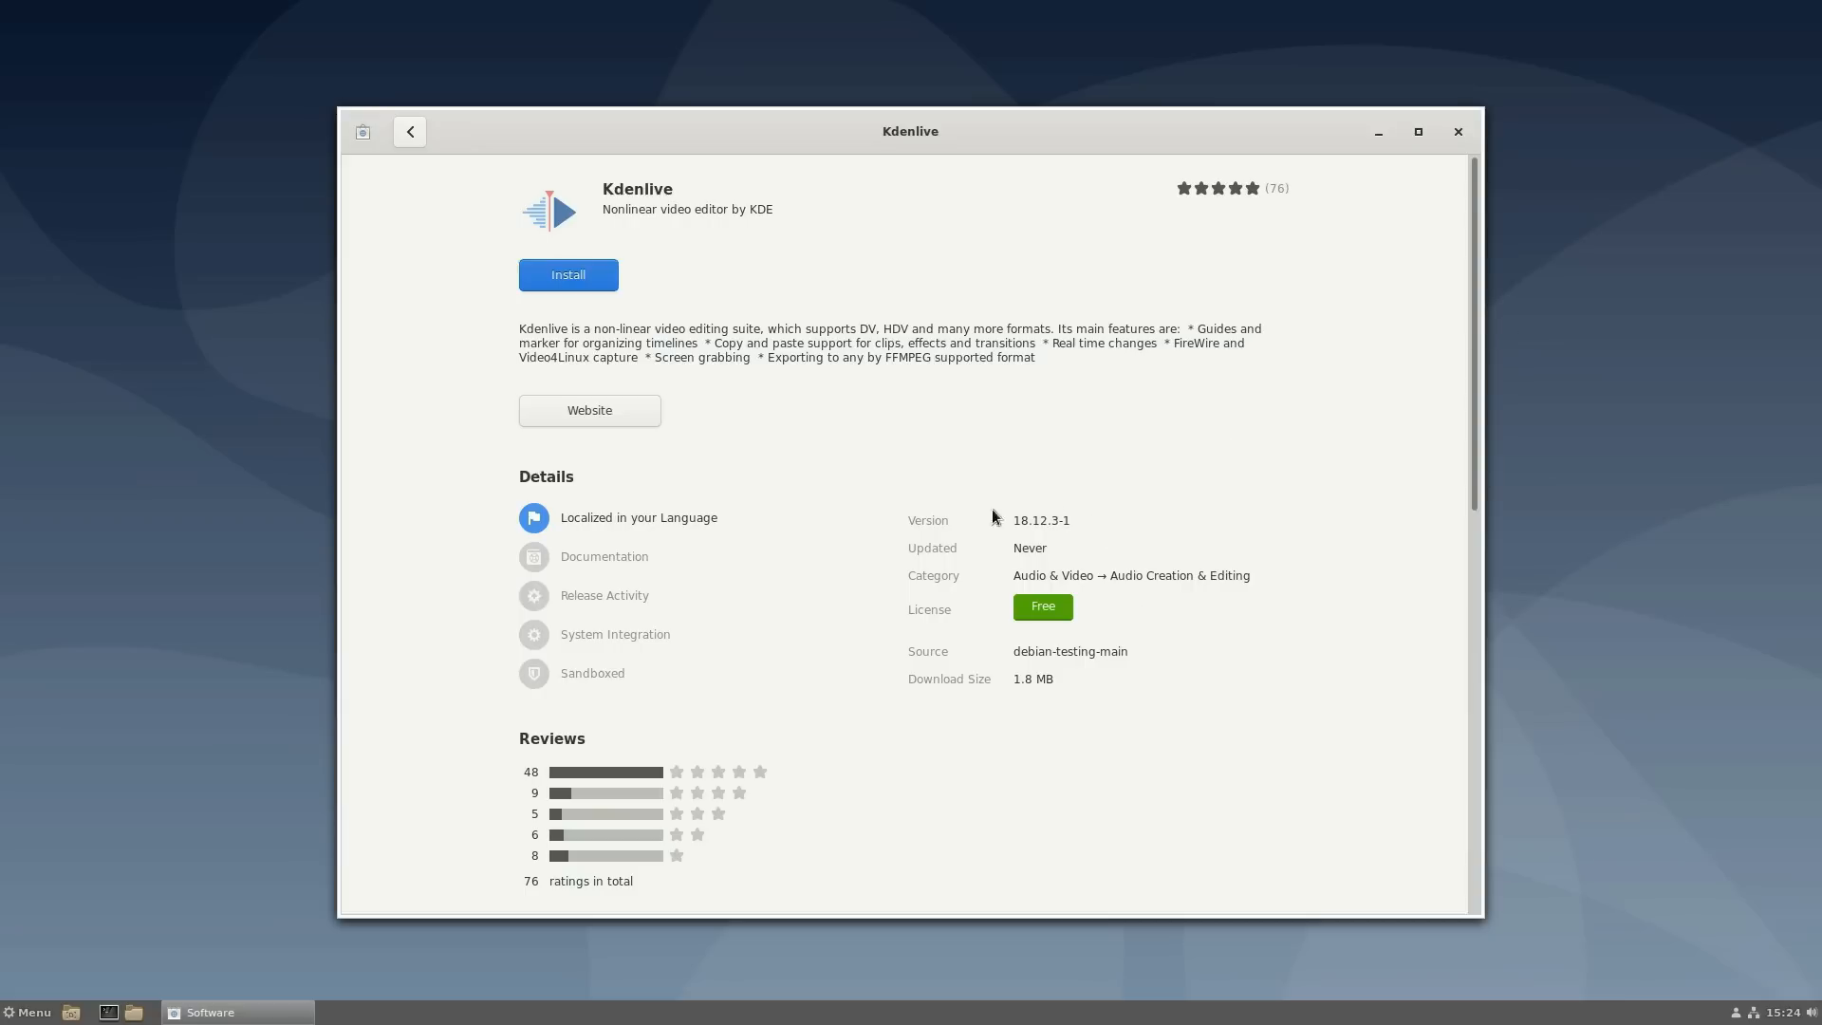
- Install Kdenlive, authorising with the root password, and move the Software window right
drag(1477, 392, 1539, 237)
click(603, 276)
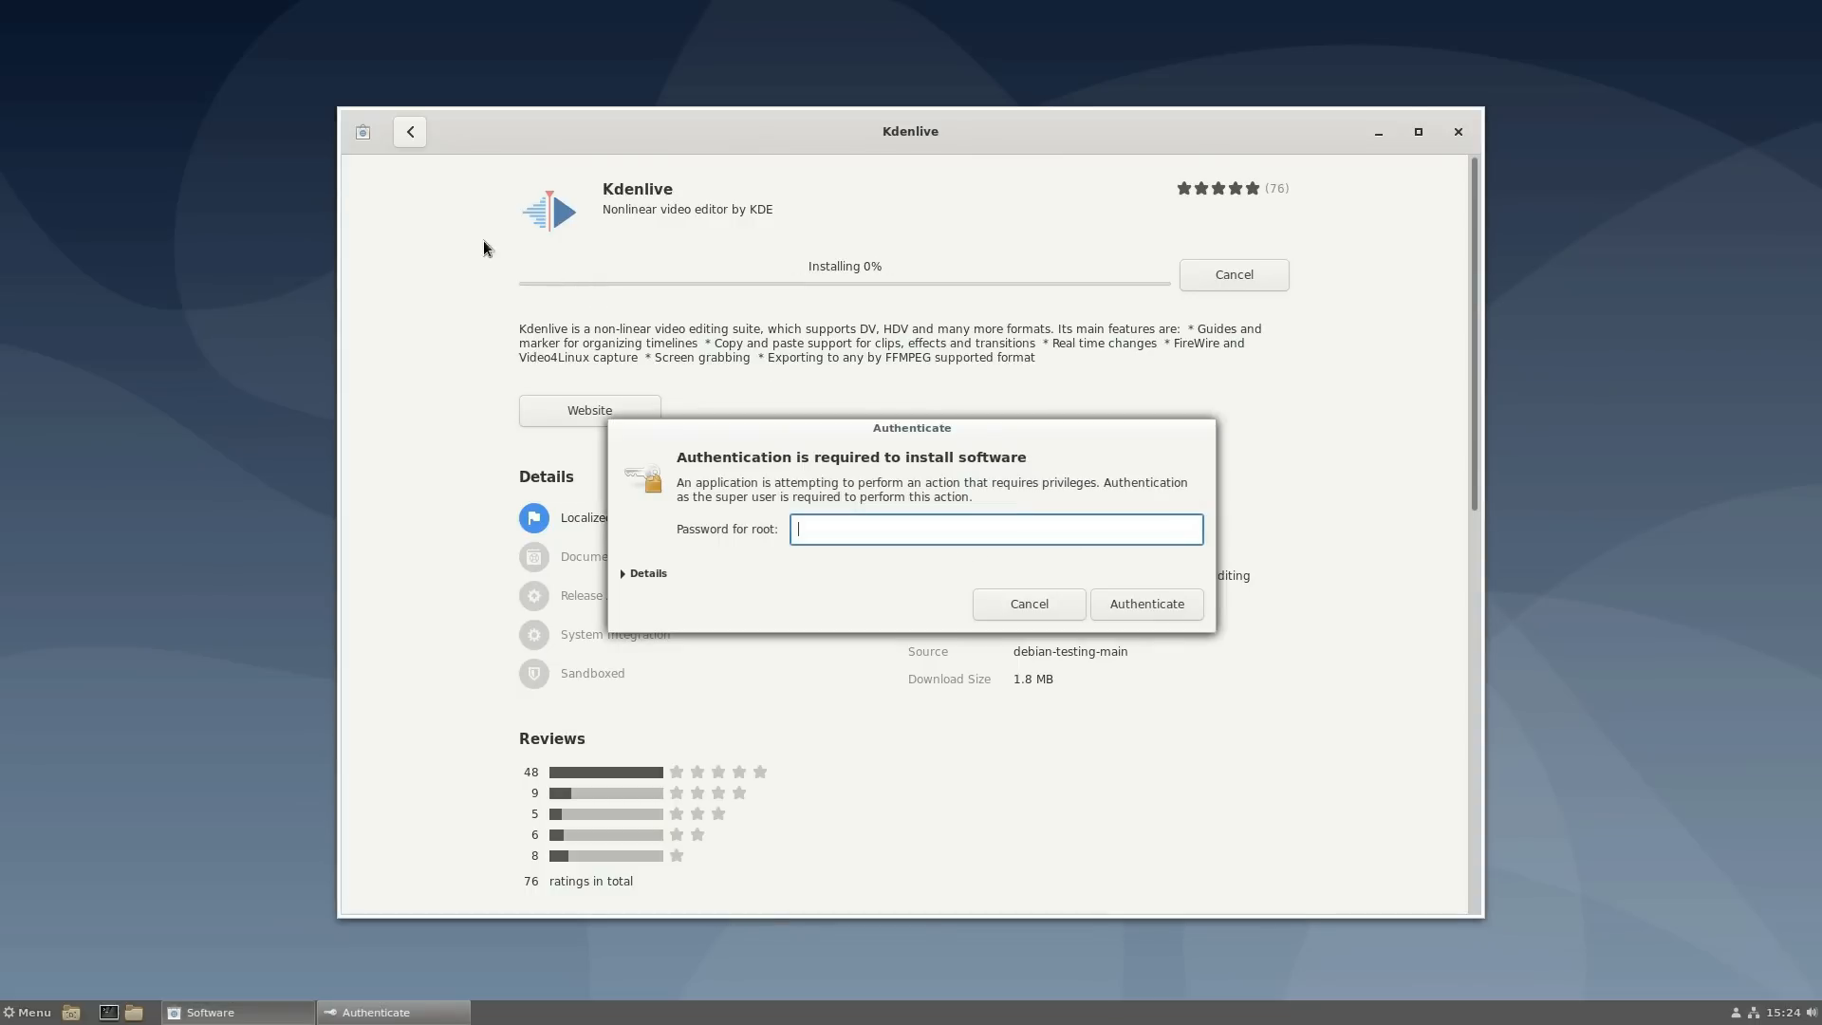
text(******)
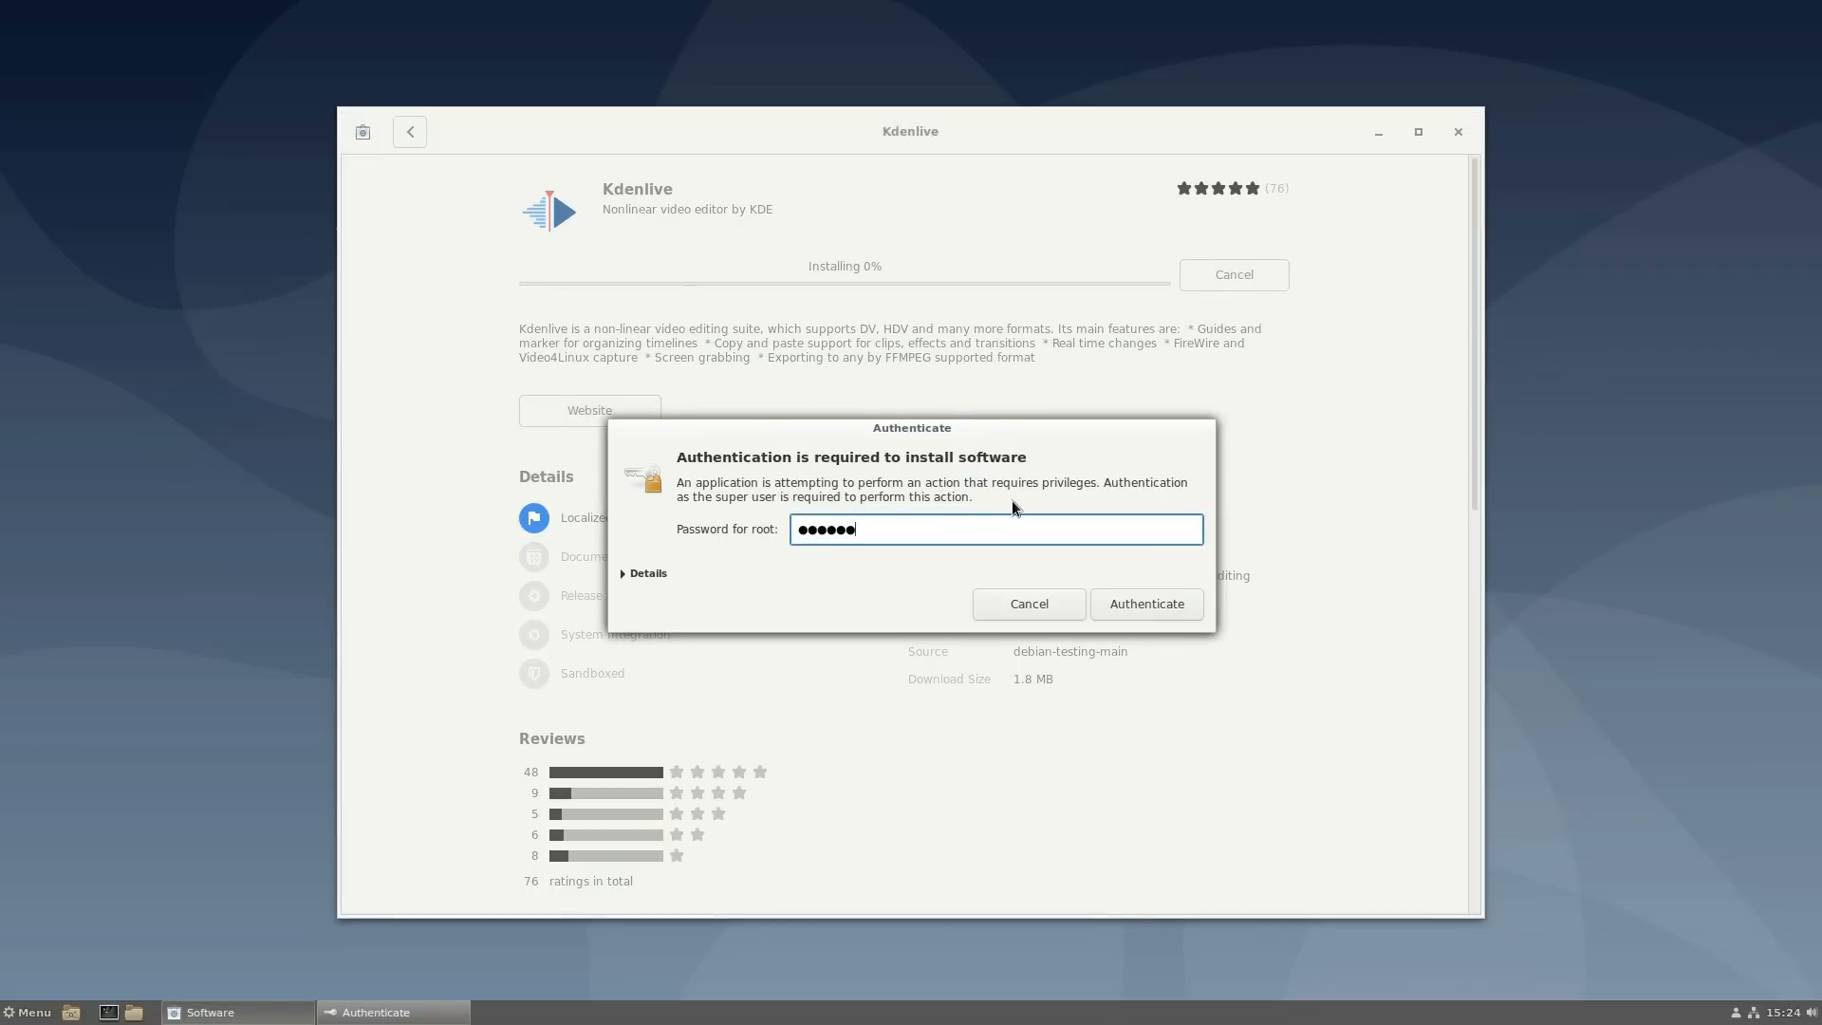
click(1149, 604)
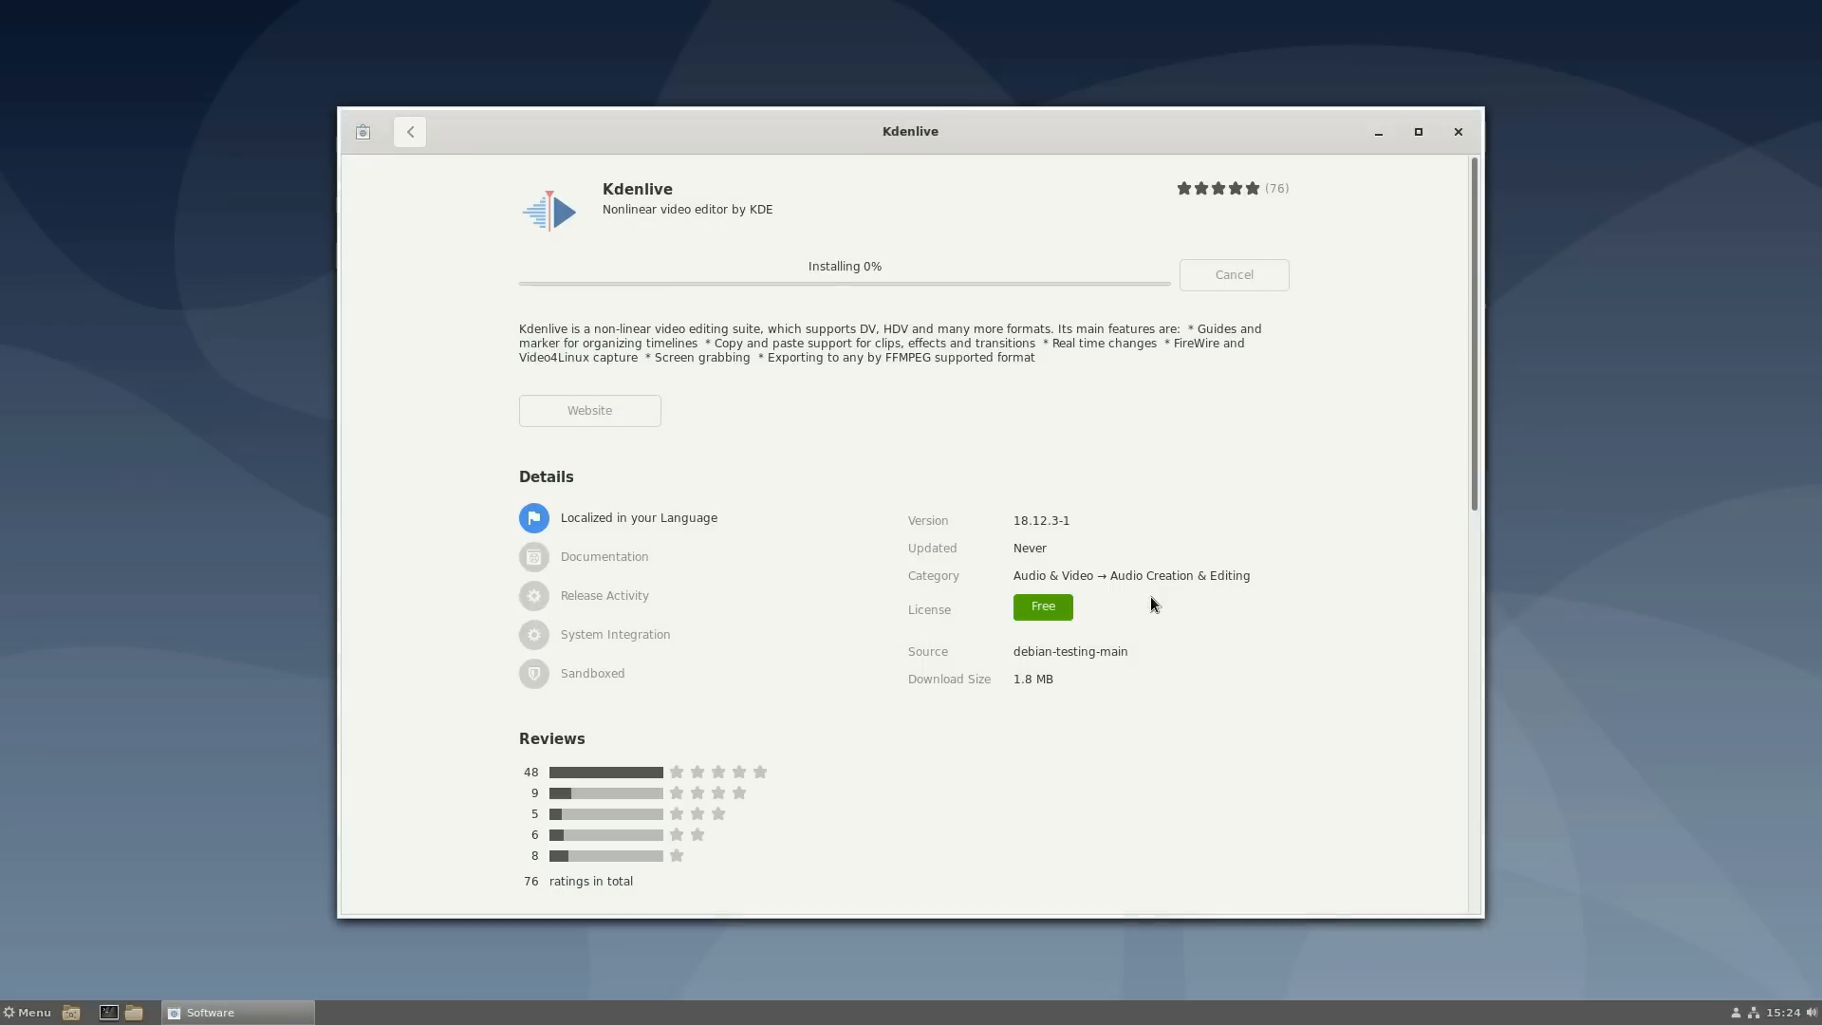
drag(1152, 126, 1380, 118)
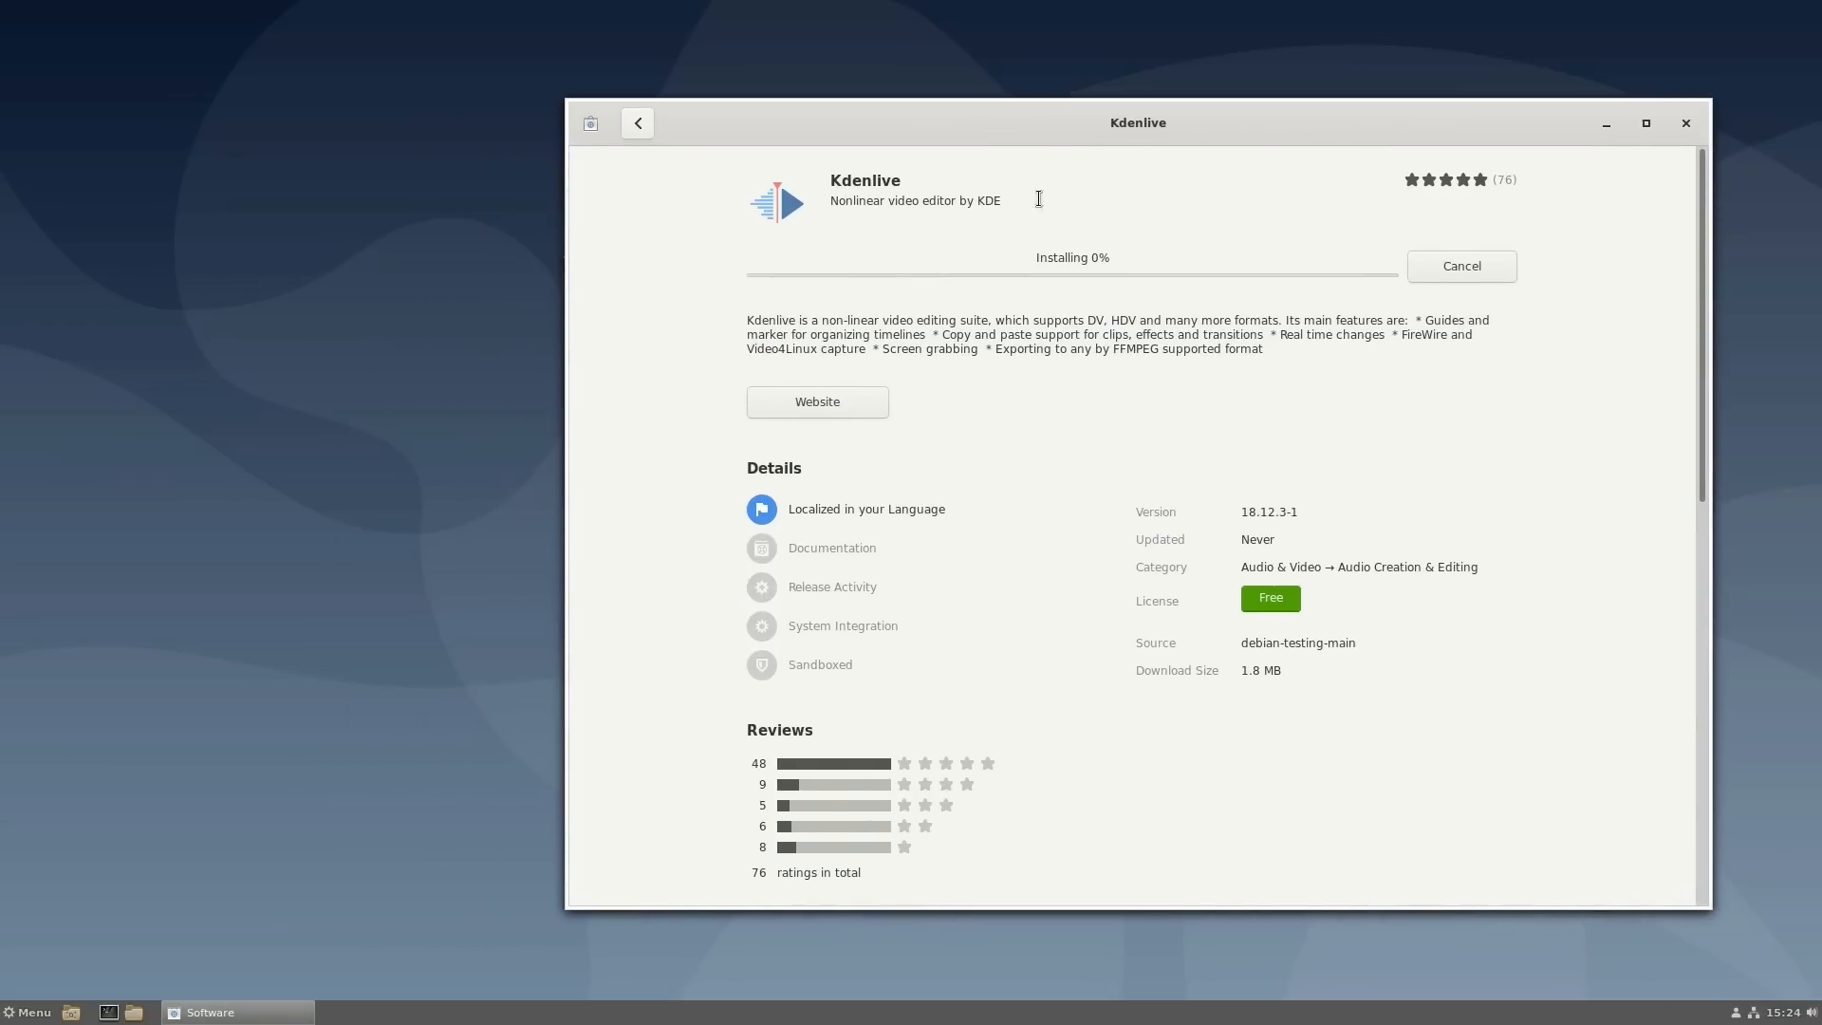
click(1, 1022)
click(117, 1013)
text(htop)
key(Return)
text(exit)
key(Return)
key(super)
text(sys)
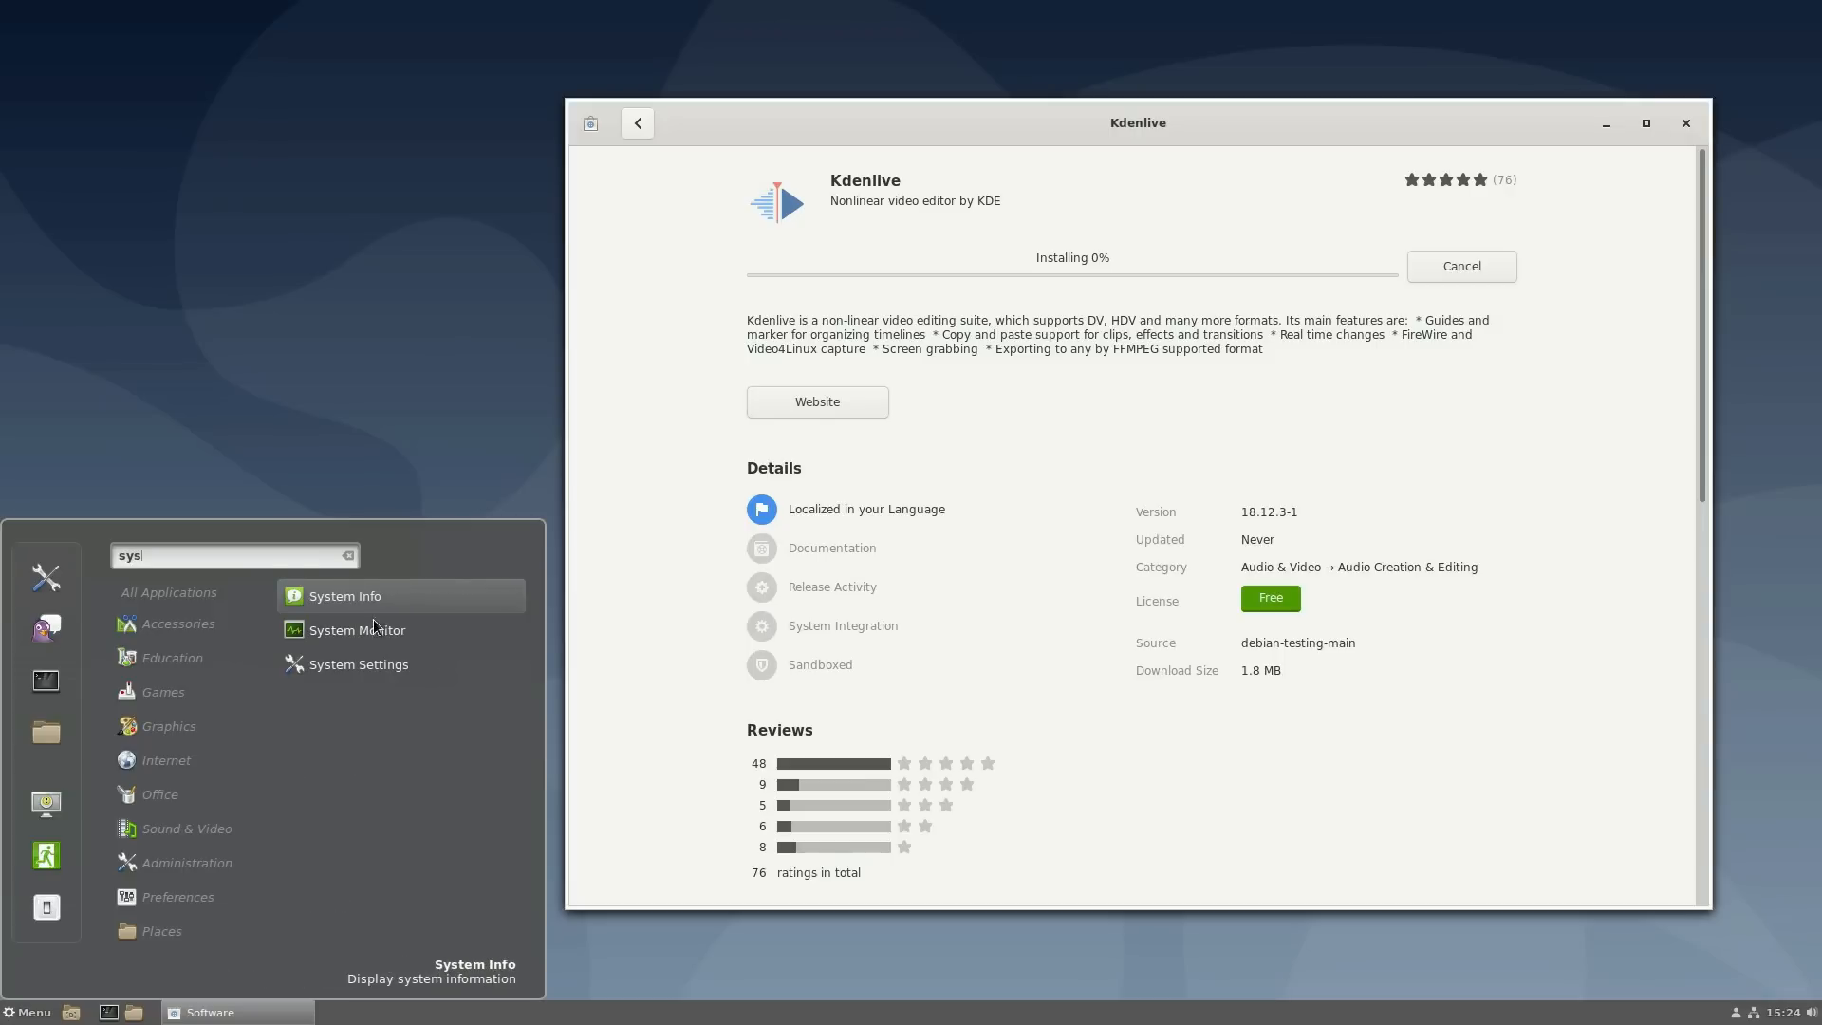
click(376, 629)
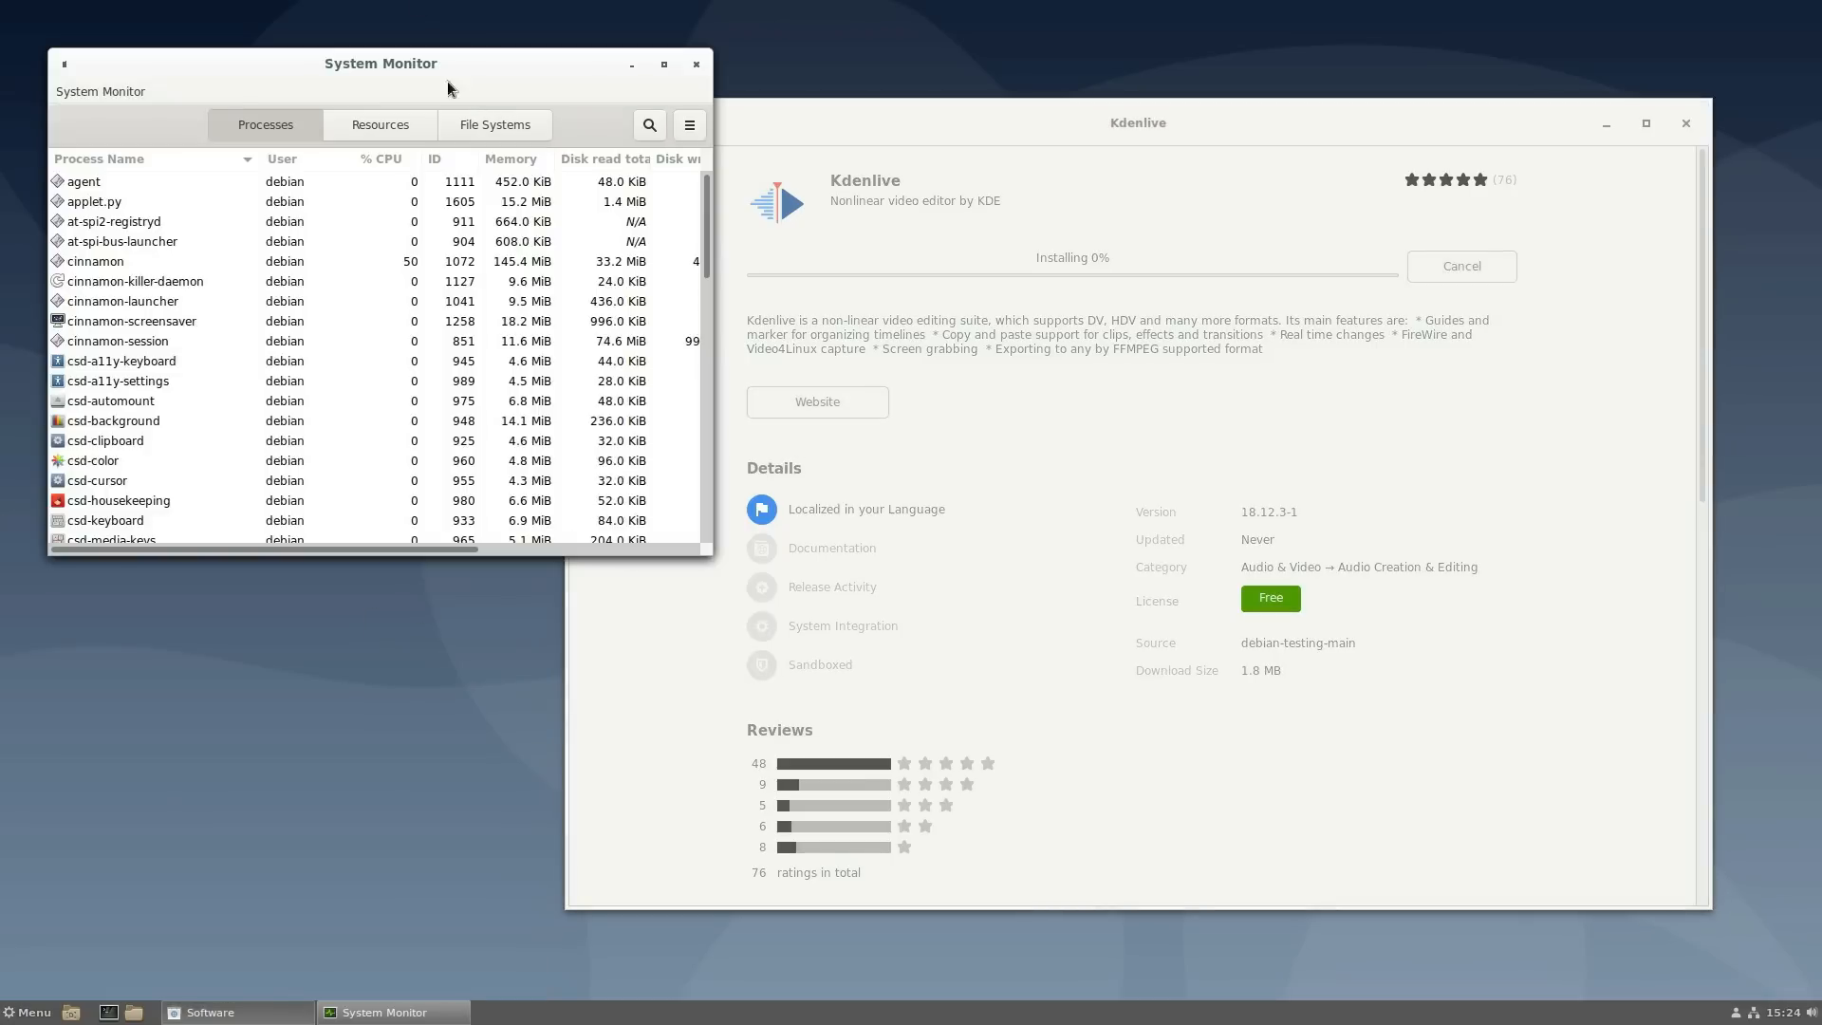
click(380, 124)
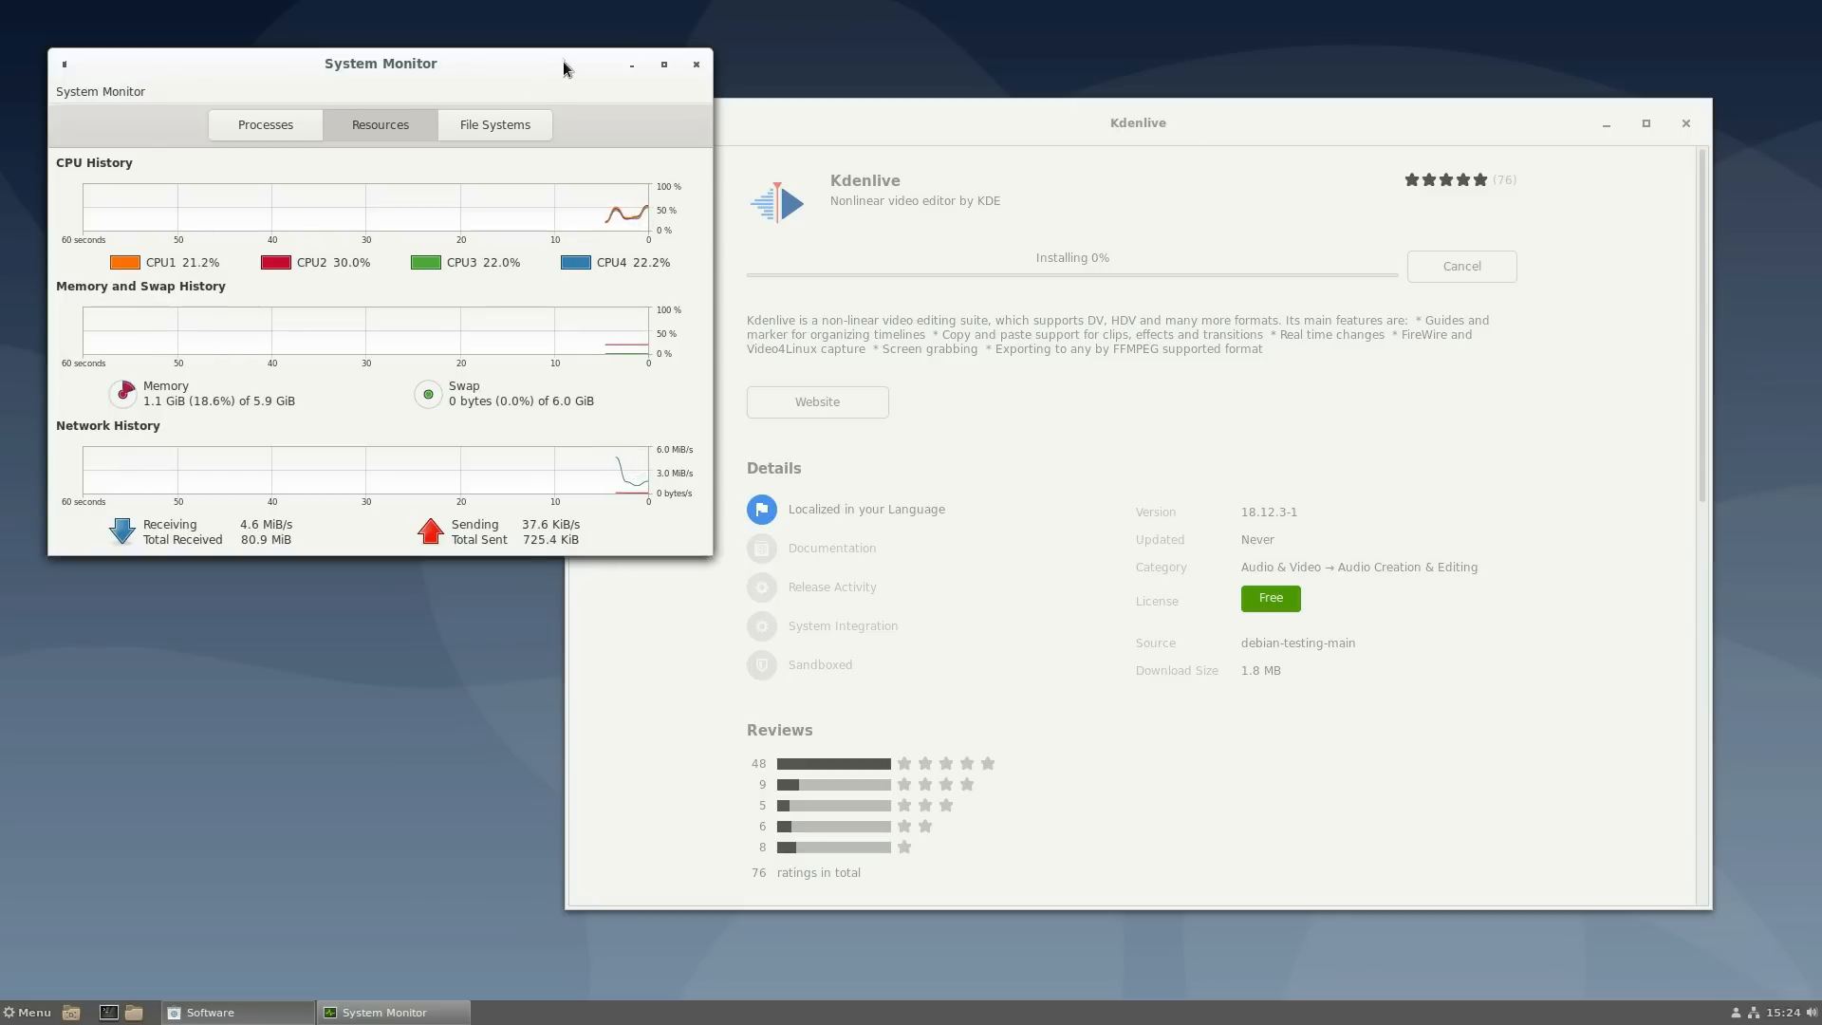
click(693, 66)
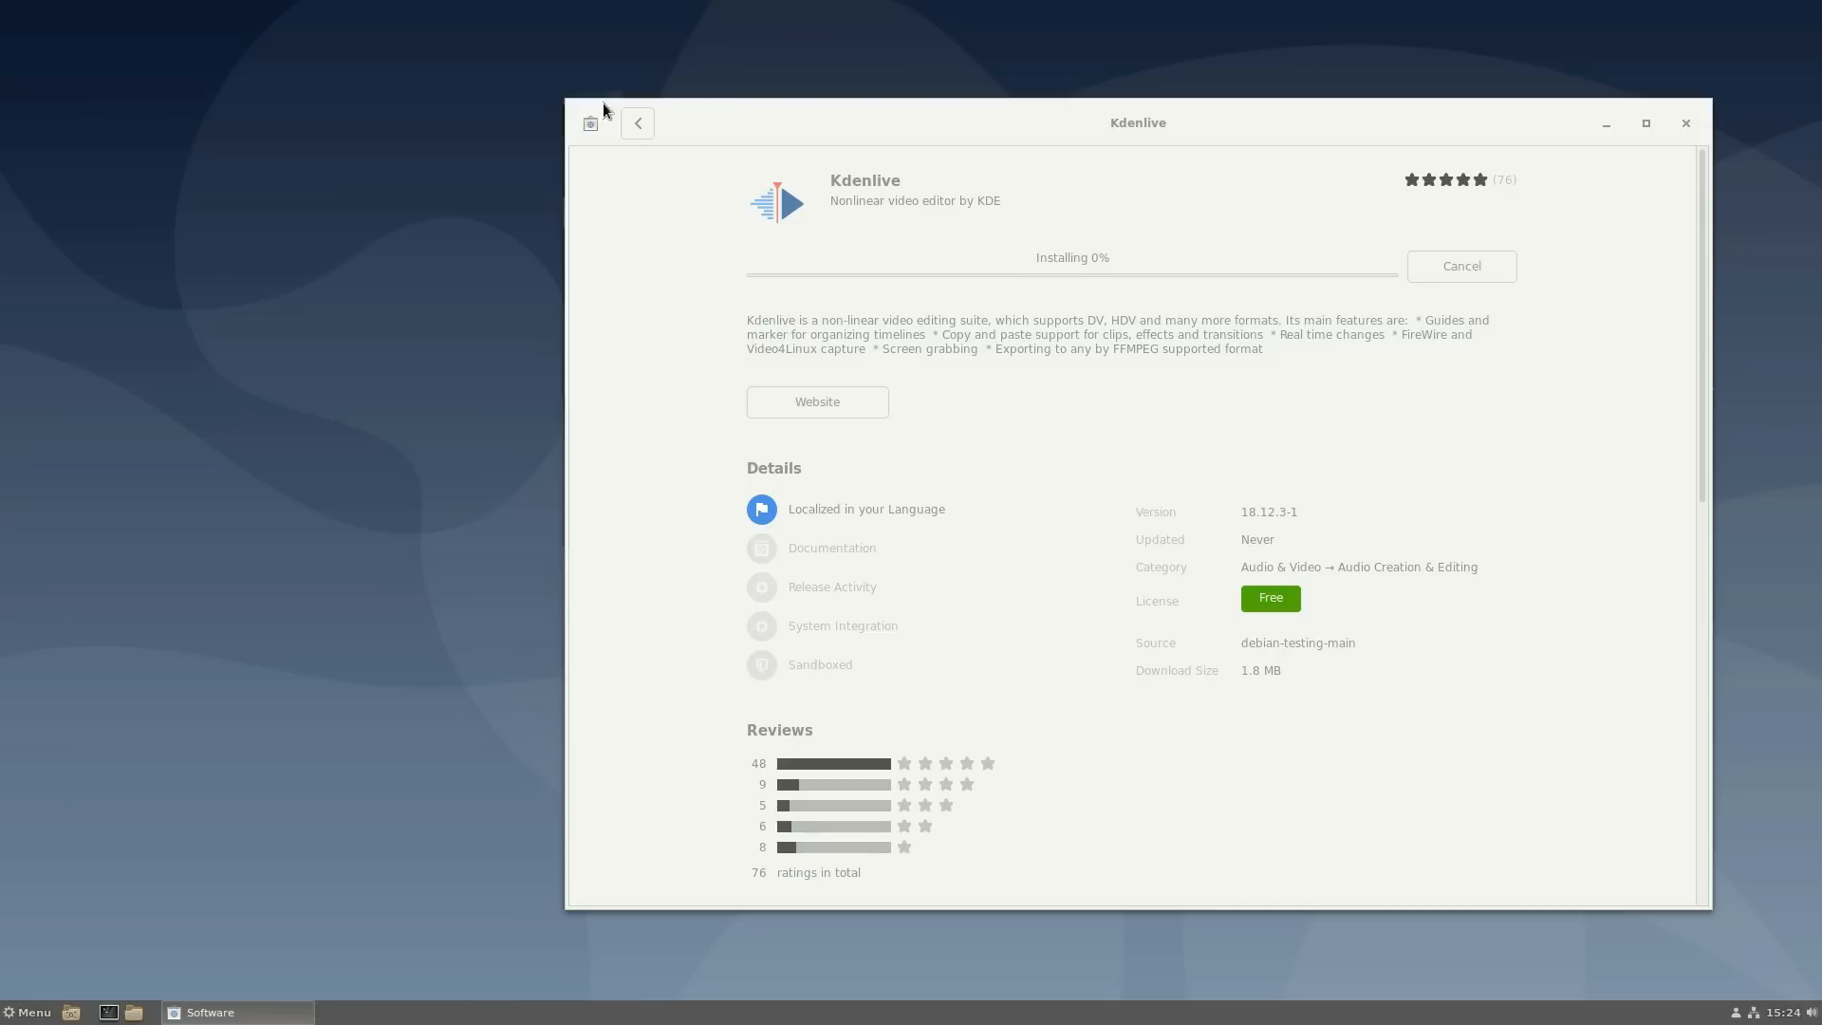
drag(890, 127, 766, 144)
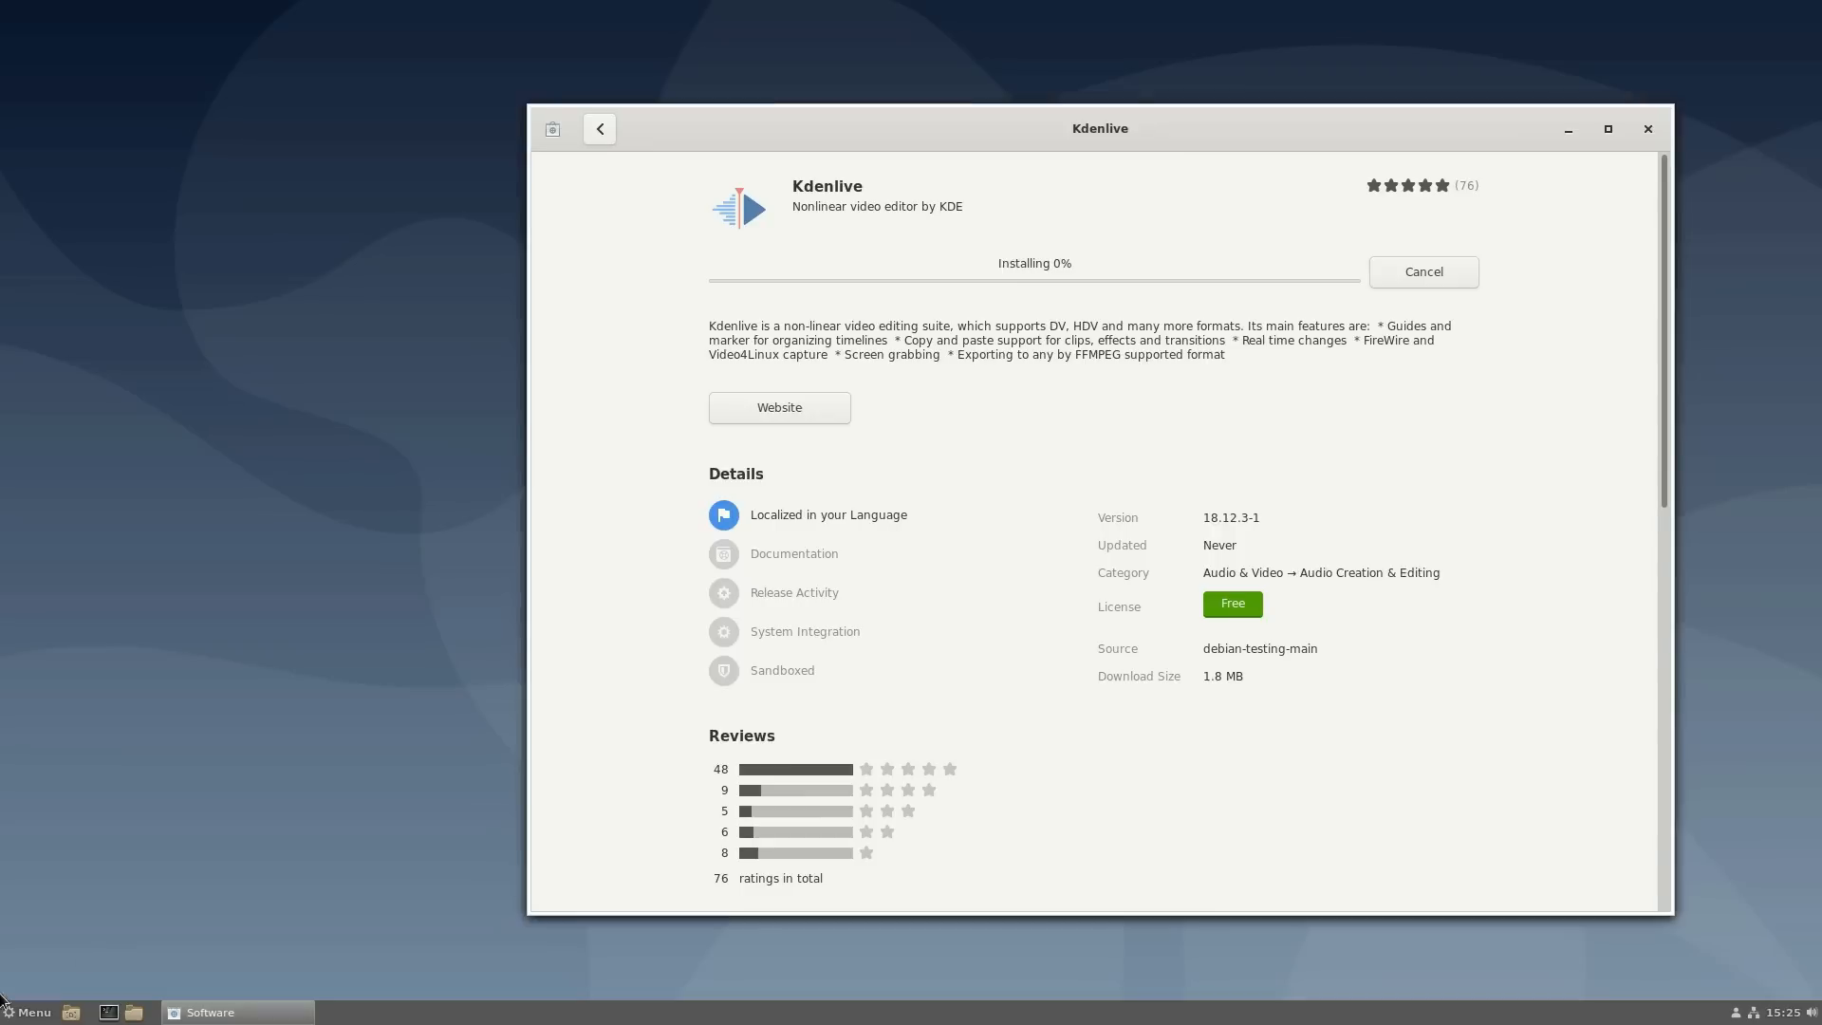
click(34, 1012)
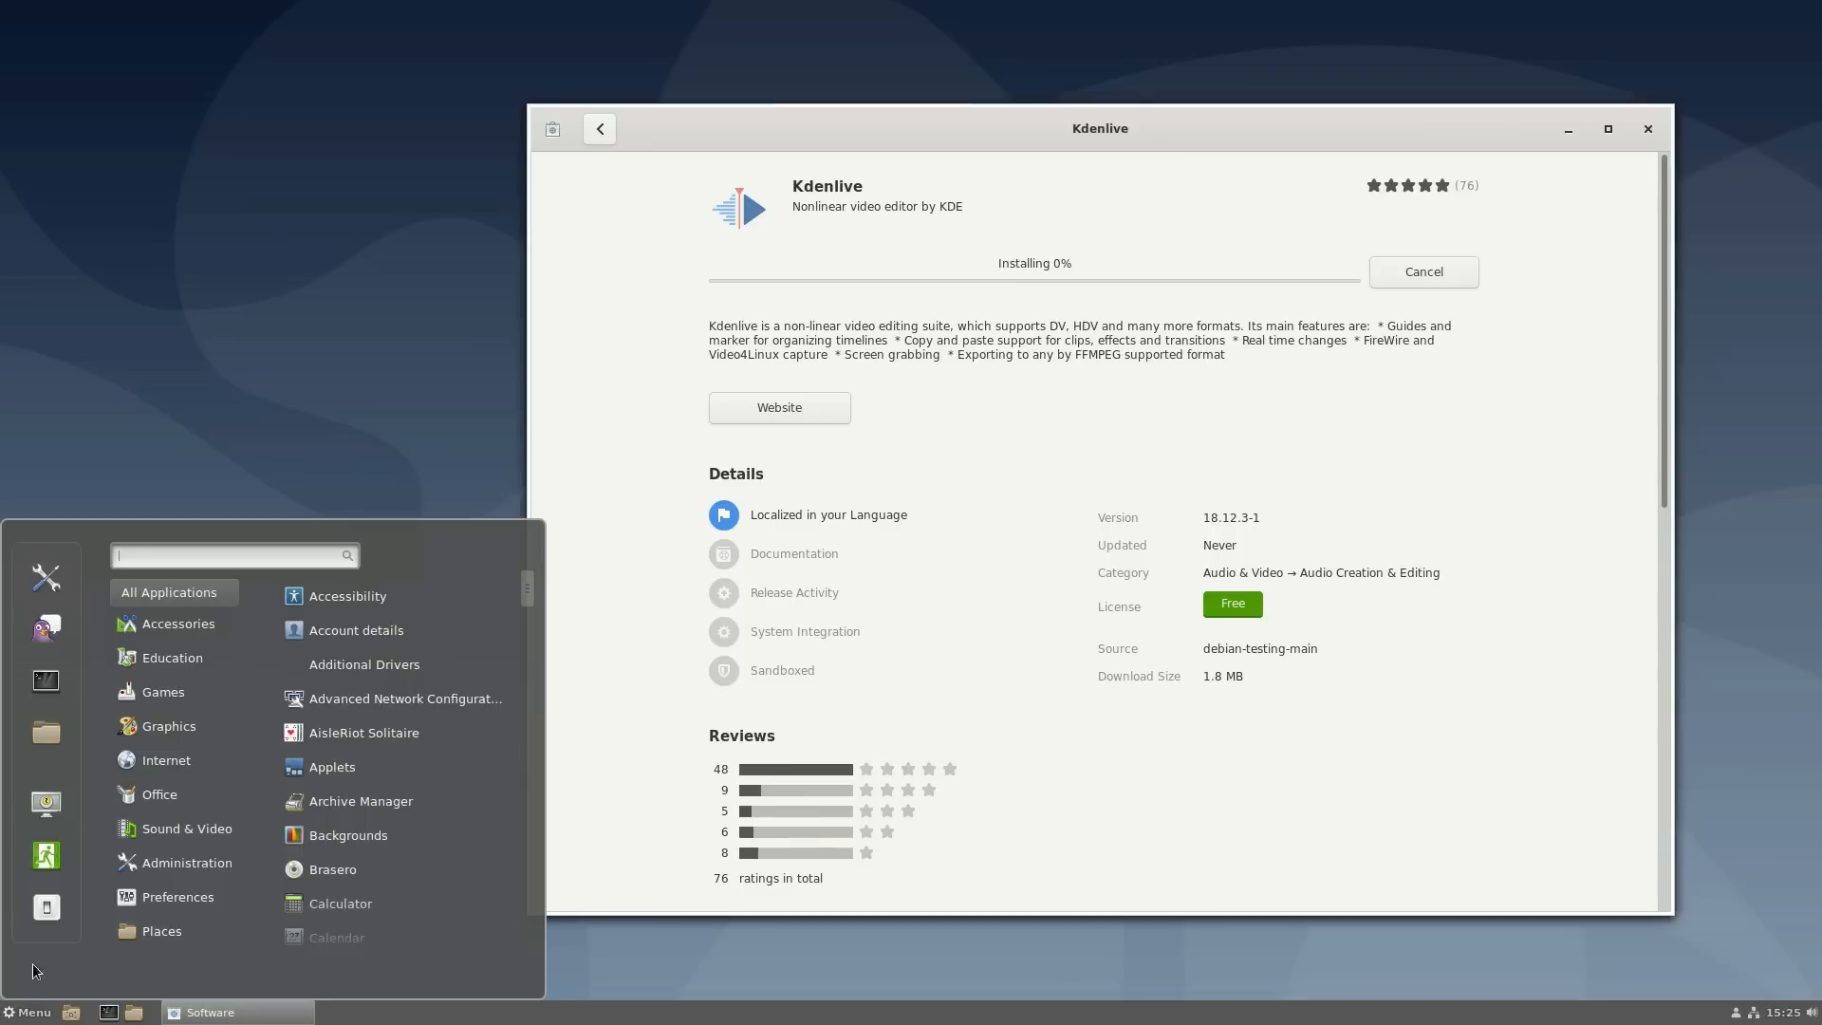
mouse_move(159, 670)
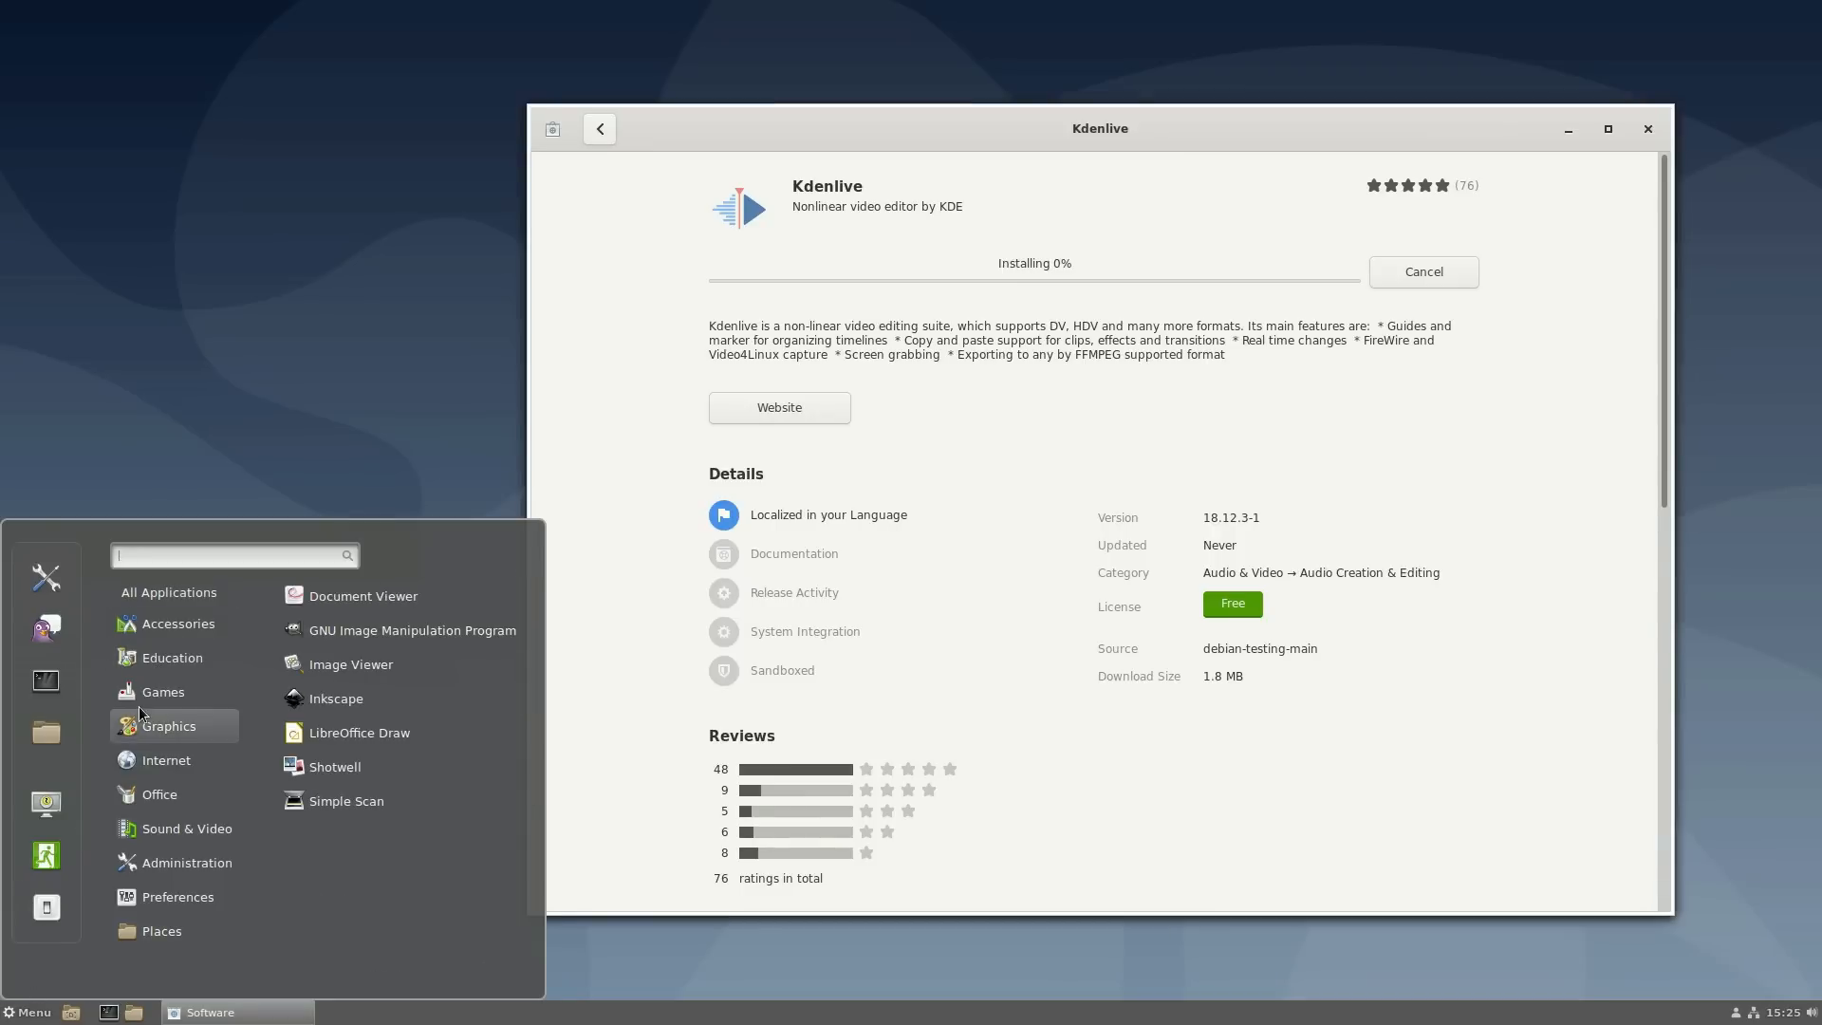
mouse_move(150, 730)
click(357, 632)
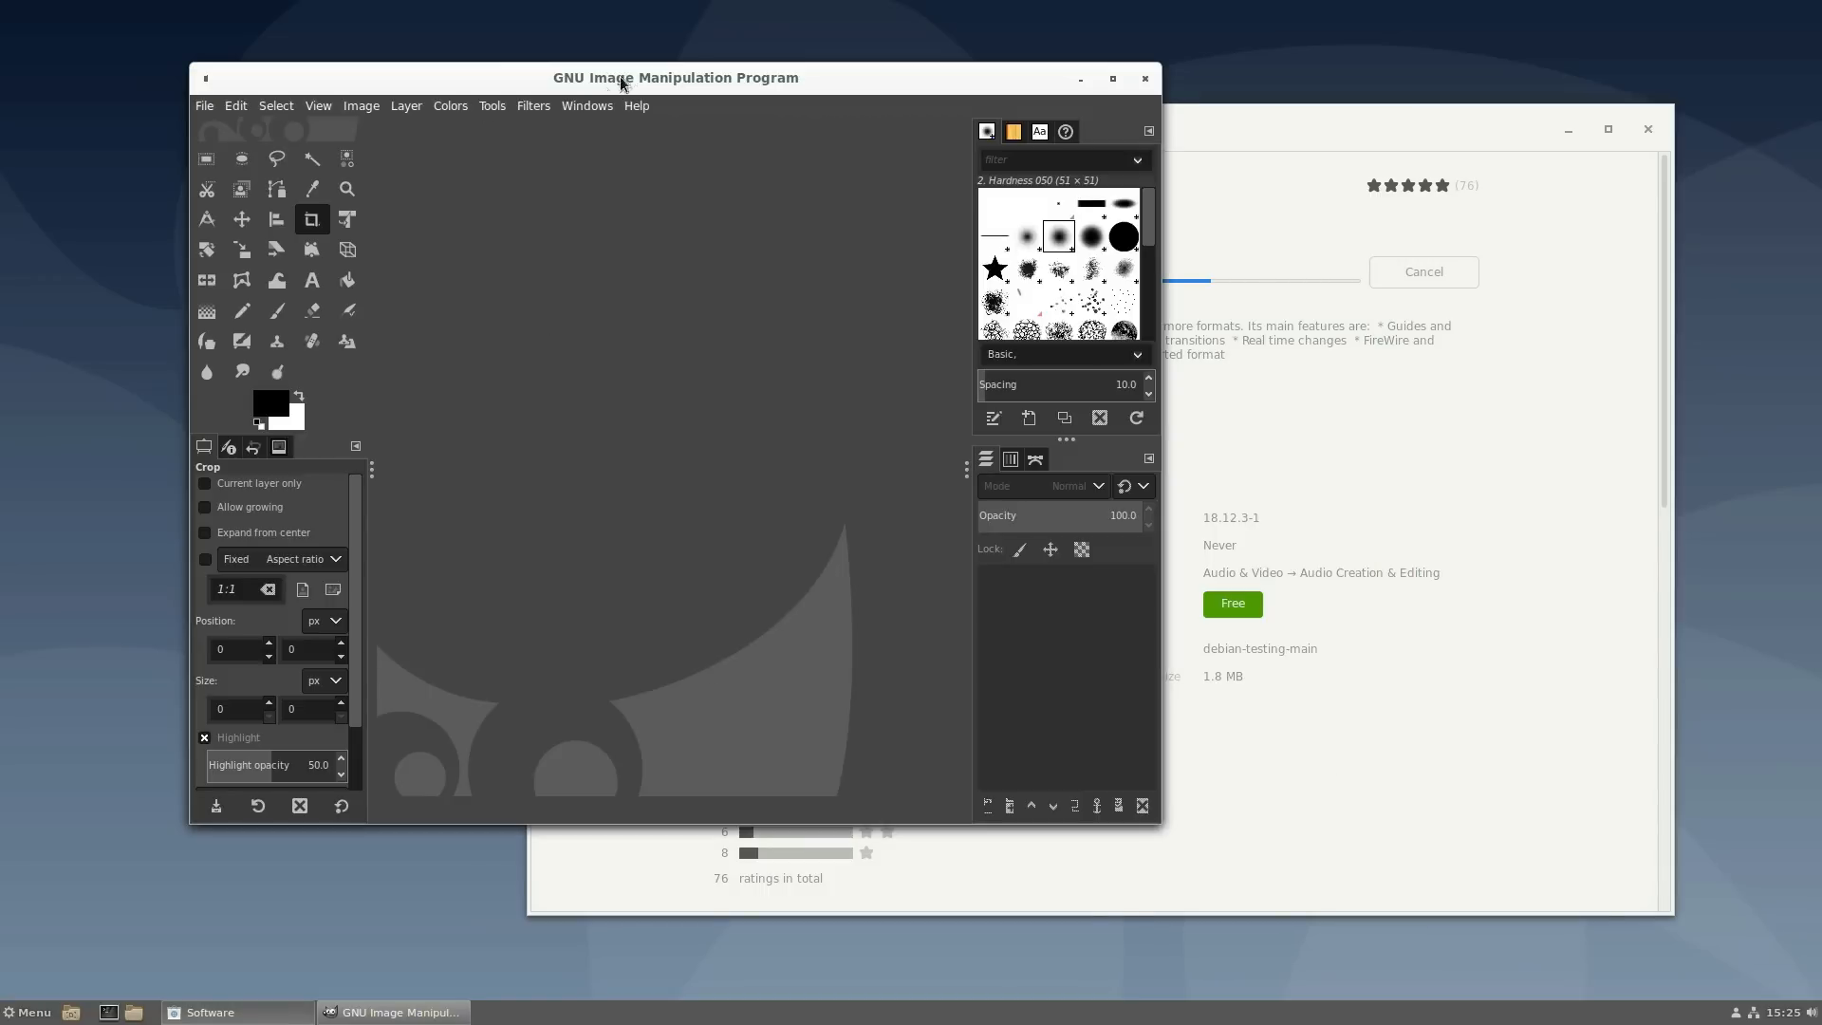
click(582, 107)
mouse_move(653, 105)
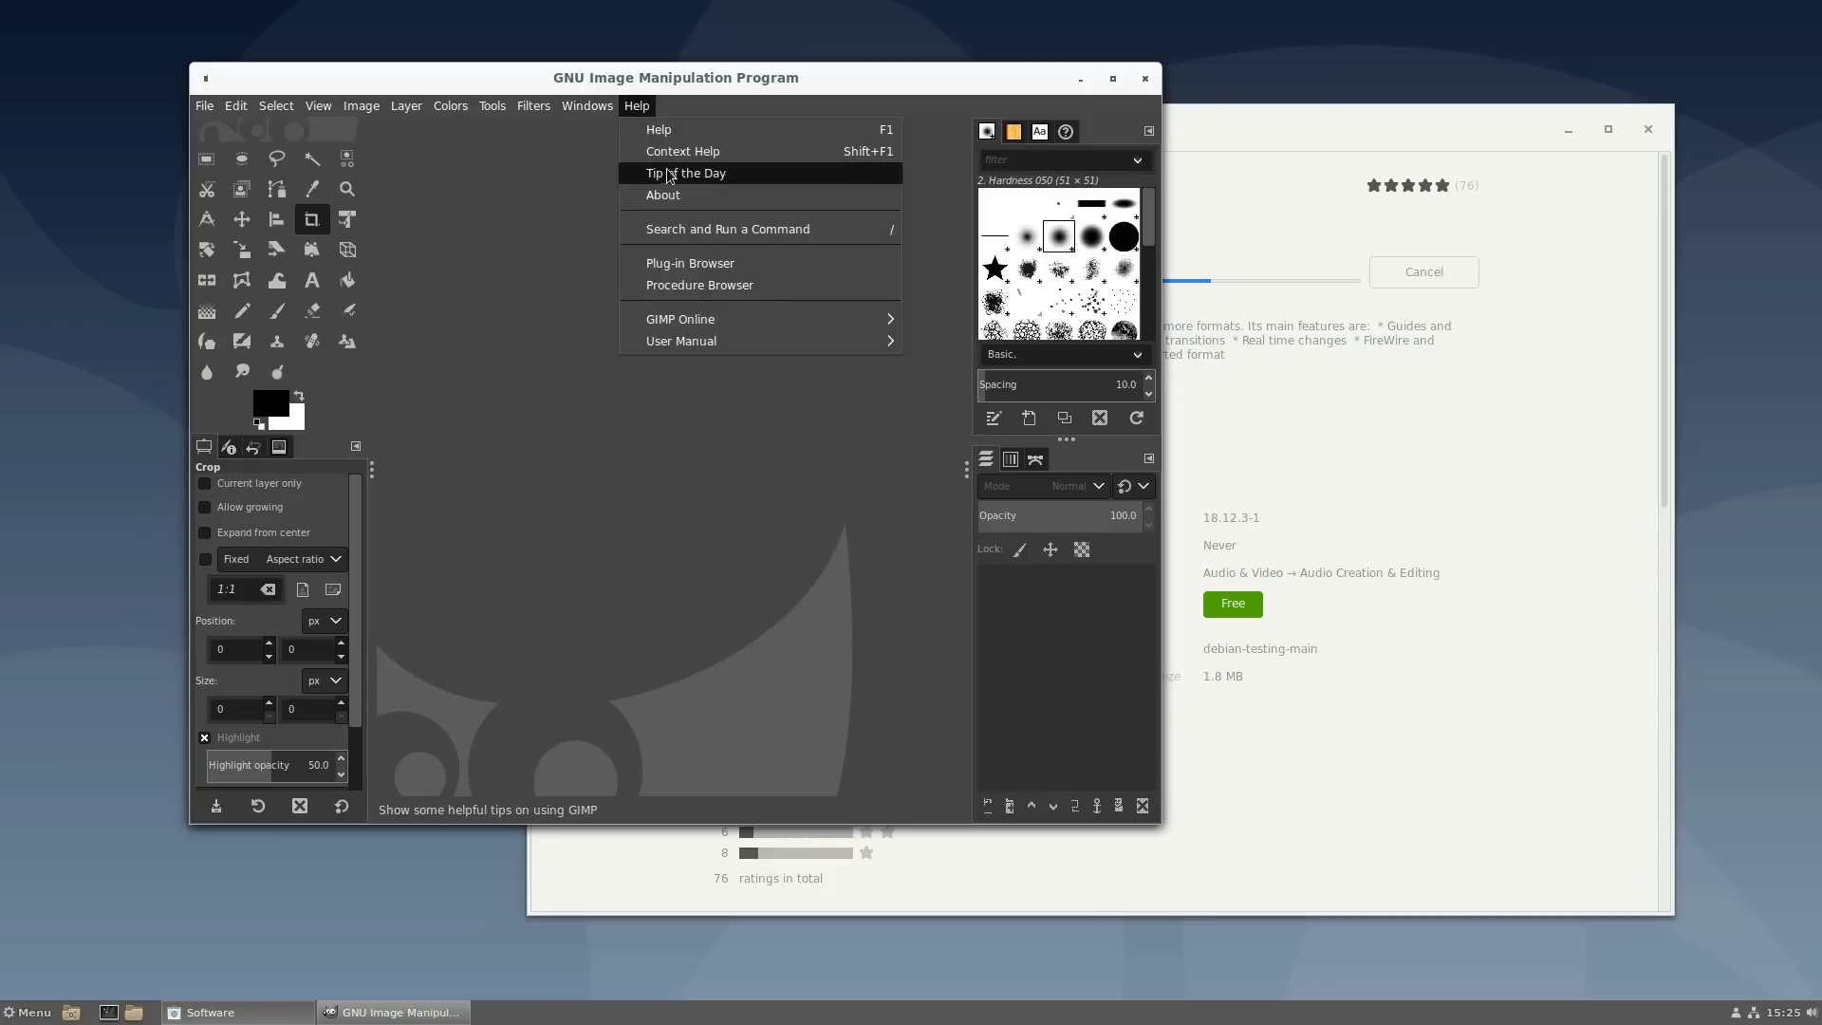
click(702, 196)
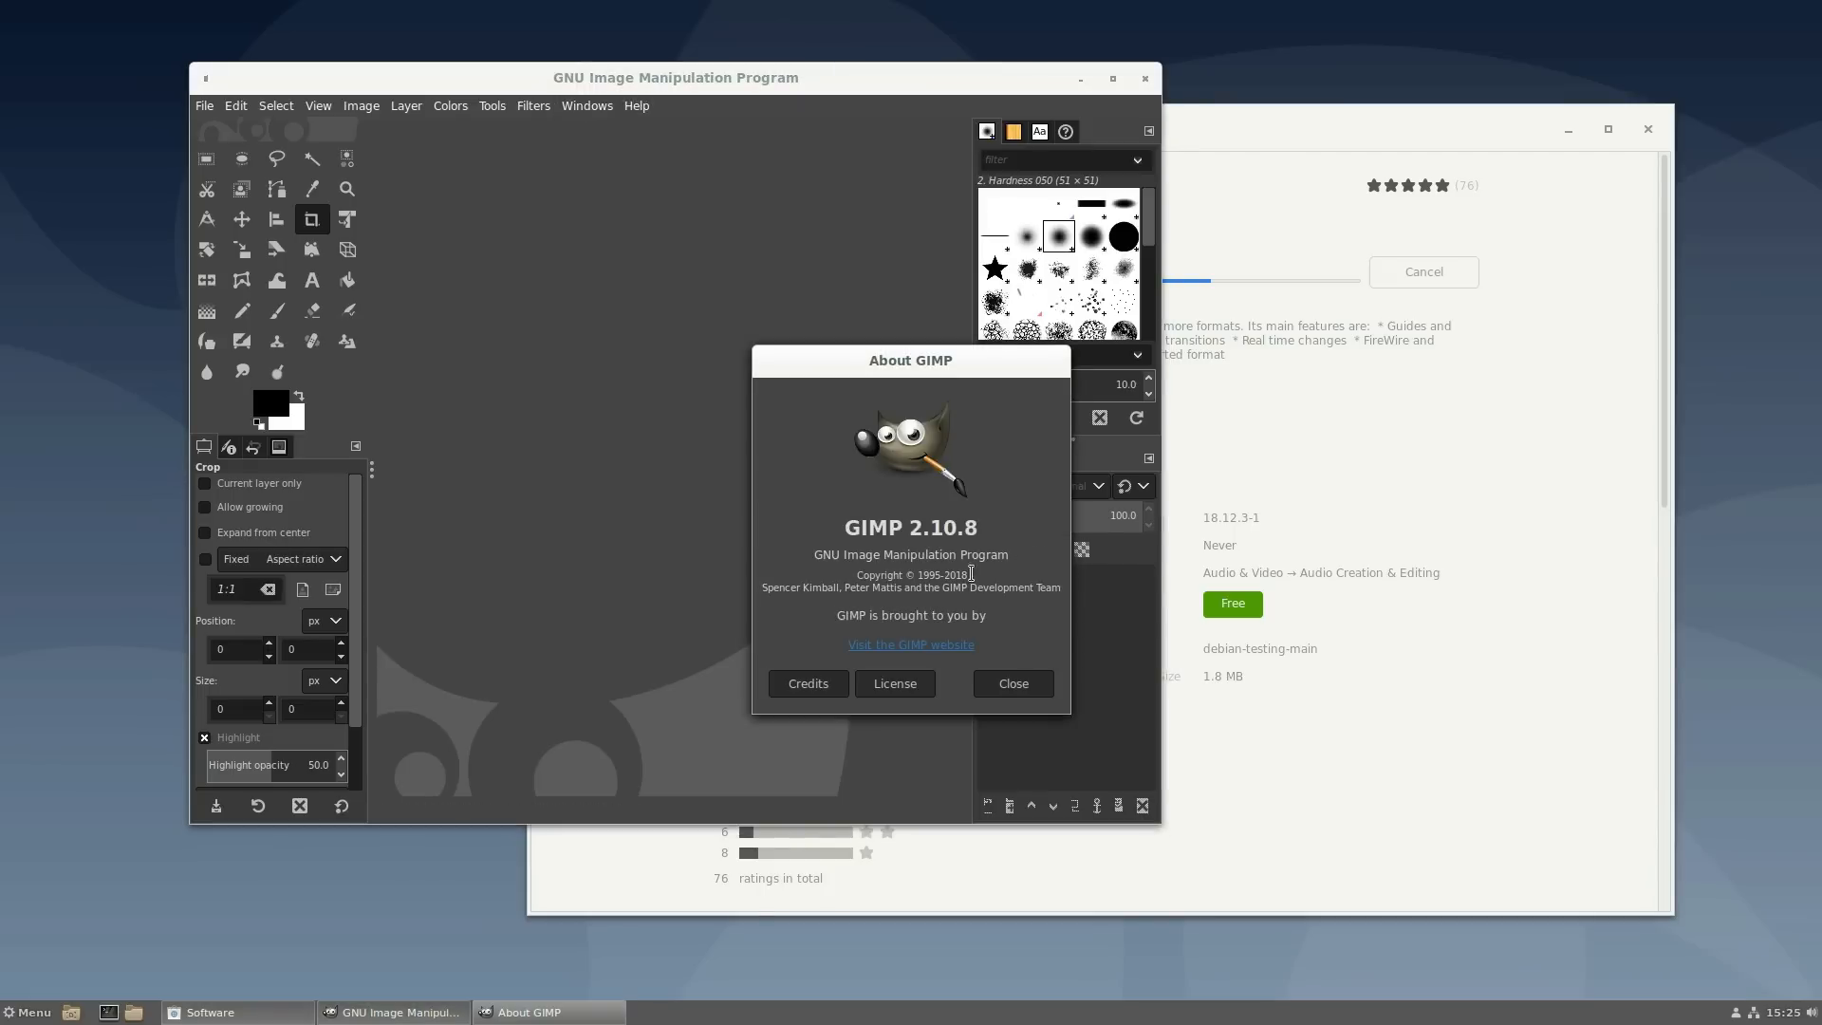
click(1013, 683)
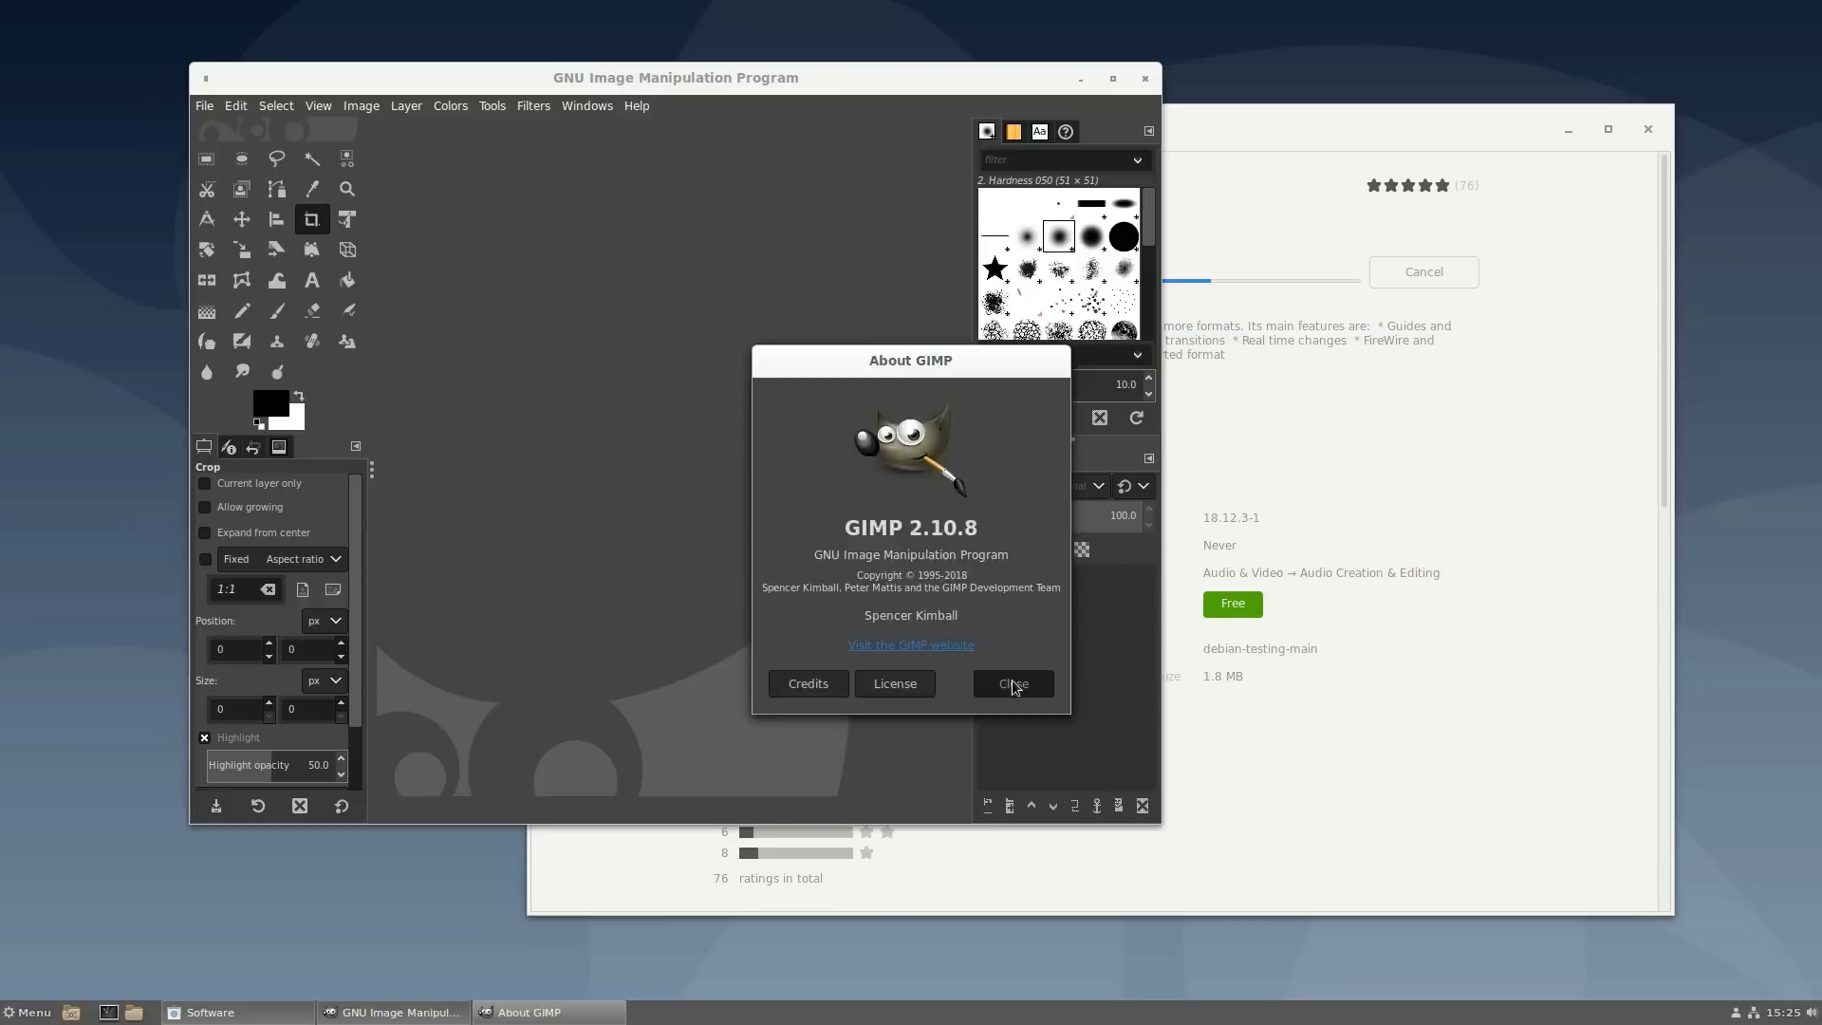
click(1145, 78)
- Launch LibreOffice Writer from the Menu's Office category
key(super)
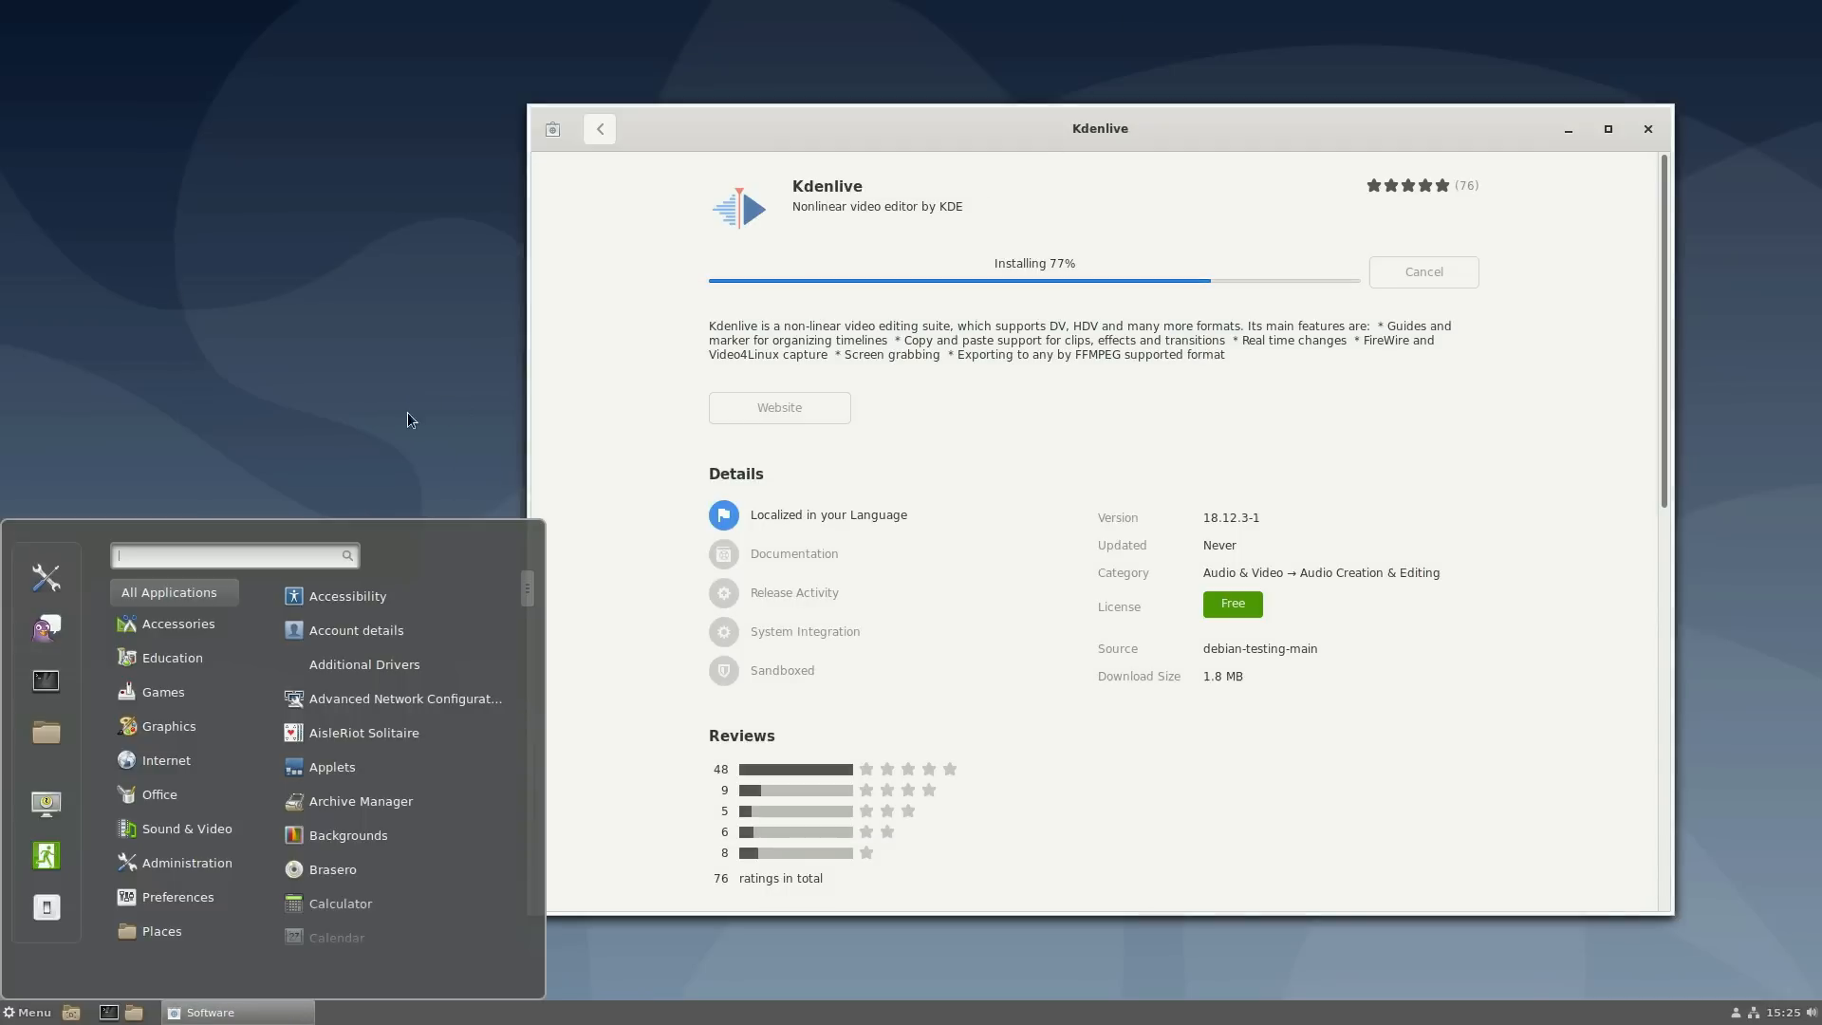
mouse_move(167, 771)
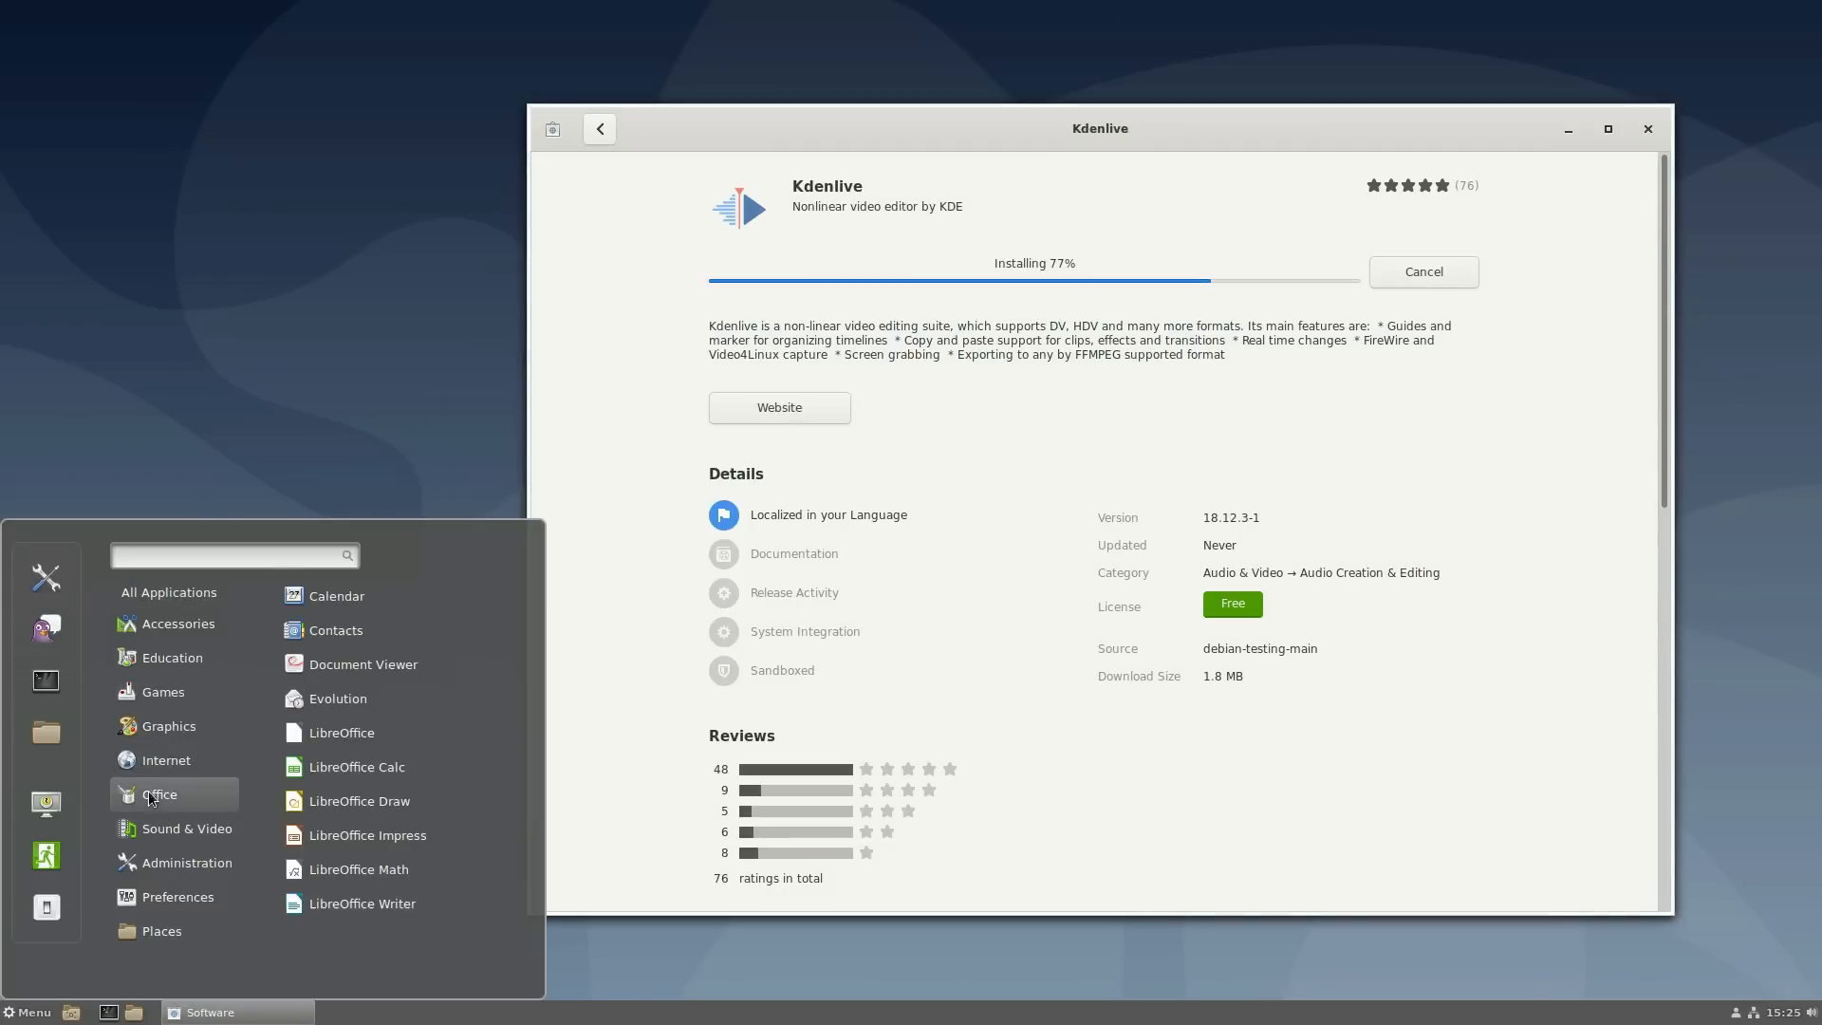
click(403, 909)
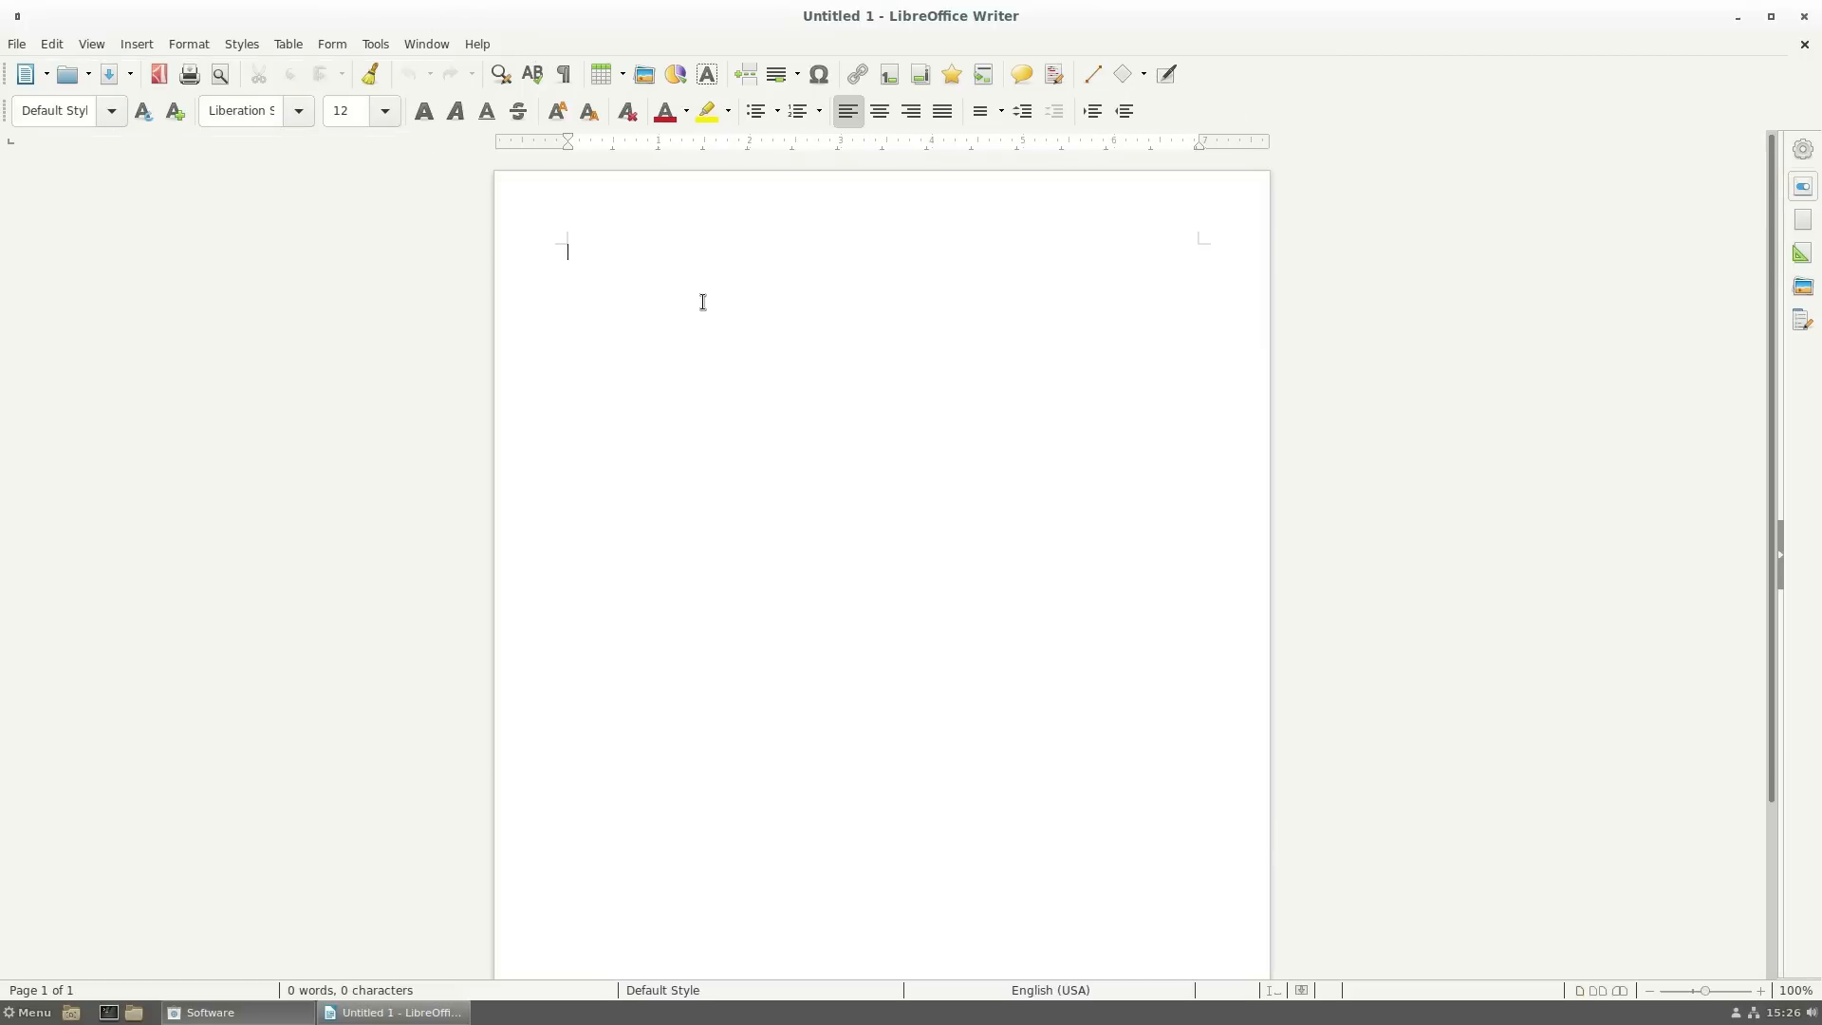
- Finish the line 'Speeling checker' and correct 'Speeling' to 'Spelling' from the spelling suggestions
text(checker)
key(Return)
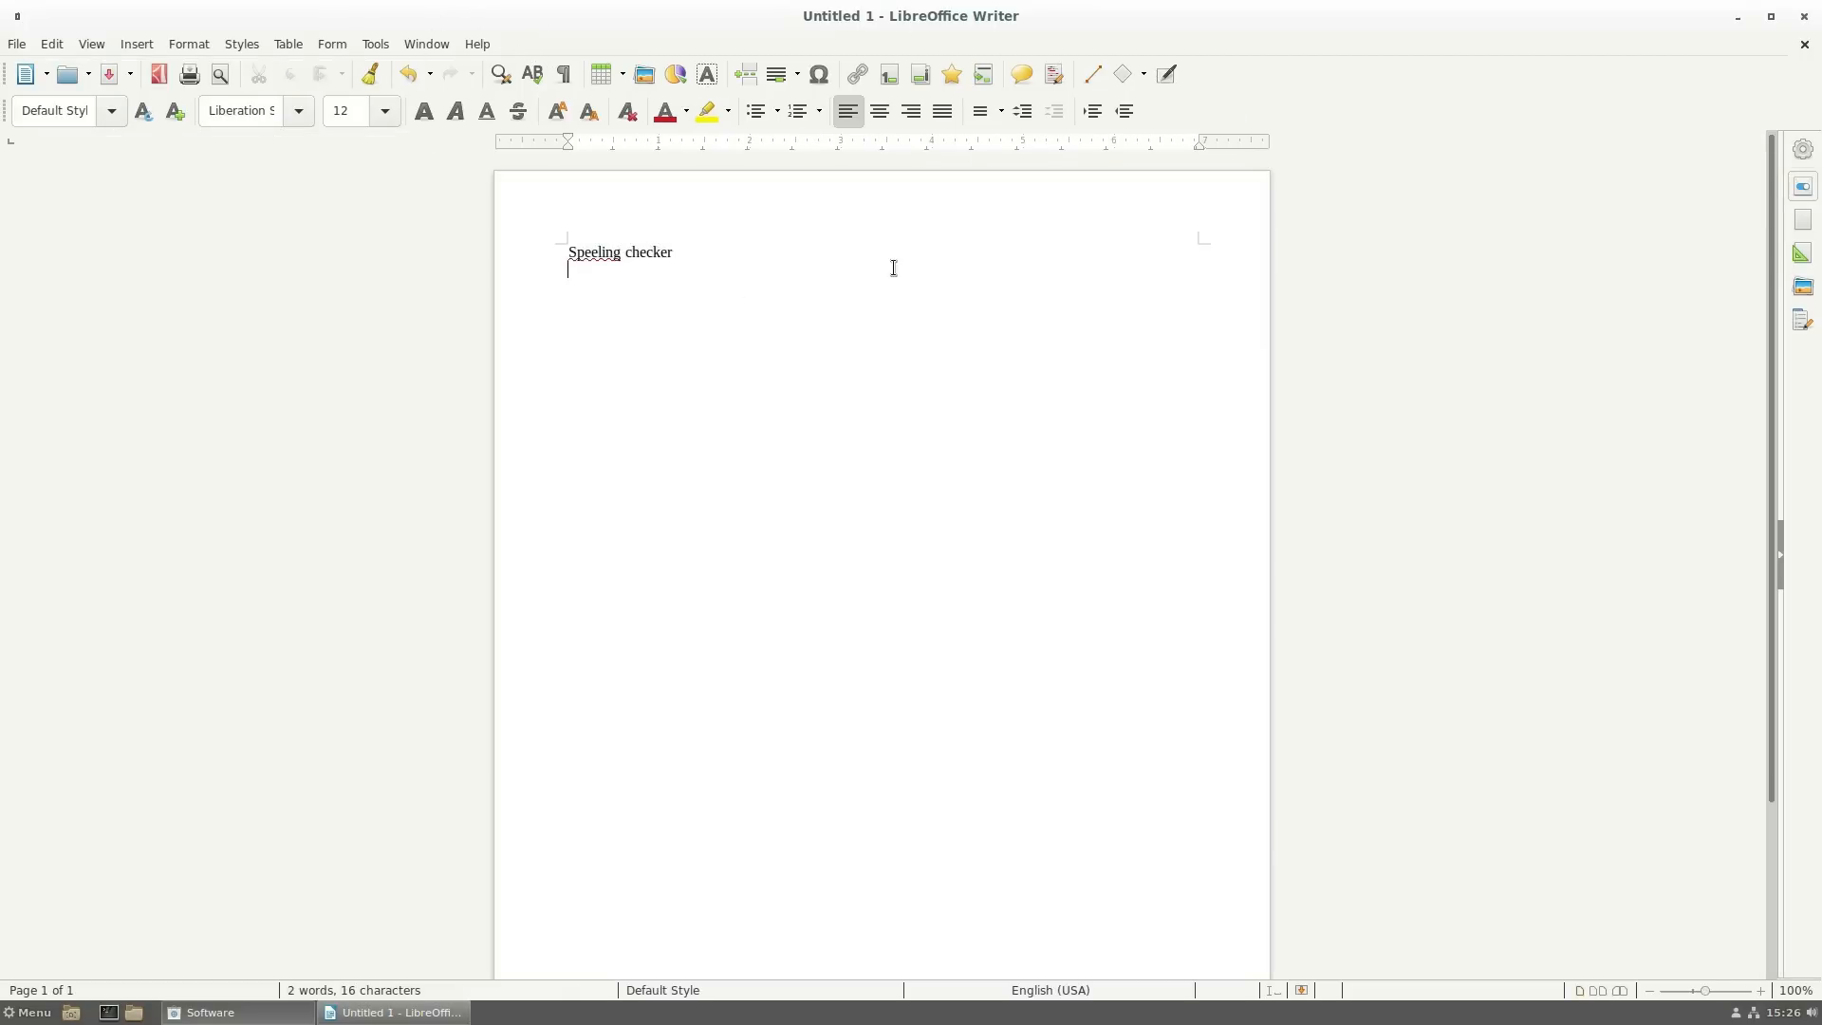
right_click(614, 256)
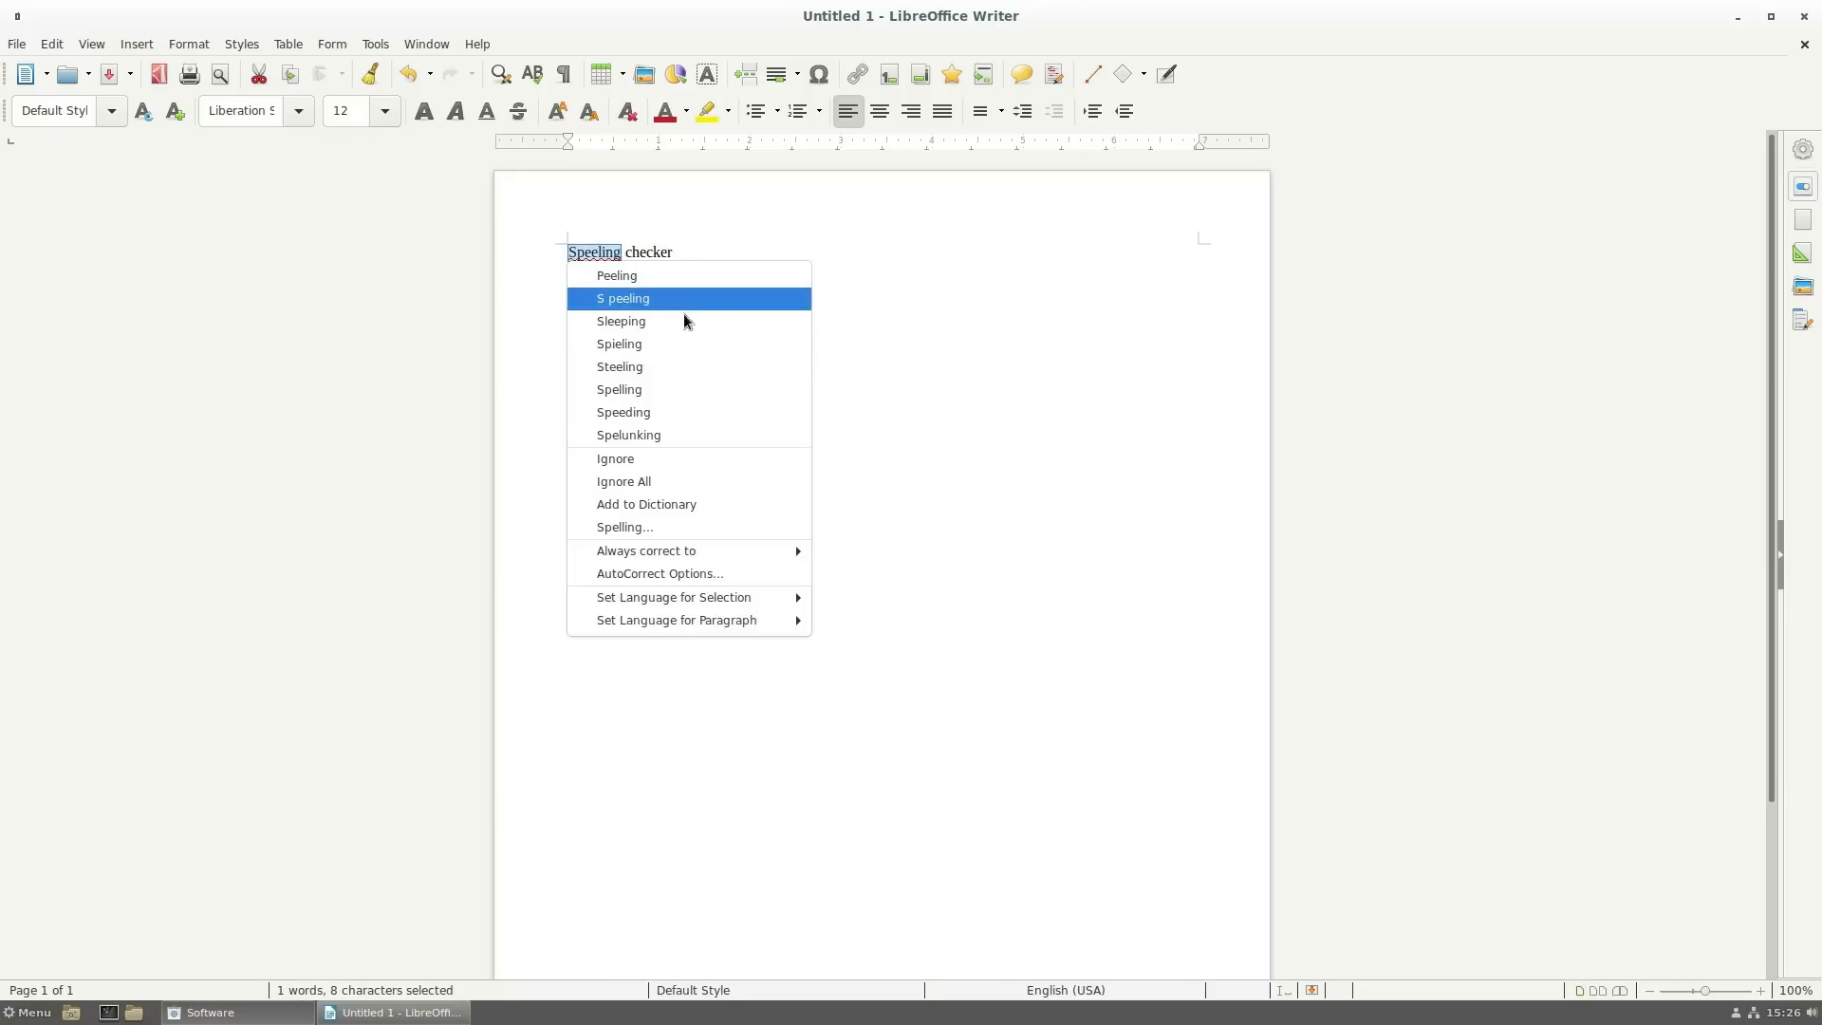
click(679, 399)
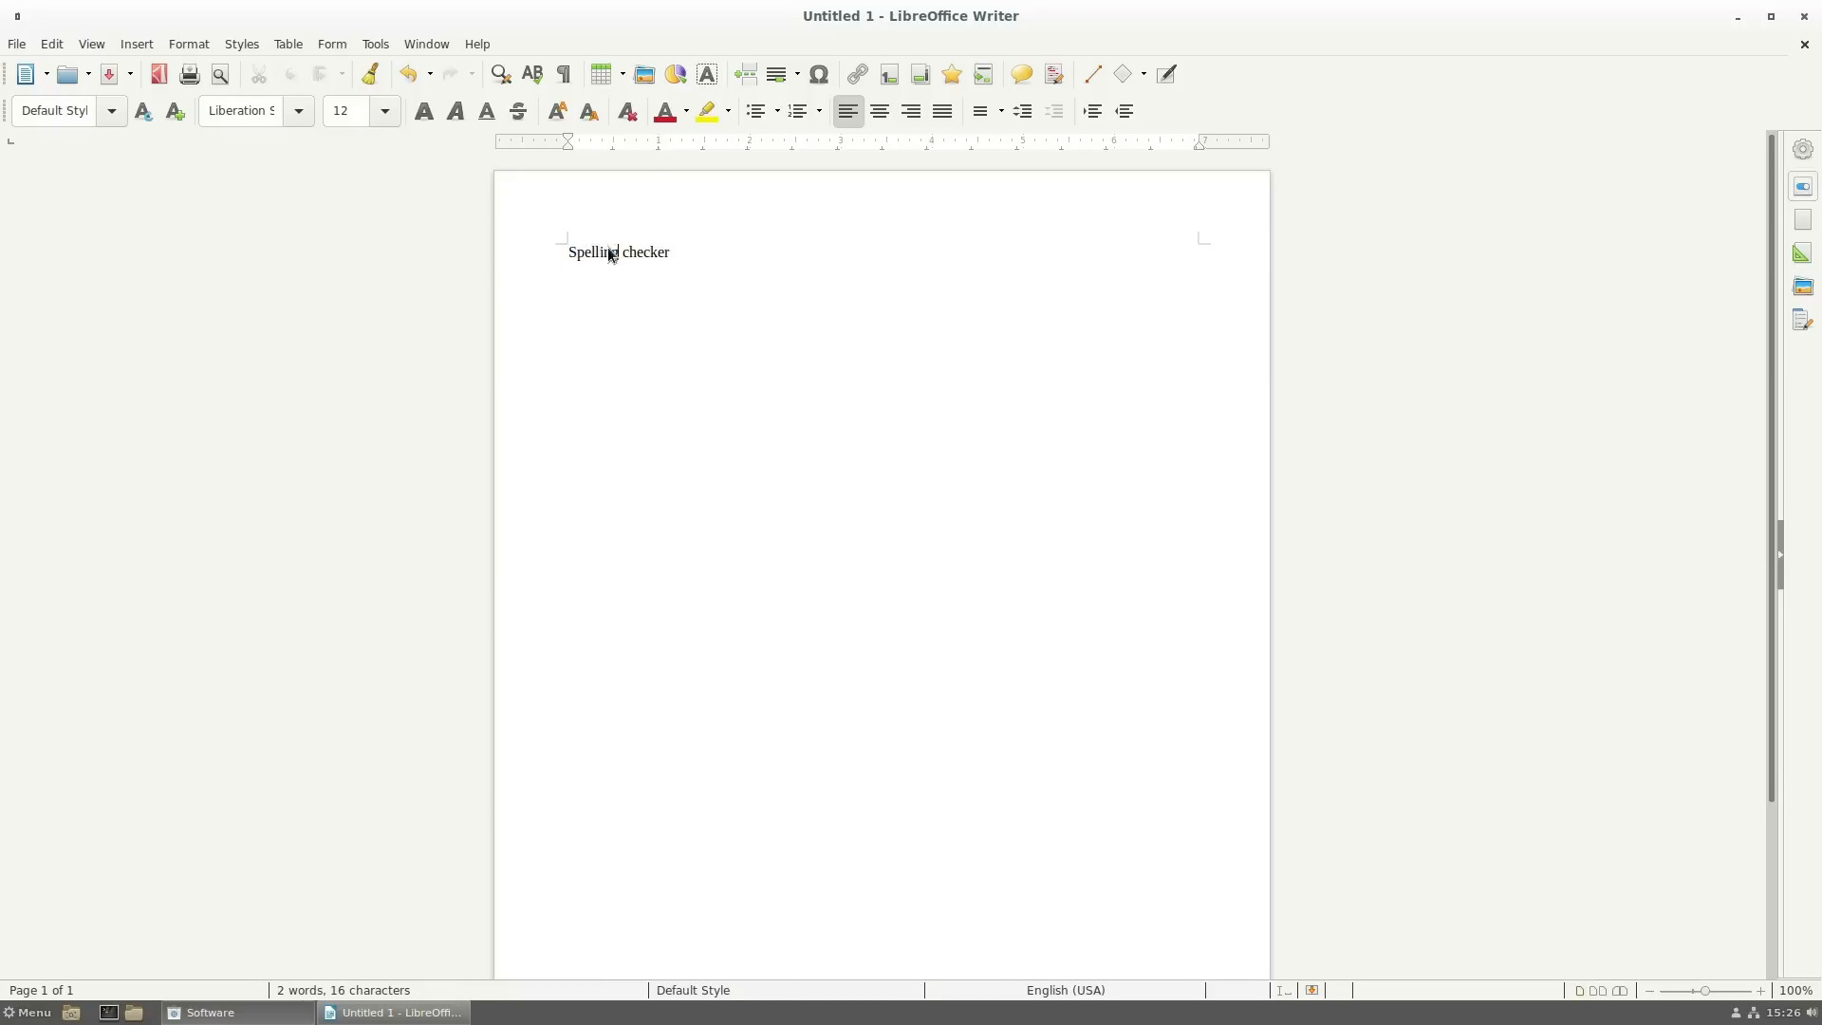
right_click(609, 250)
mouse_move(691, 406)
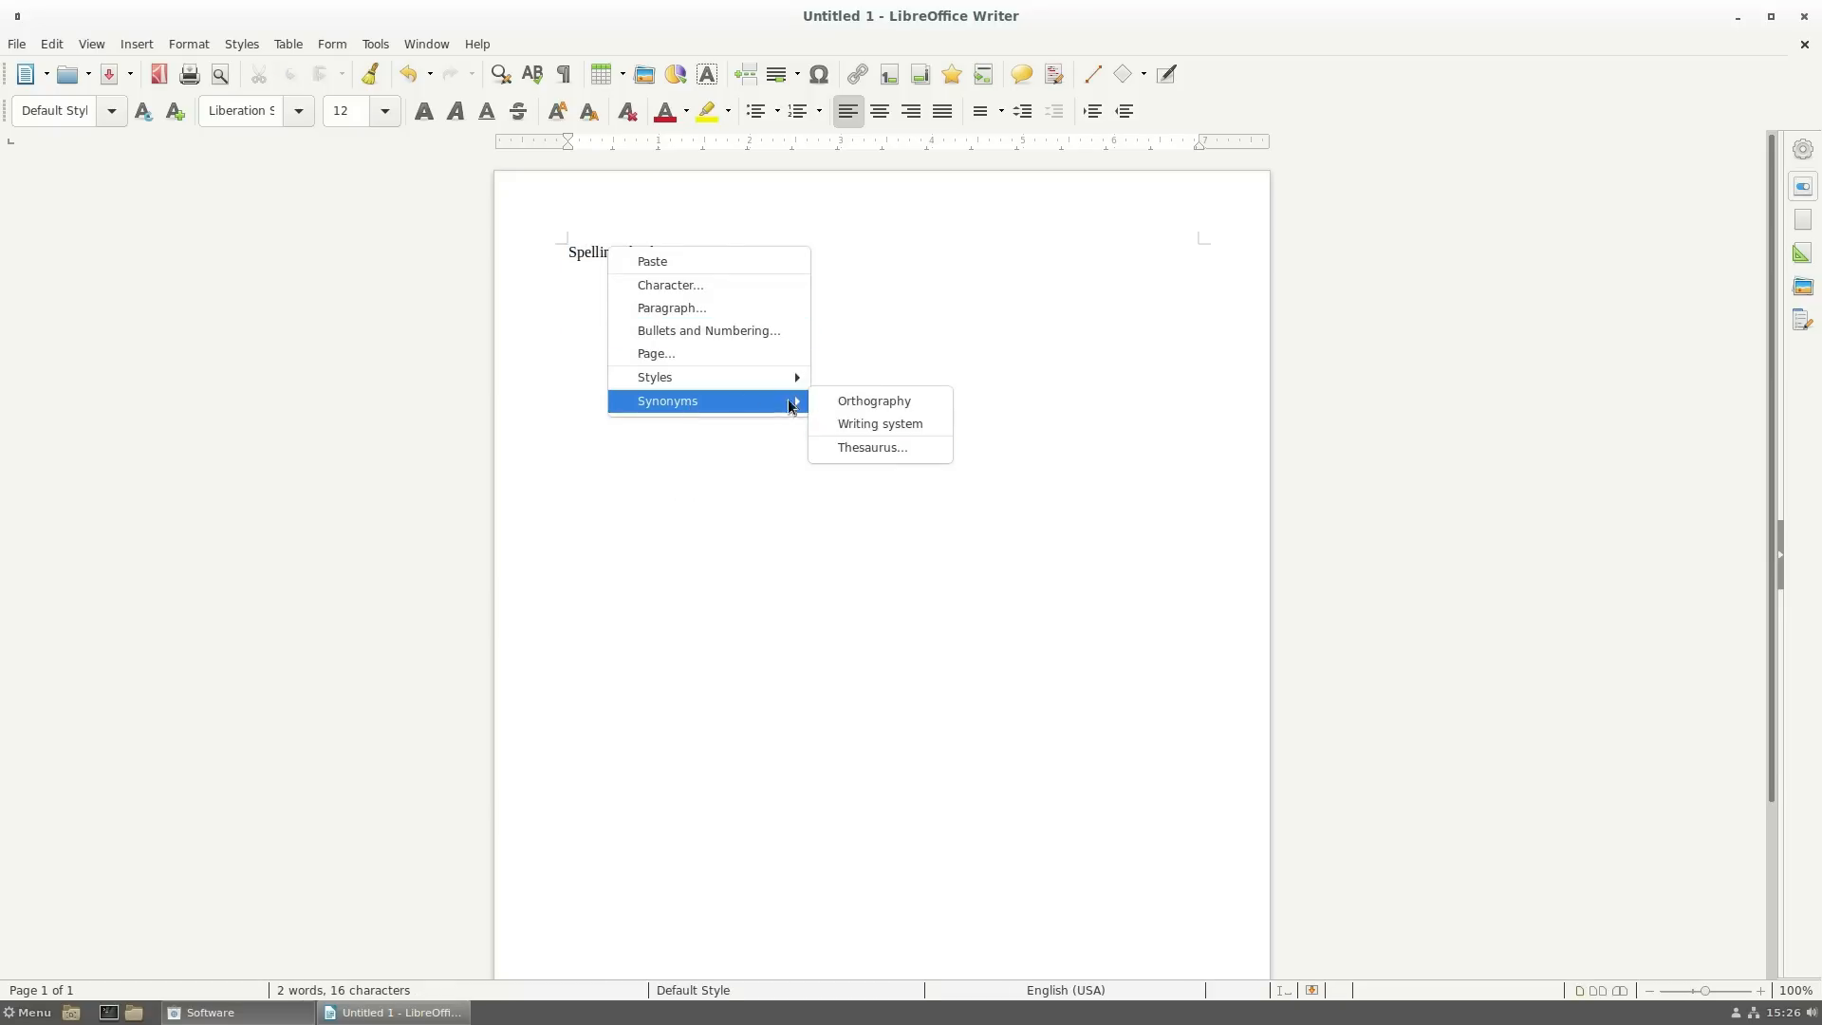
click(887, 248)
- Browse the View menu, then view the About LibreOffice box (version 6.1.5.2) and close it
click(120, 44)
mouse_move(93, 47)
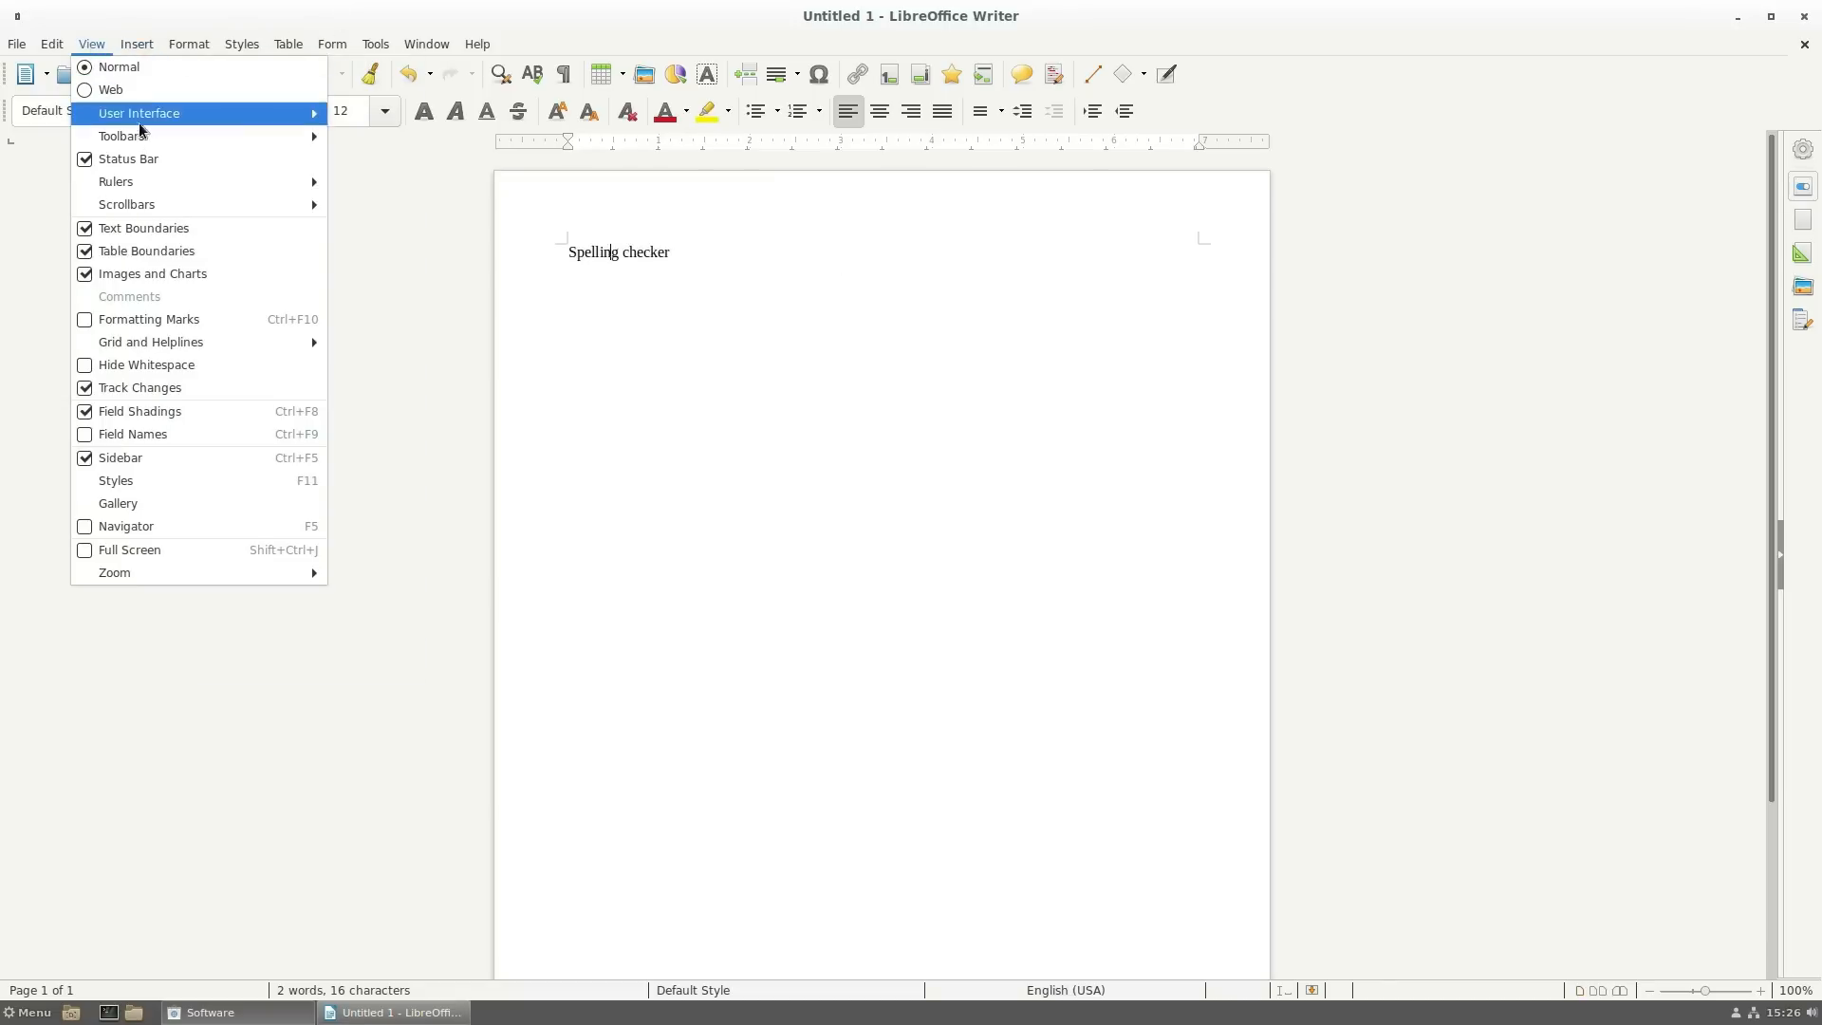
mouse_move(152, 113)
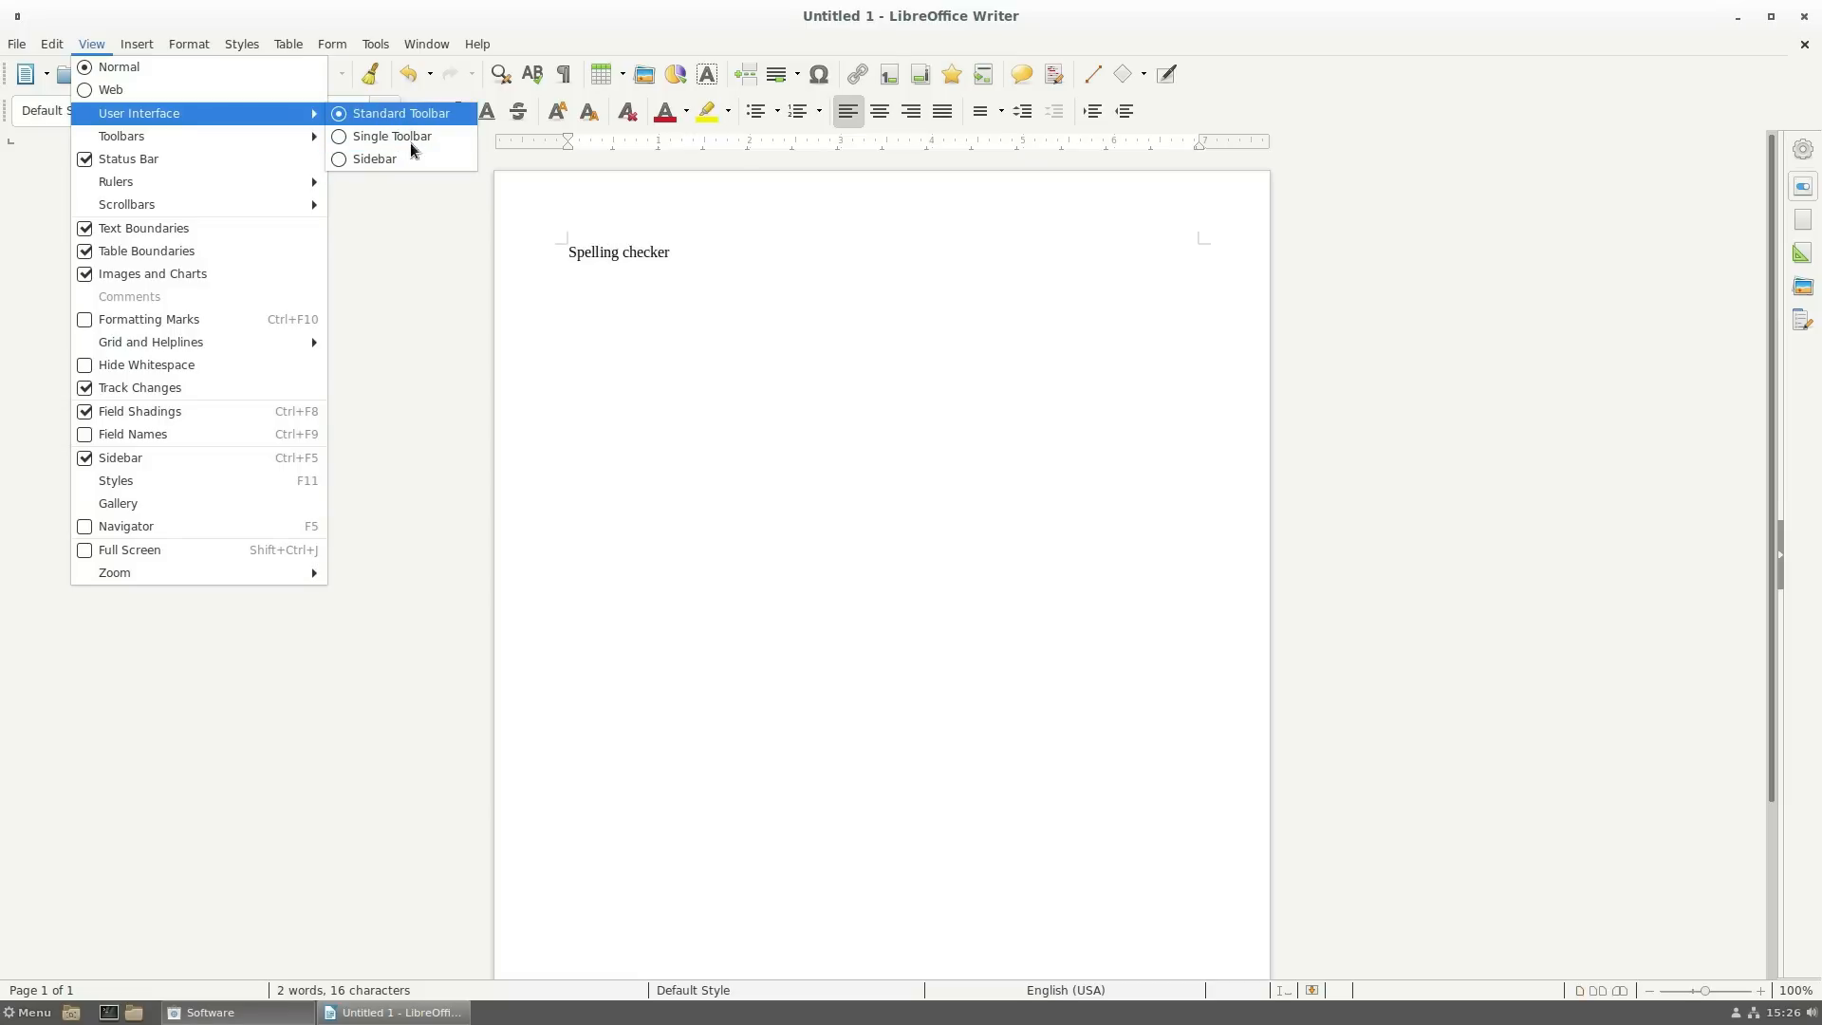
click(399, 201)
click(479, 44)
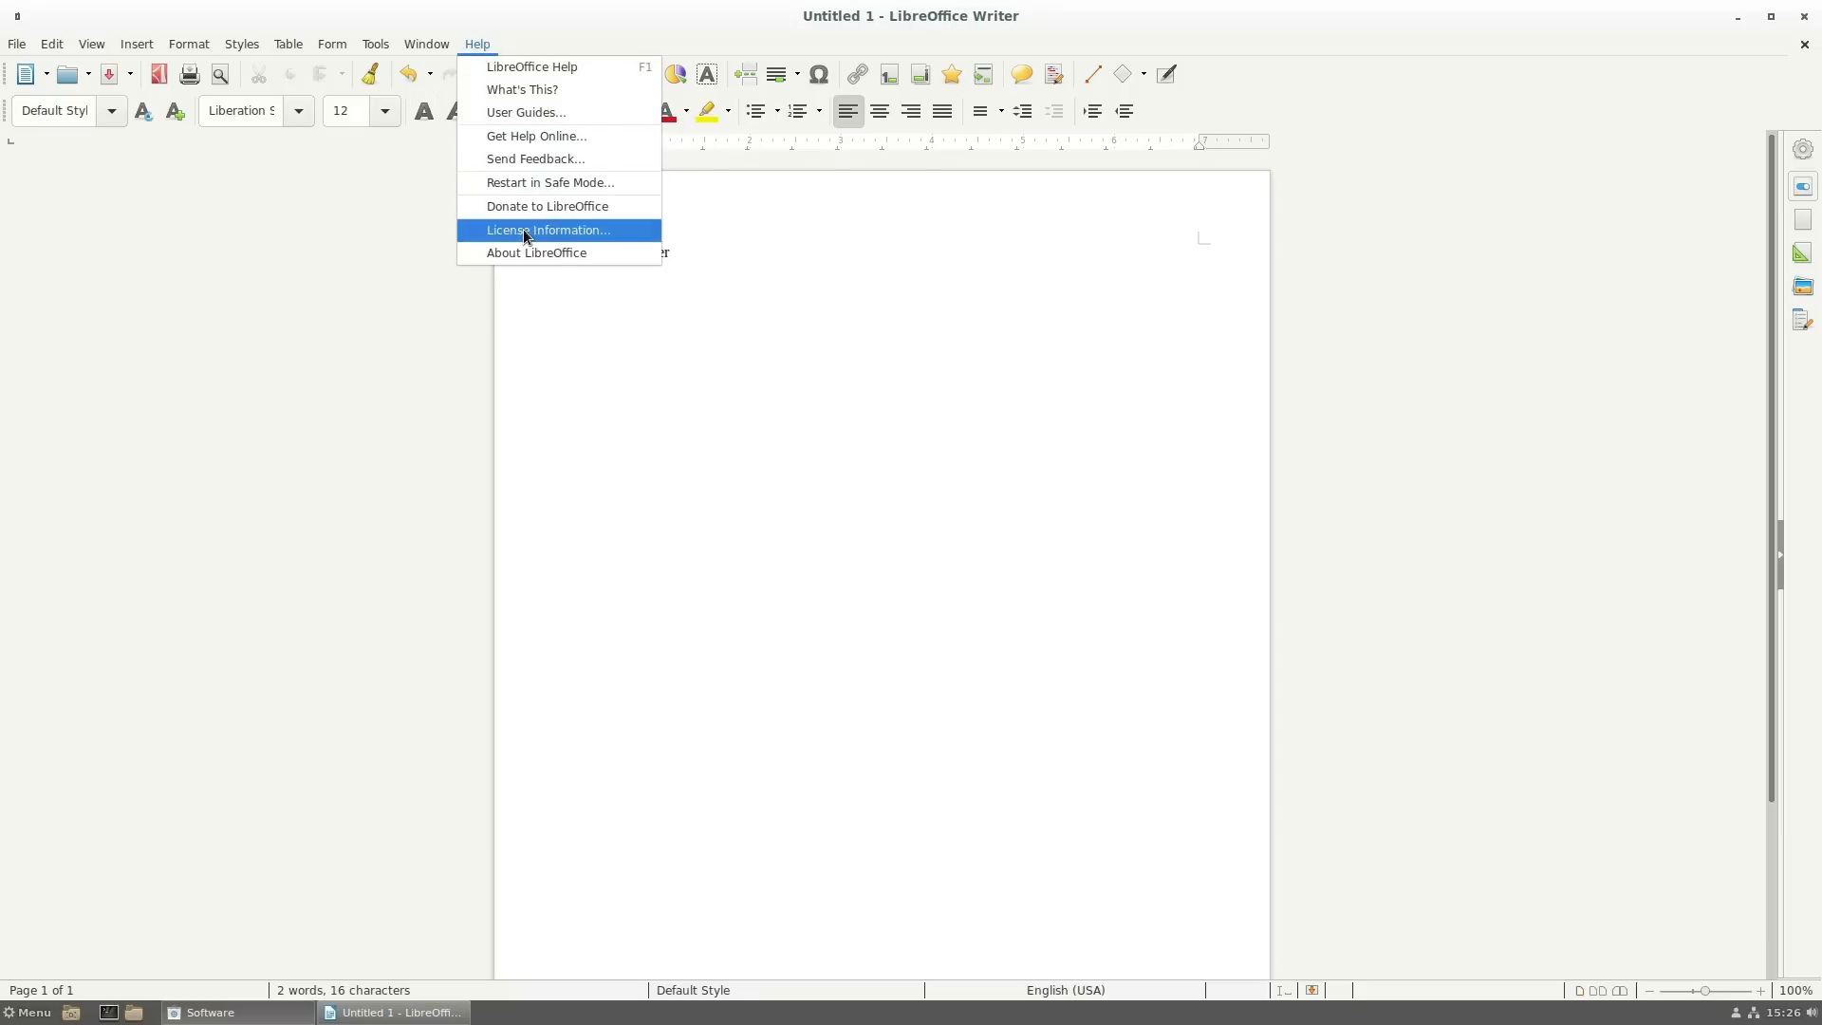
click(806, 358)
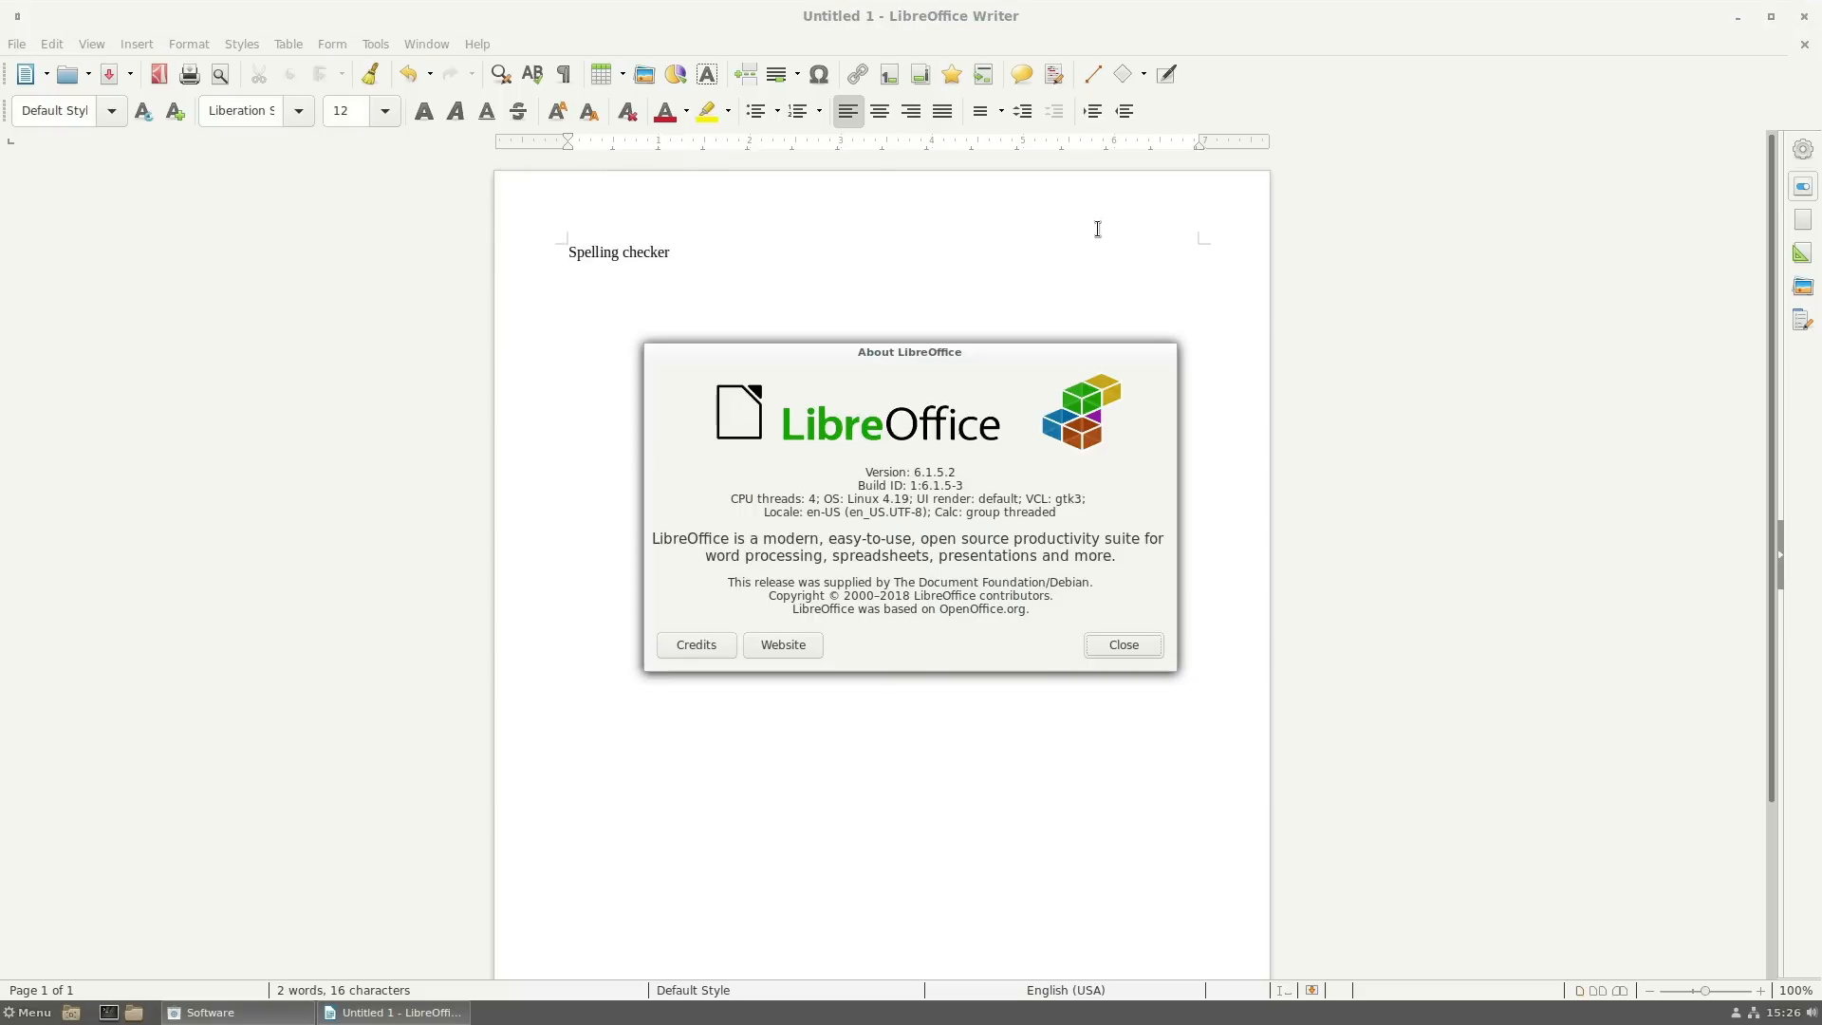
click(1112, 655)
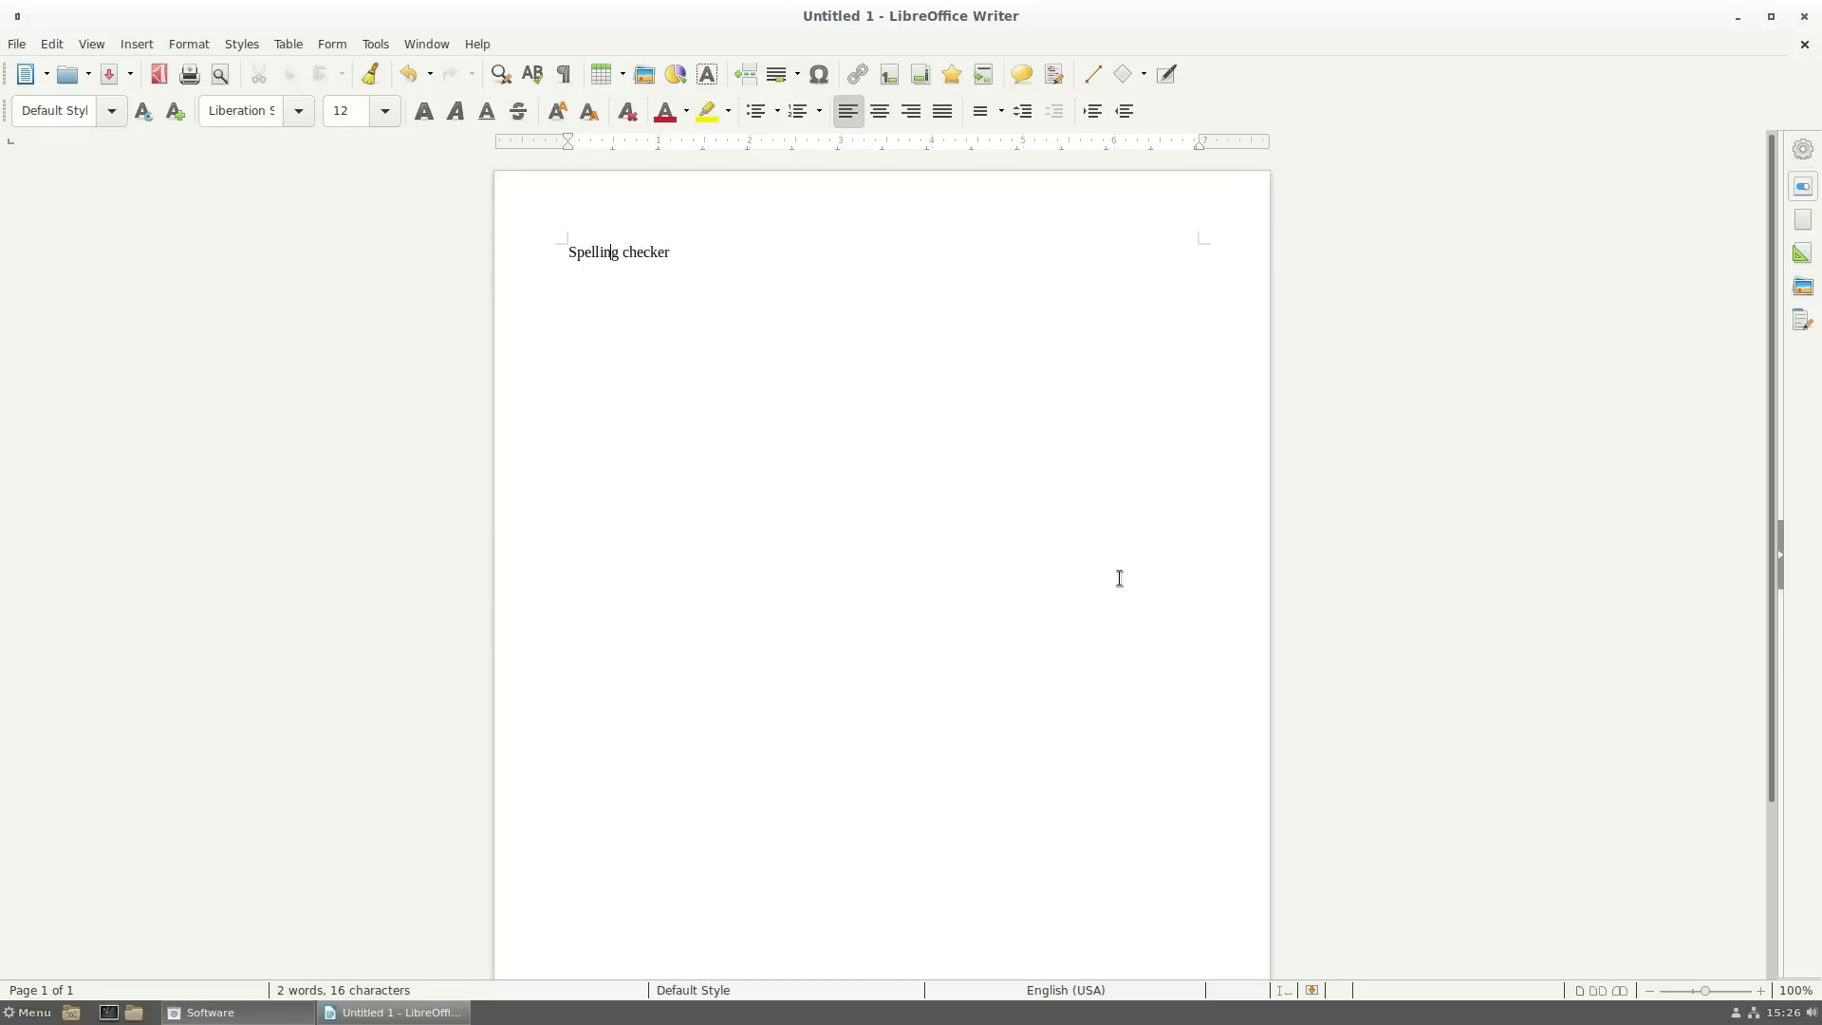
- Close Writer without saving and move the Kdenlive Software window up and right
click(1808, 17)
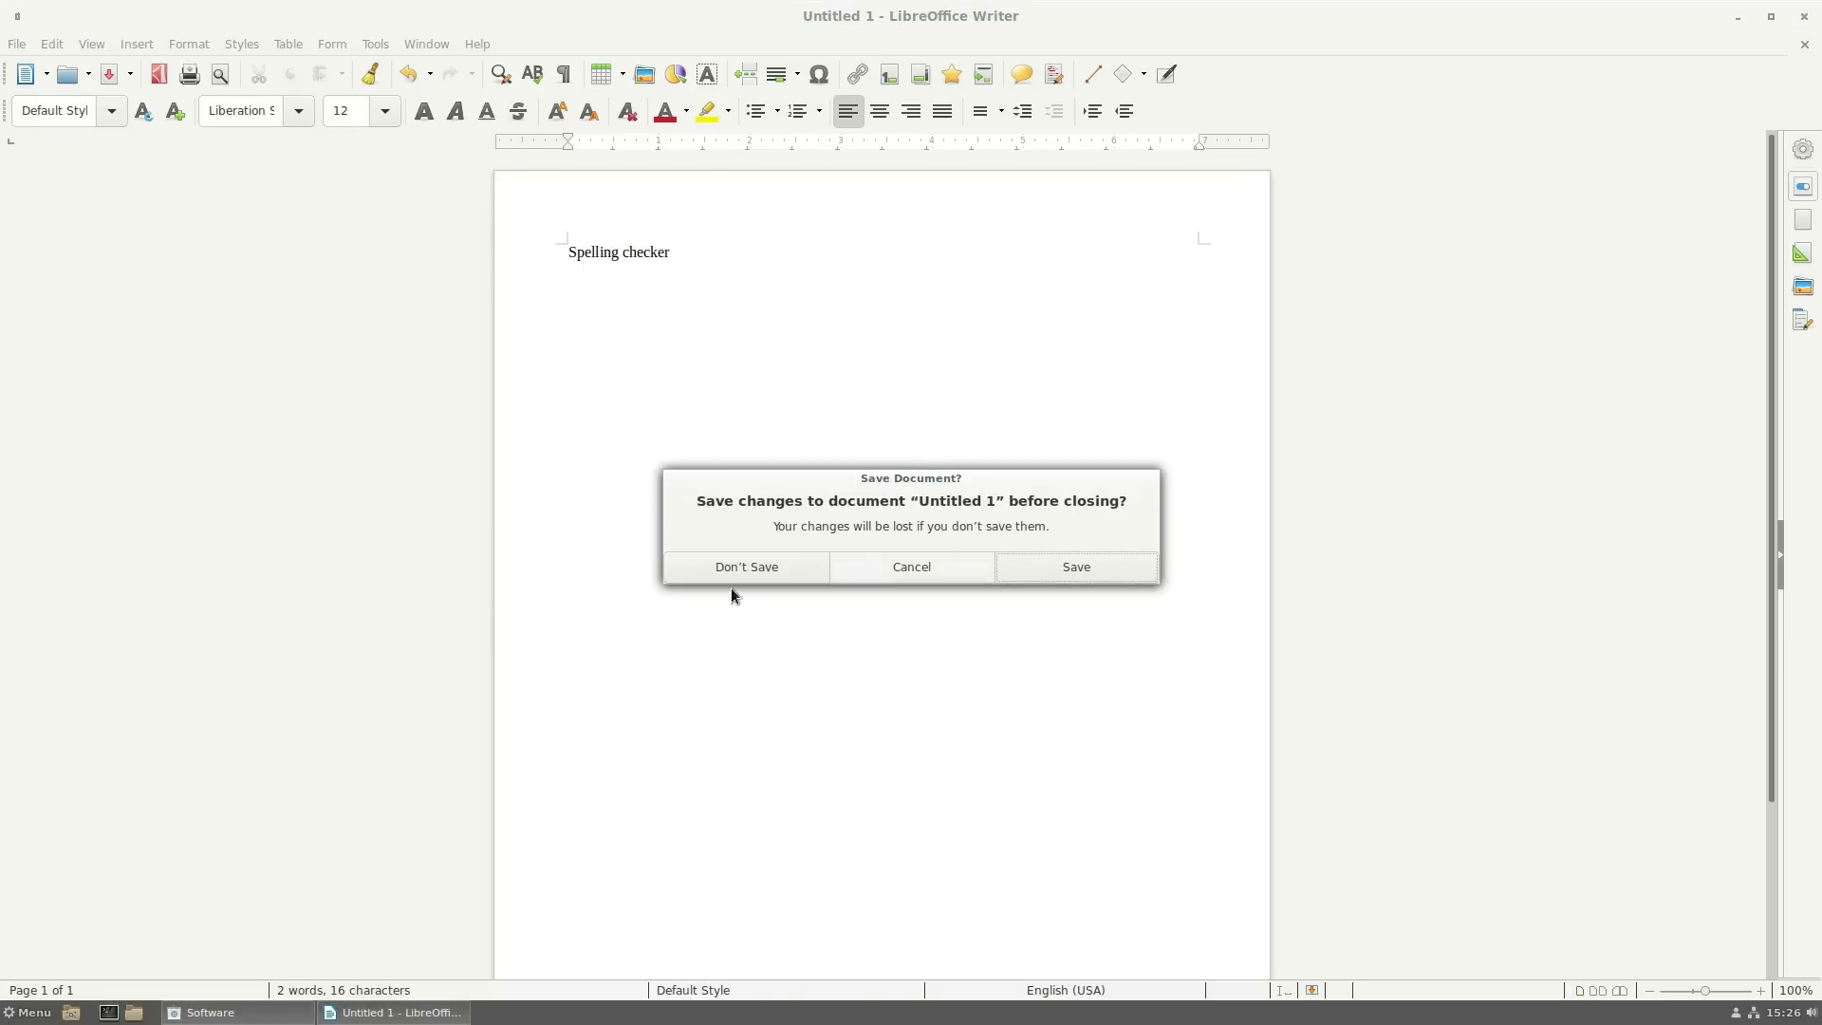
click(756, 567)
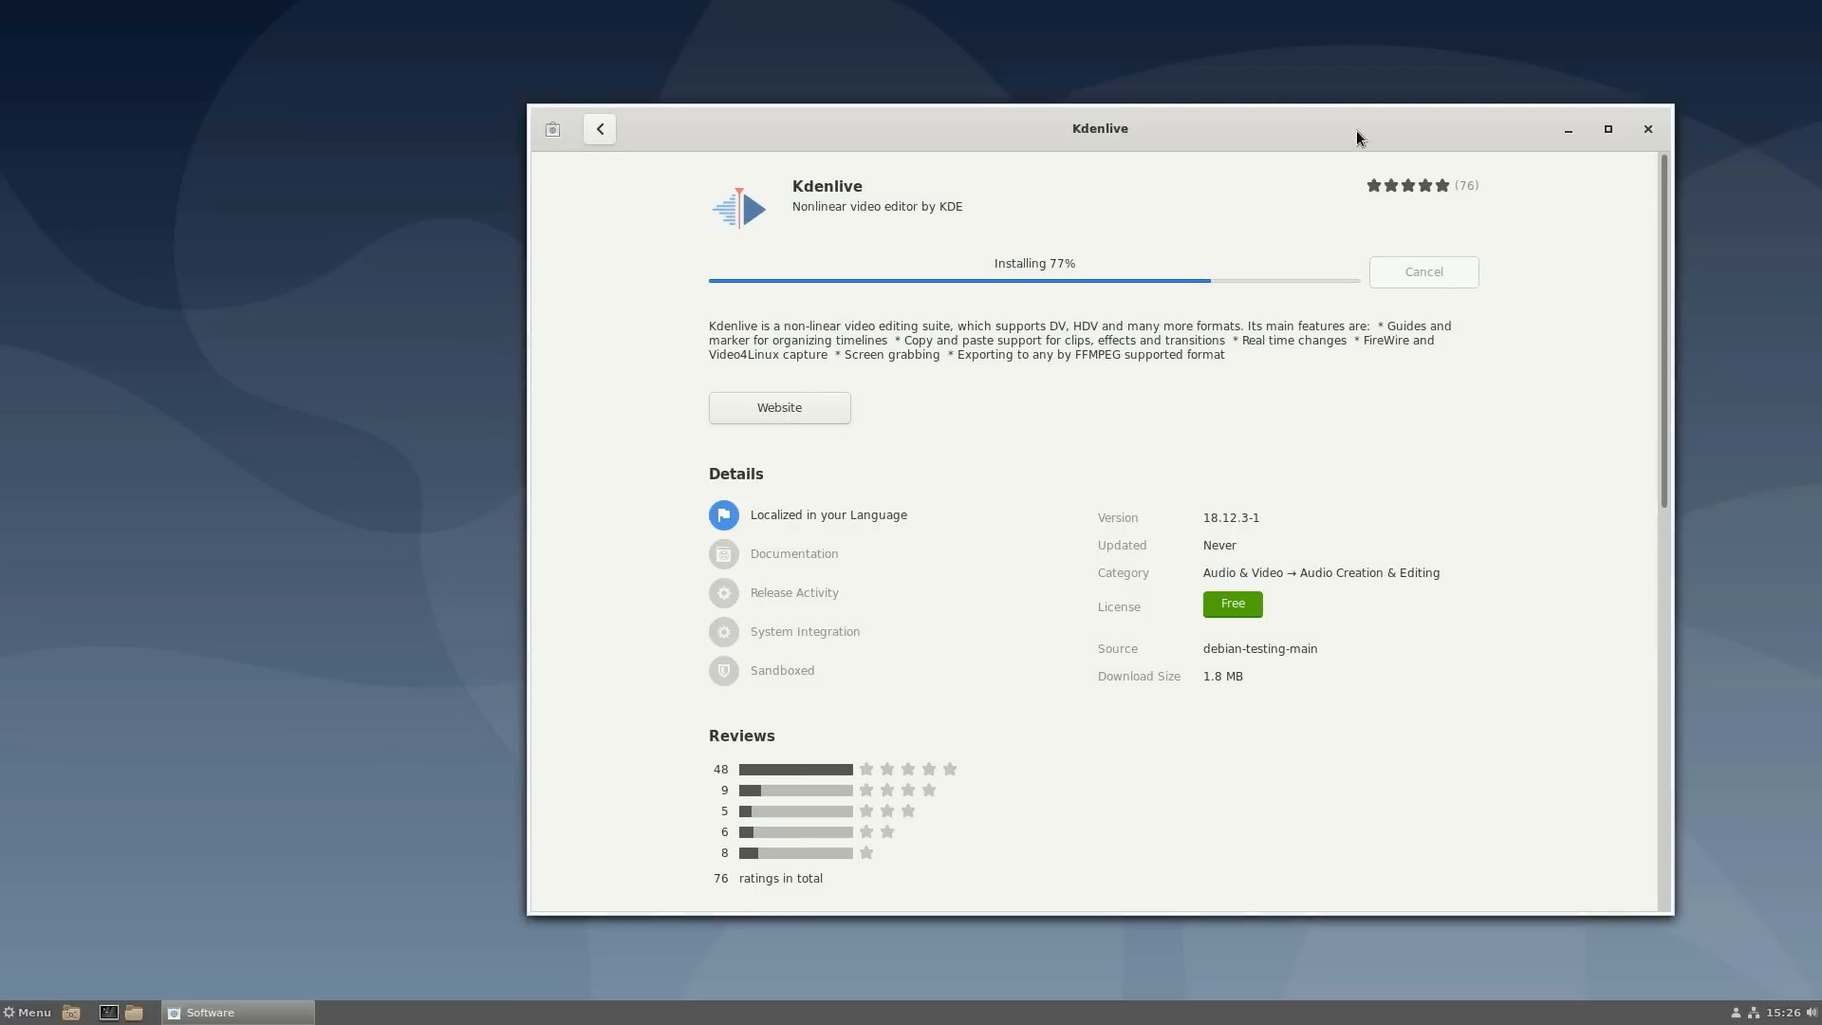
drag(1302, 134, 1386, 91)
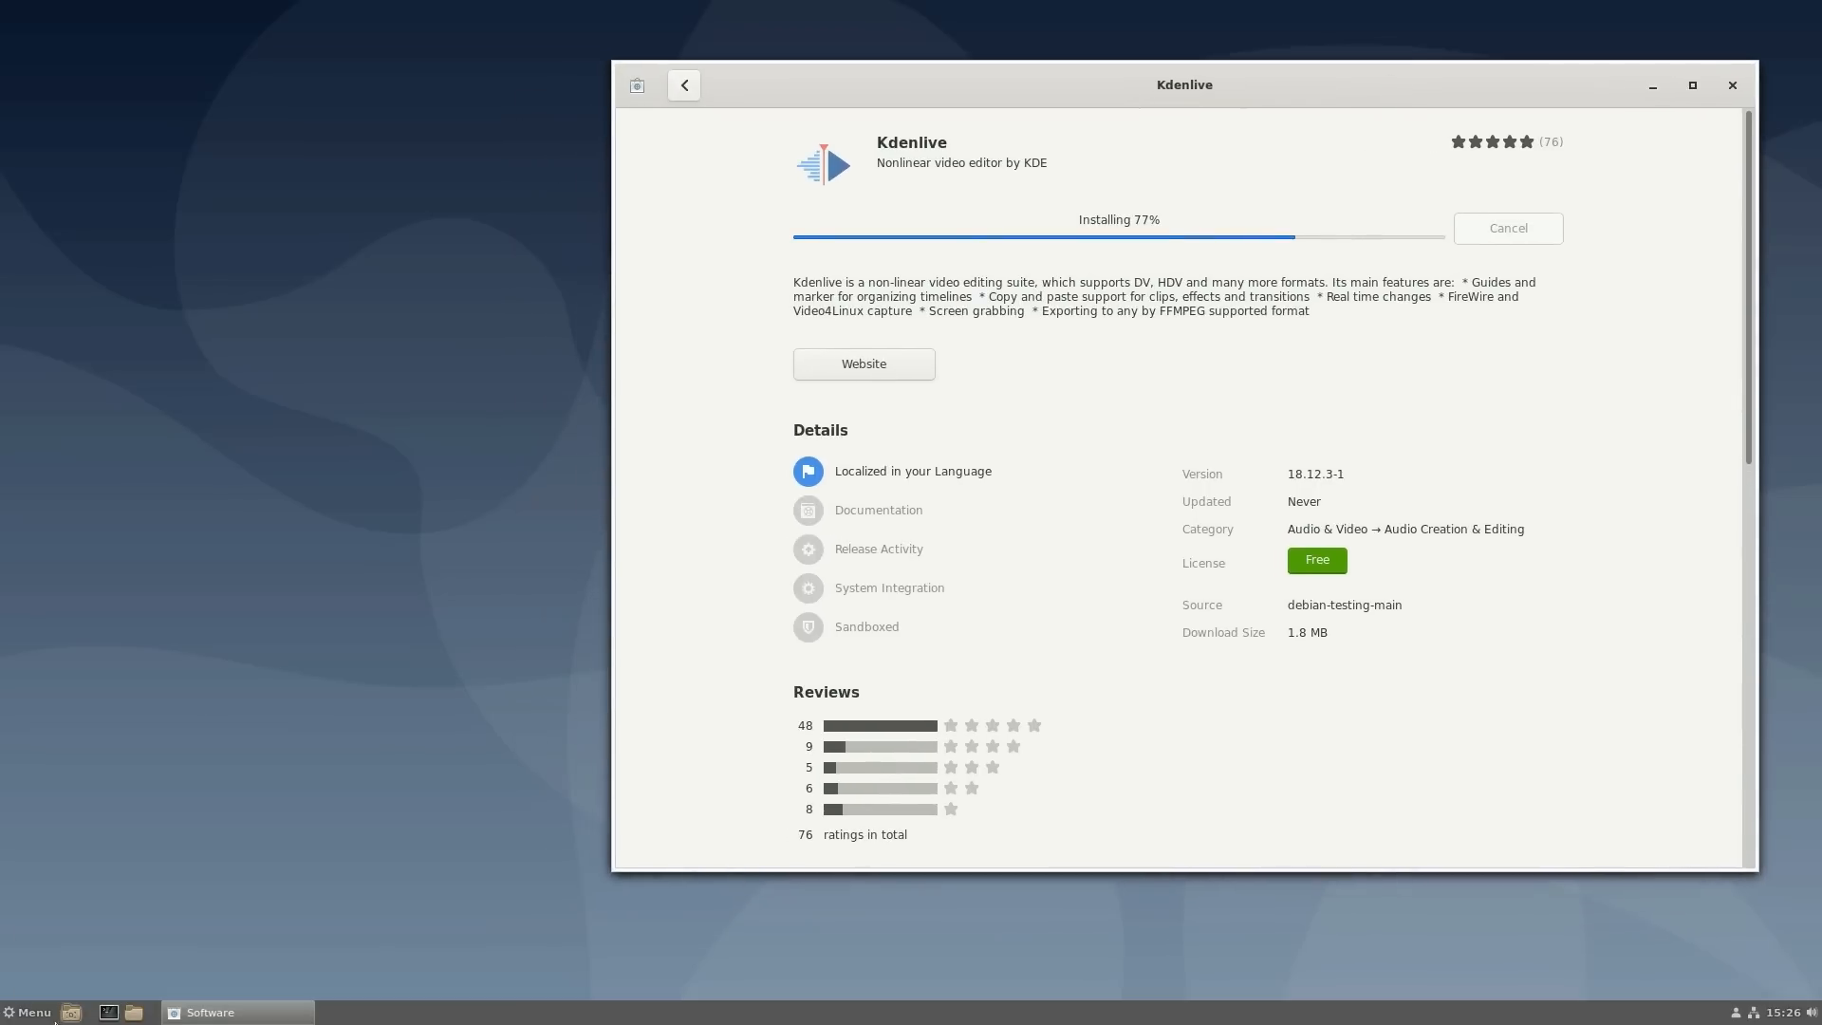
- Open System Settings from the Cinnamon application menu
click(32, 1013)
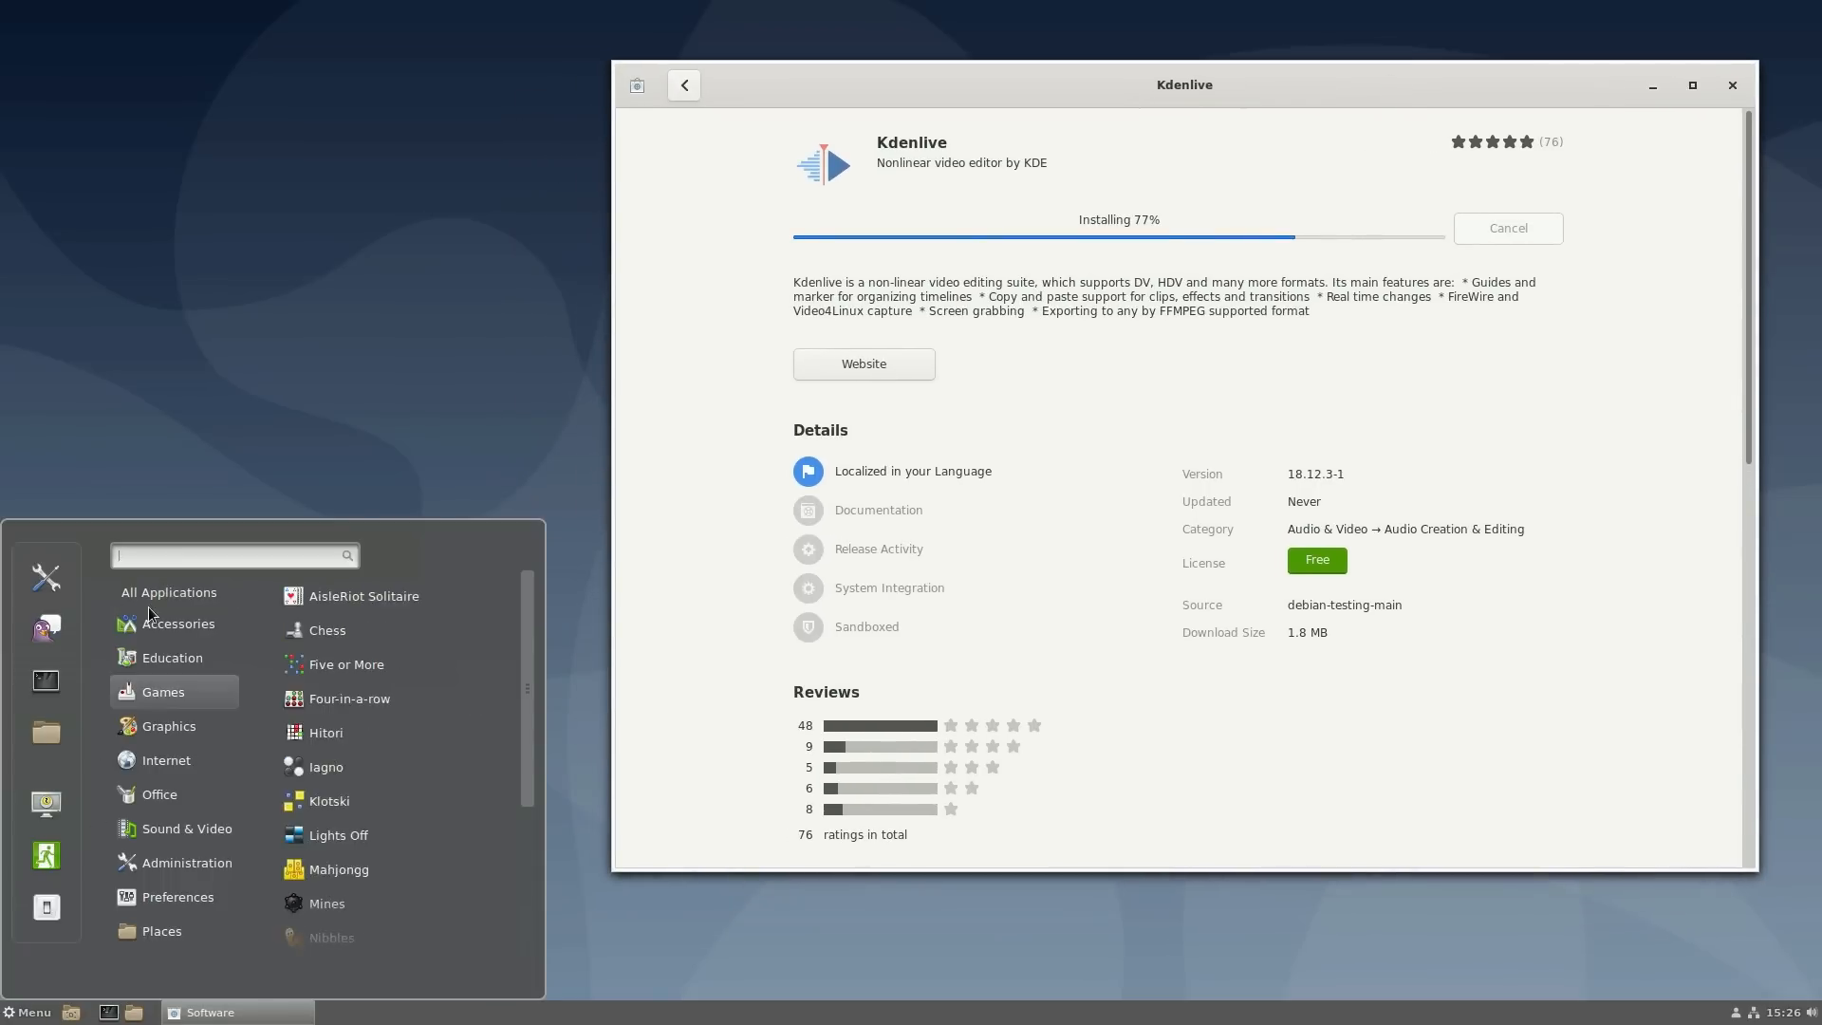
mouse_move(137, 731)
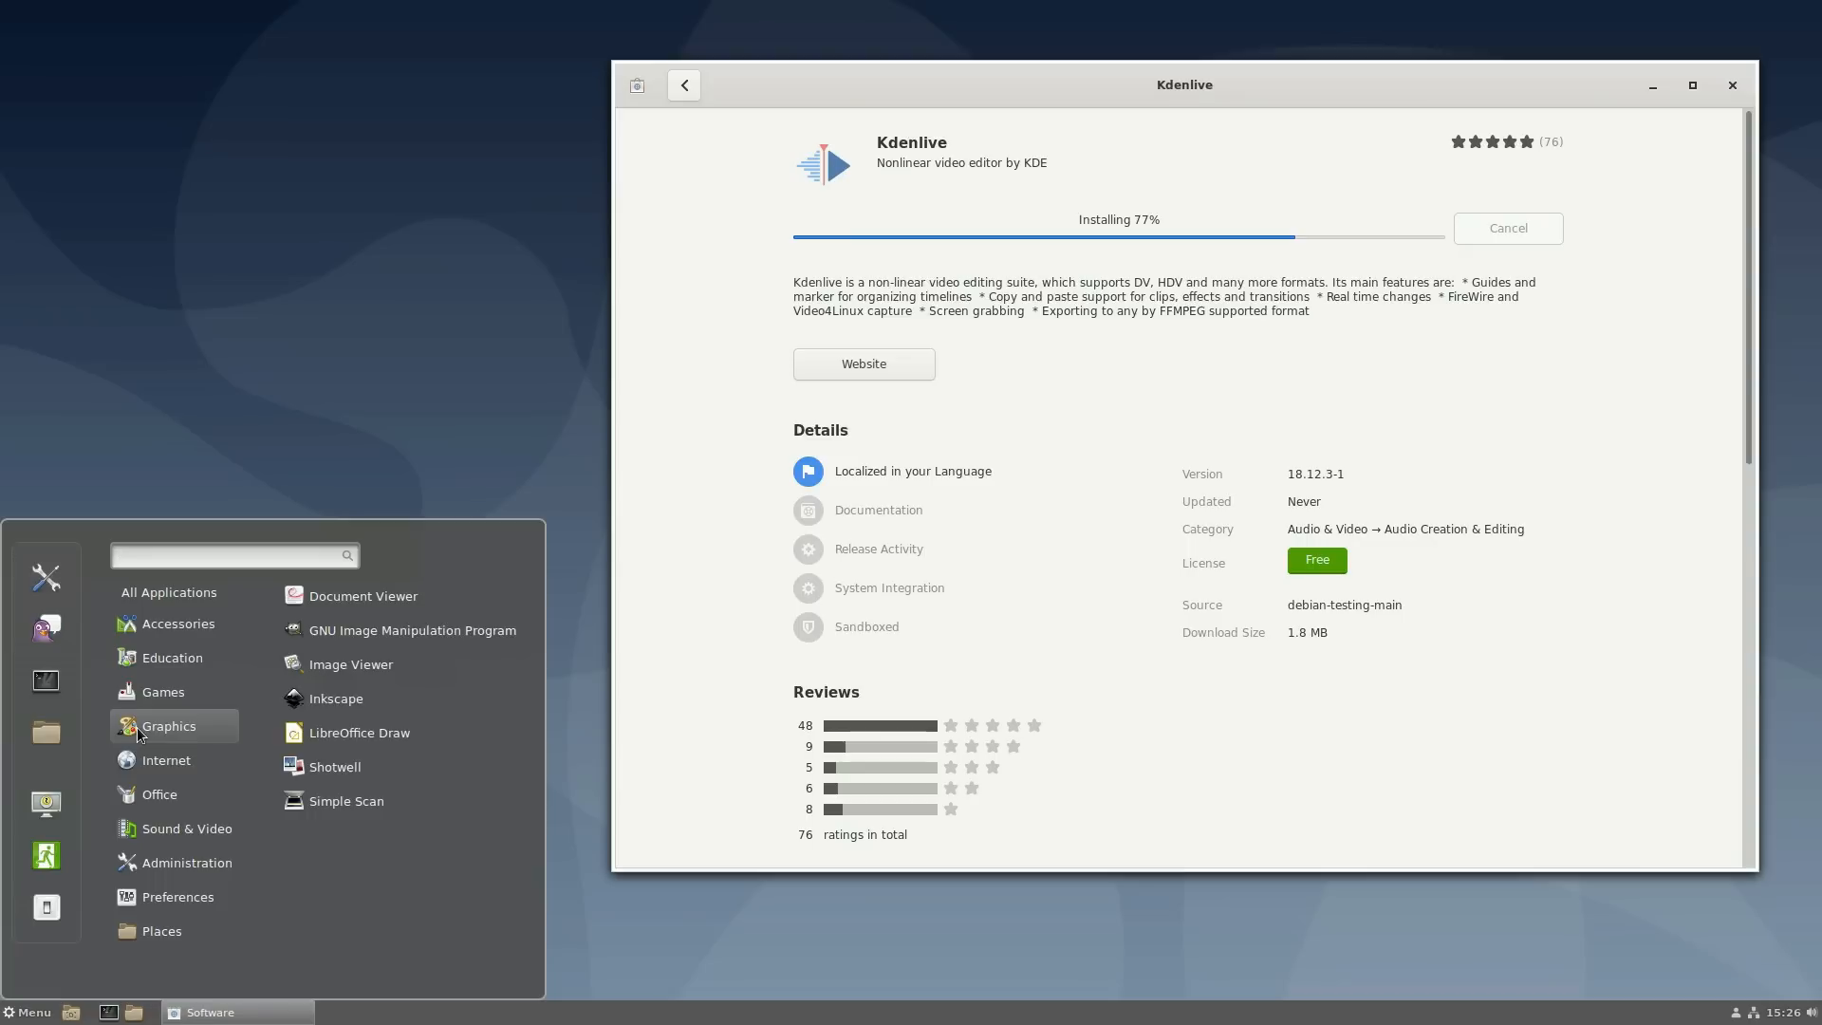
click(48, 573)
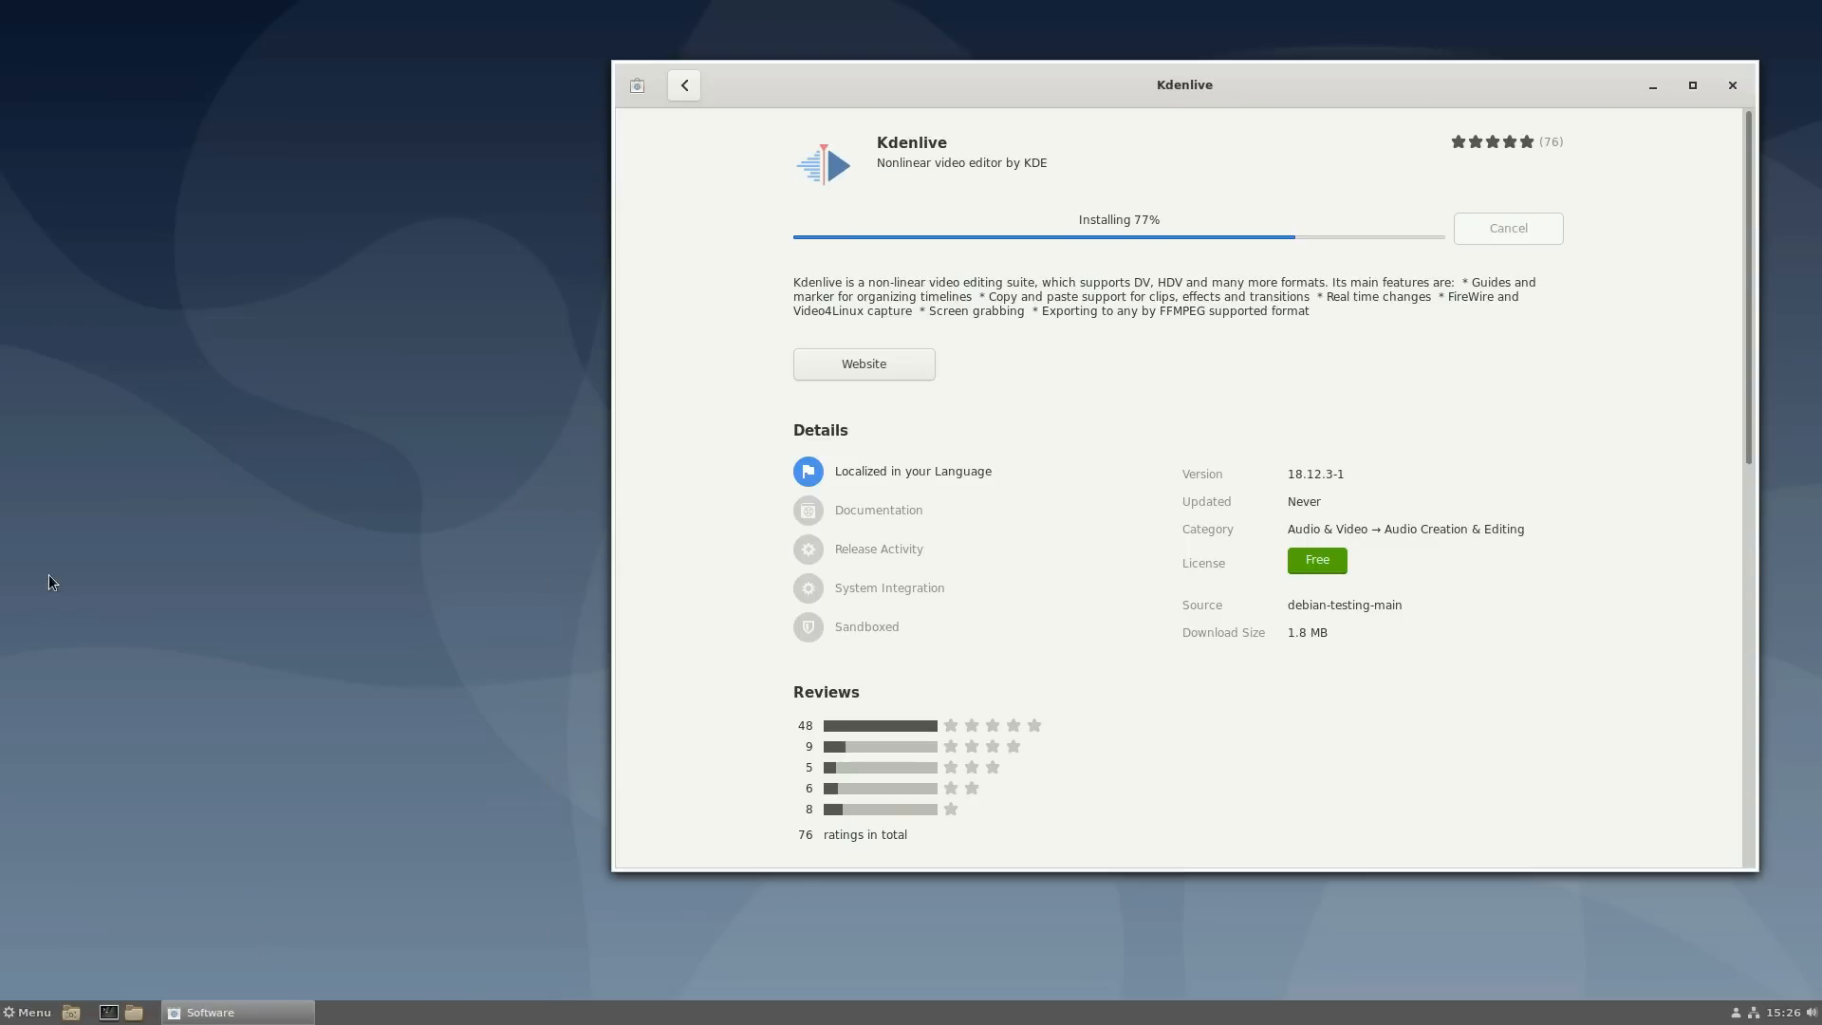
- In Themes, try the Green-Submarine and Menta desktop themes, settling on BlueMenta
click(945, 366)
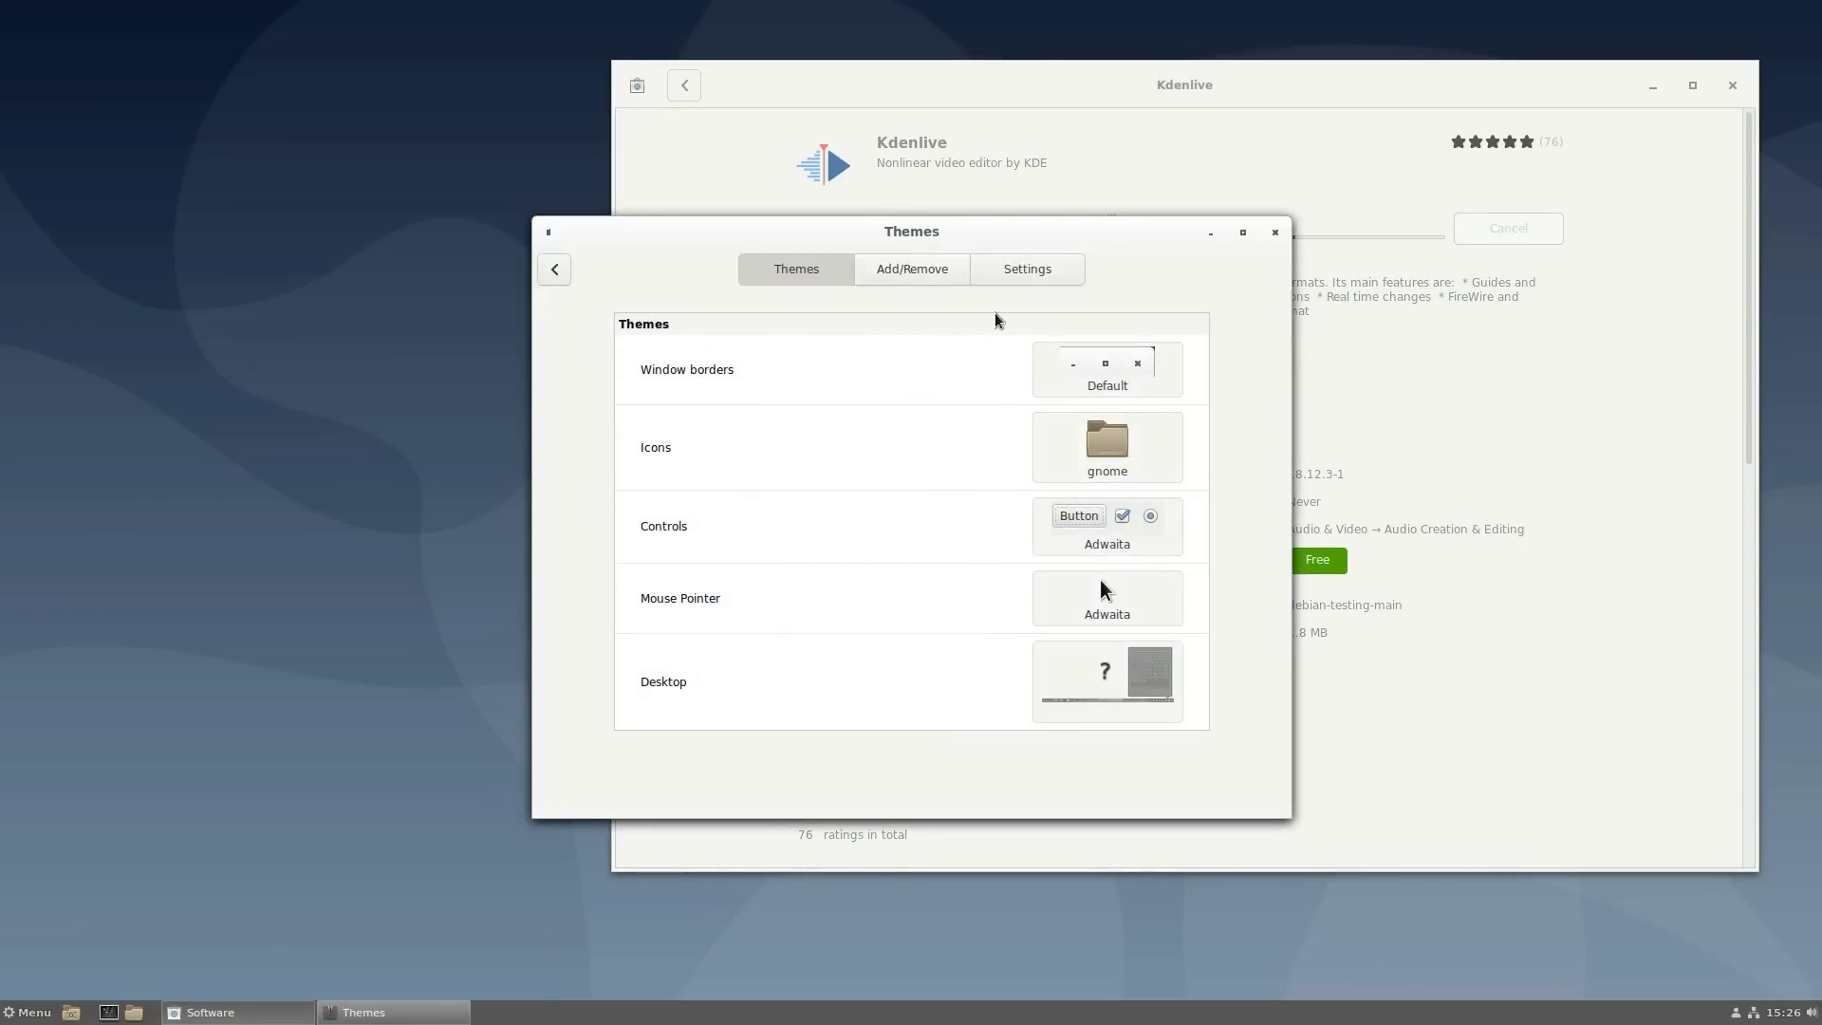
click(1155, 376)
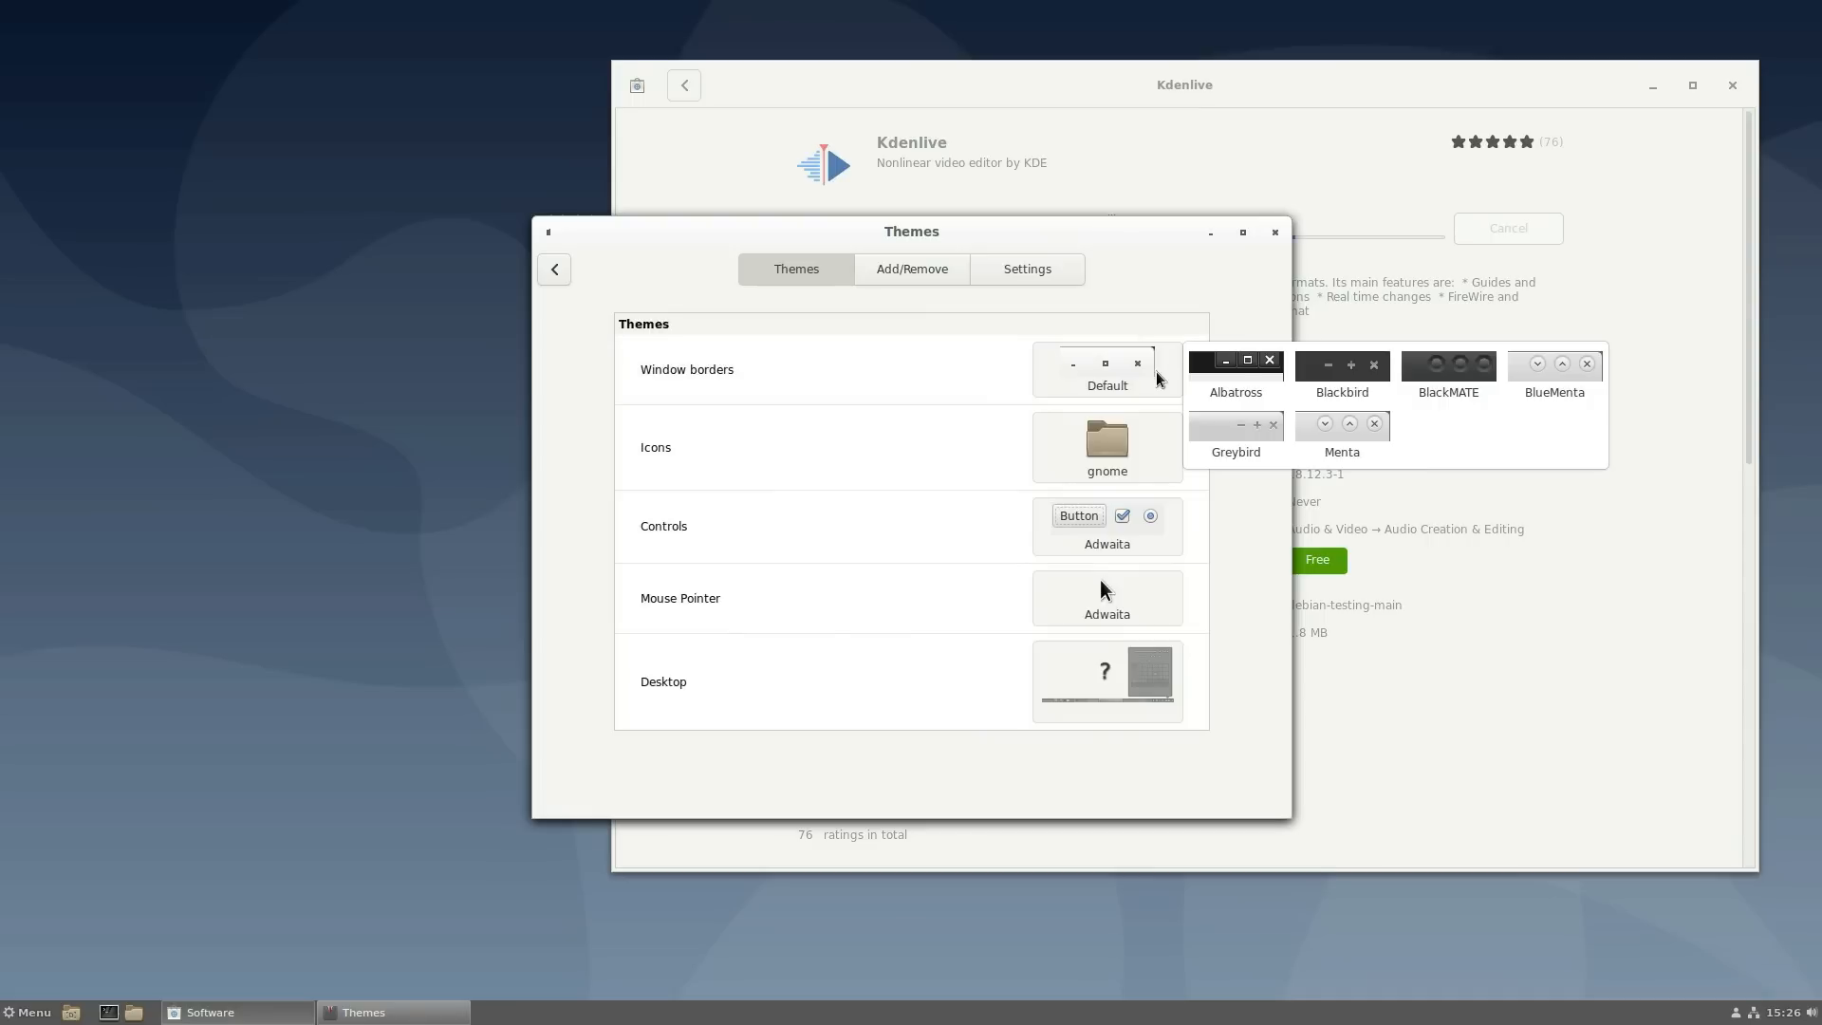
click(1118, 485)
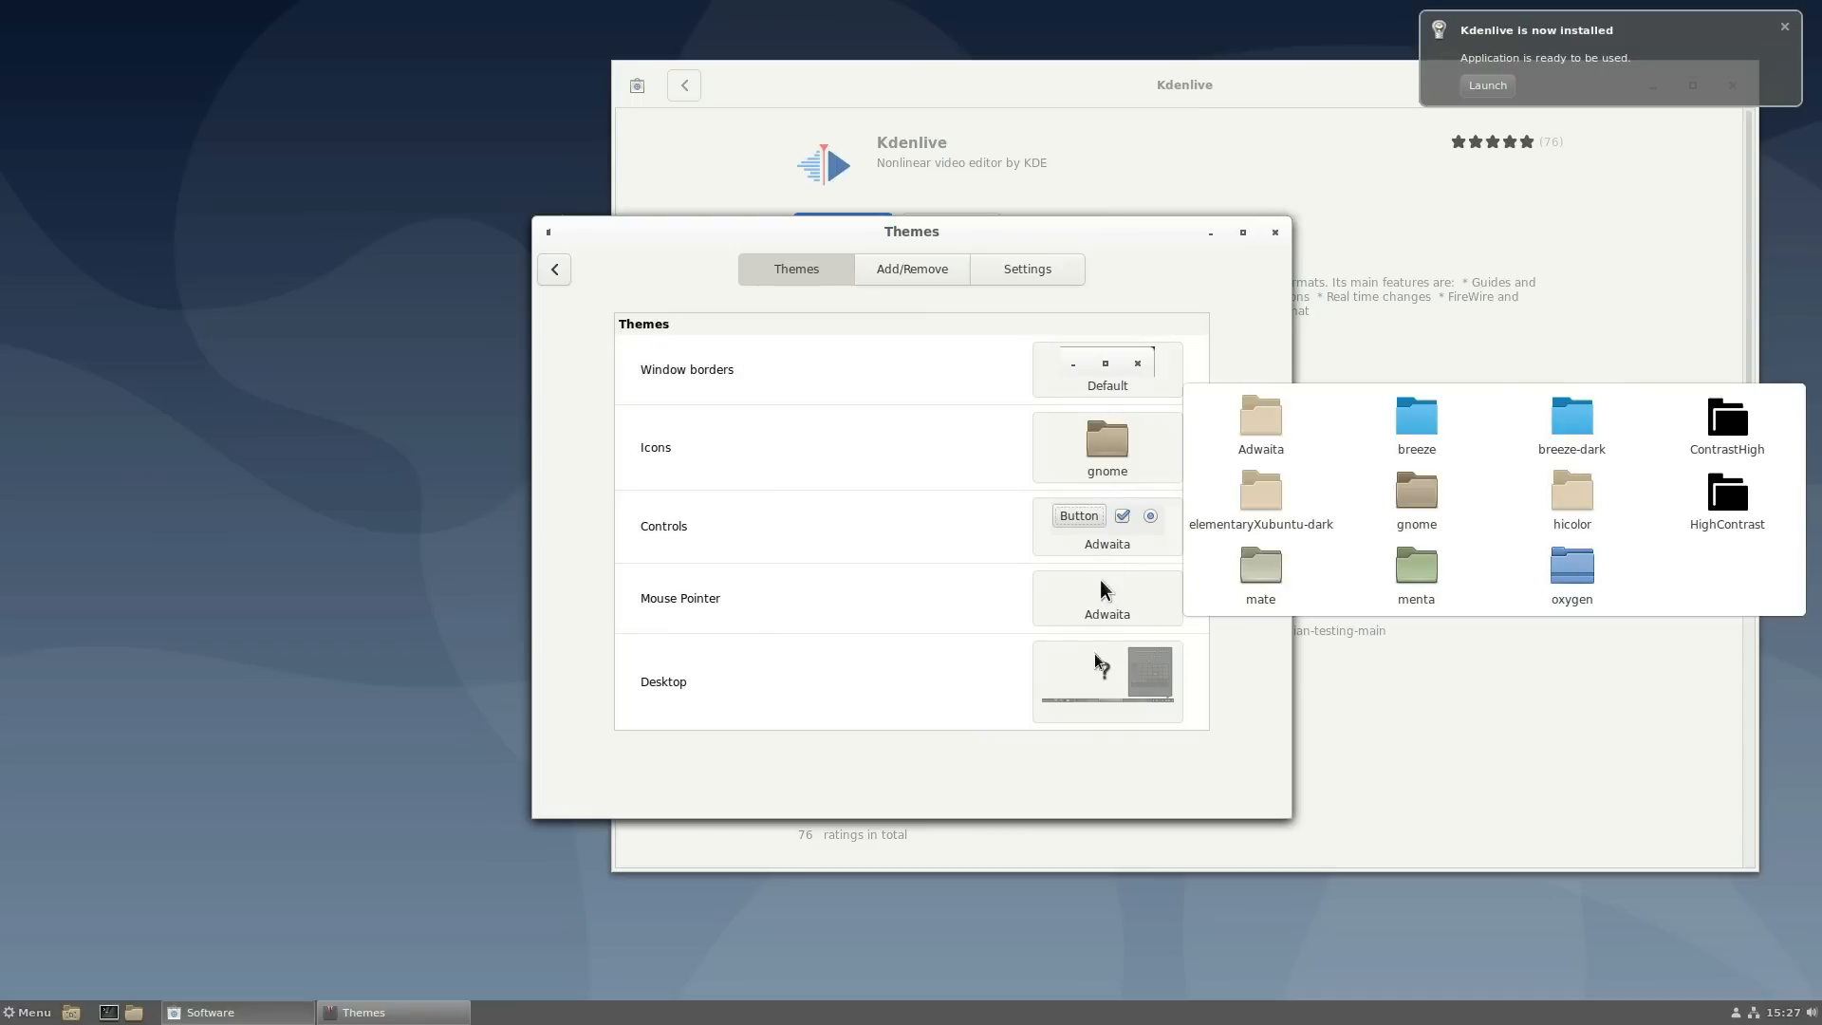
click(1107, 700)
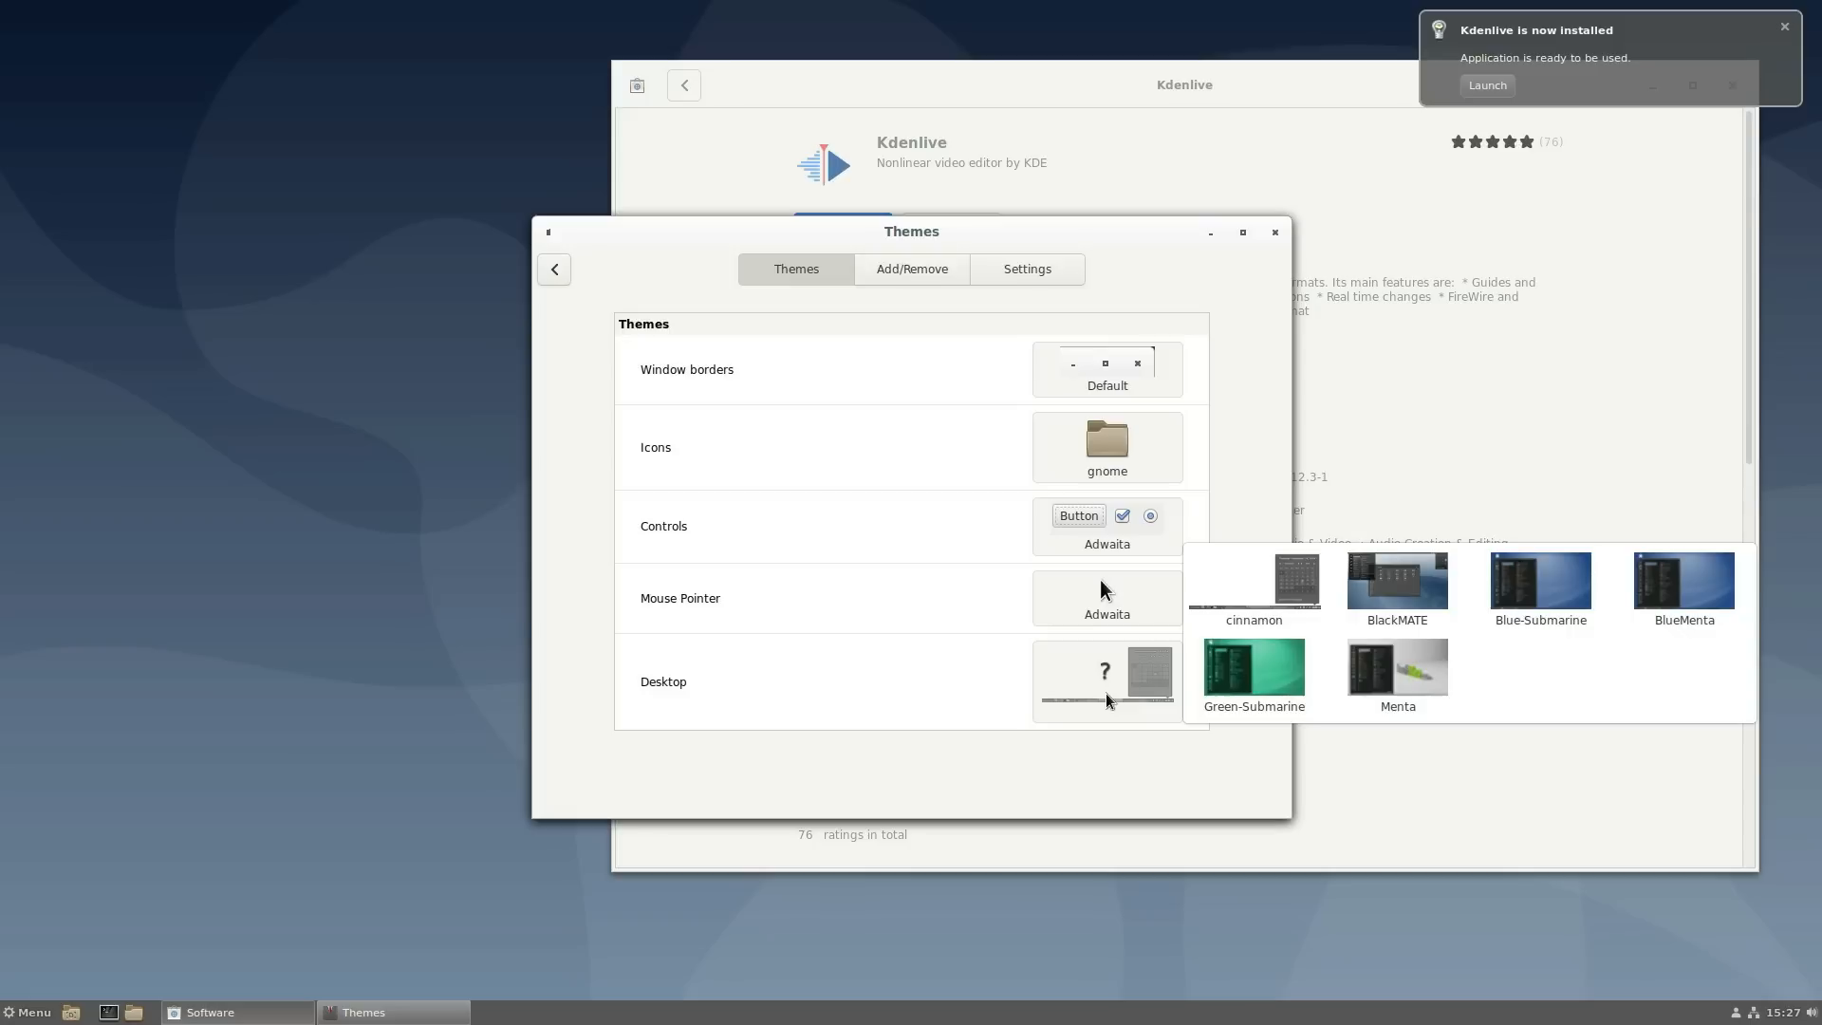
click(1255, 669)
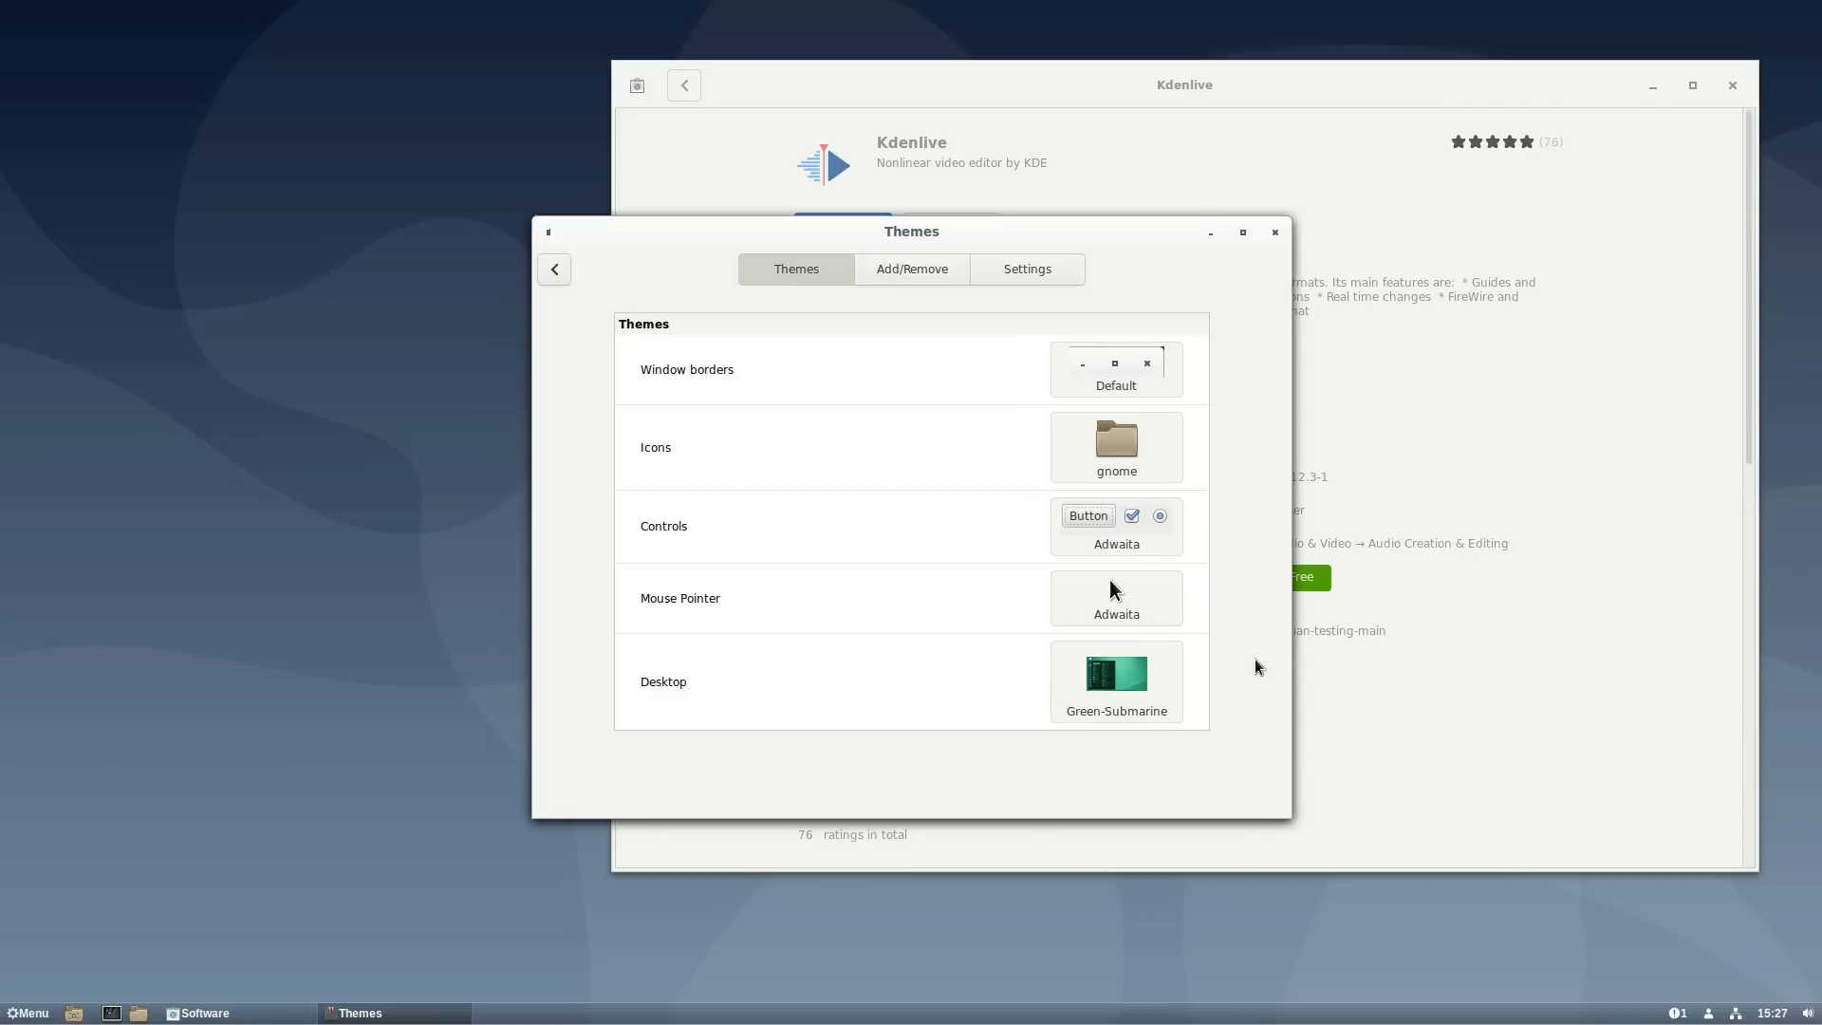
click(27, 1013)
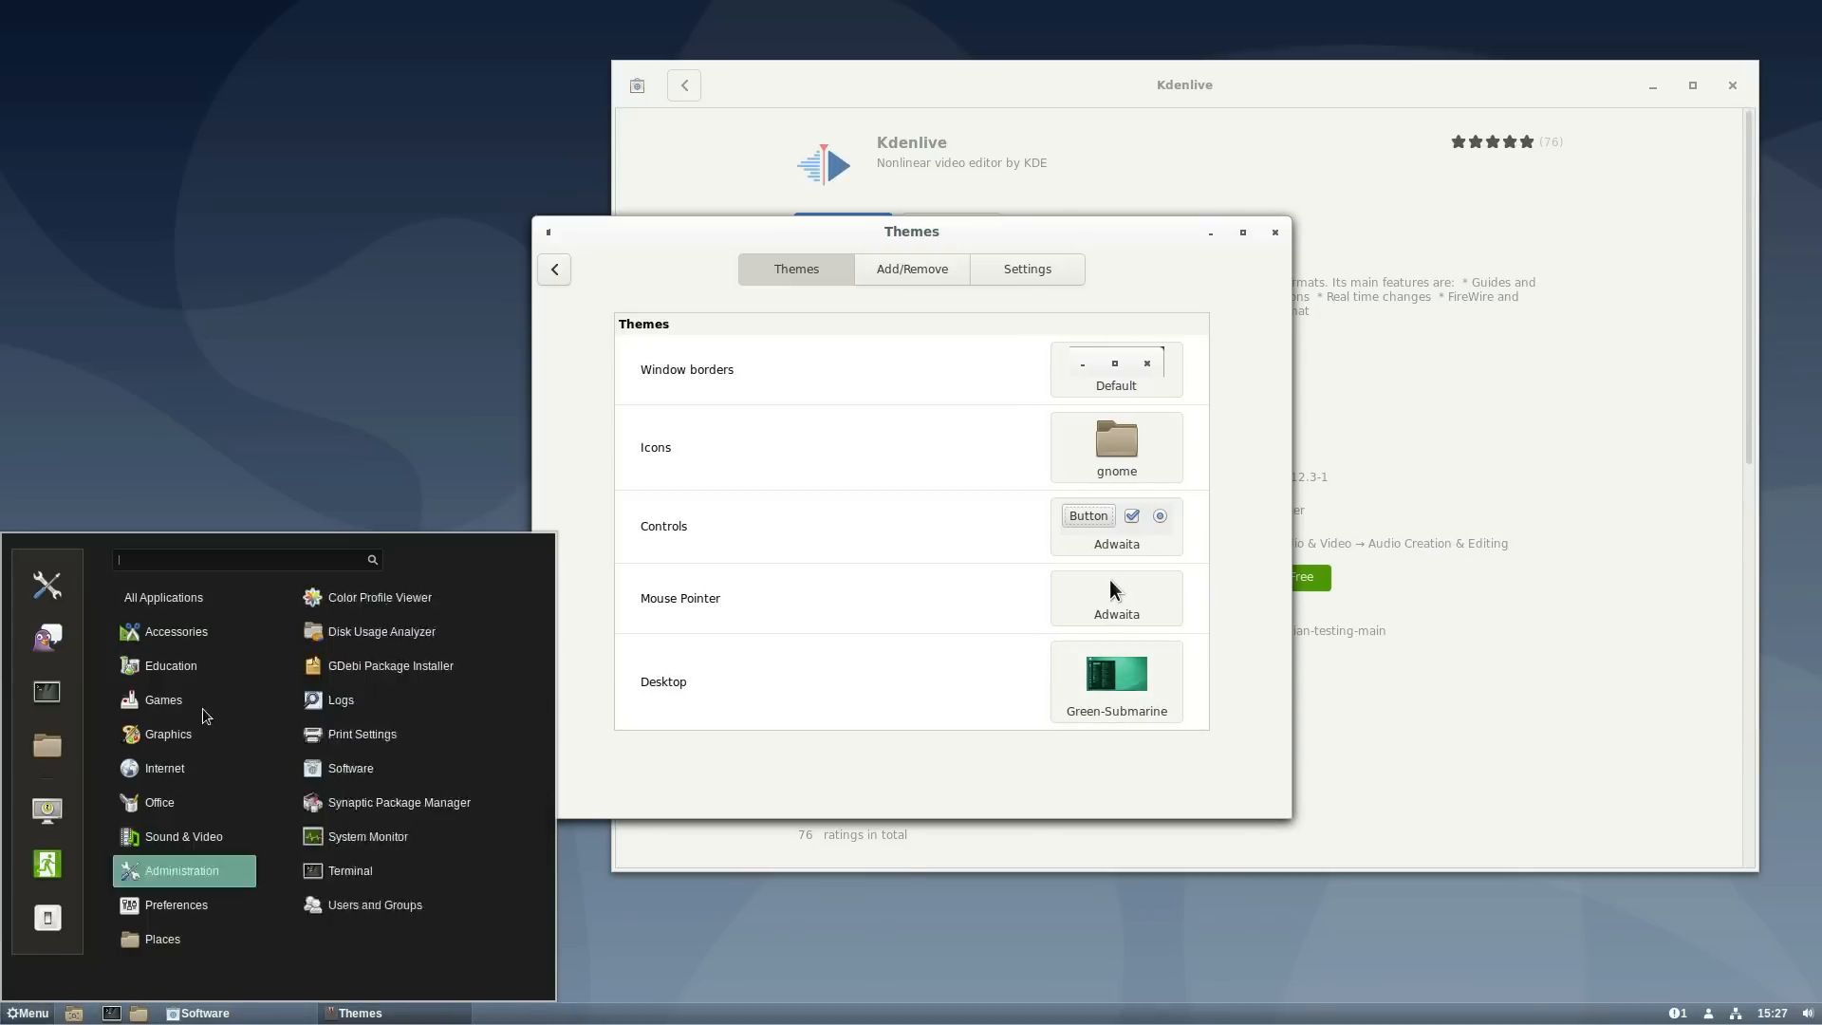
click(1103, 698)
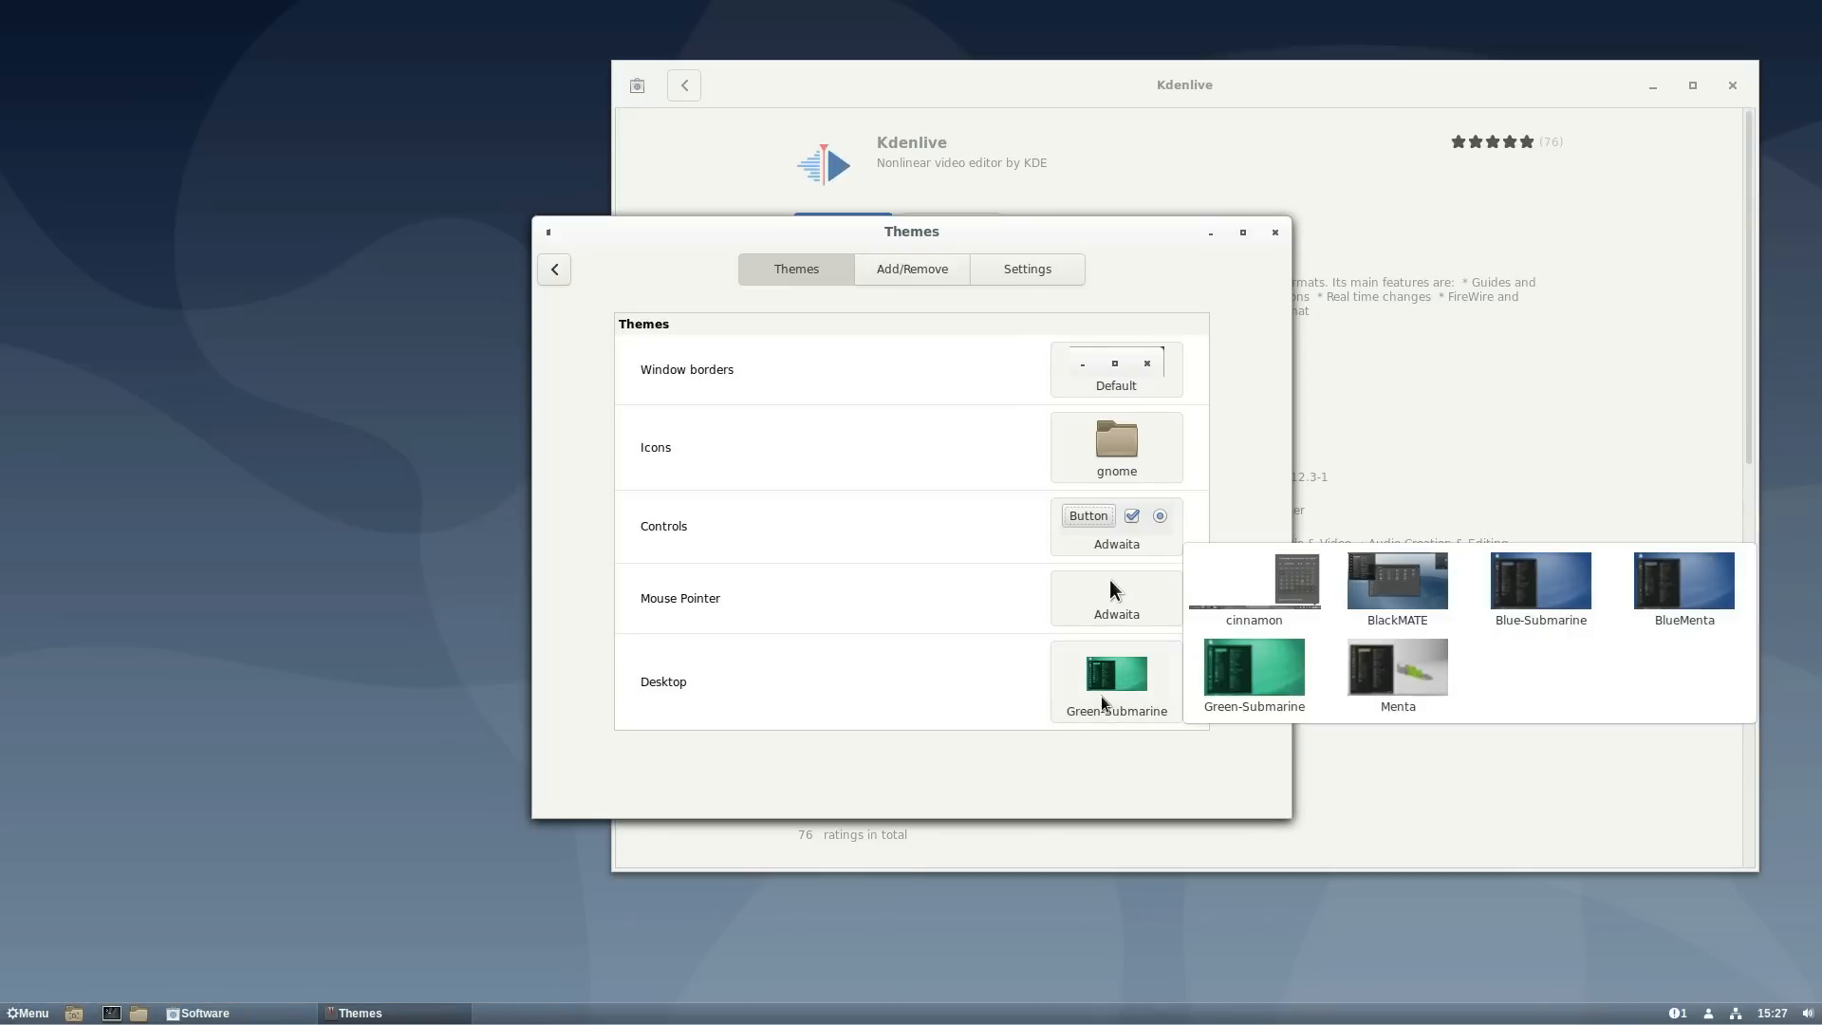
click(1414, 674)
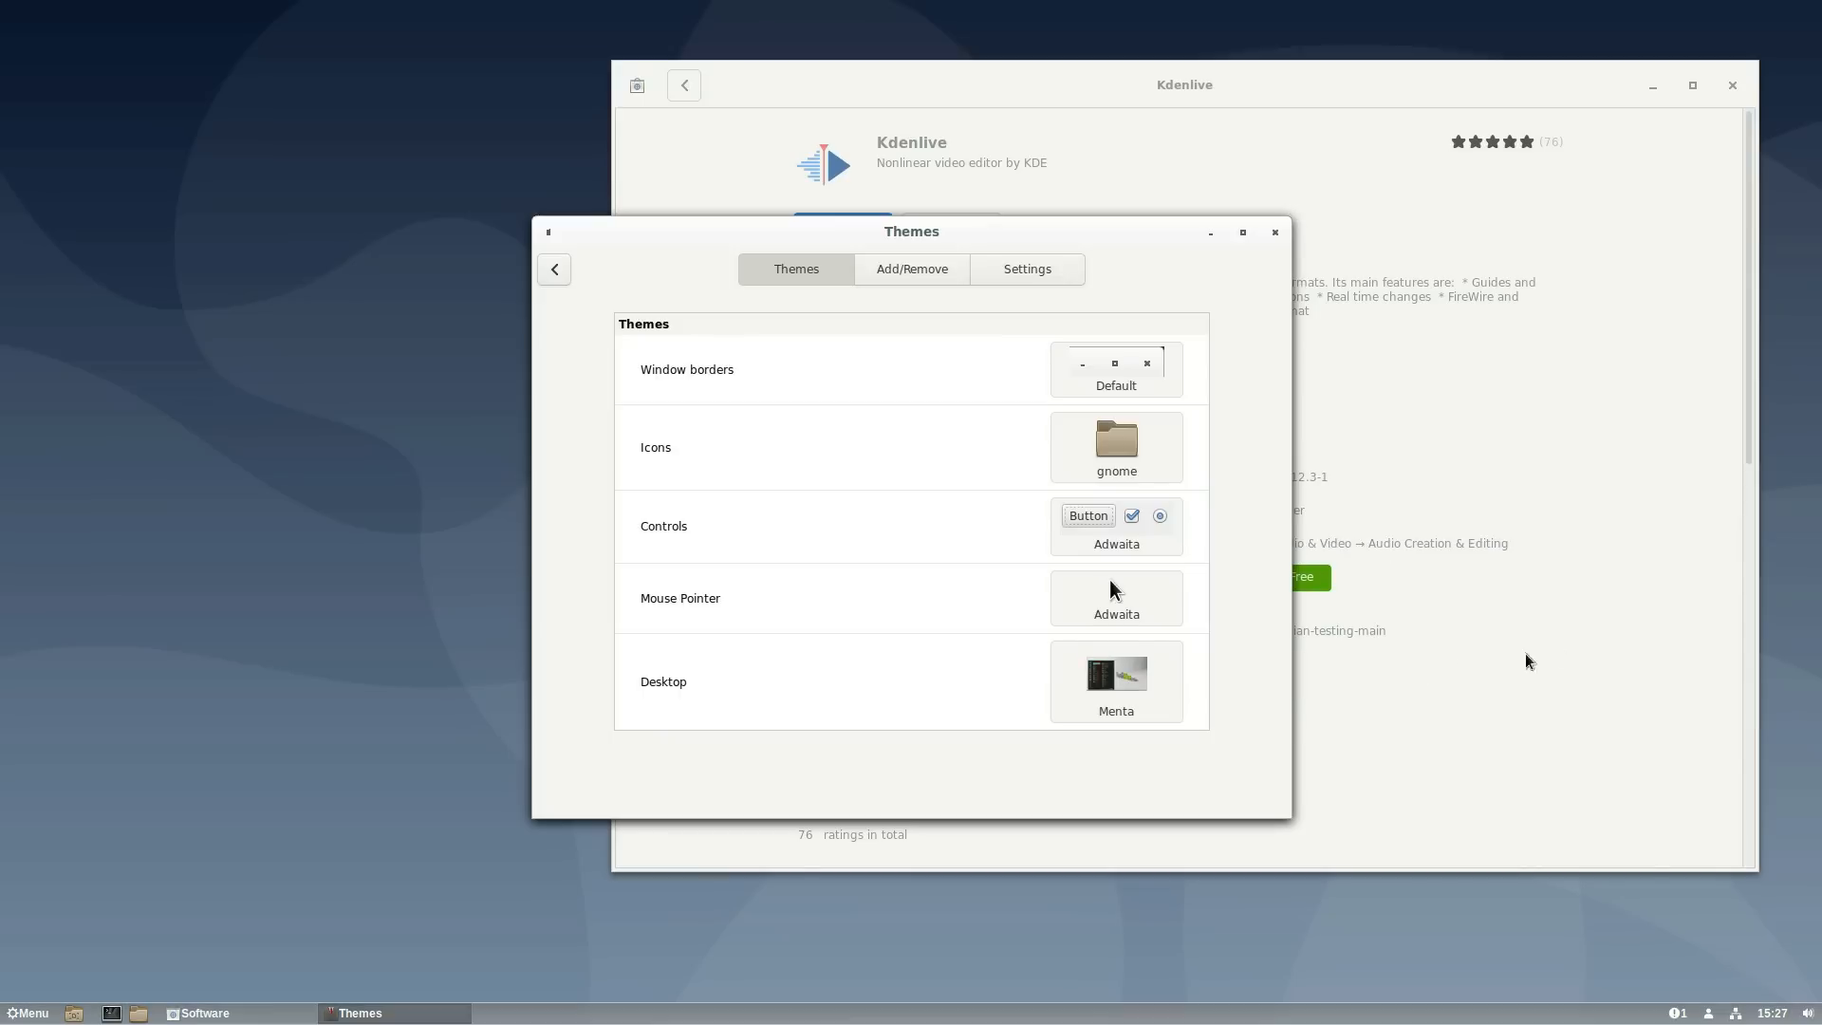
click(28, 1012)
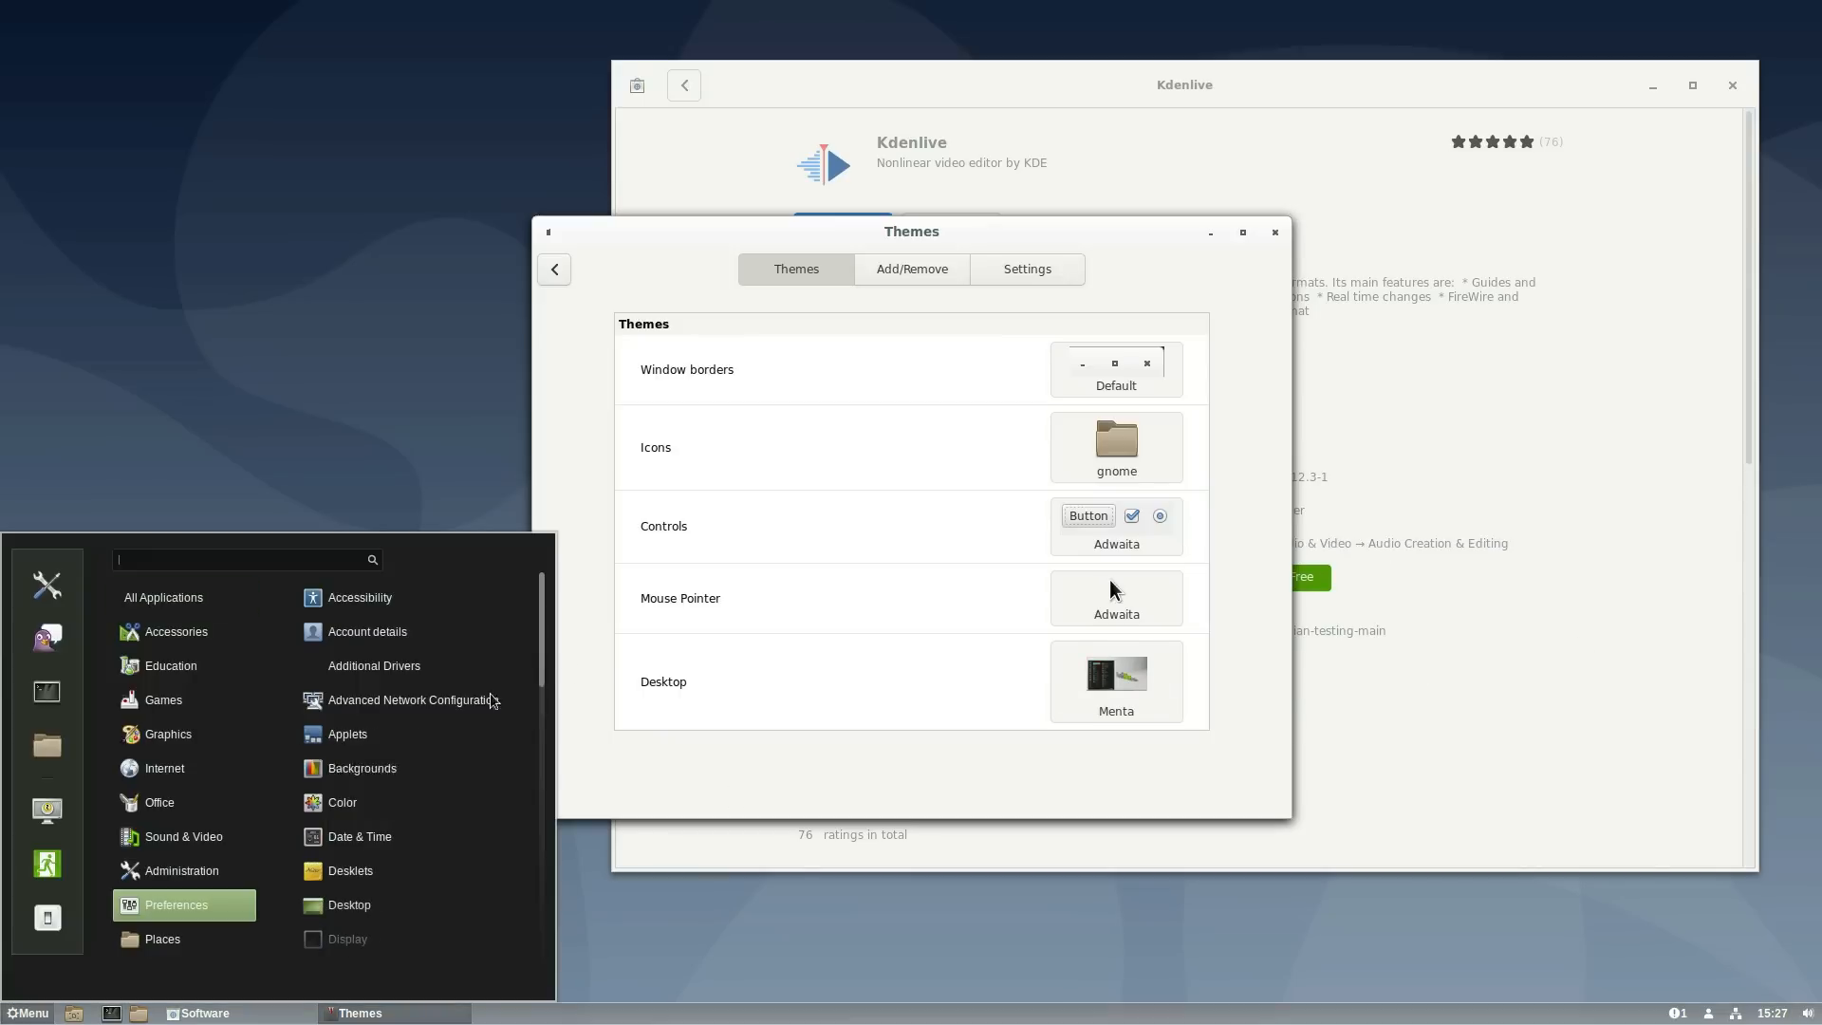
click(1170, 655)
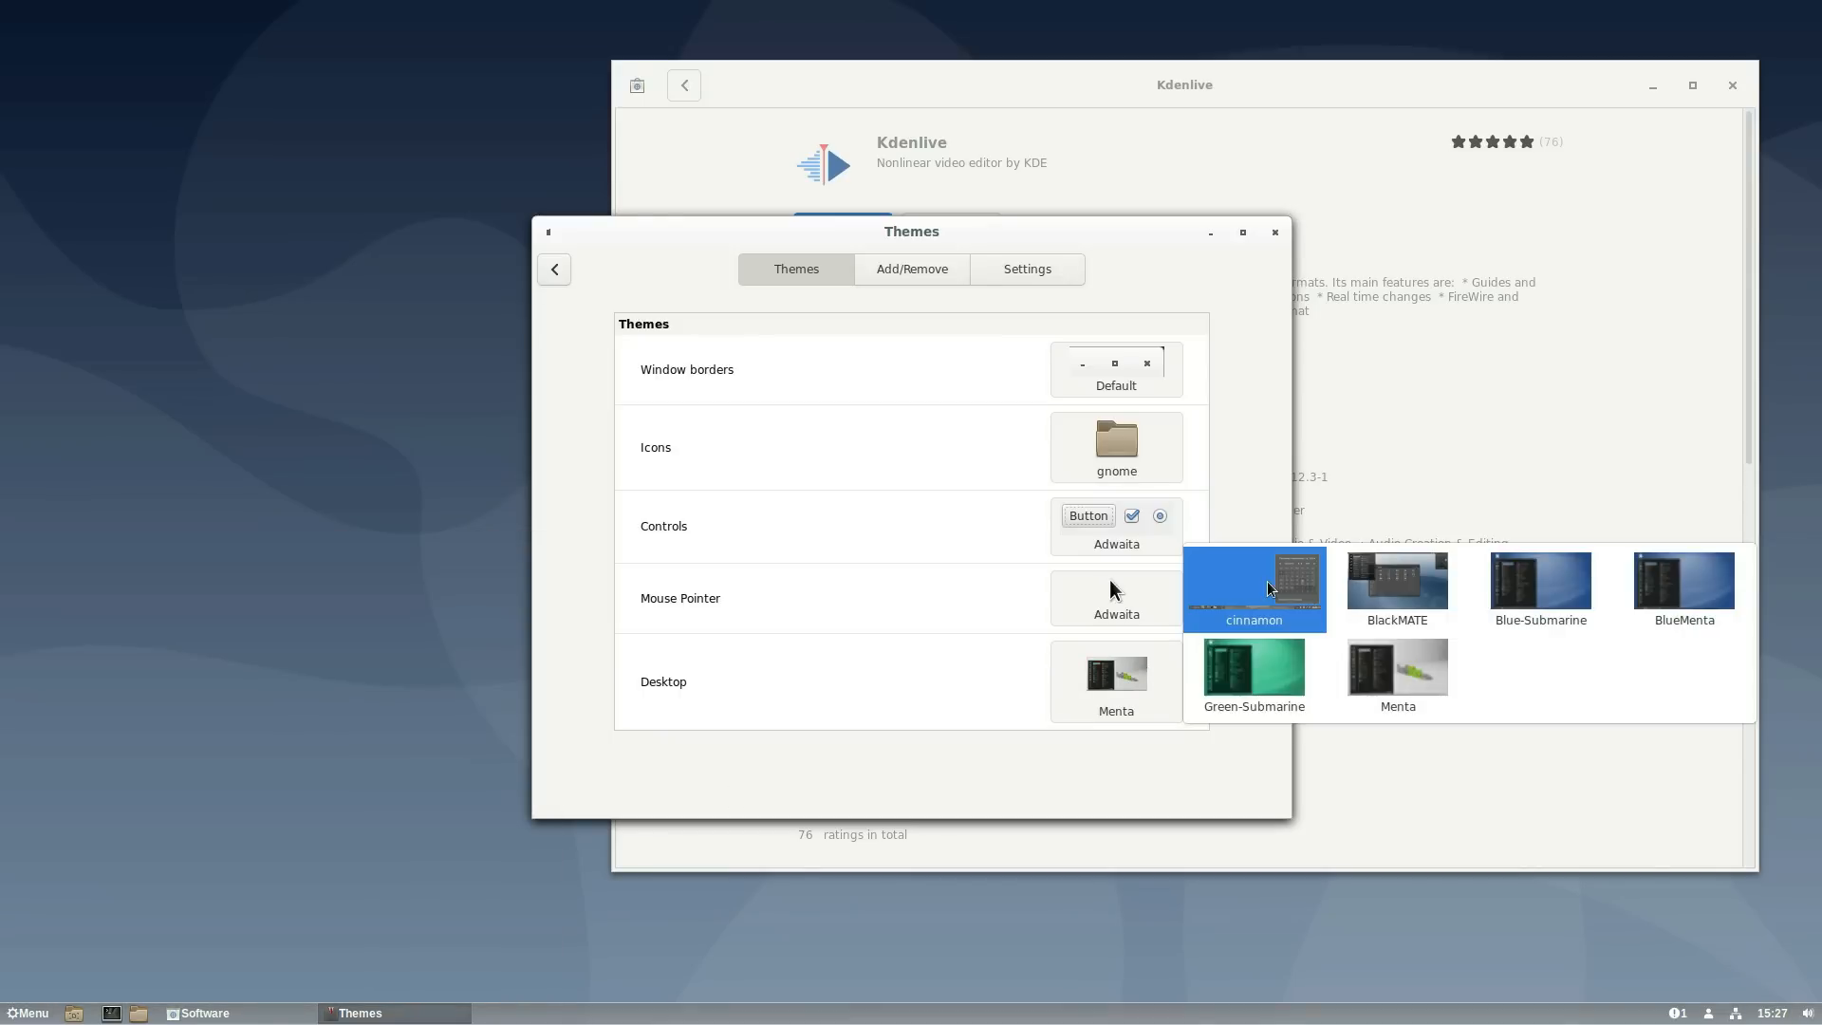
click(1691, 589)
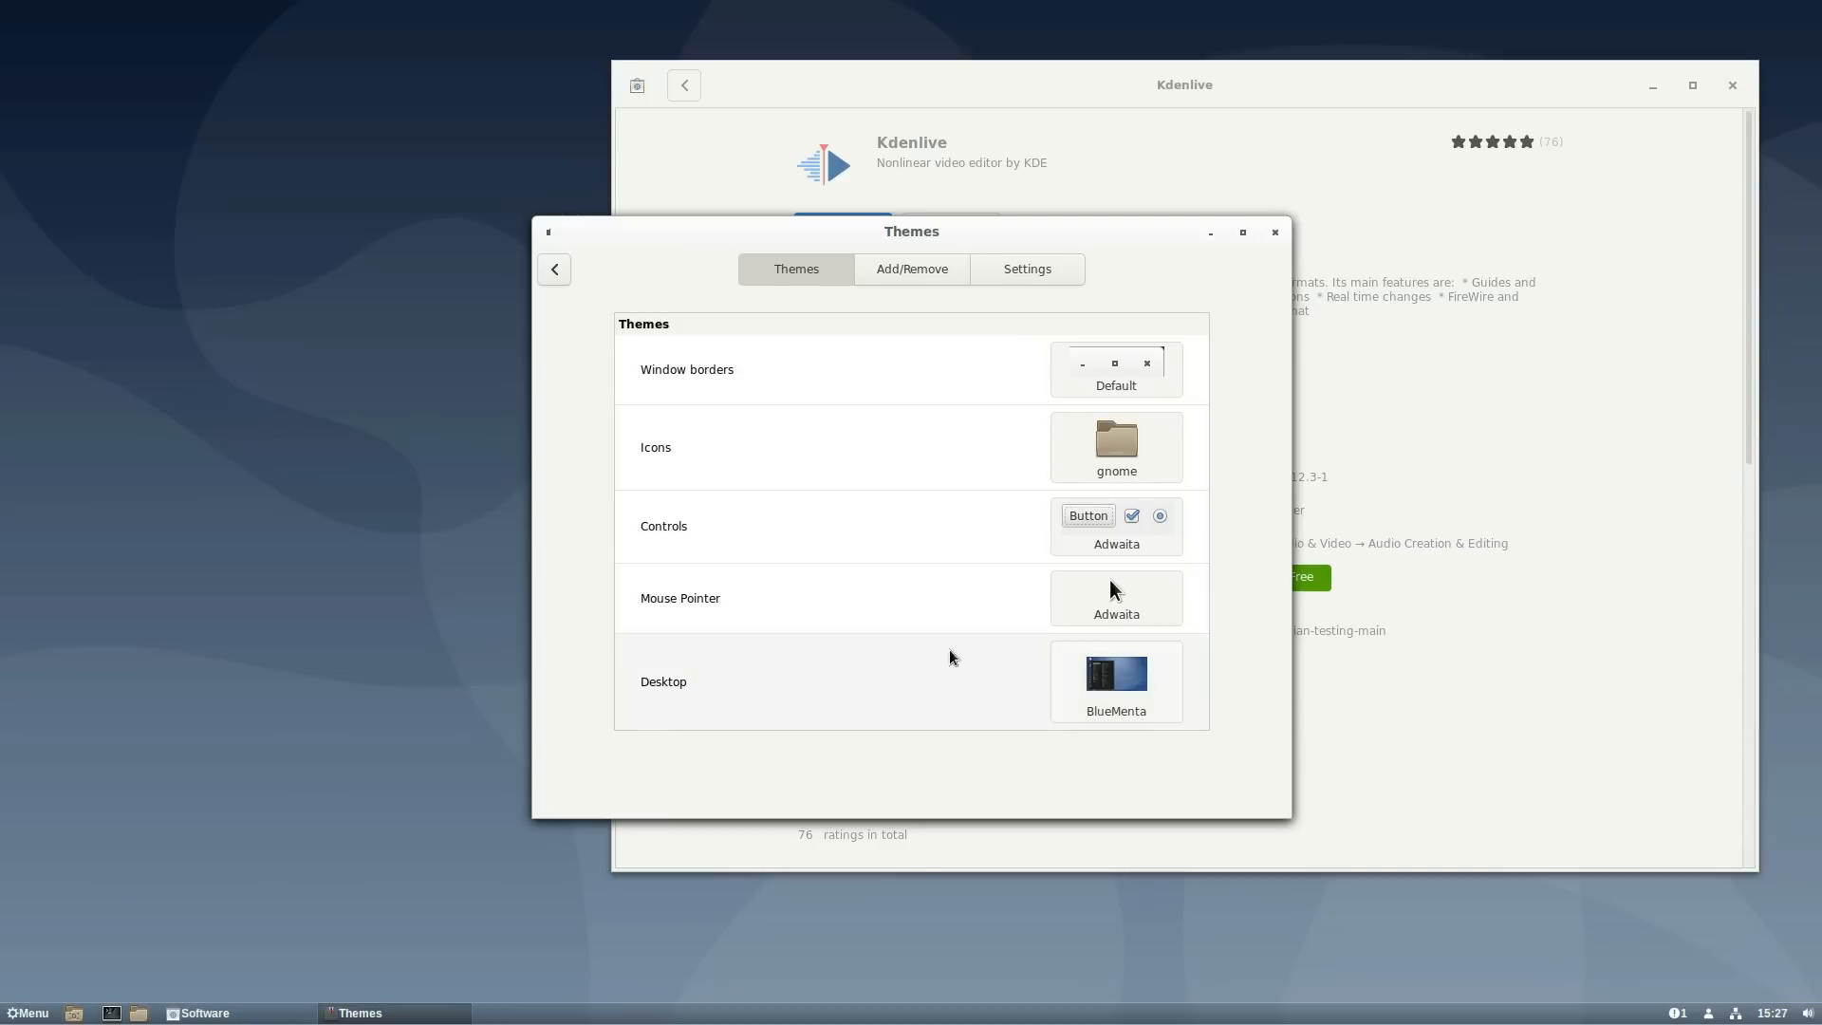
- Set the icon theme to oxygen and the controls theme to BlueMenta
click(1132, 465)
click(1575, 574)
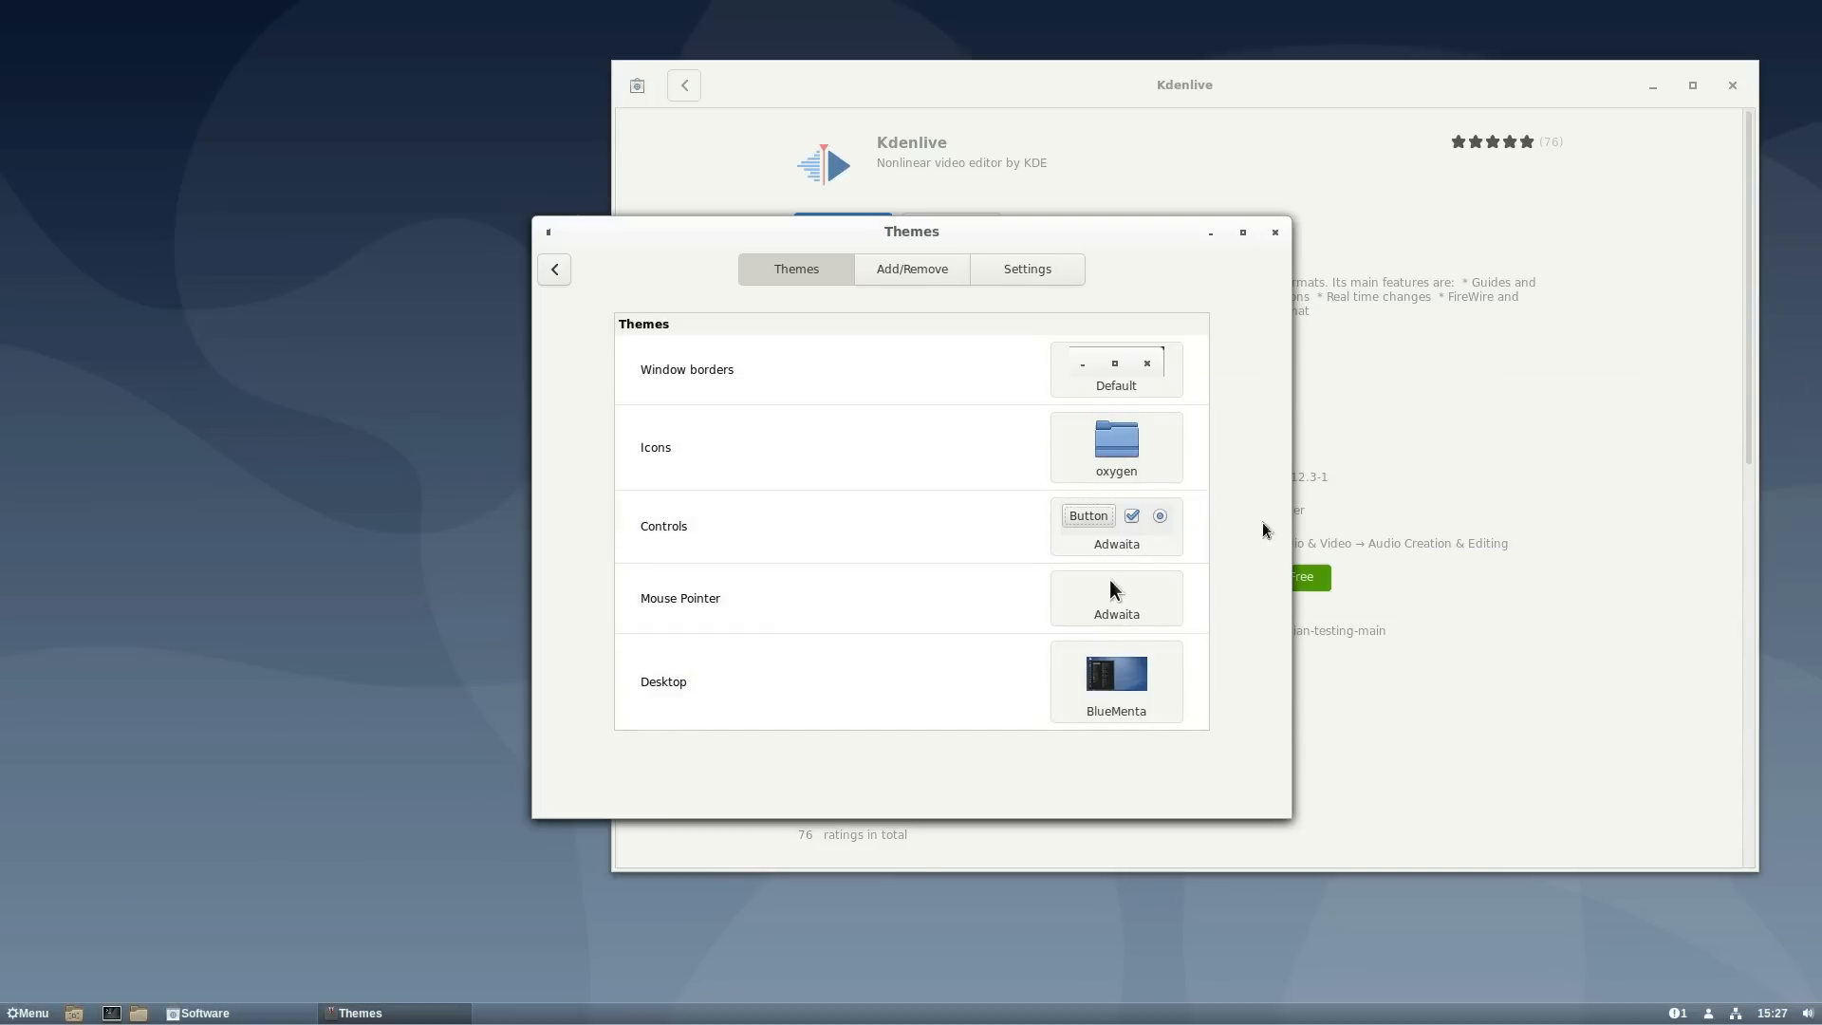
click(1120, 383)
click(1120, 383)
click(1121, 383)
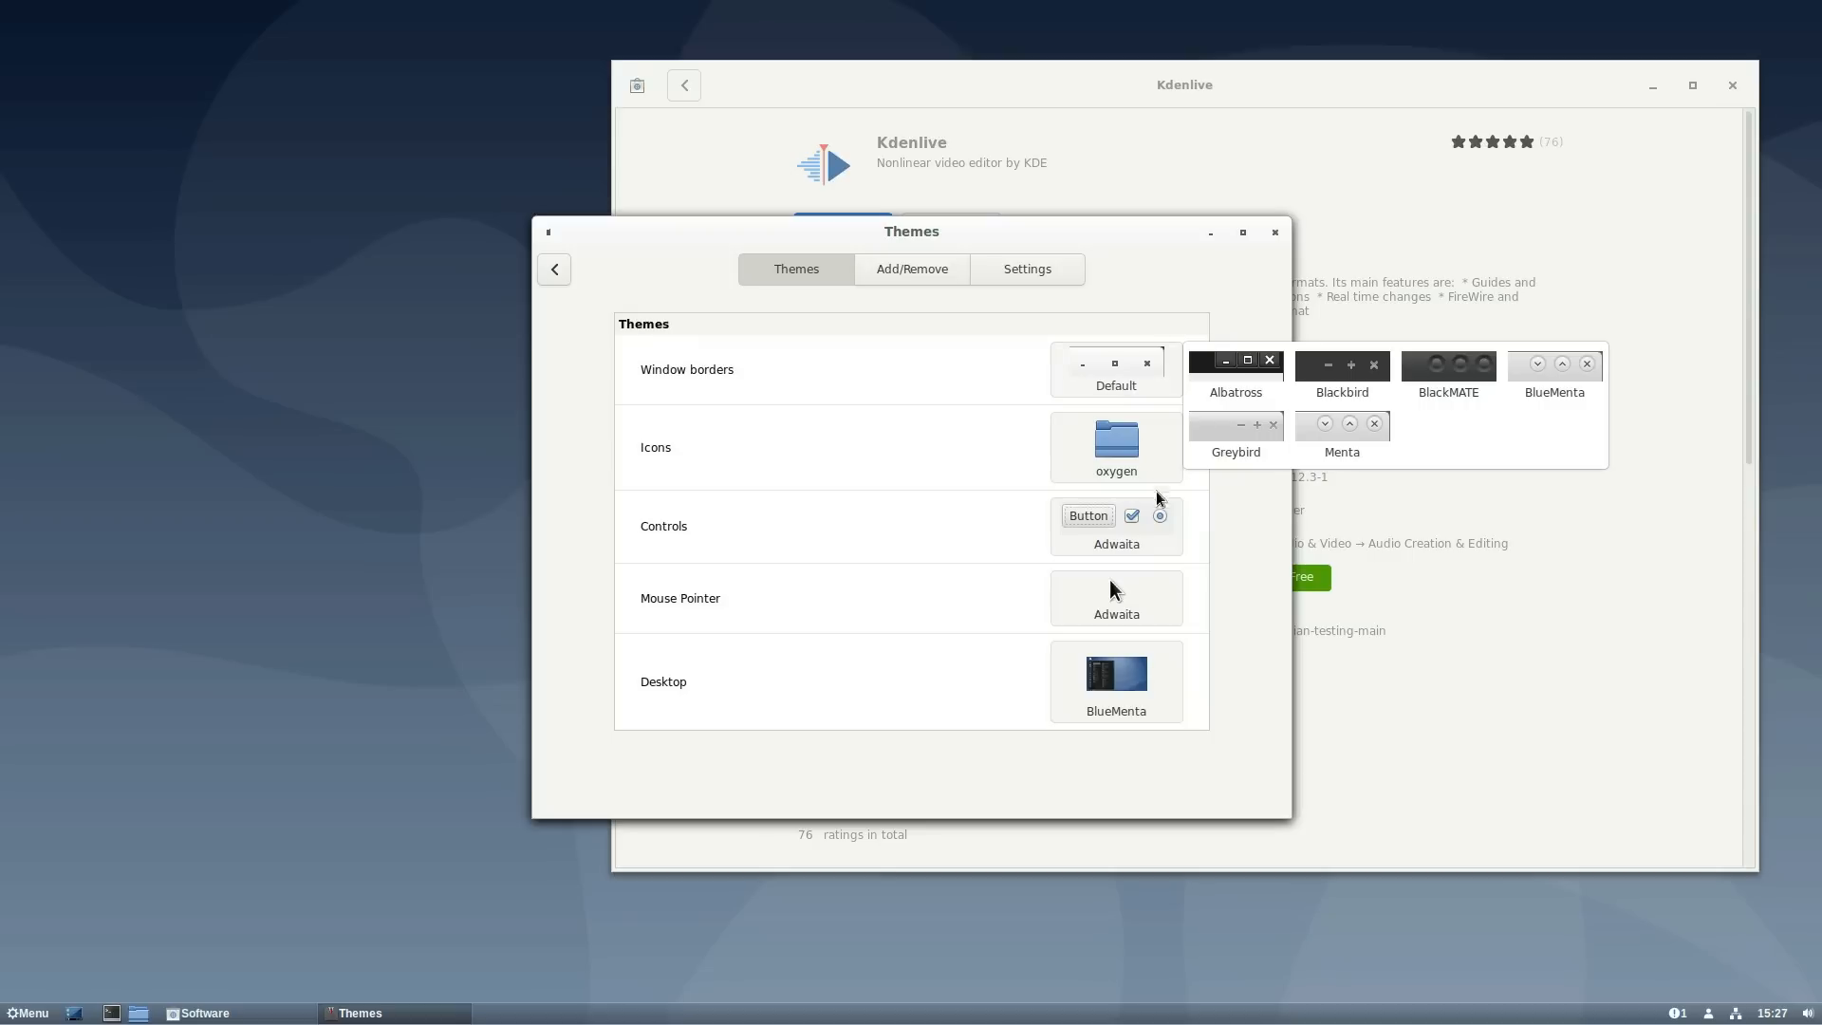
click(1155, 521)
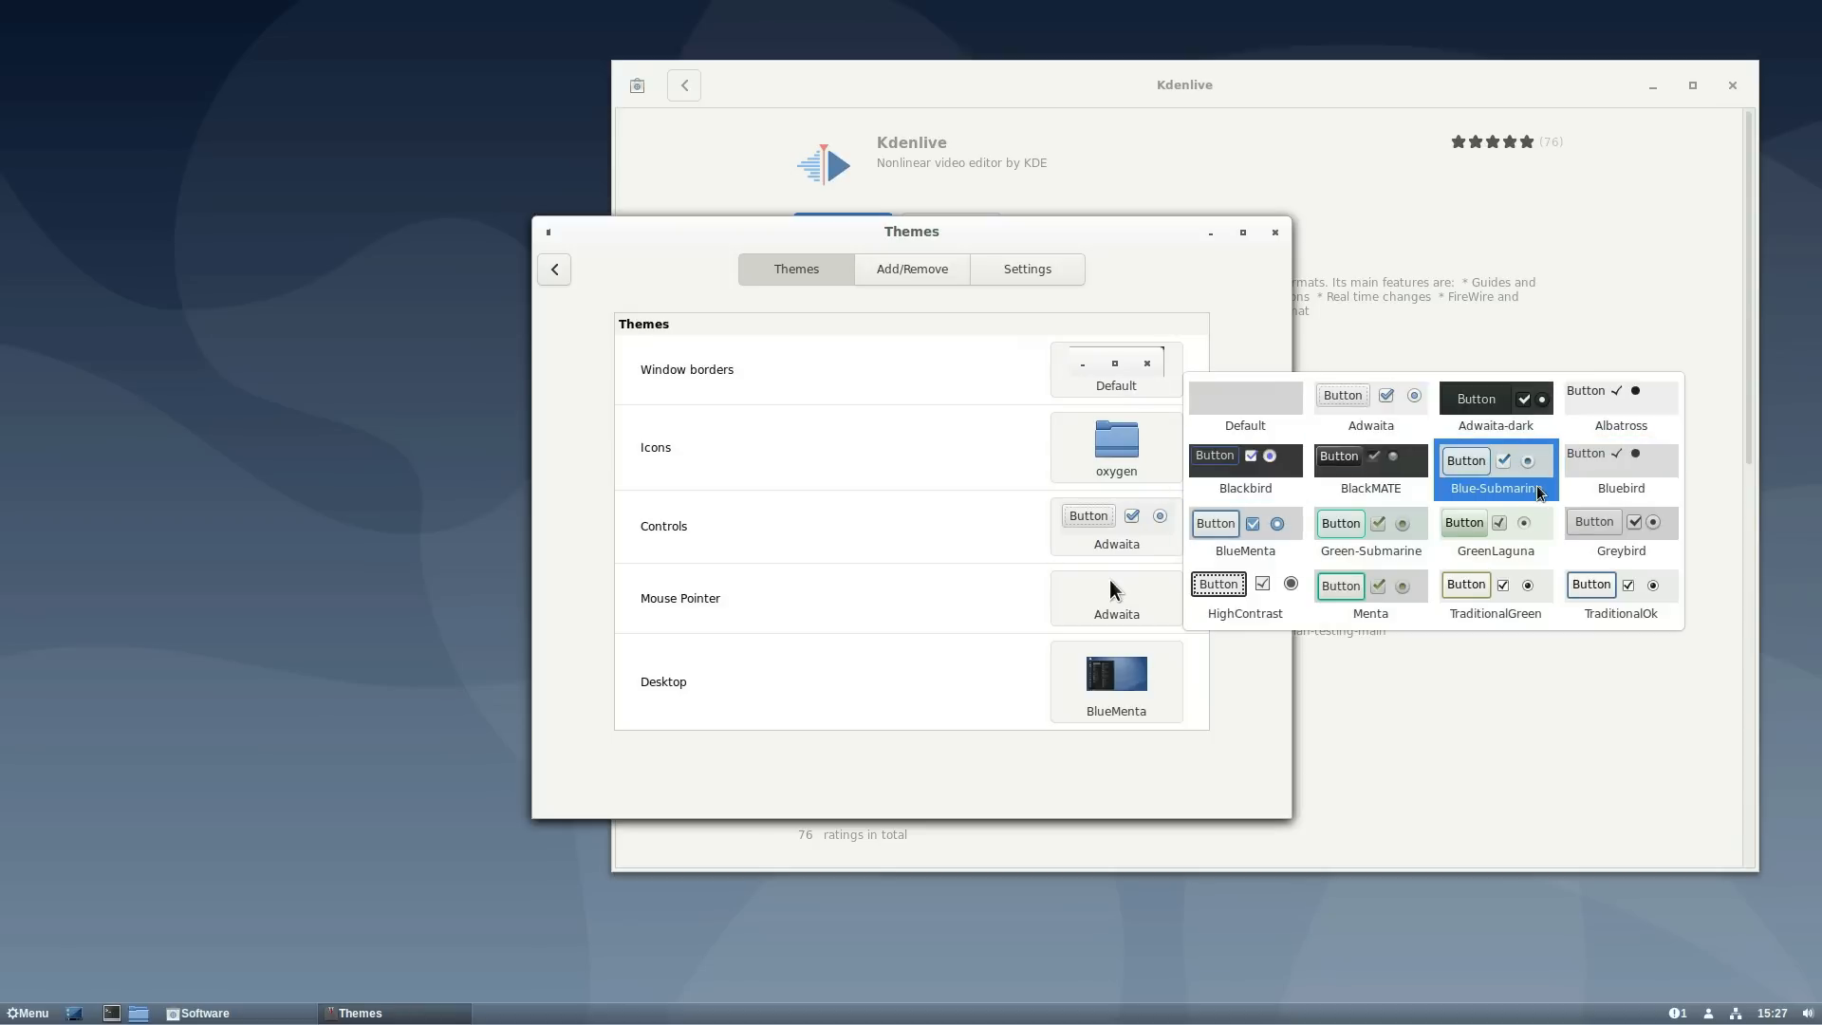
click(1254, 537)
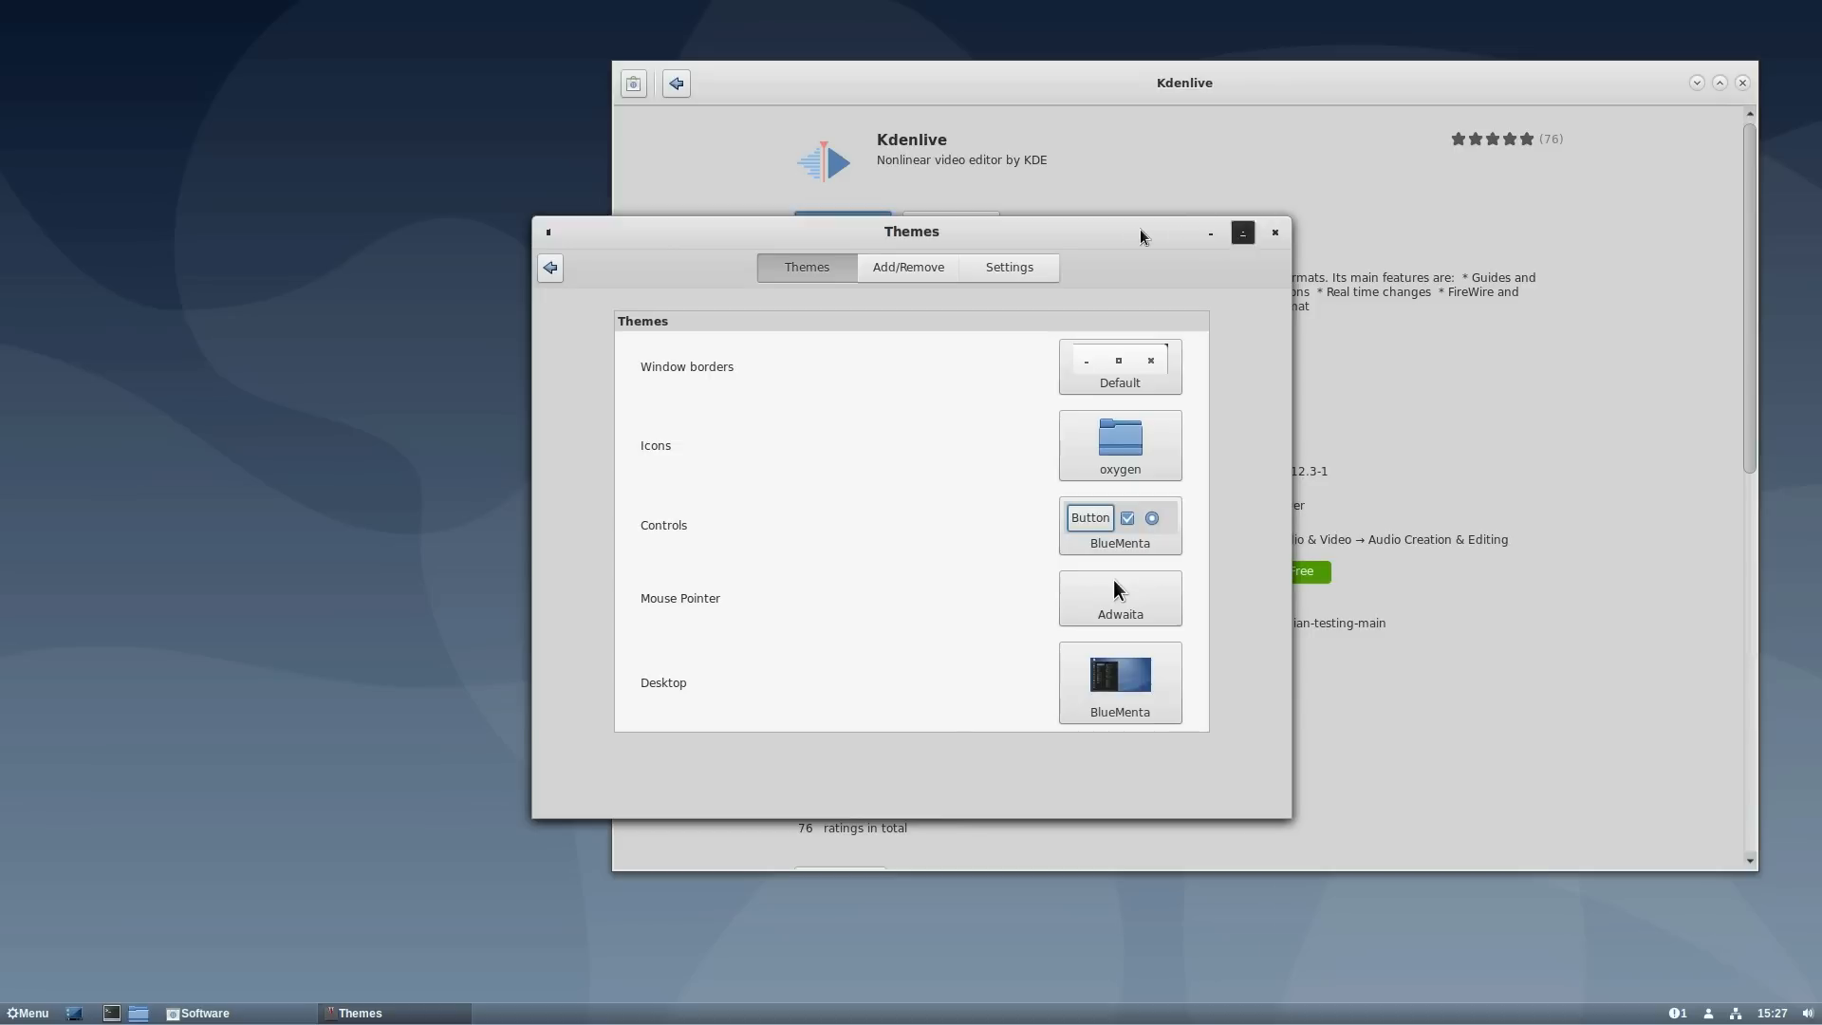
- Update the out-of-date theme cache under Add/Remove, browse the theme list, then close Themes
drag(824, 242, 780, 259)
click(867, 291)
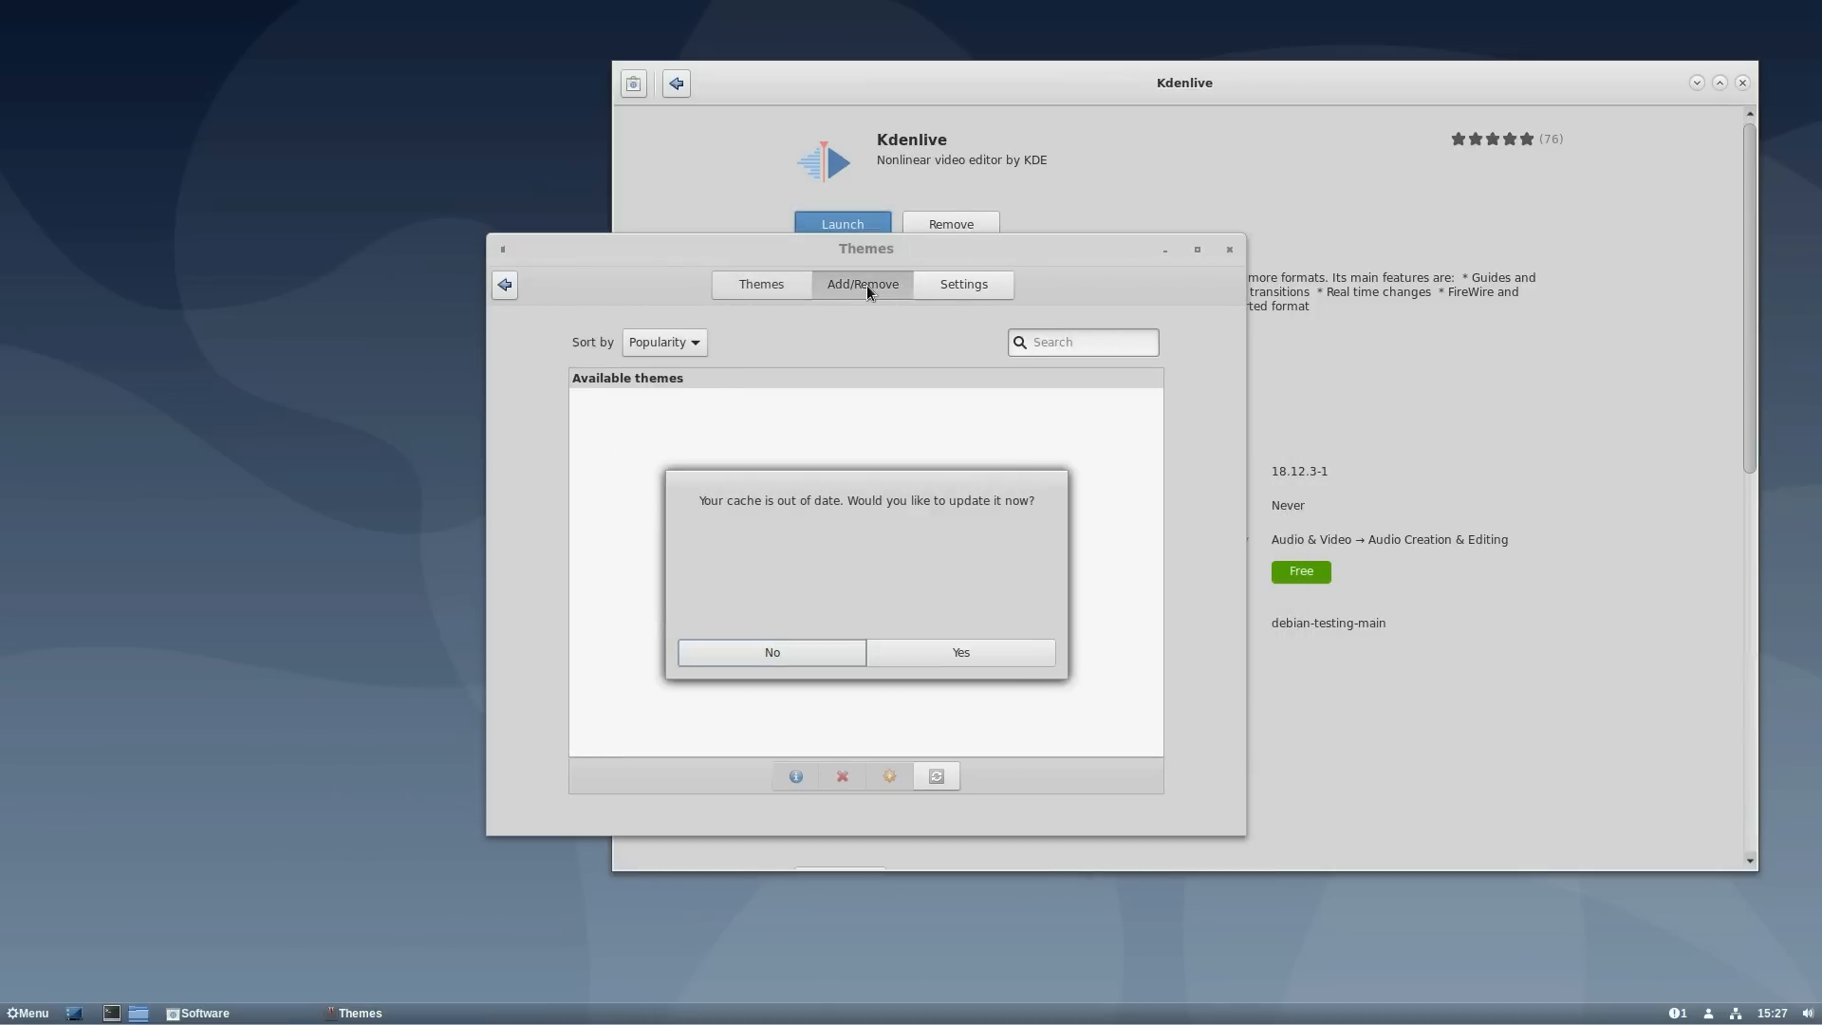
click(911, 651)
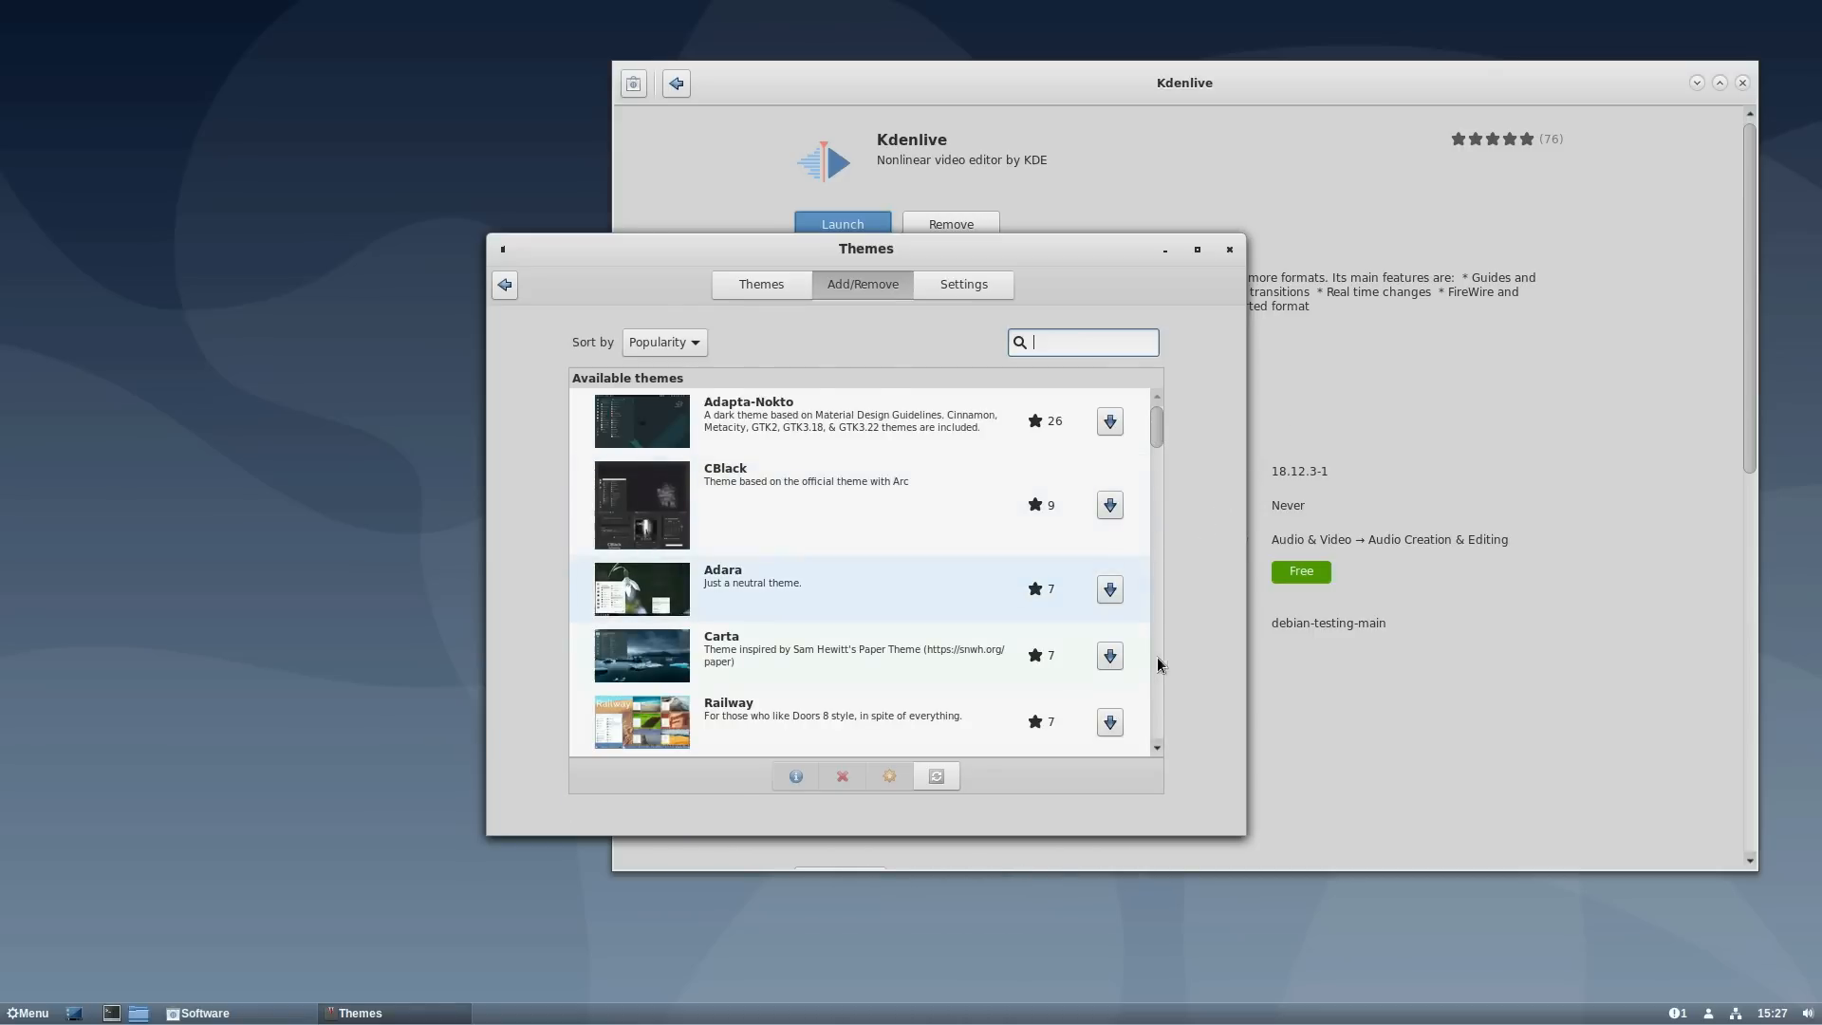
drag(1157, 427, 1136, 672)
scroll(1136, 672, up, 5)
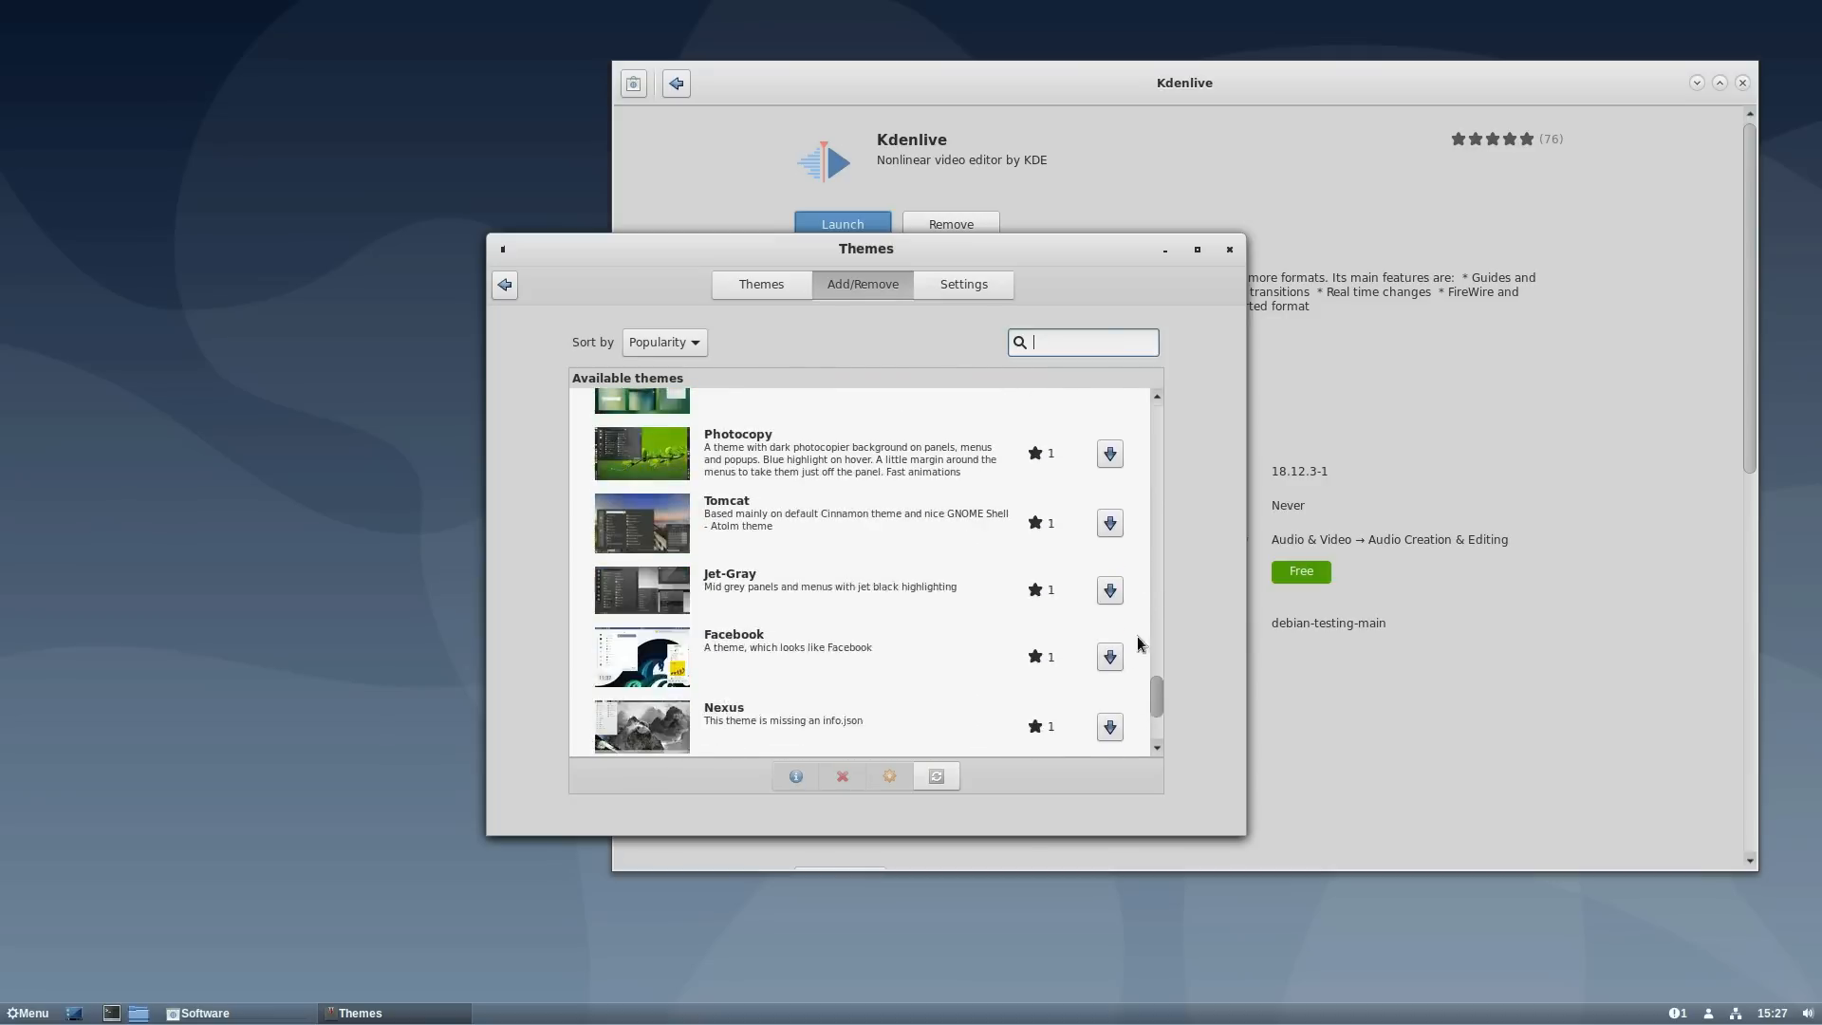
click(1228, 248)
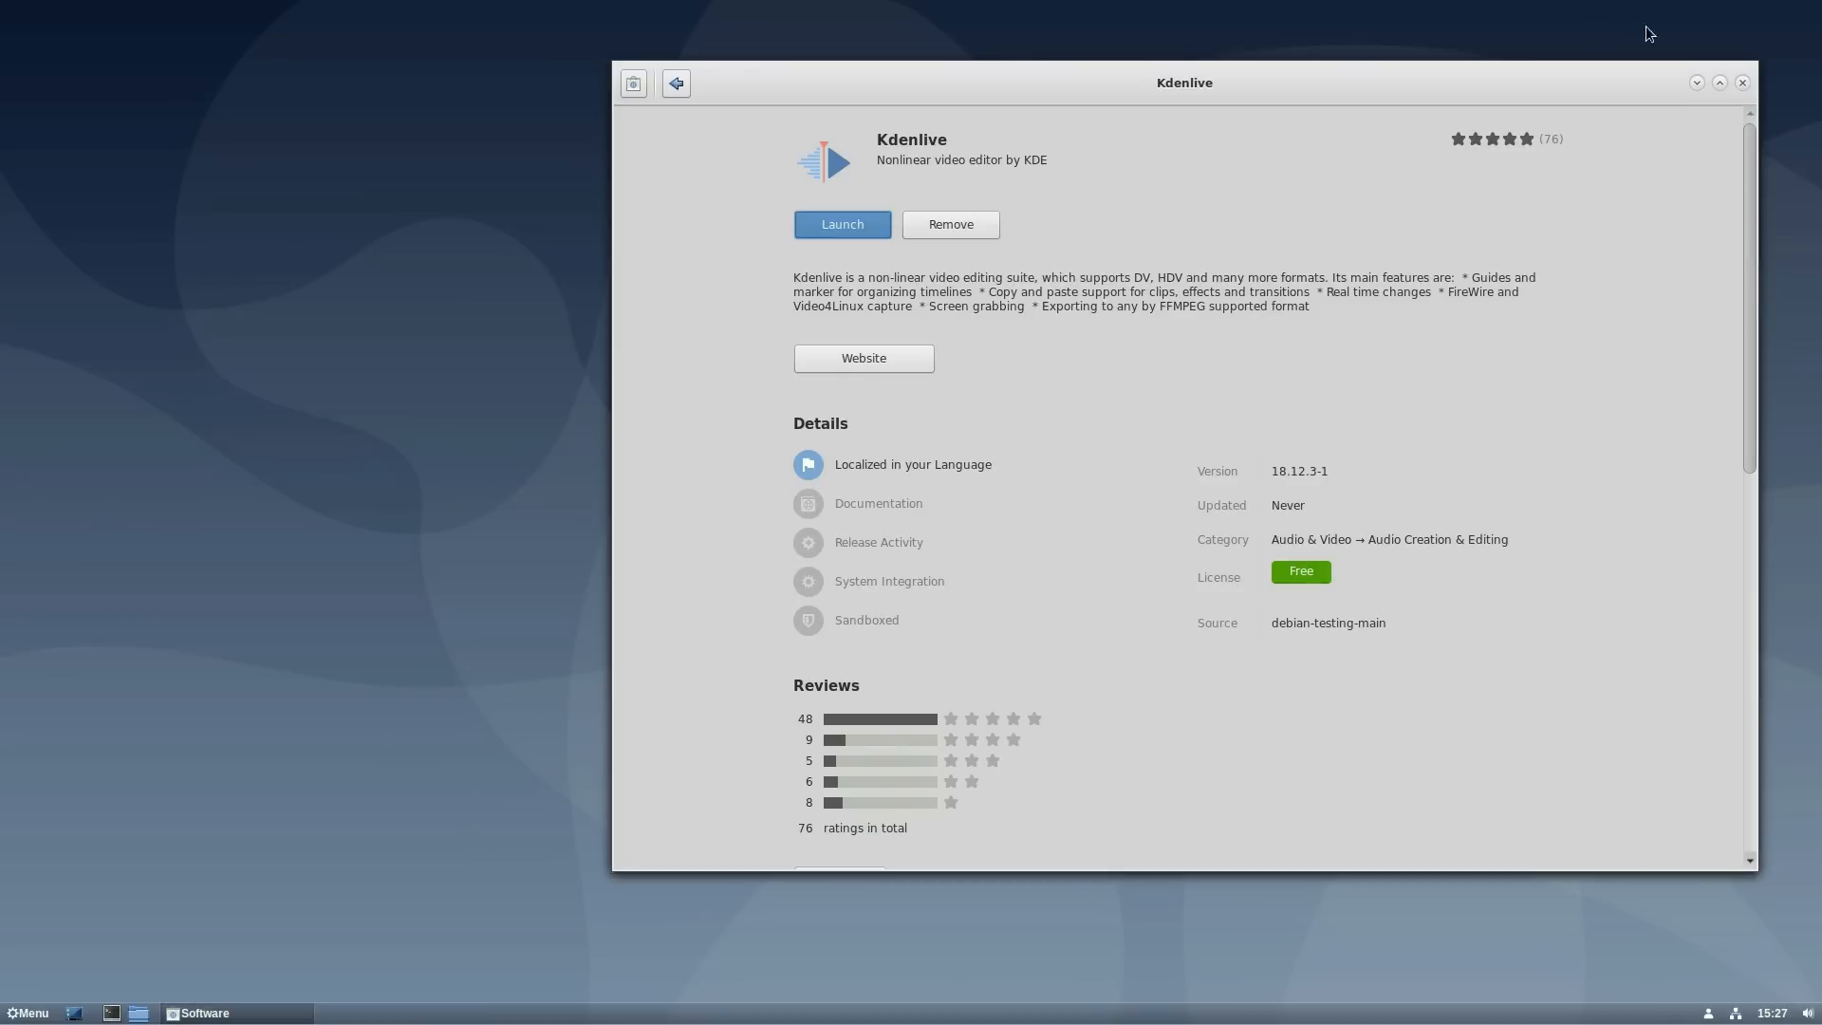
- Close the Kdenlive Software window and log out of the Cinnamon session
click(1742, 82)
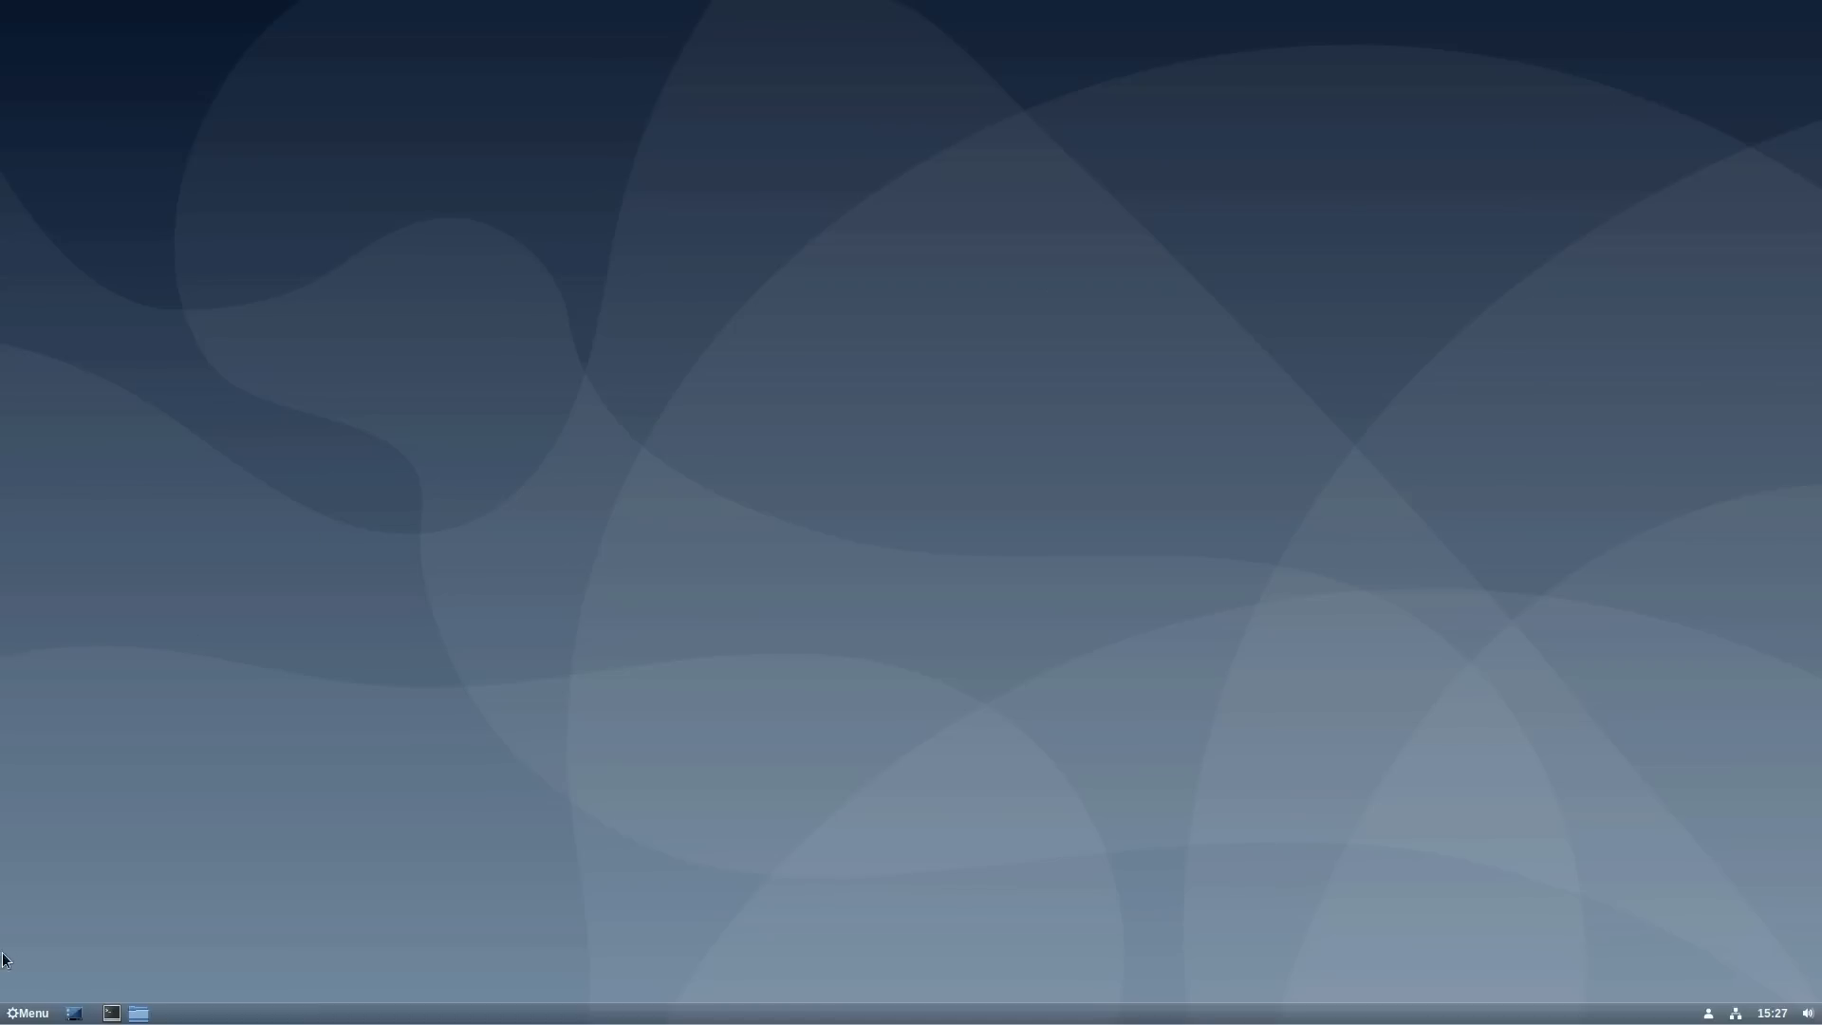
click(51, 1013)
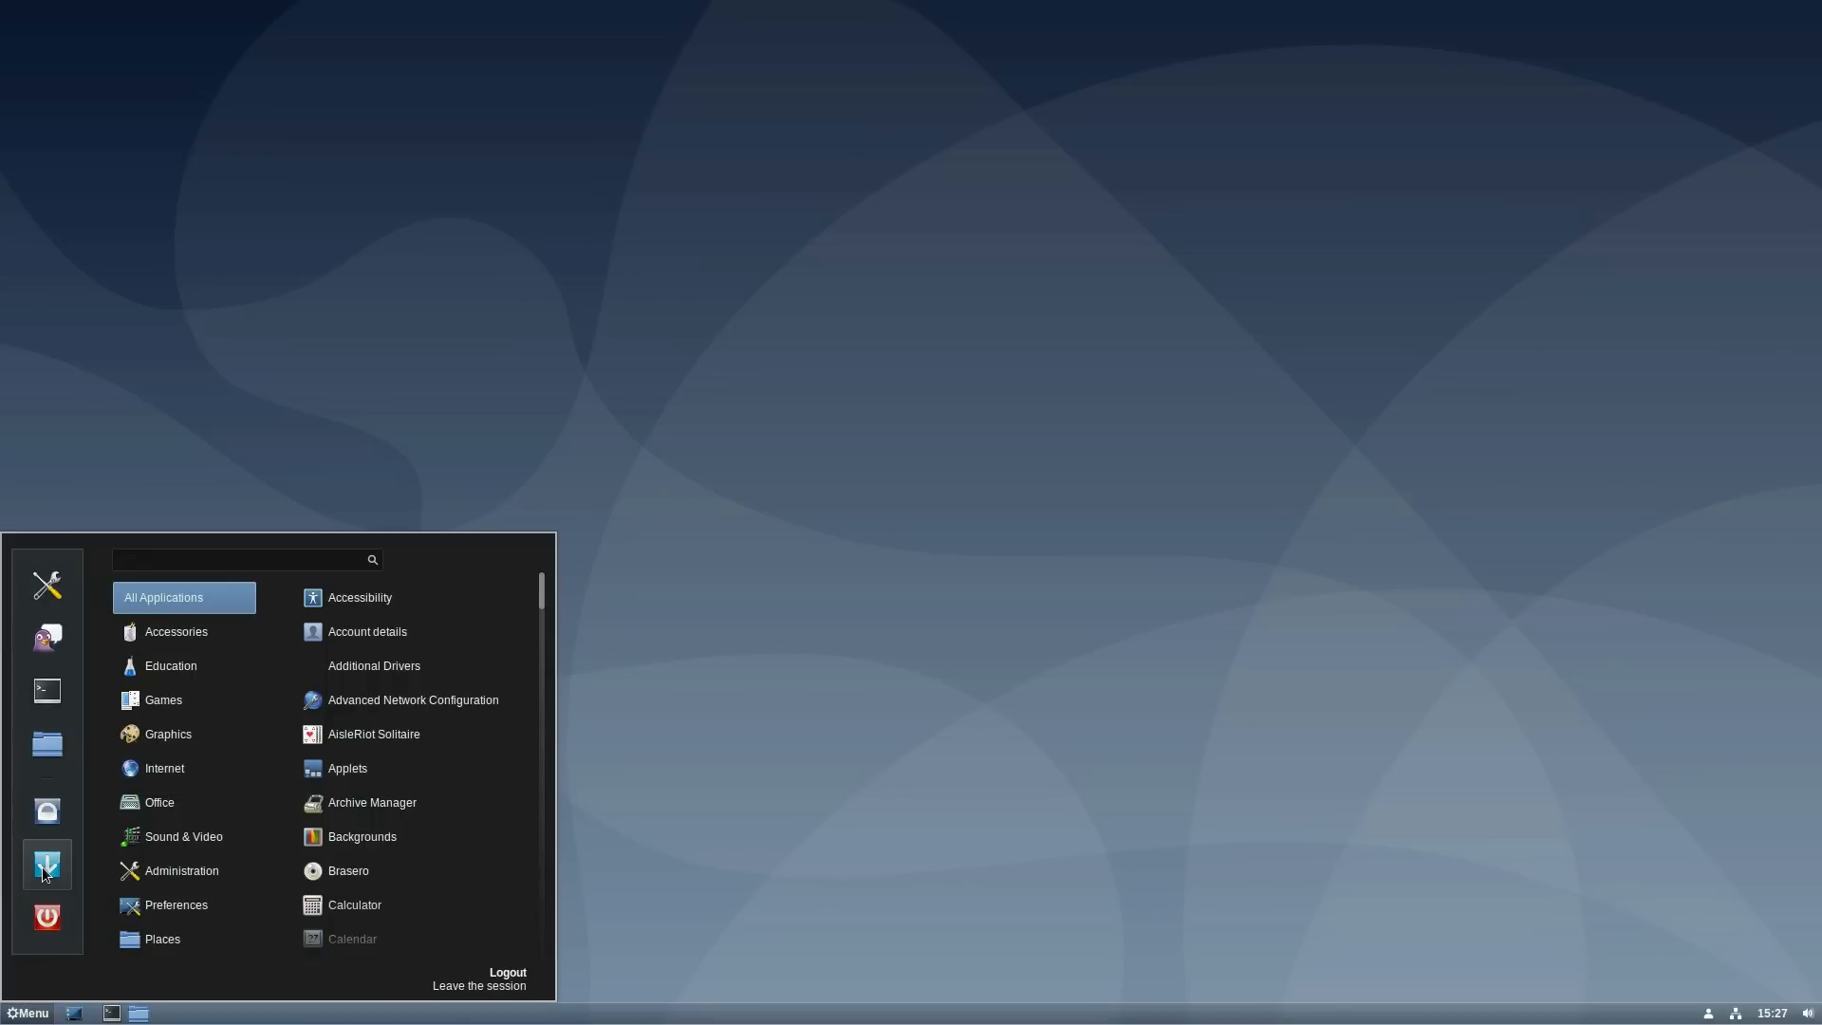
click(44, 873)
click(998, 560)
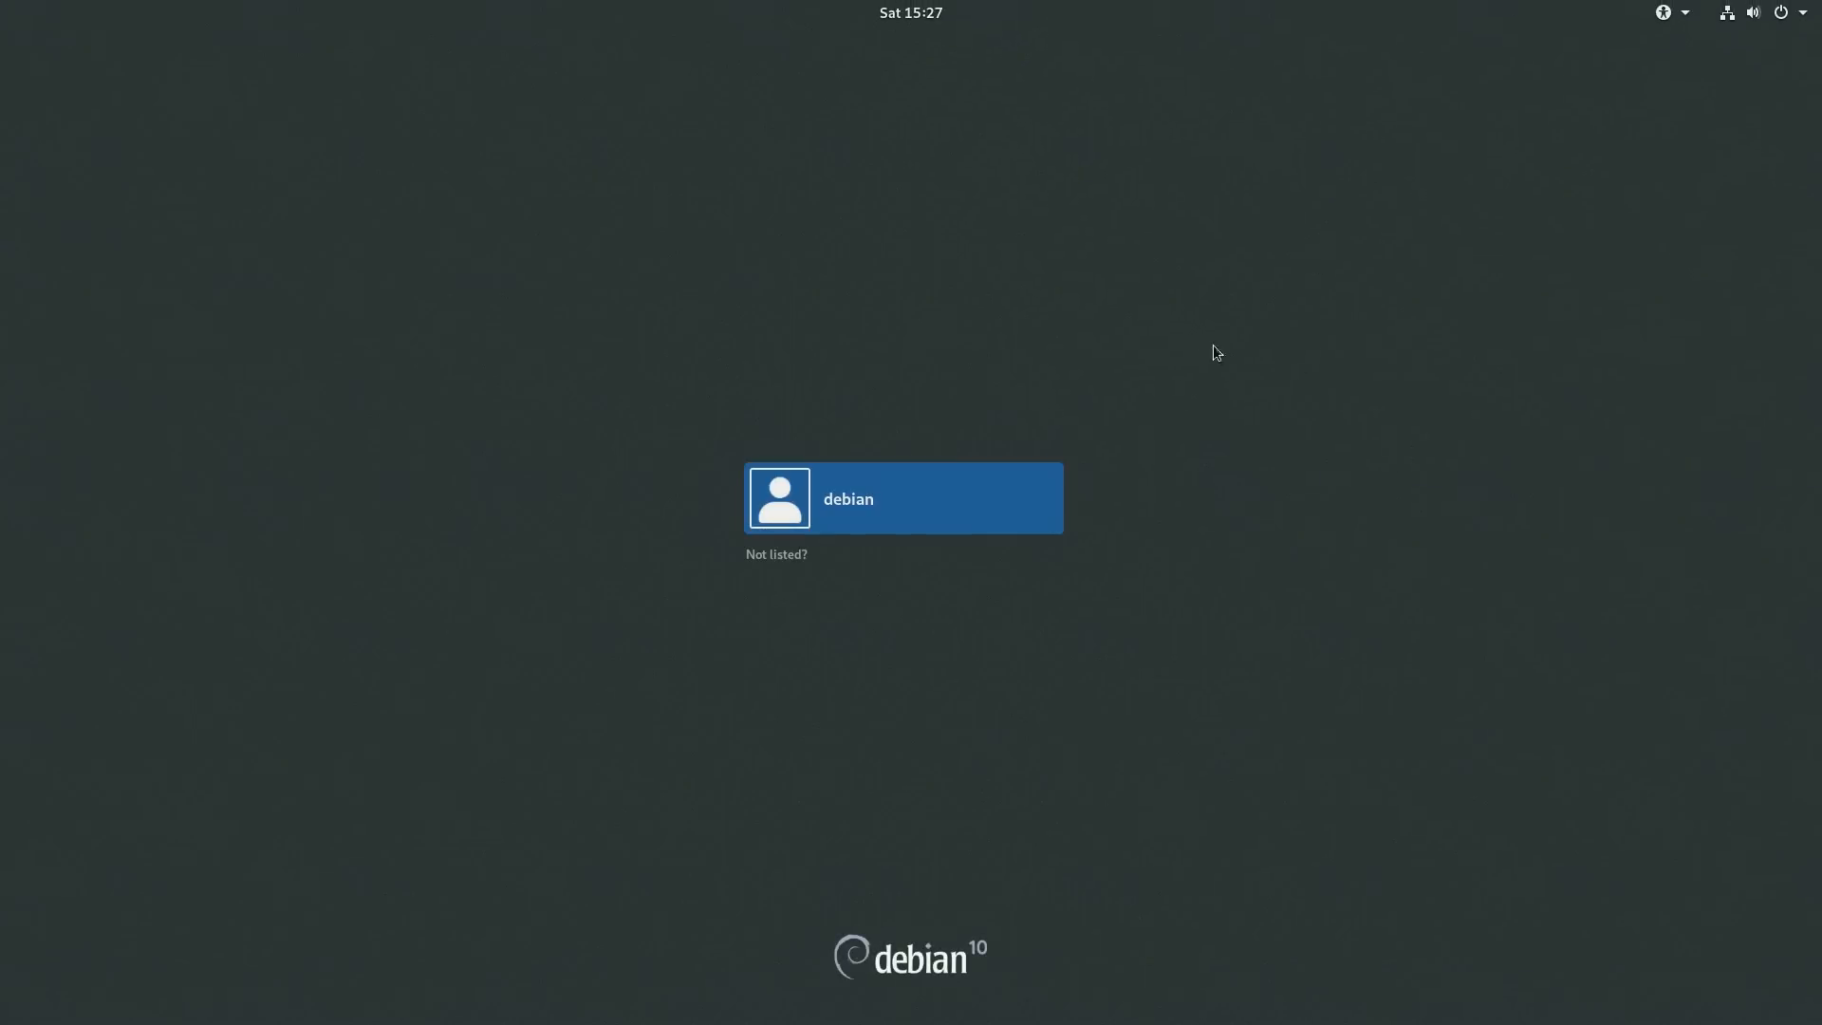
- Sign the user back in with the GNOME on Xorg session
click(880, 524)
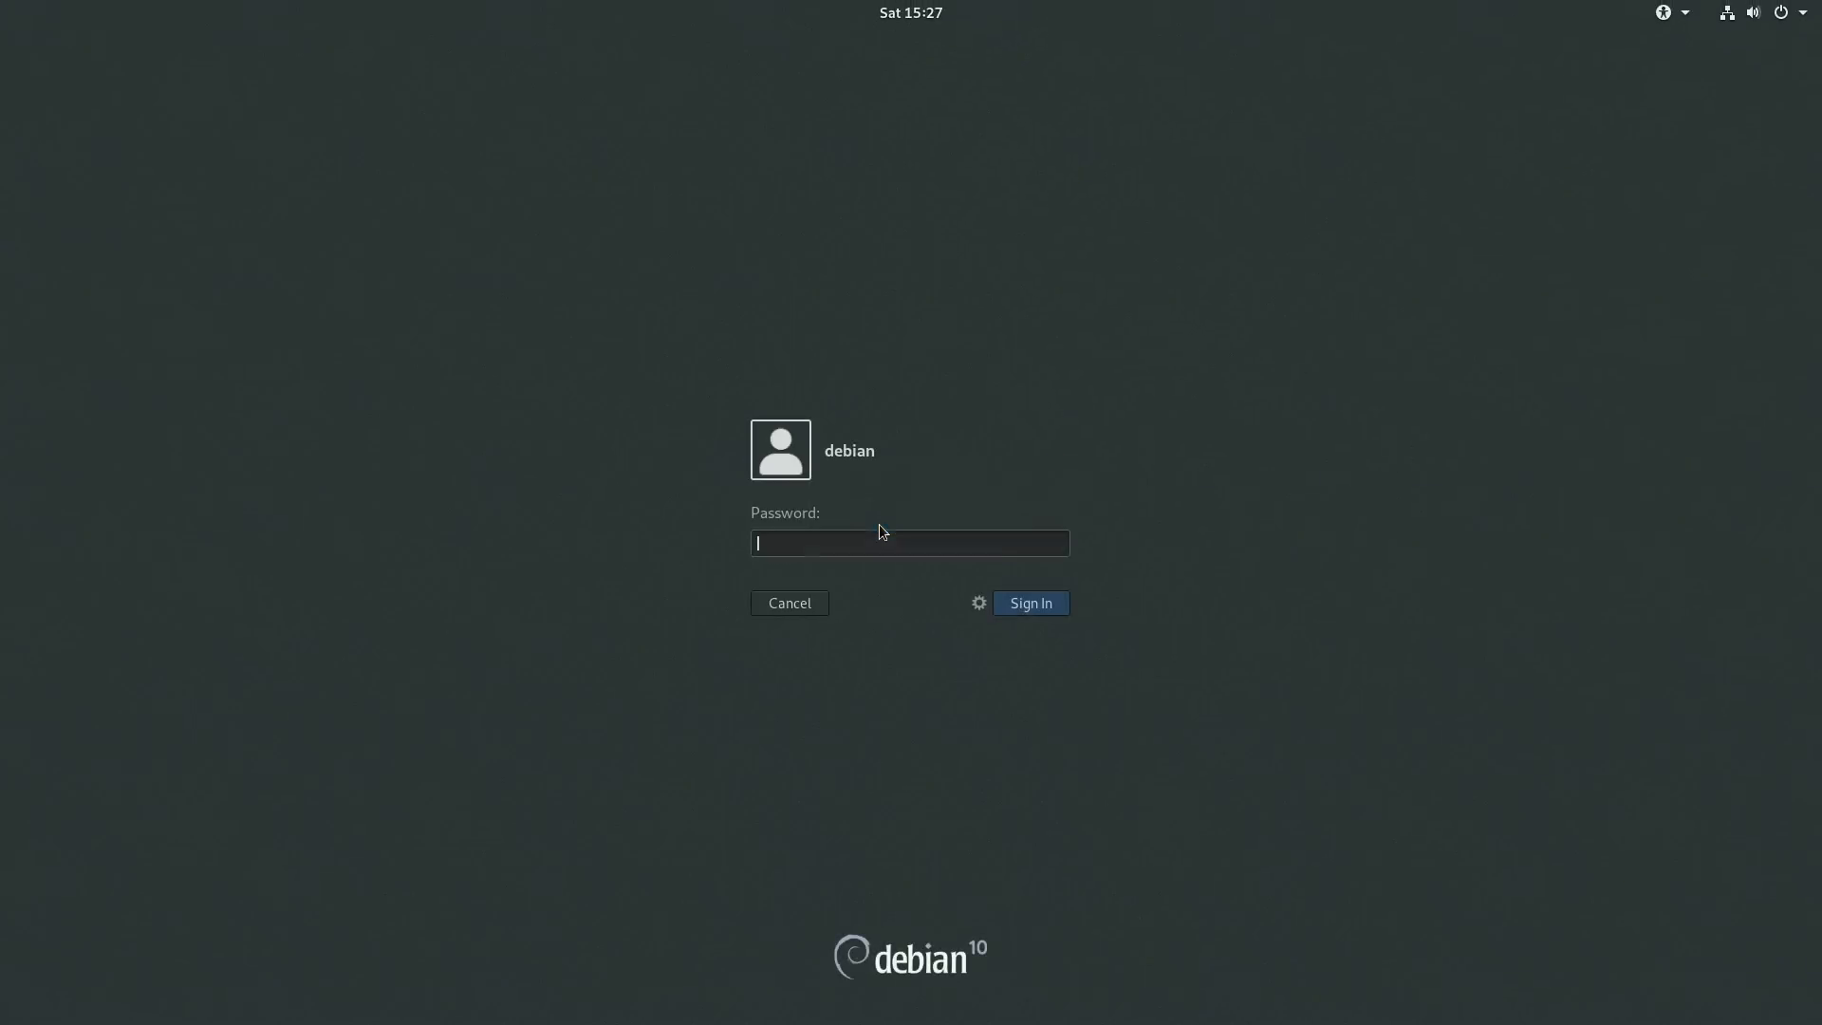
click(980, 602)
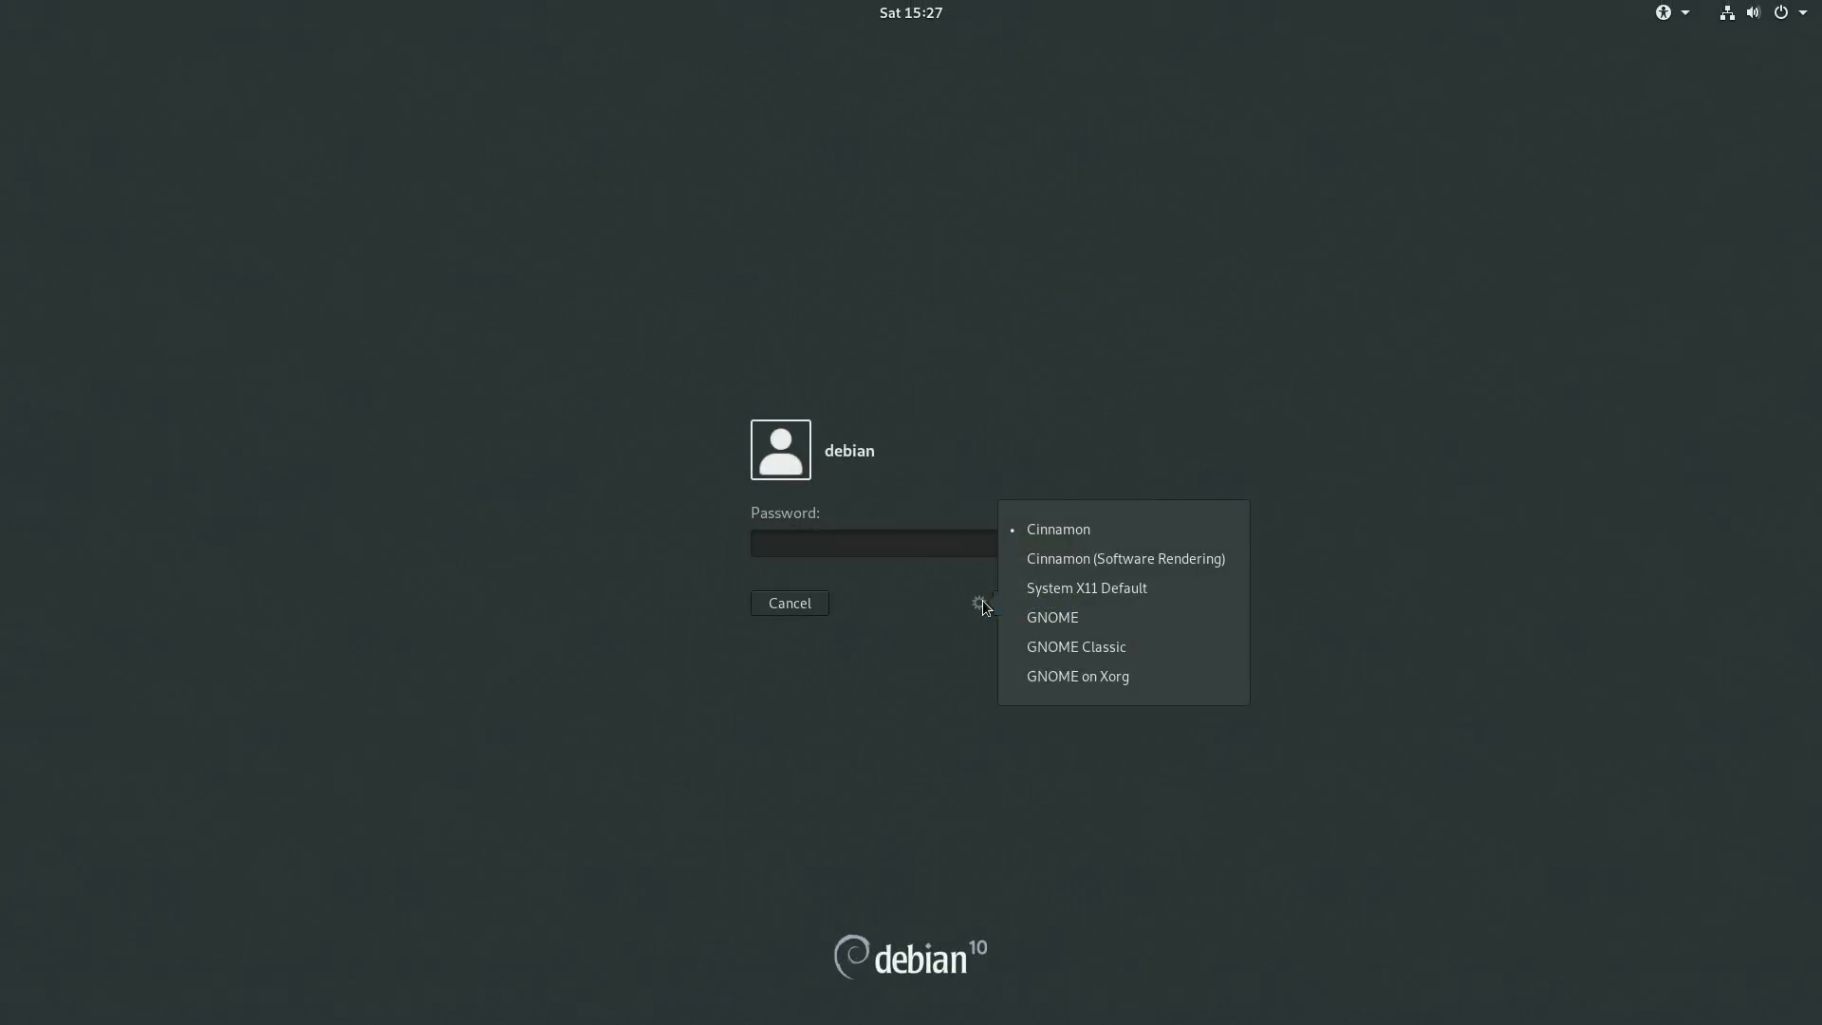
click(1124, 676)
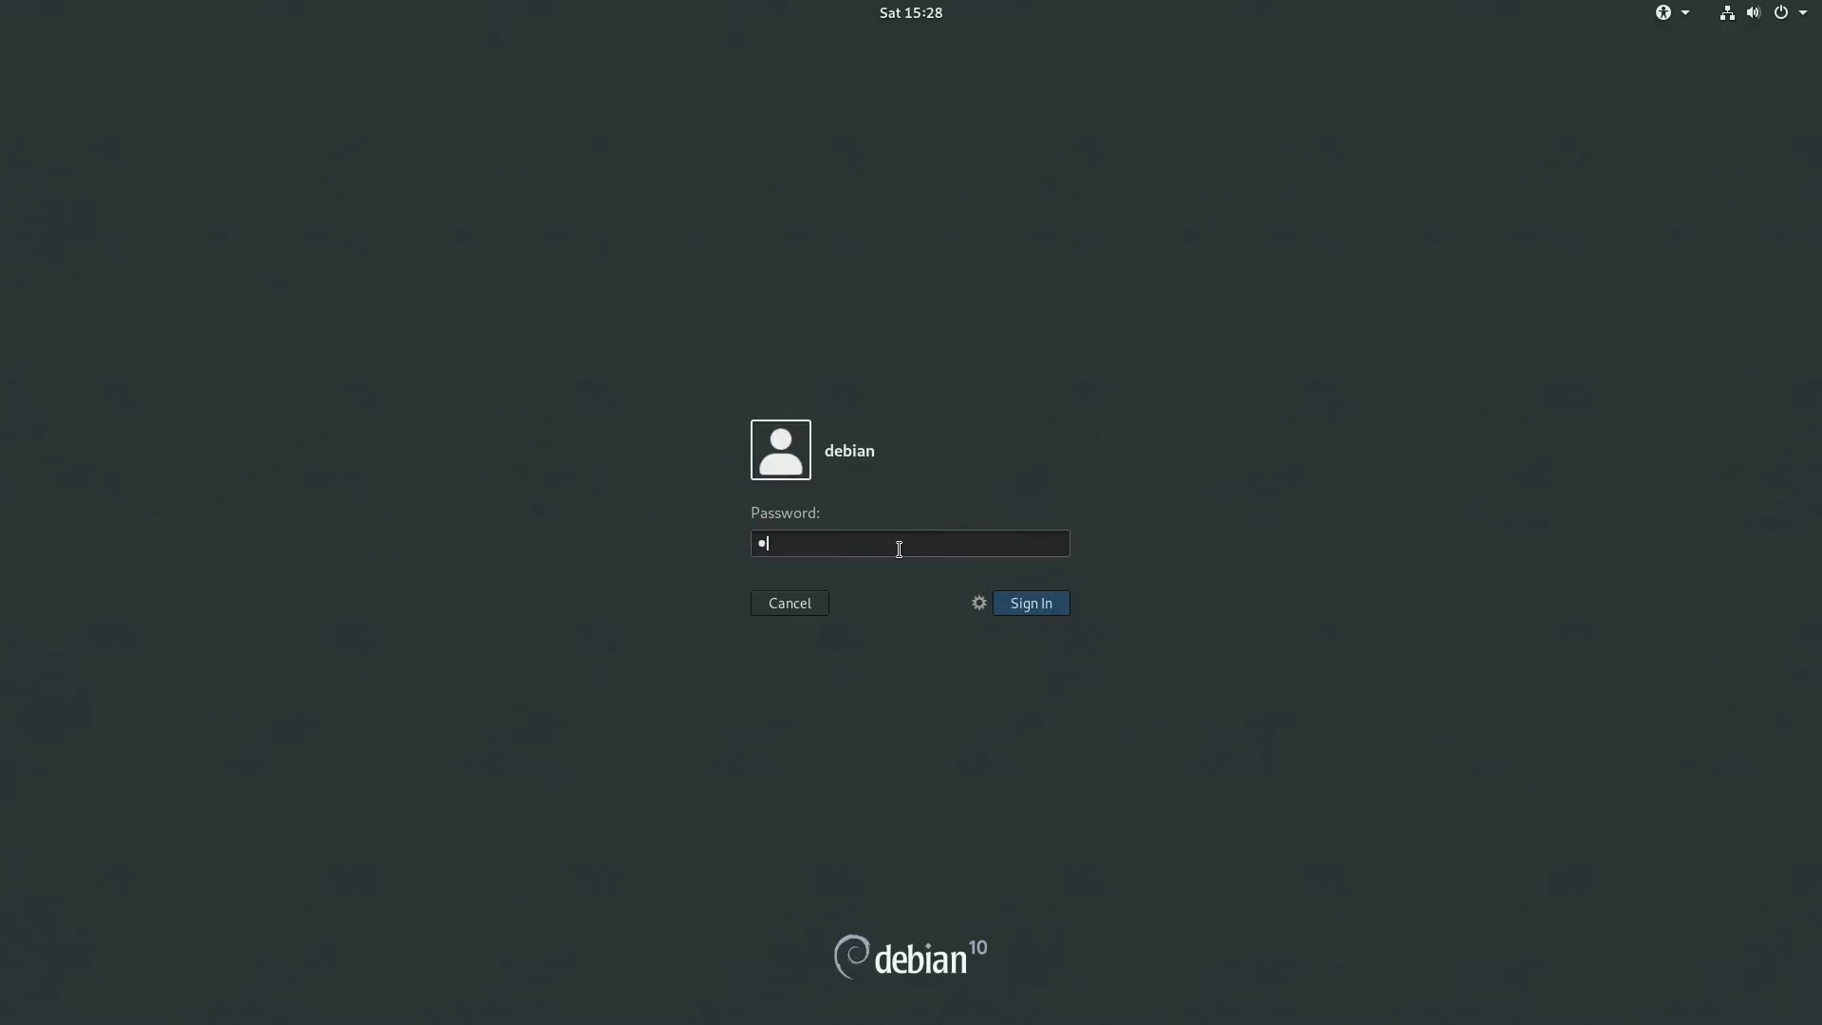
click(1025, 605)
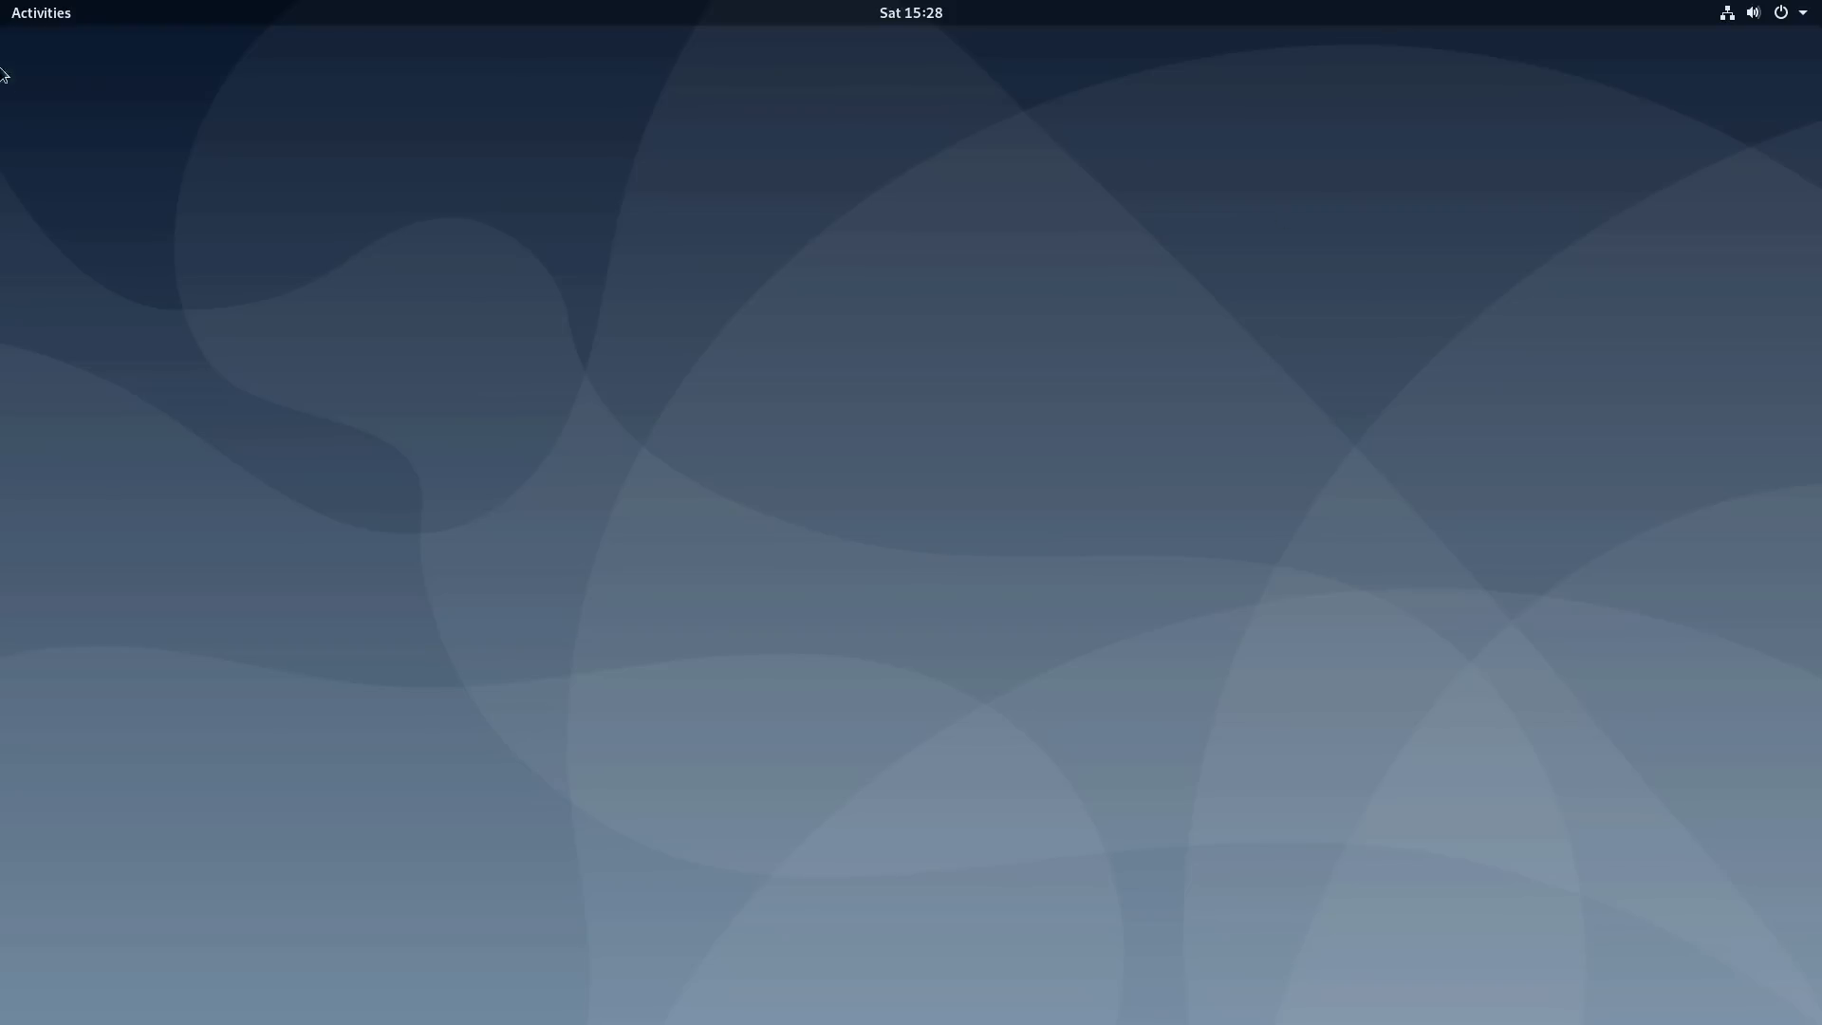
- Check Settings' About page (GNOME 3.30.2, Debian 10), close it, and open Activities
click(1807, 12)
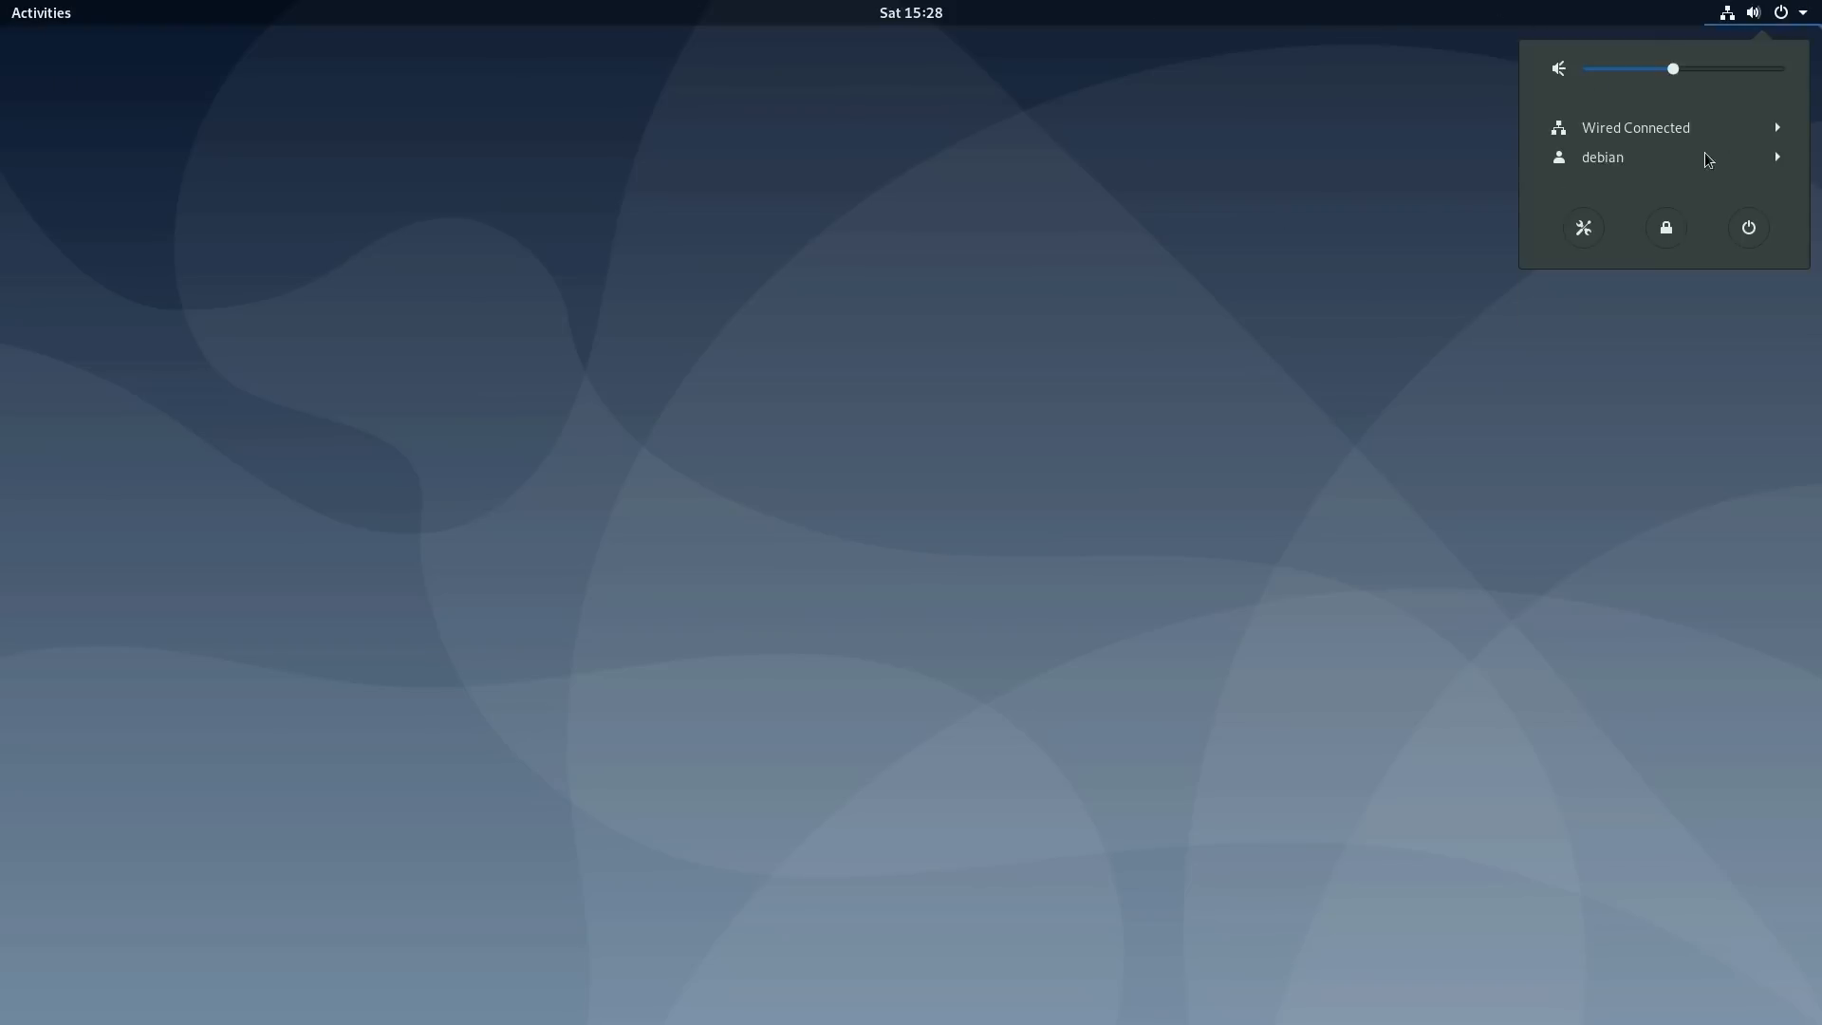
click(1584, 229)
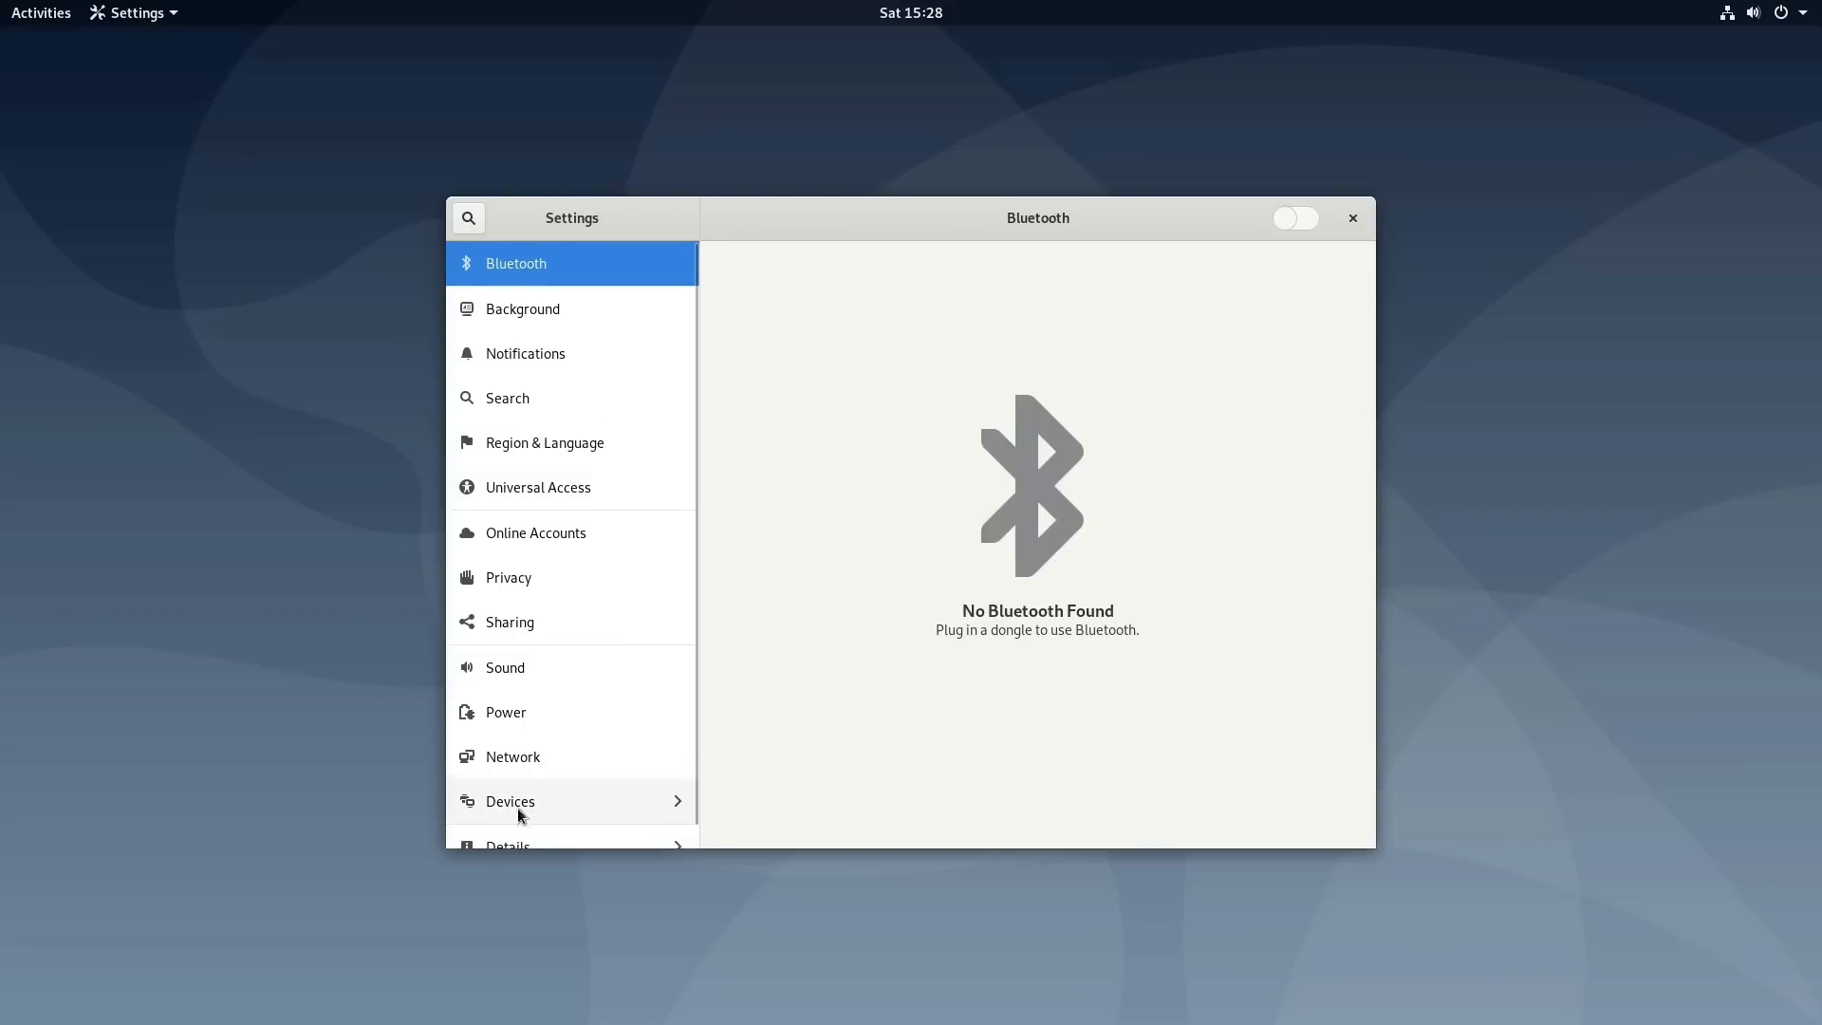
scroll(566, 795, down, 1)
click(538, 822)
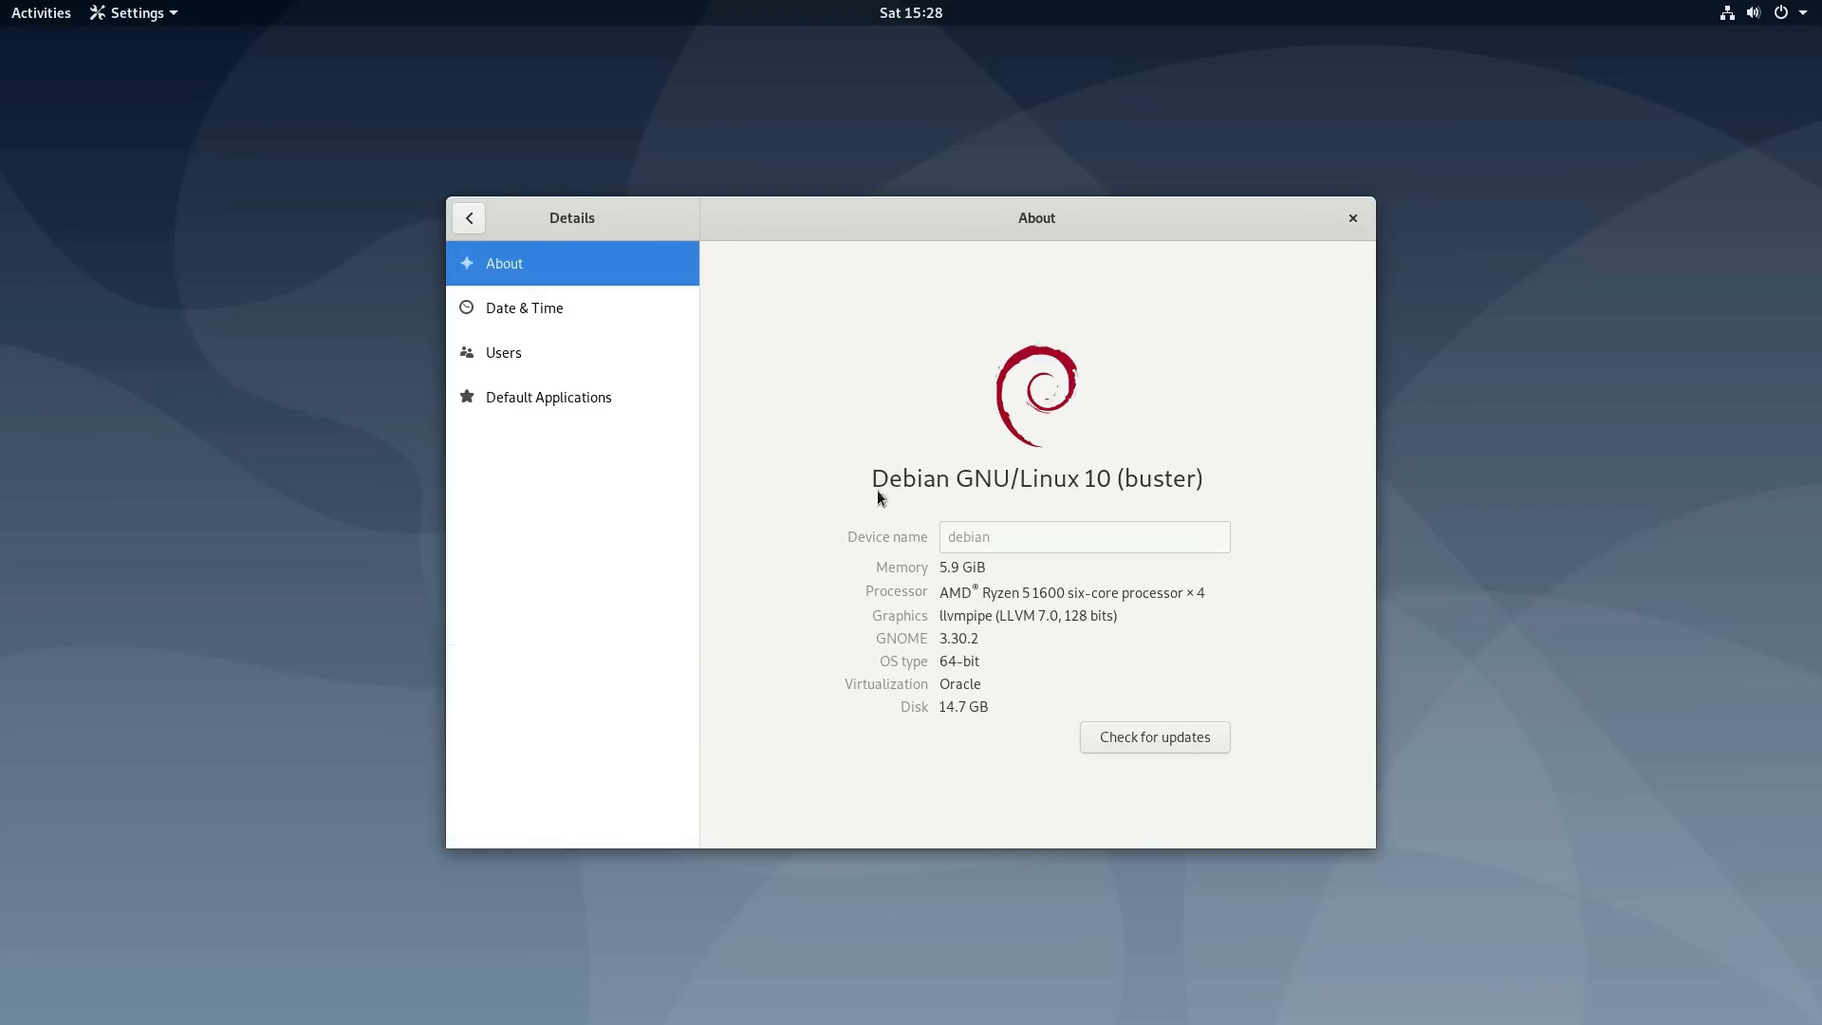
click(1354, 218)
key(super)
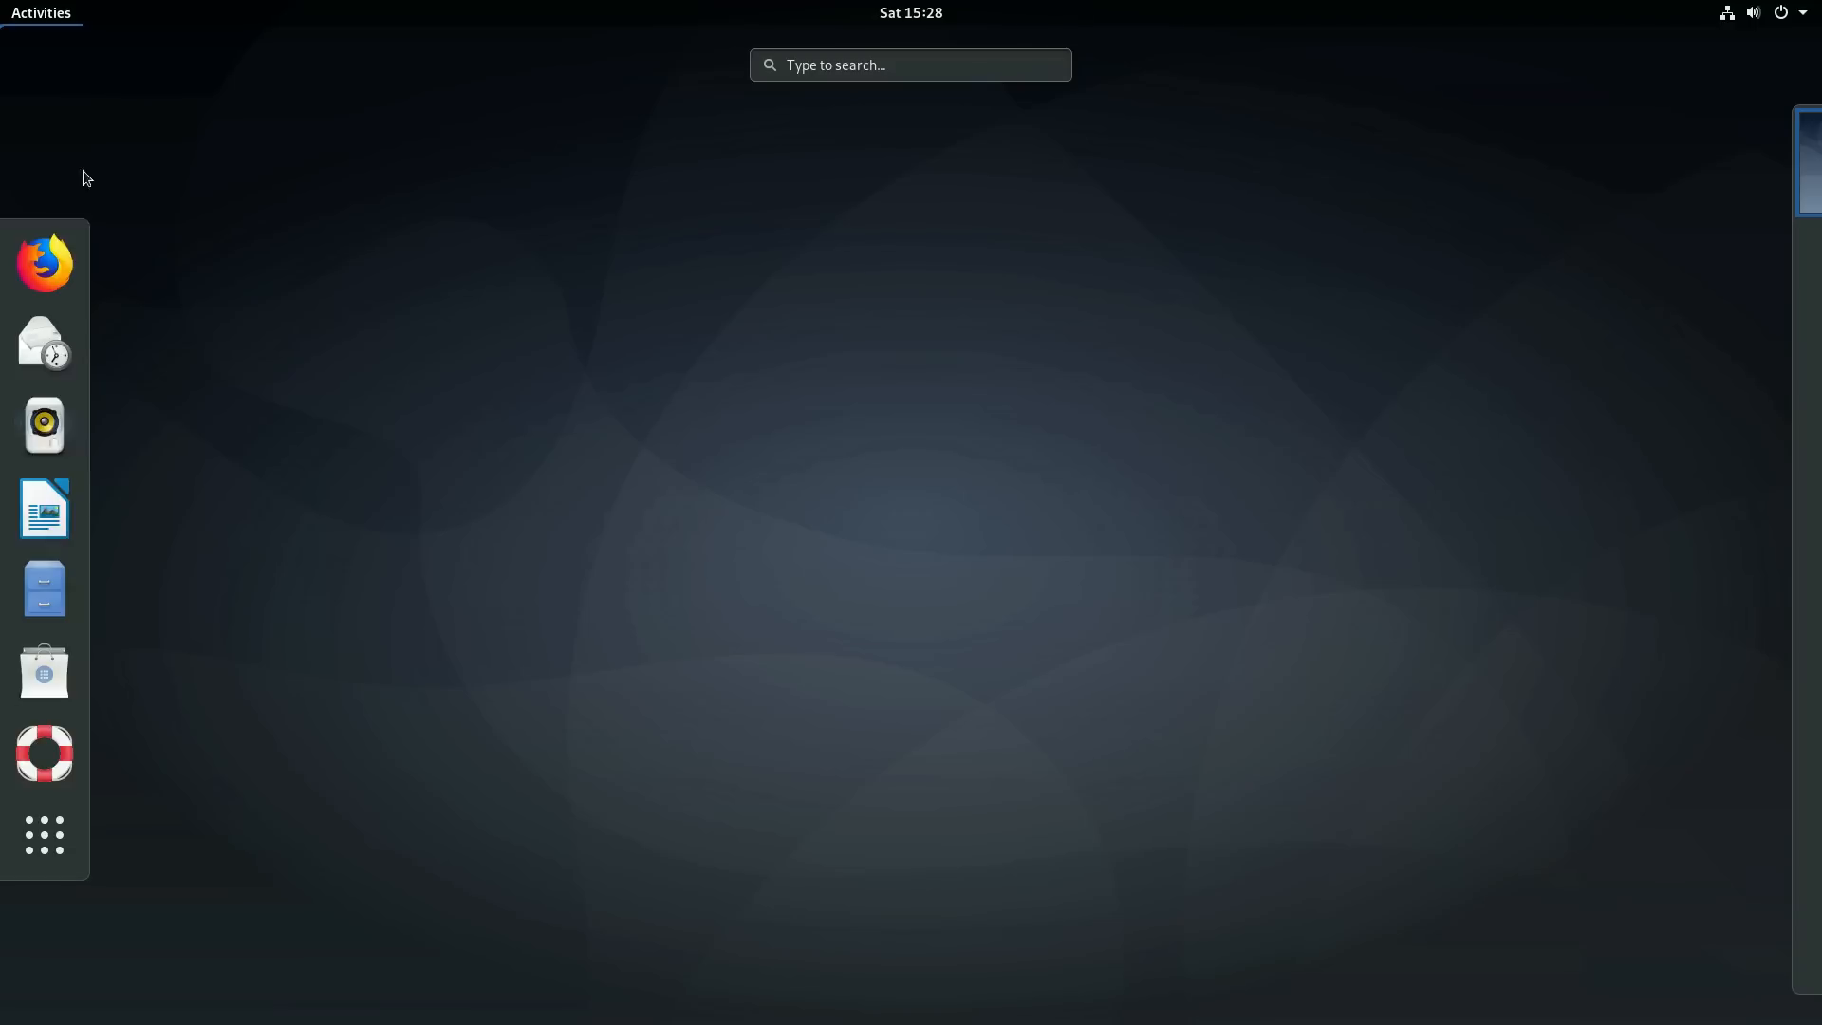
- Browse the application grid, find System Monitor by searching 'syst', open it and close it
click(44, 835)
scroll(887, 546, down, 2)
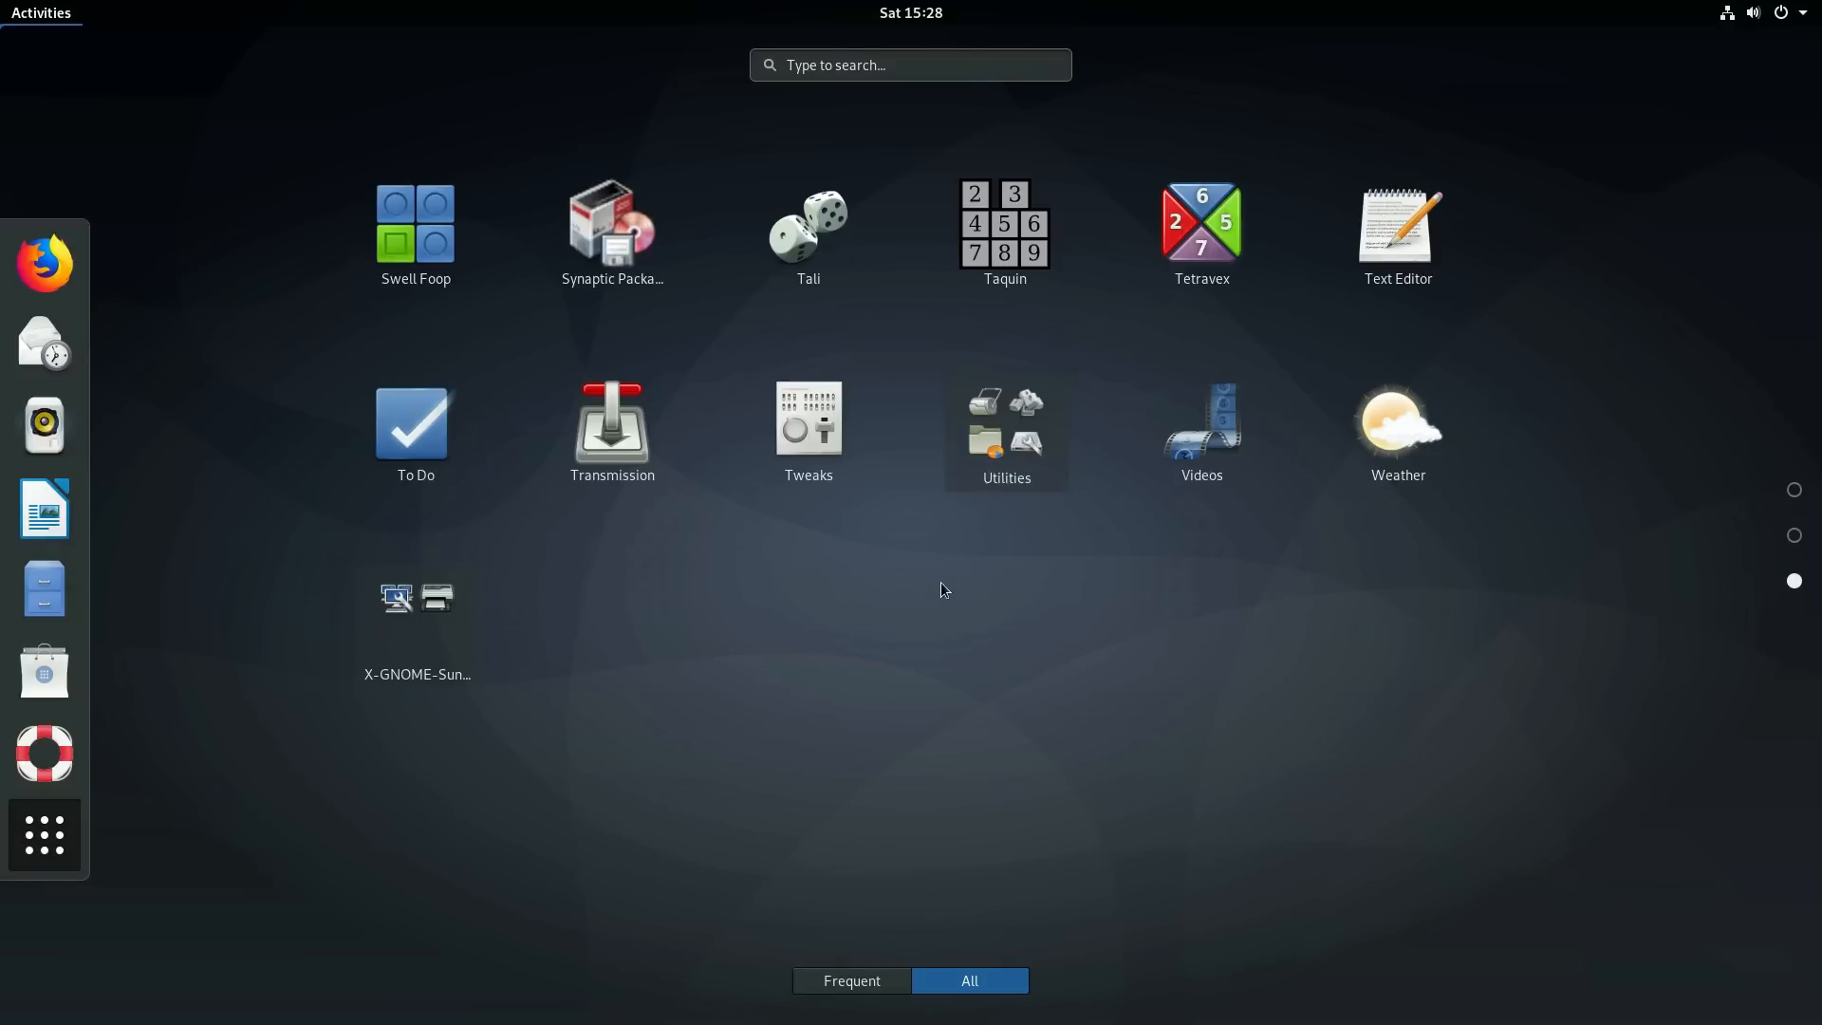
scroll(941, 582, up, 2)
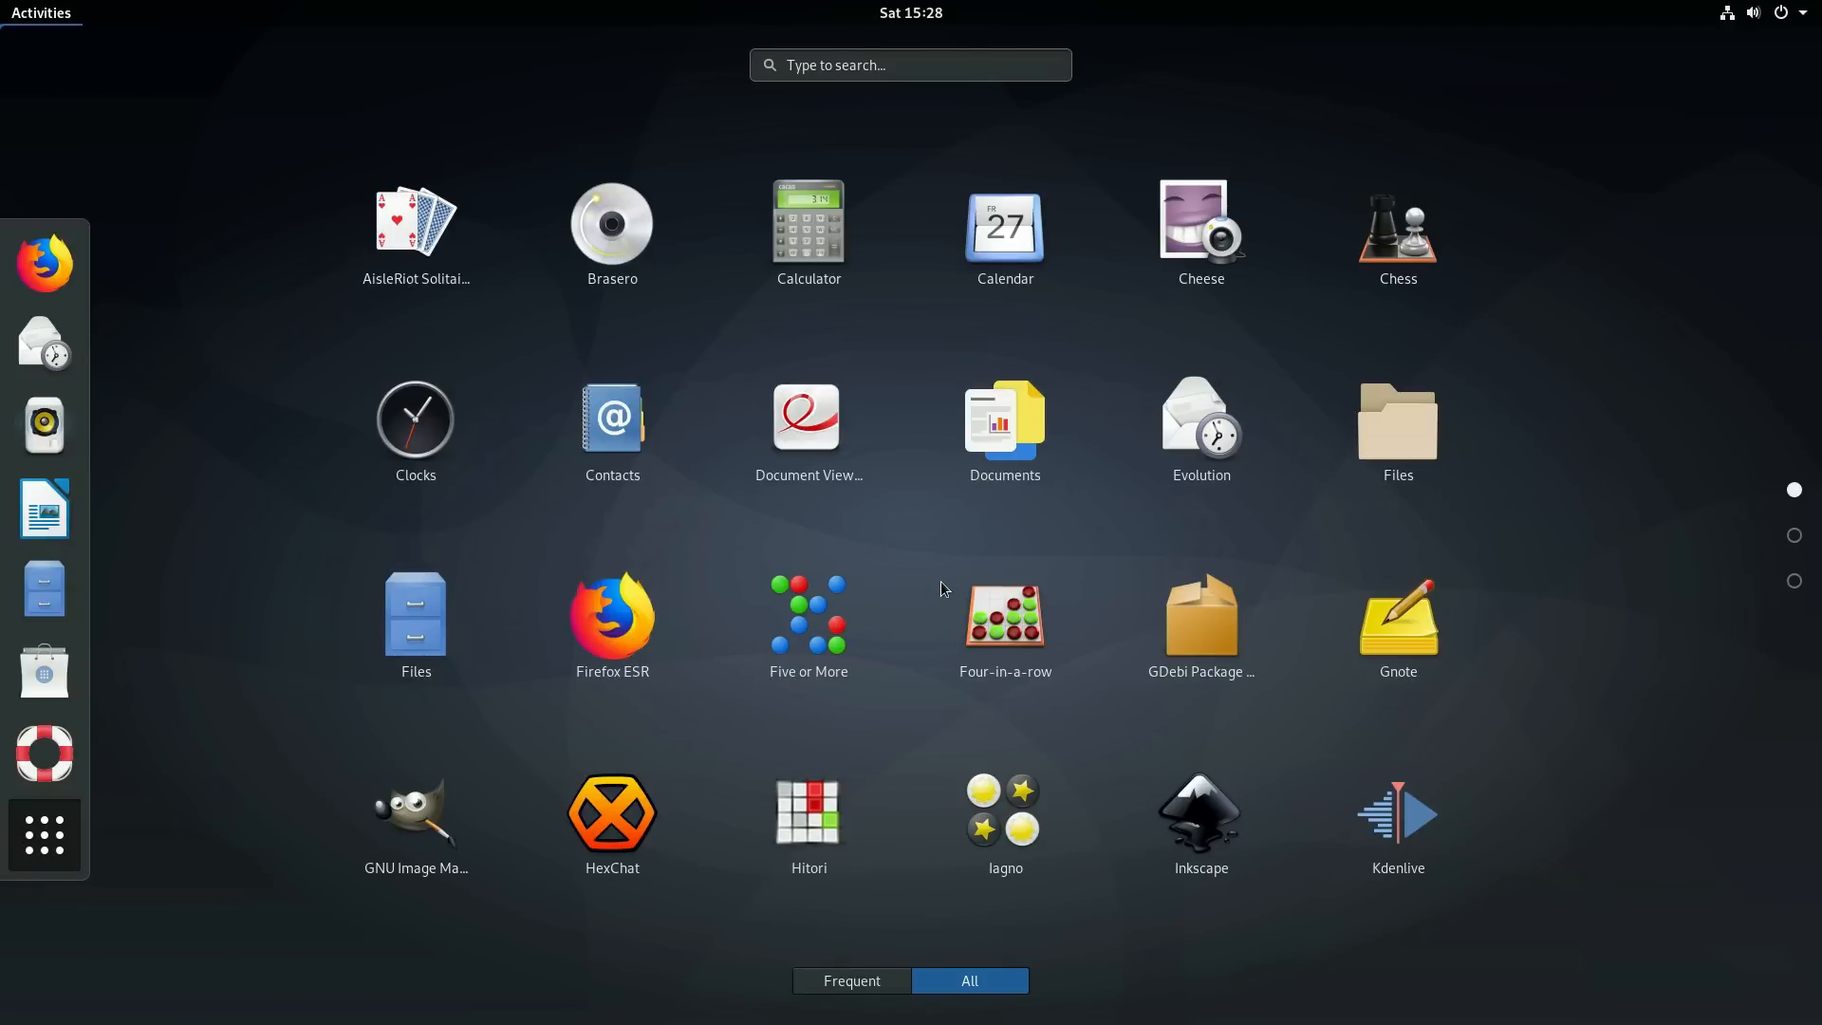
scroll(942, 588, down, 1)
scroll(941, 581, down, 1)
scroll(934, 579, up, 2)
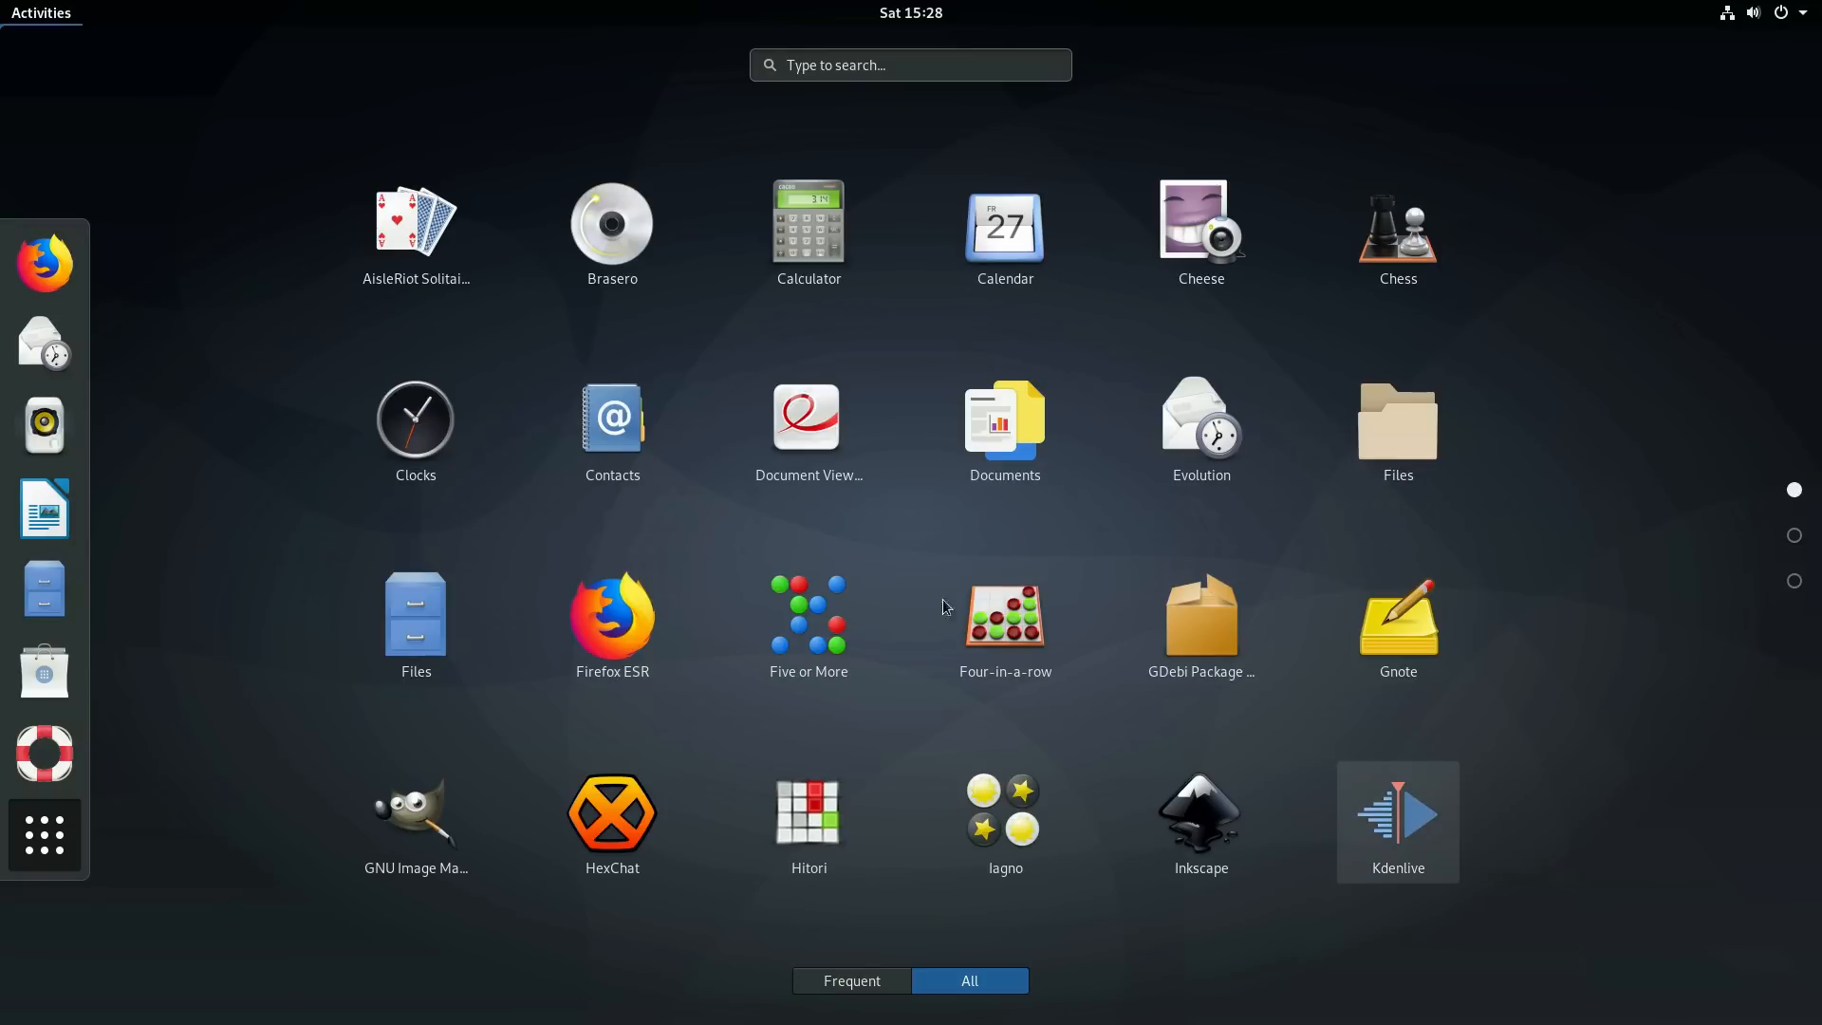
click(38, 850)
click(38, 849)
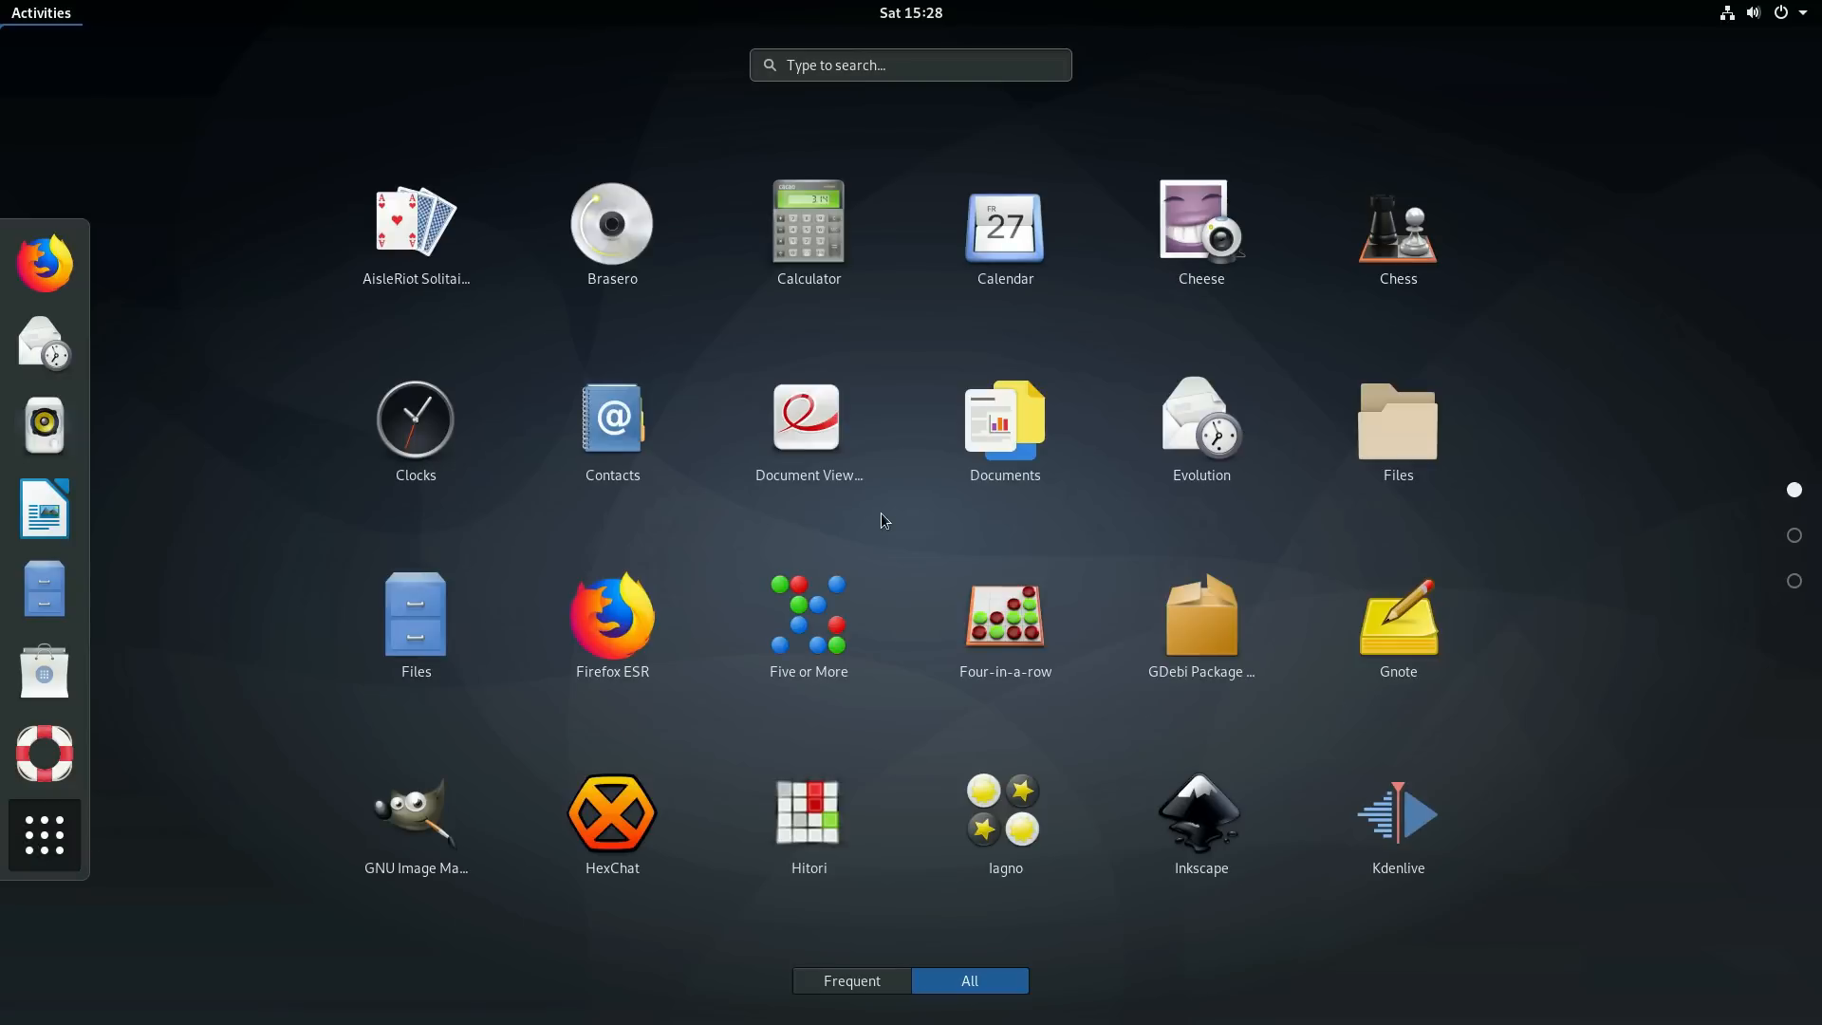
text(syst)
click(731, 229)
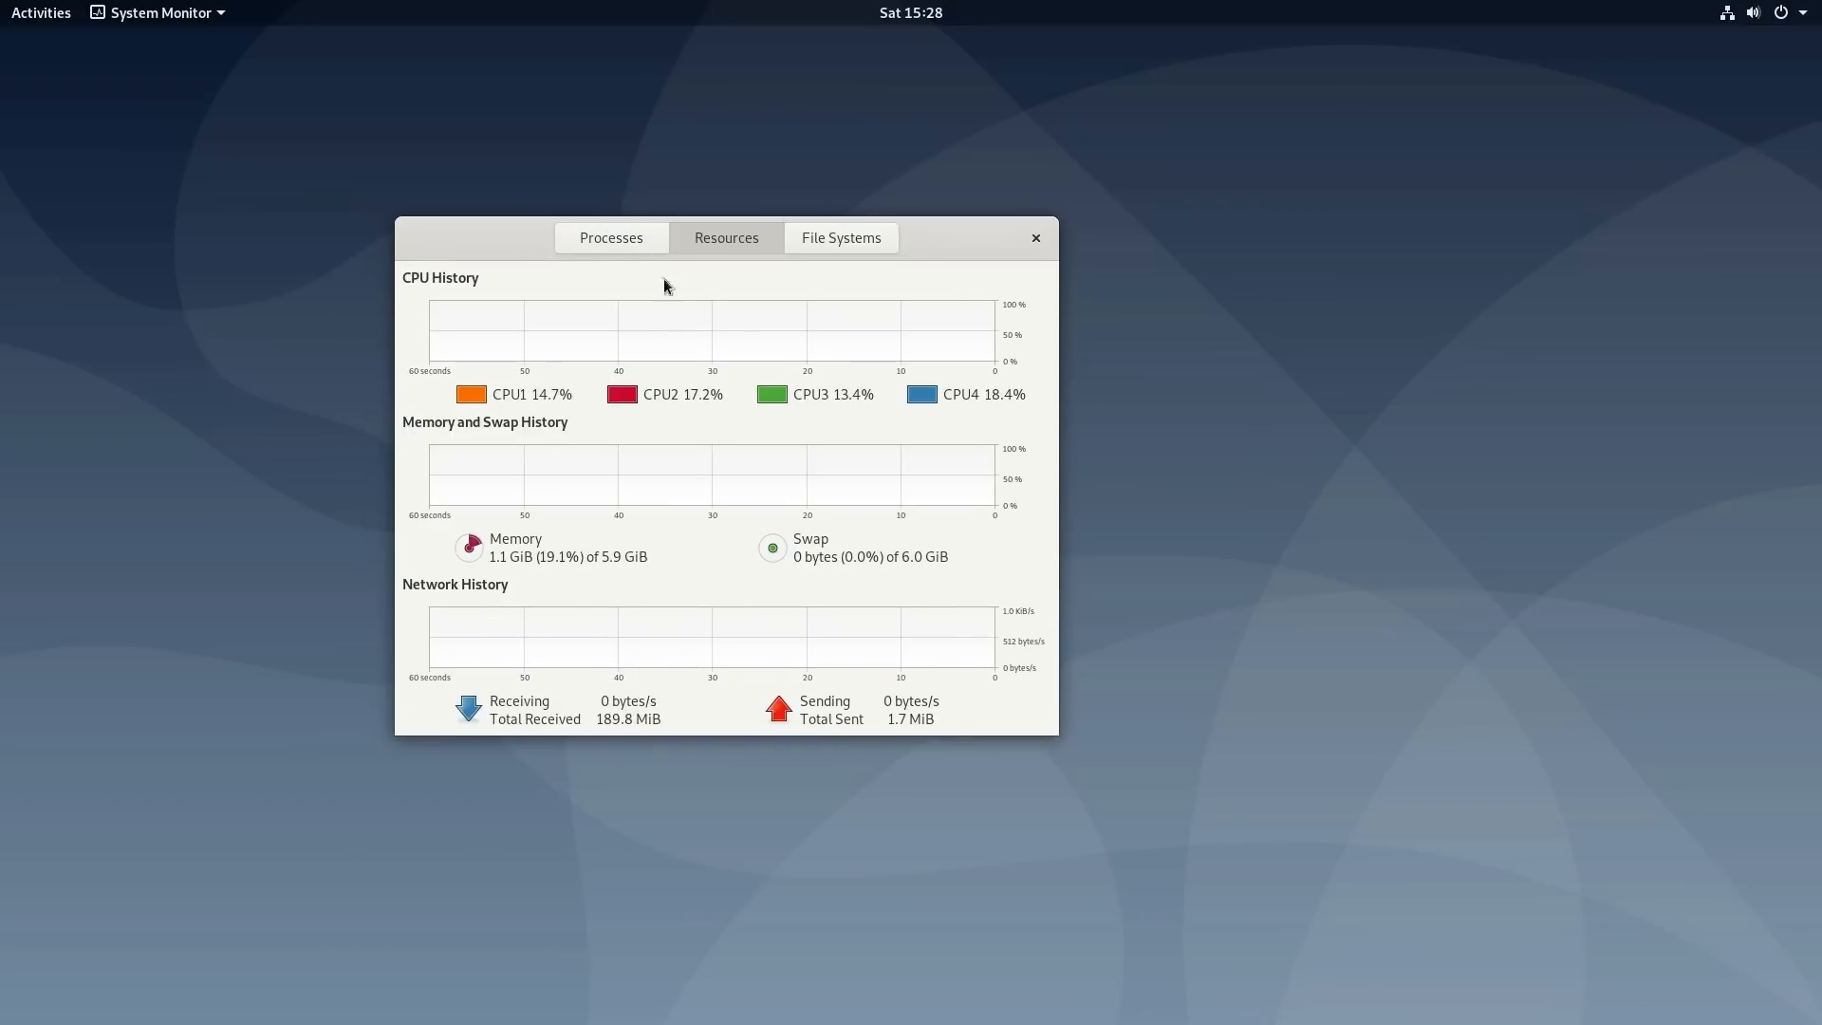
click(1036, 238)
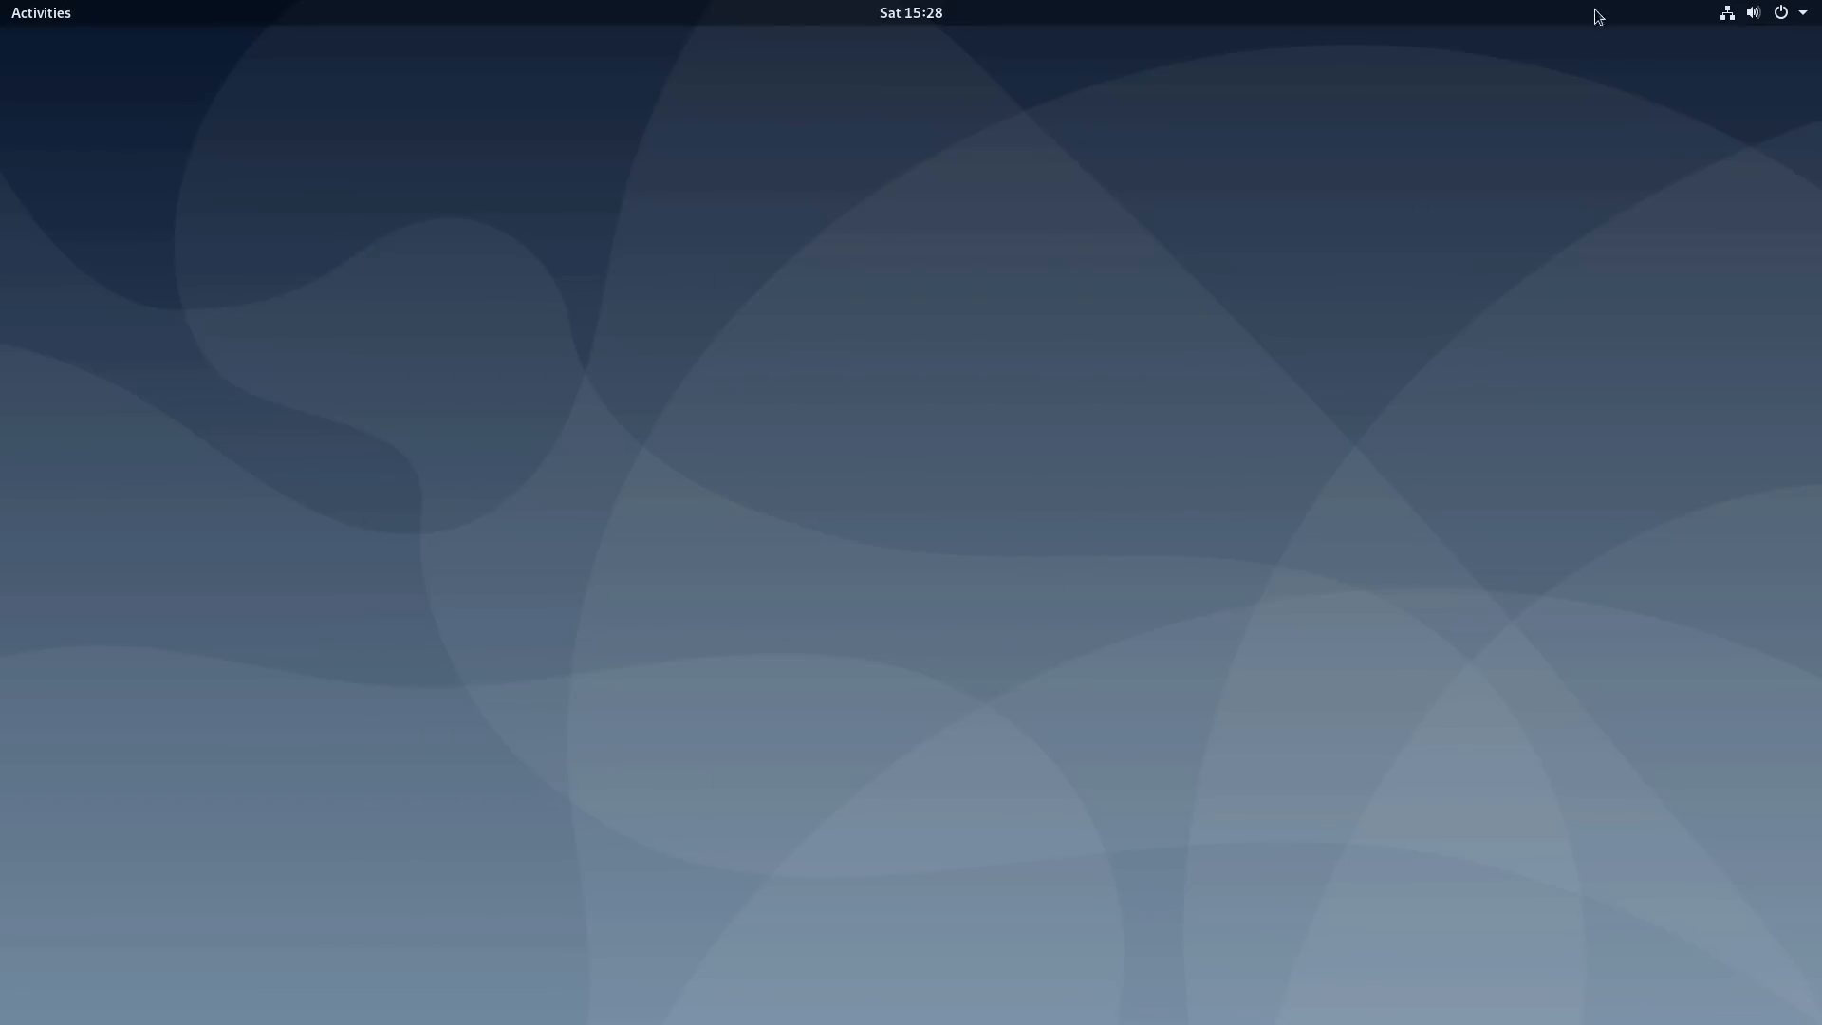
- Launch LibreOffice Writer from the Activities dash, then close it
click(14, 11)
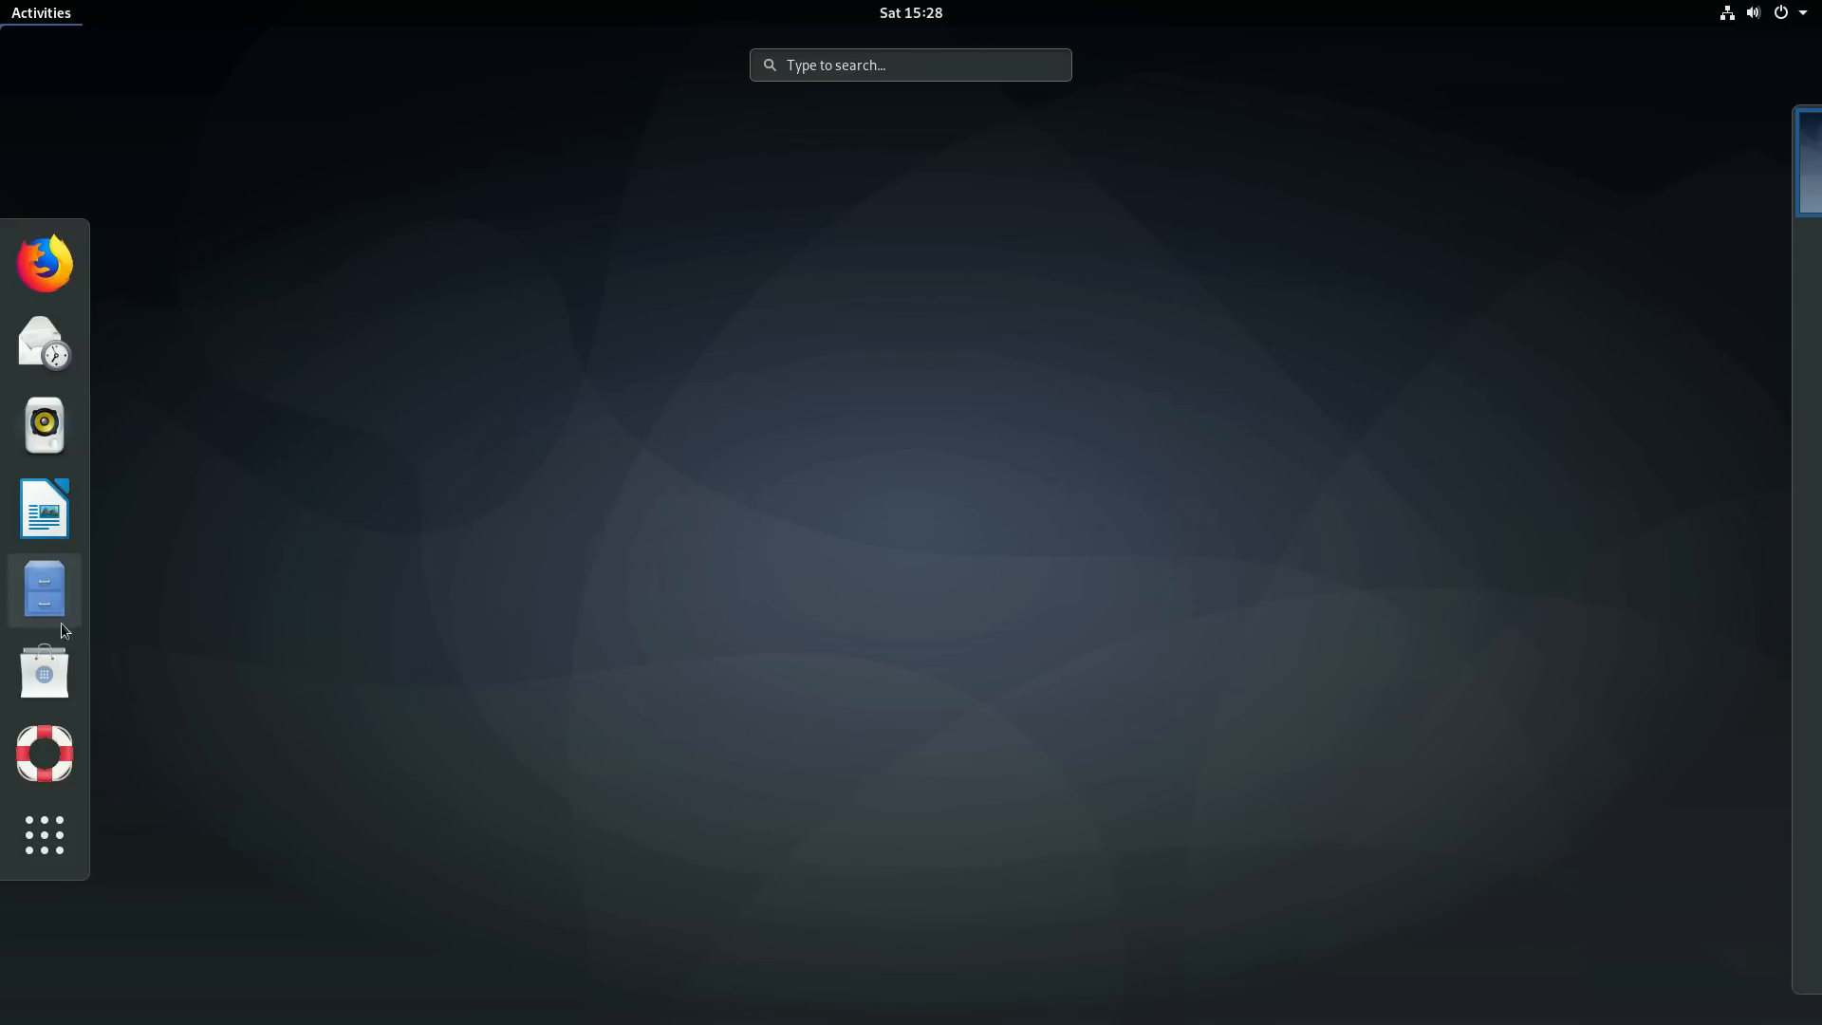
click(26, 490)
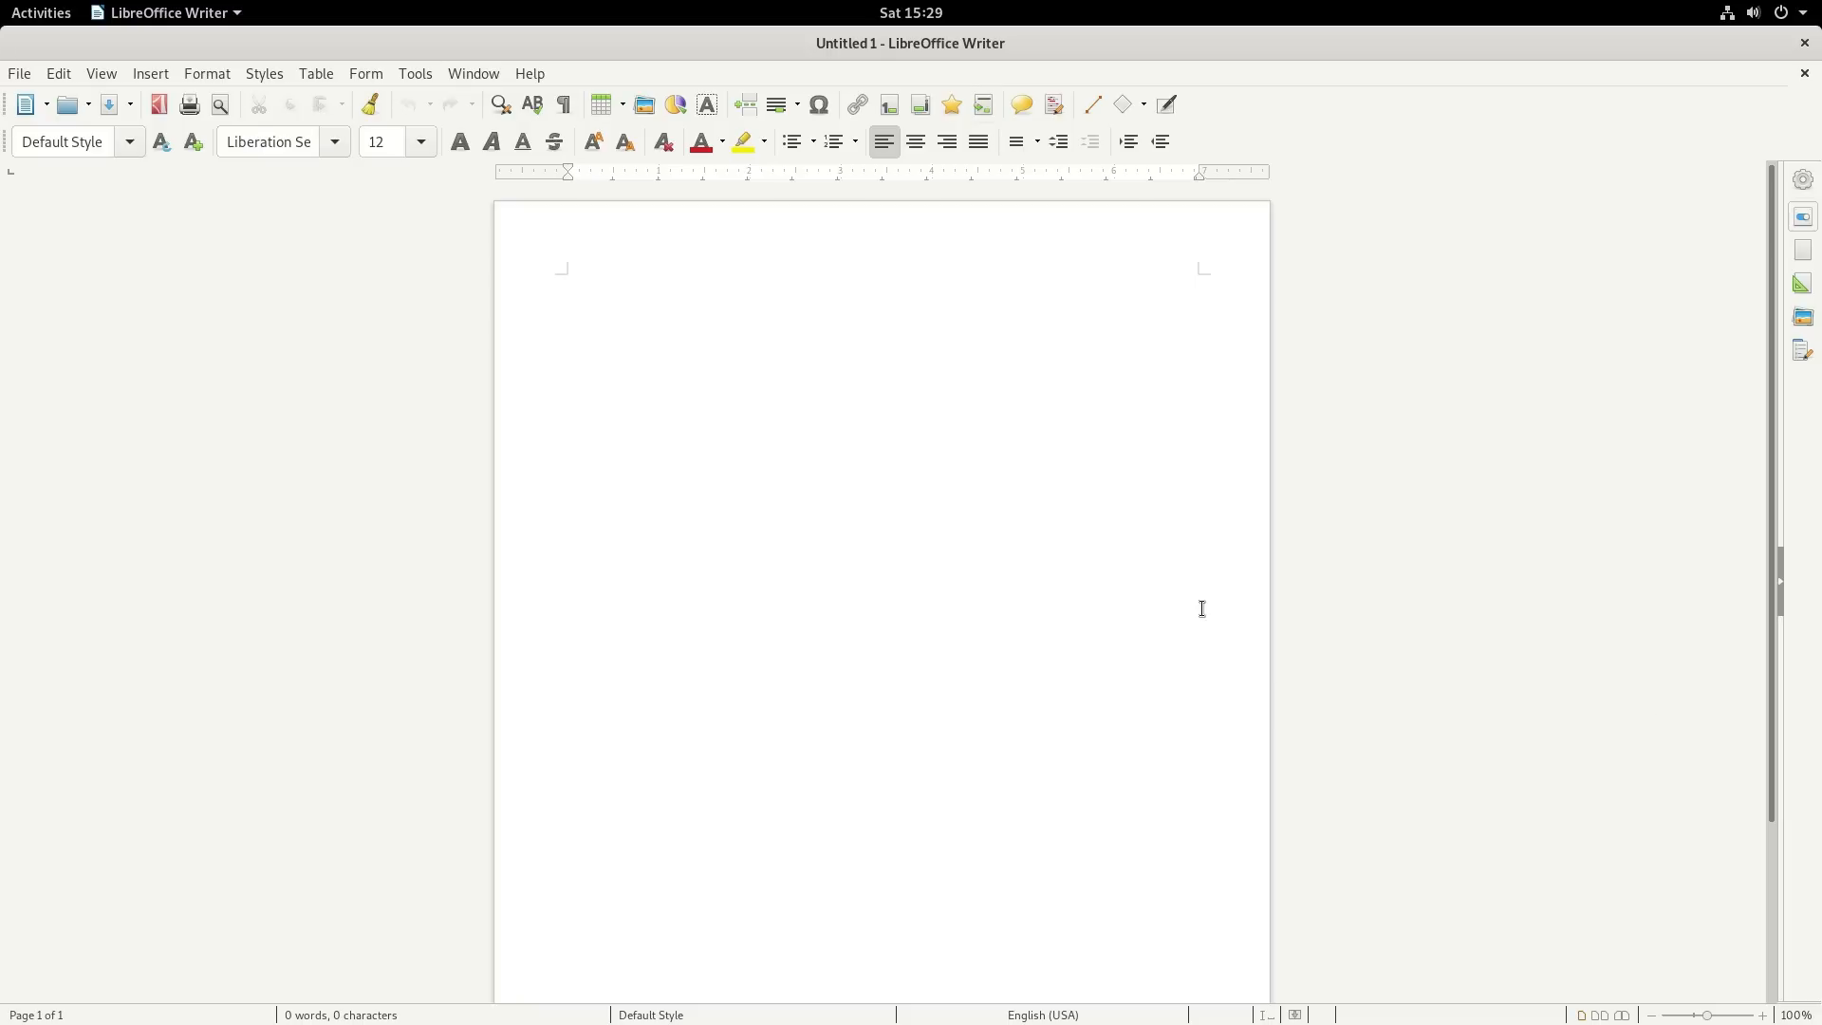
click(1805, 43)
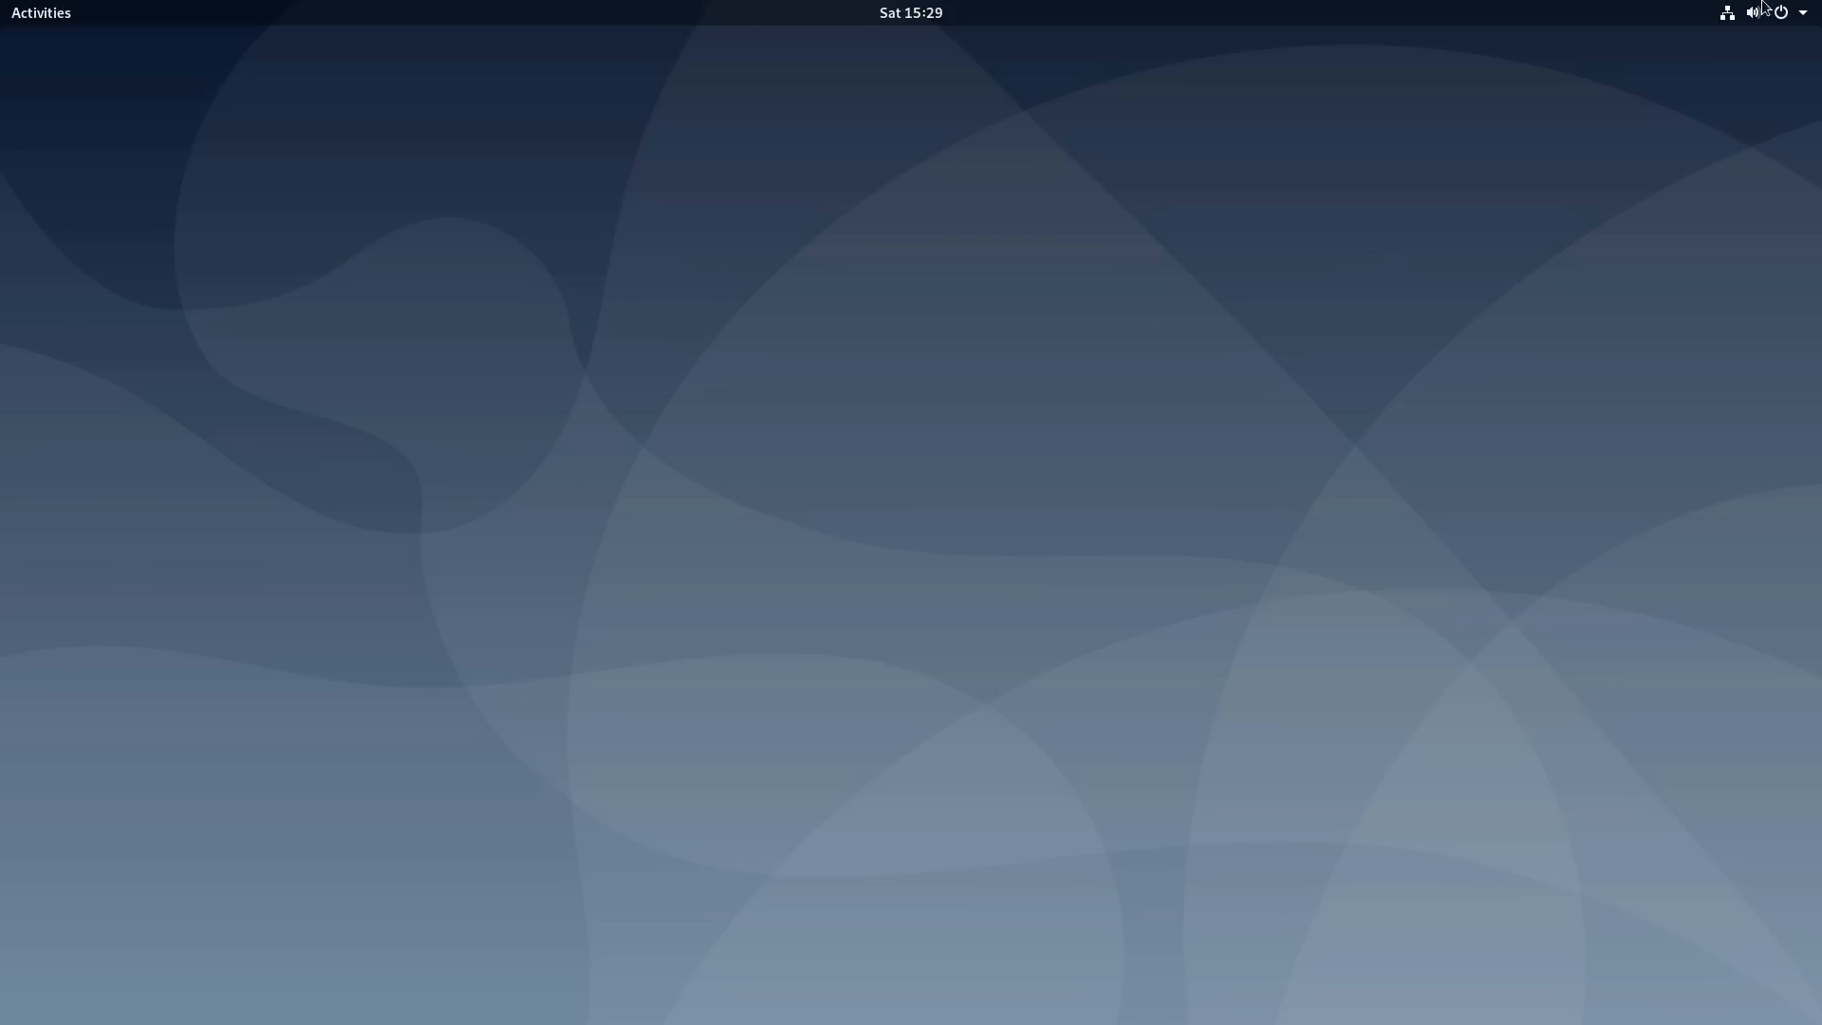
- Log out of the current GNOME session from the system menu
click(1793, 15)
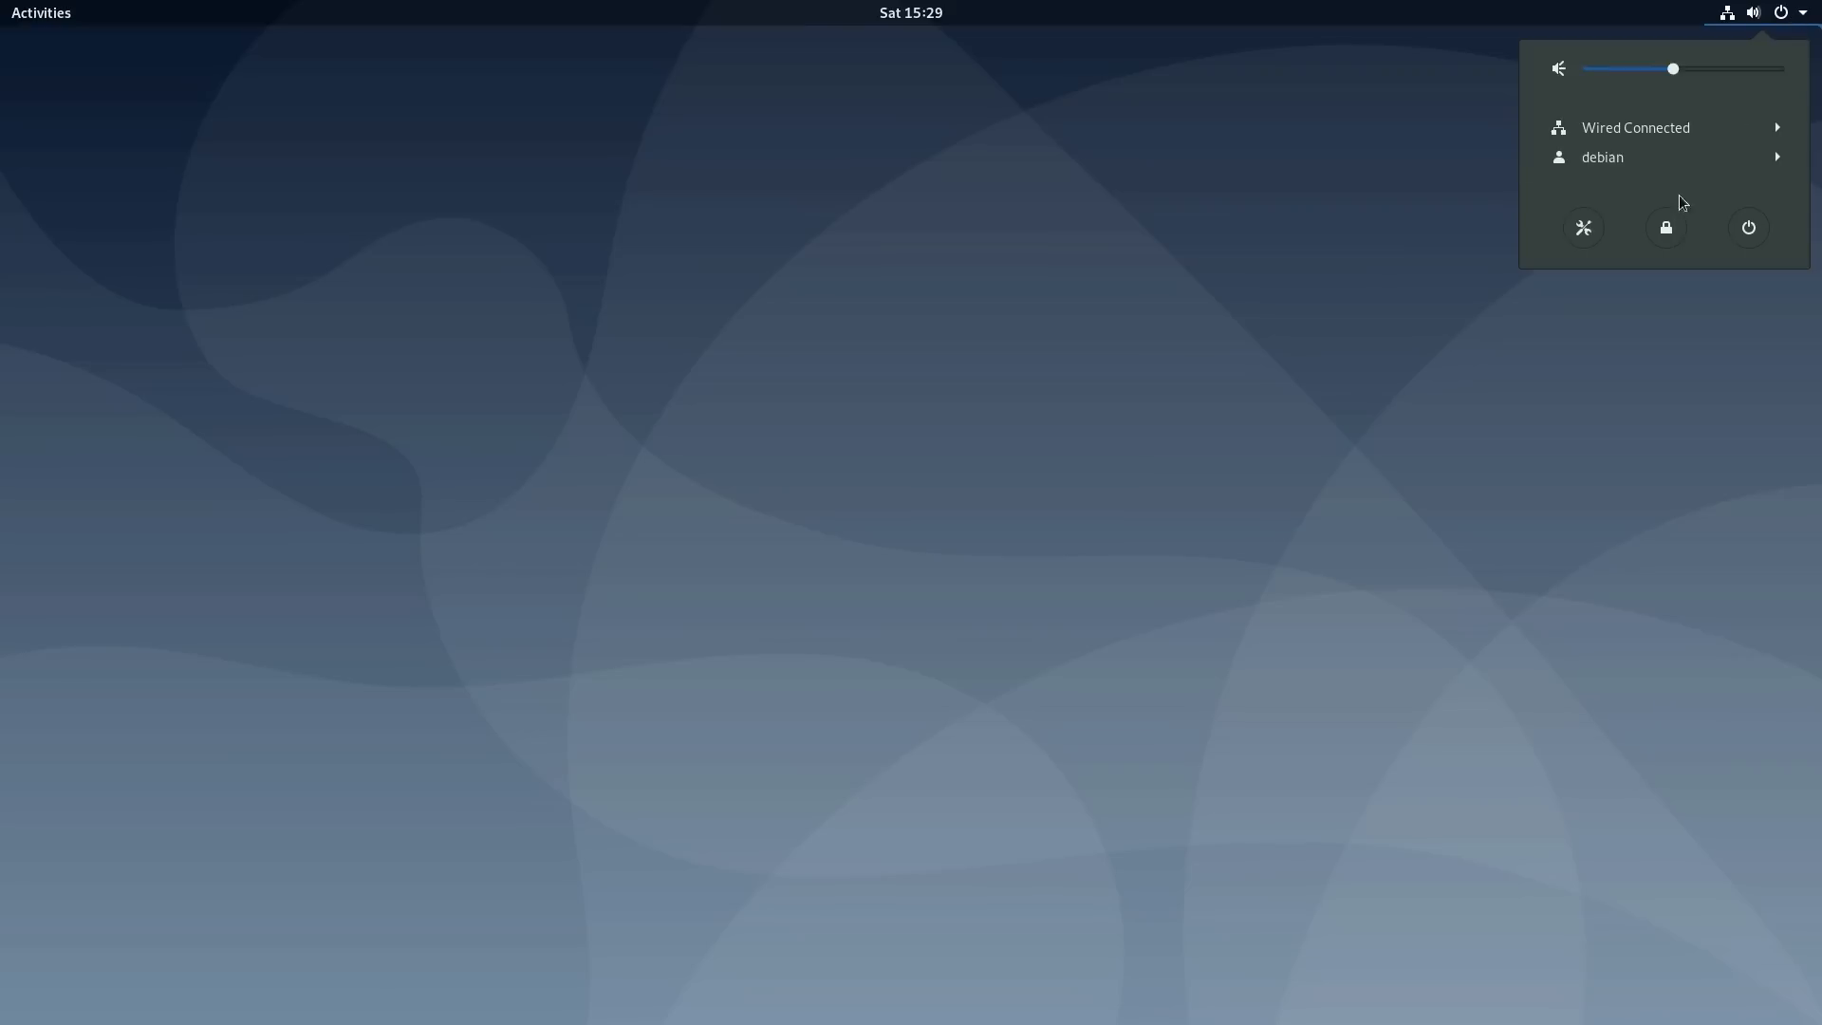
click(1613, 156)
click(1601, 184)
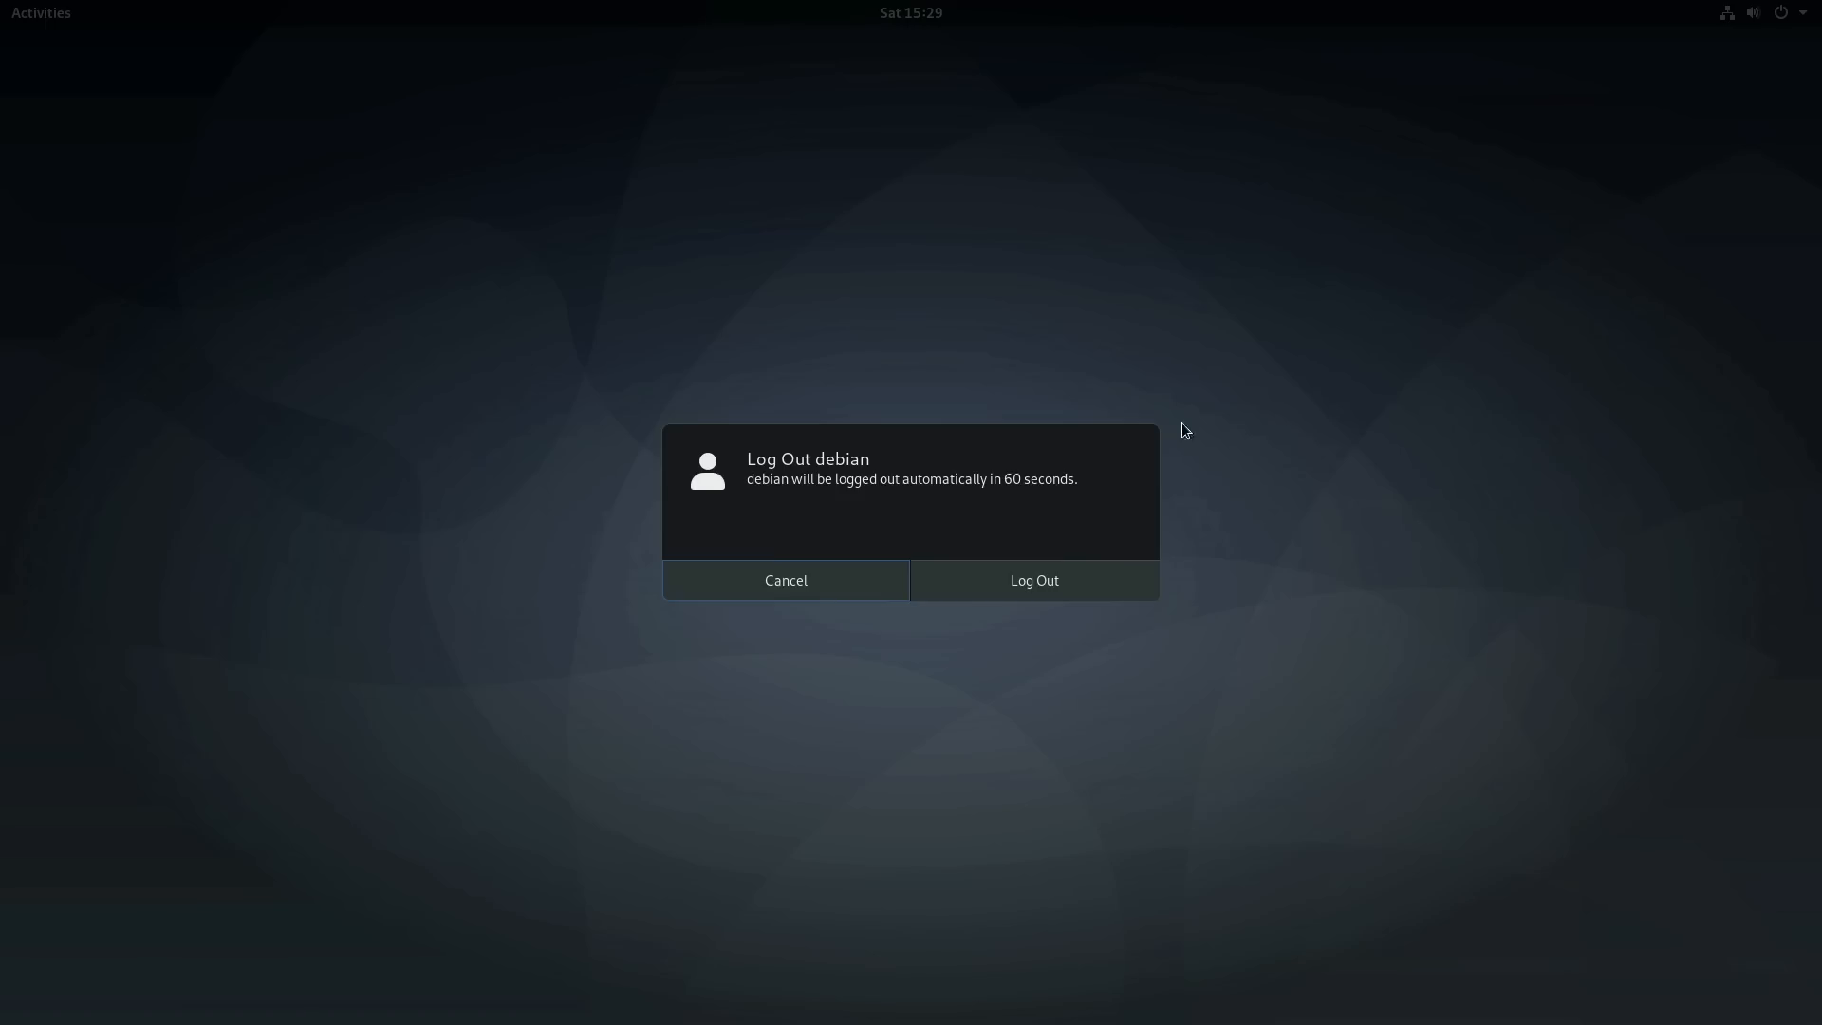
click(1055, 580)
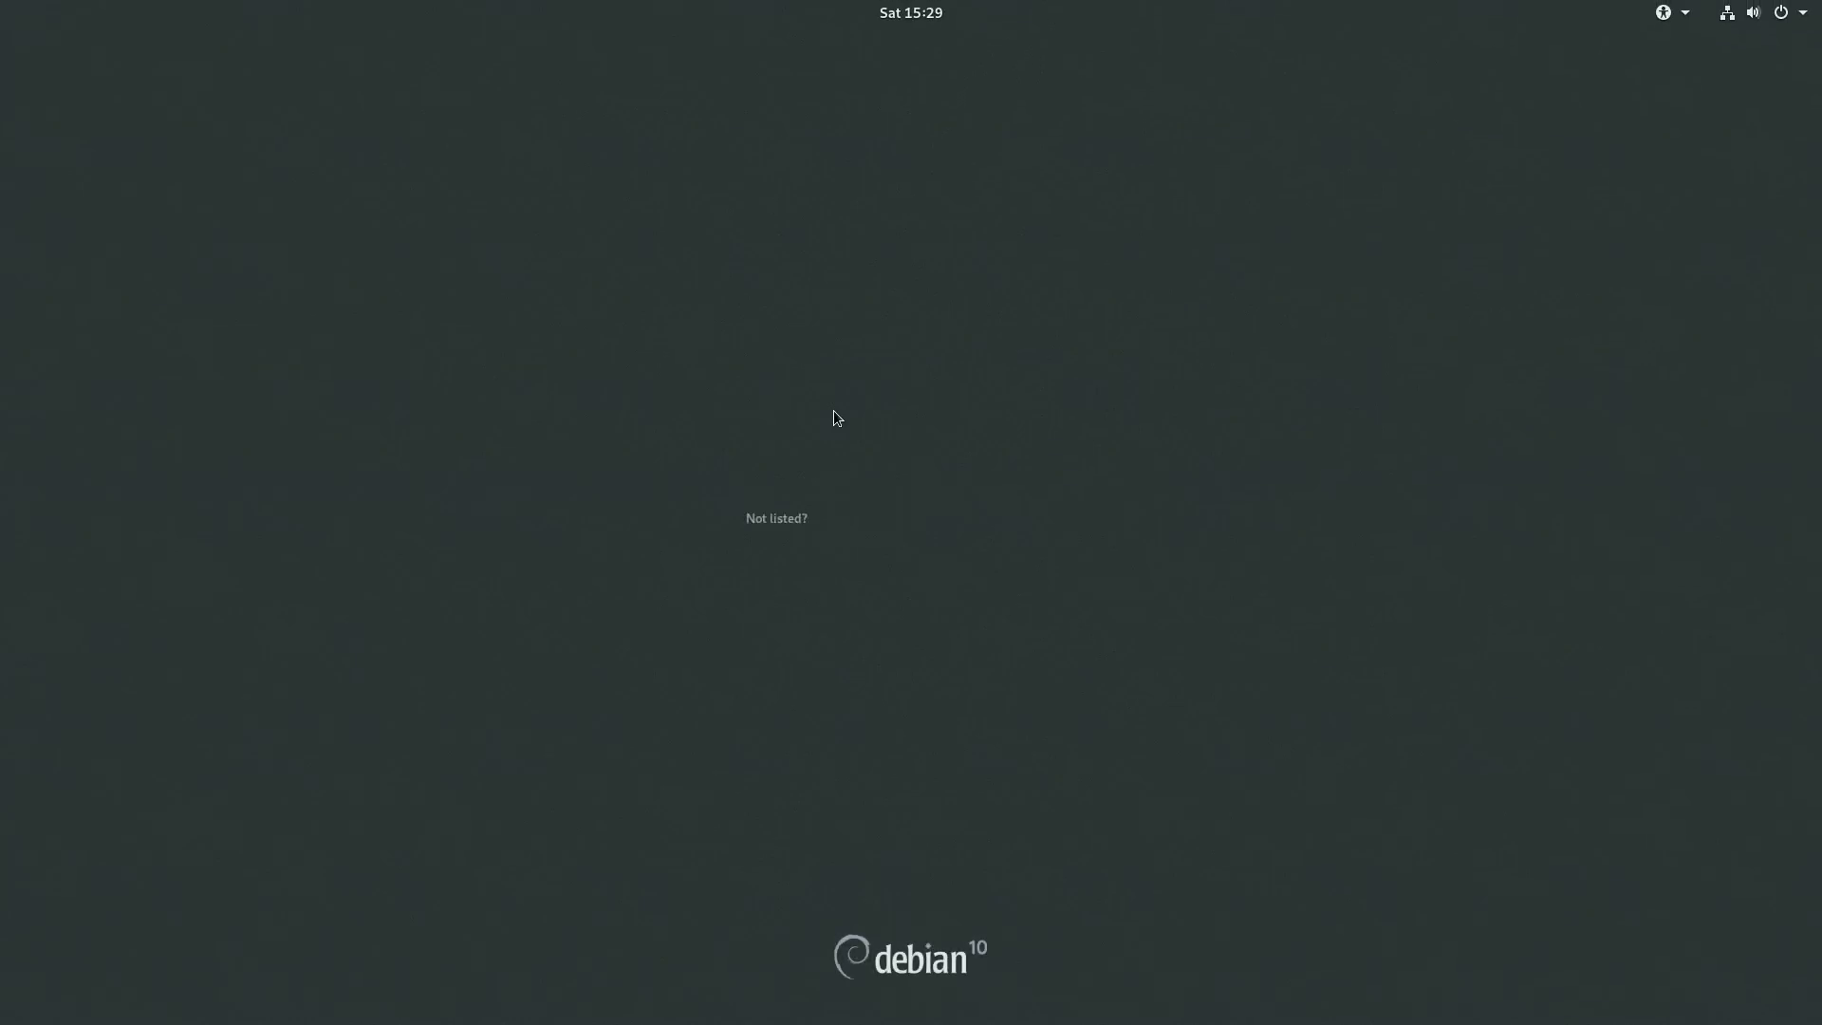
- Sign the user back in with the plain GNOME session
click(872, 508)
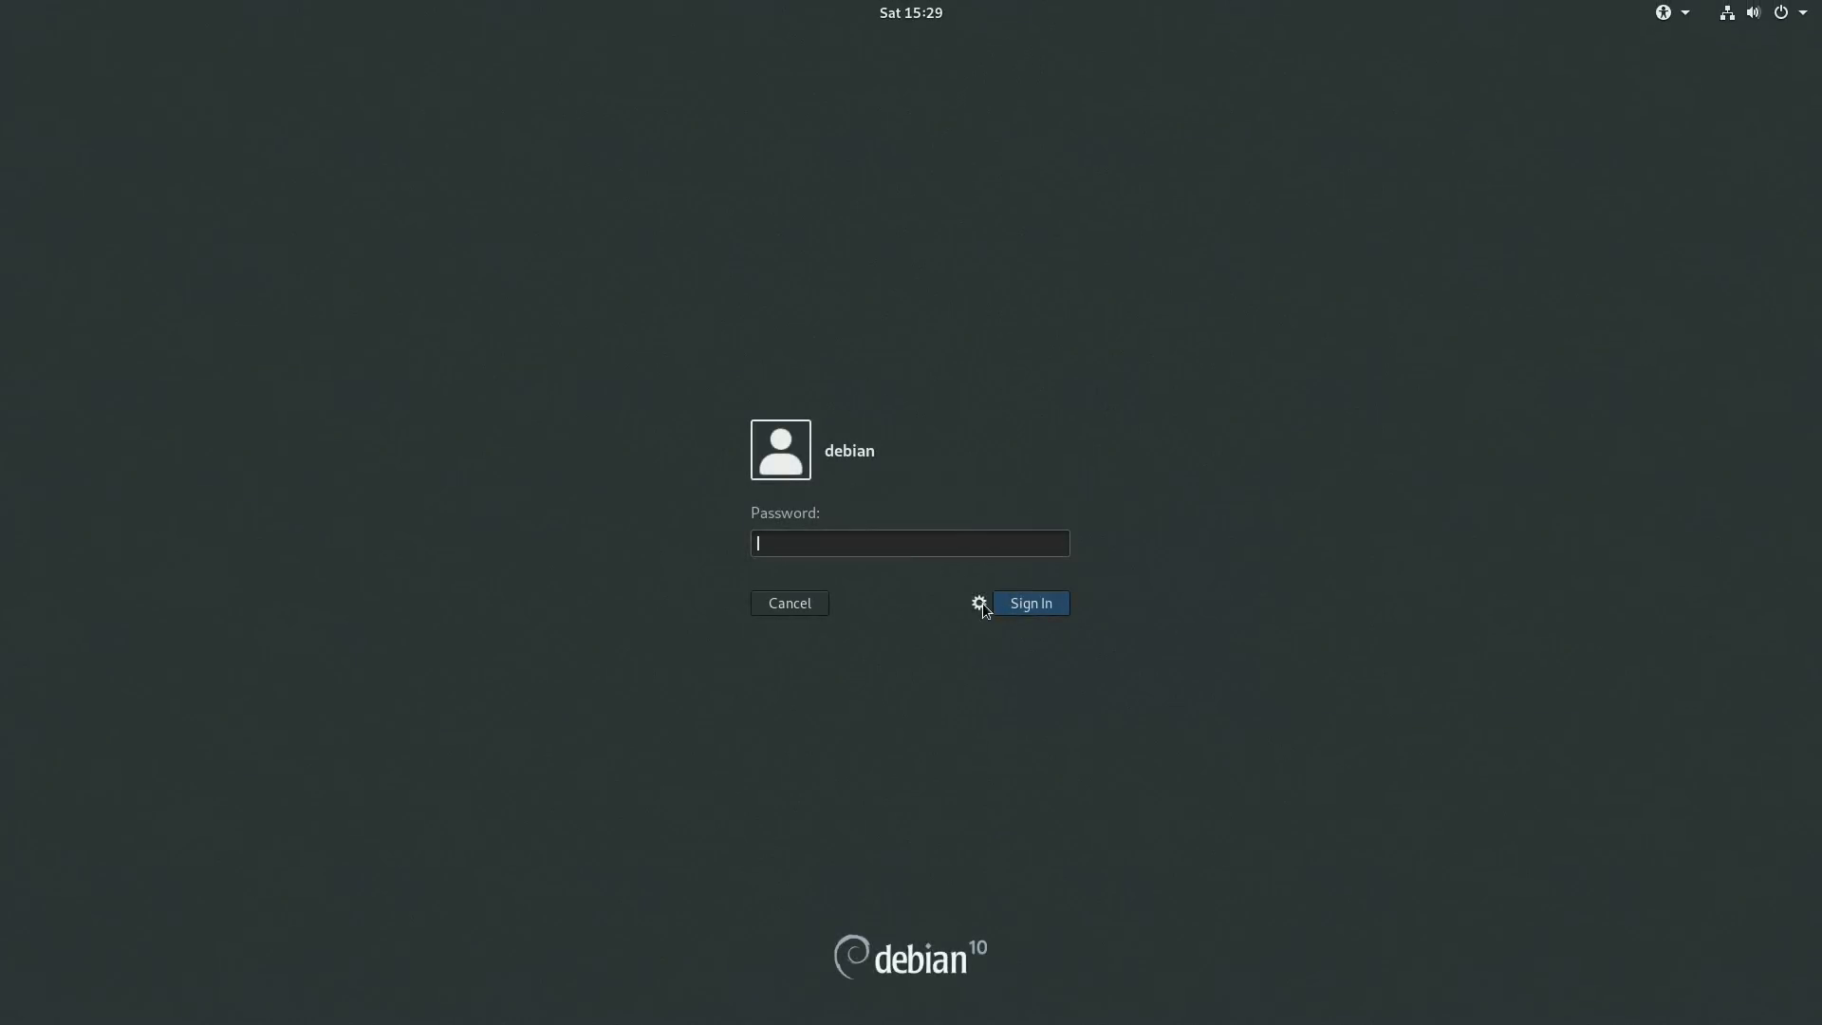
click(981, 604)
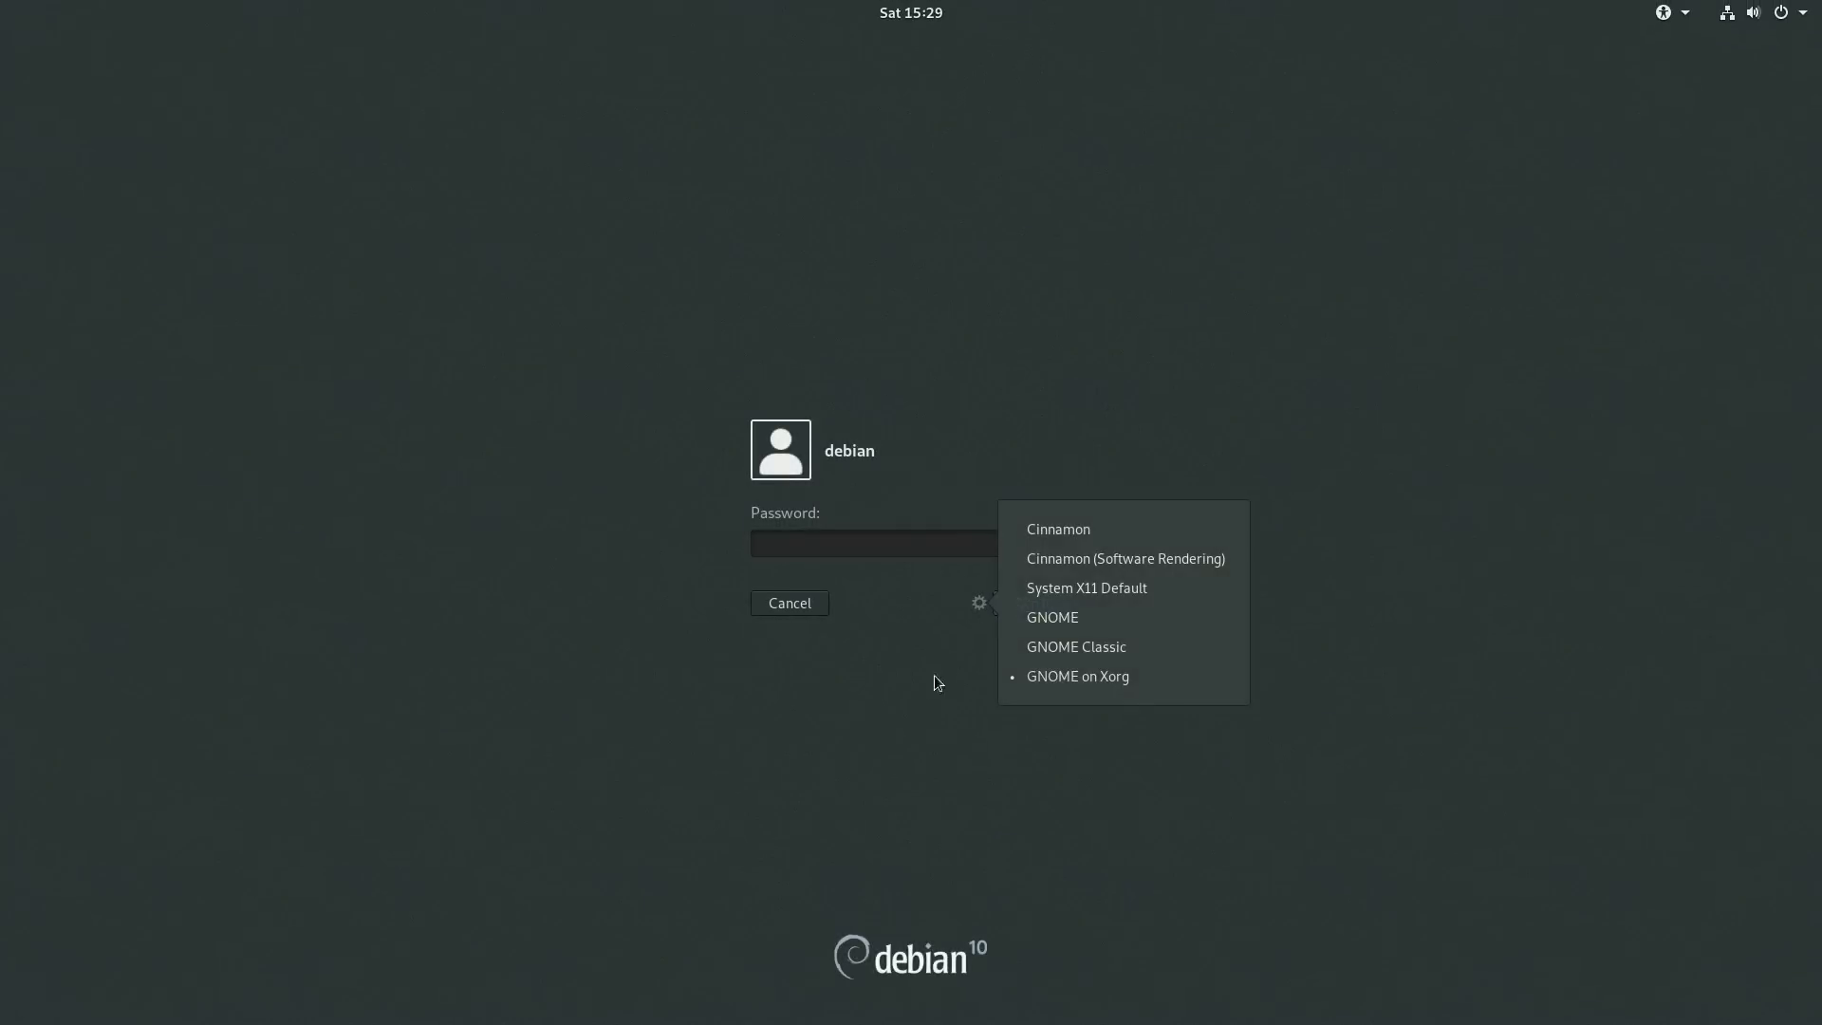
click(1112, 615)
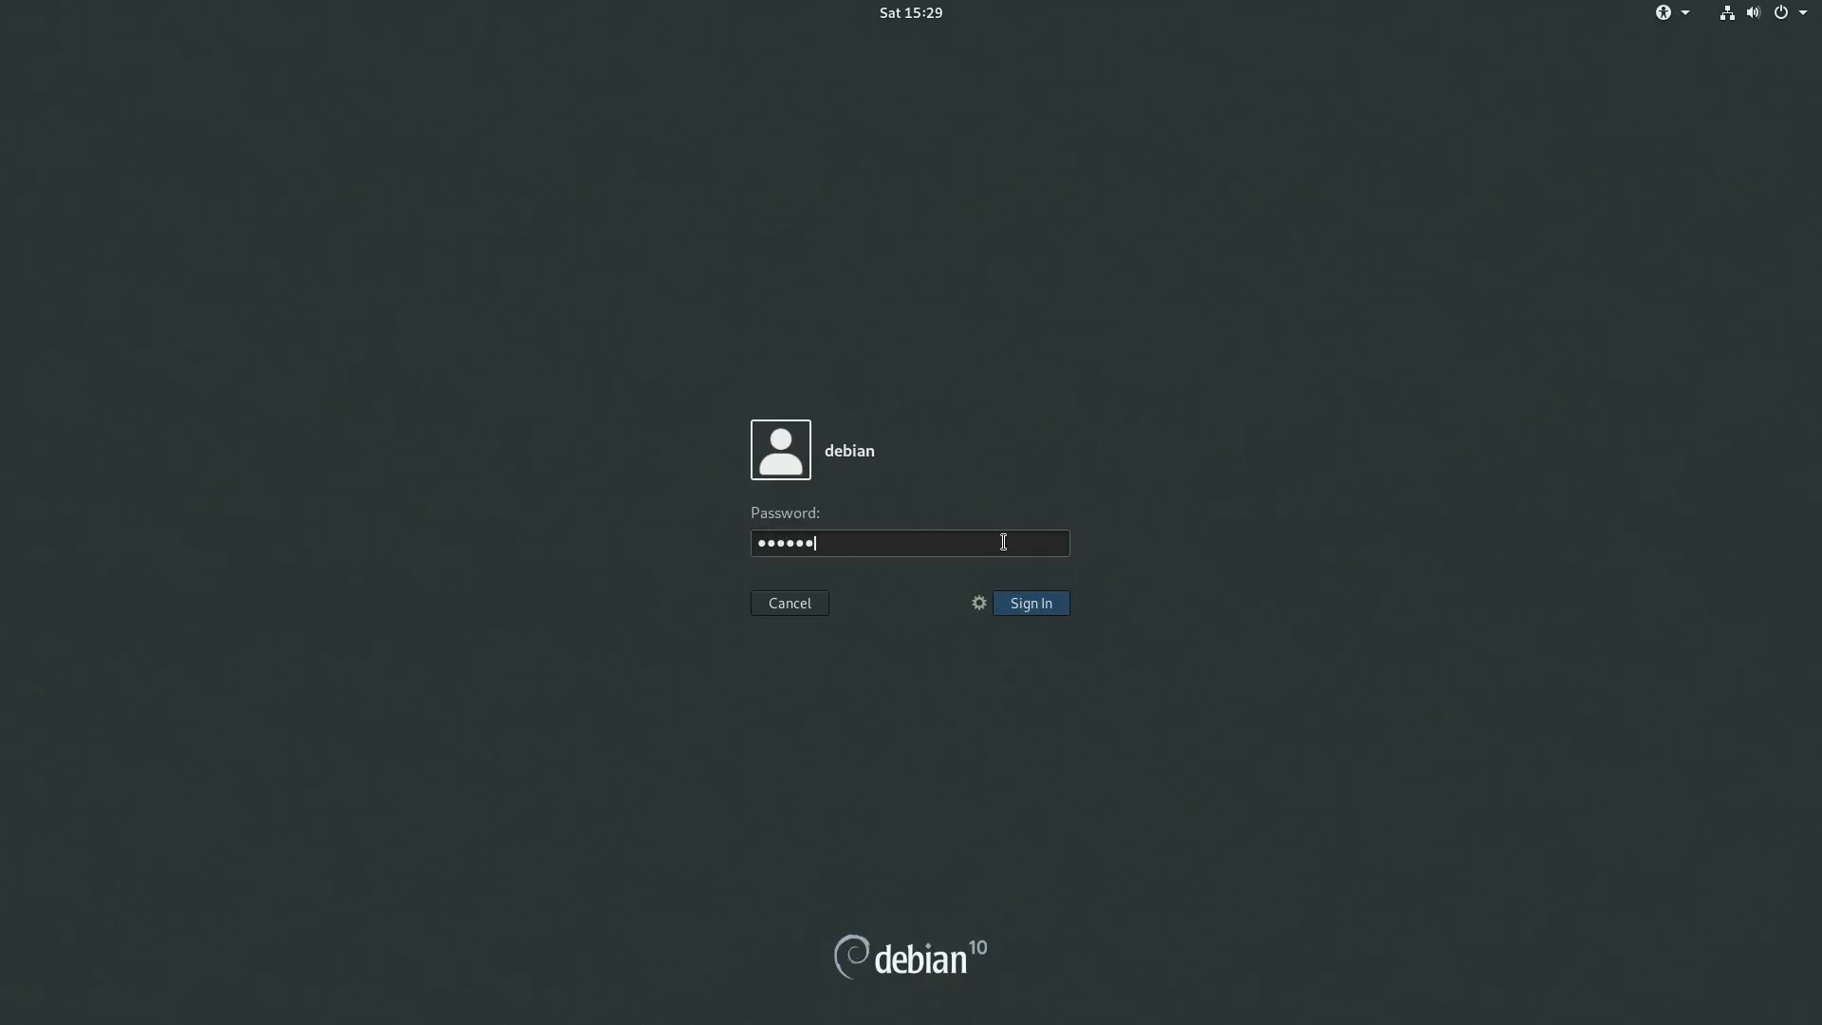
click(1034, 602)
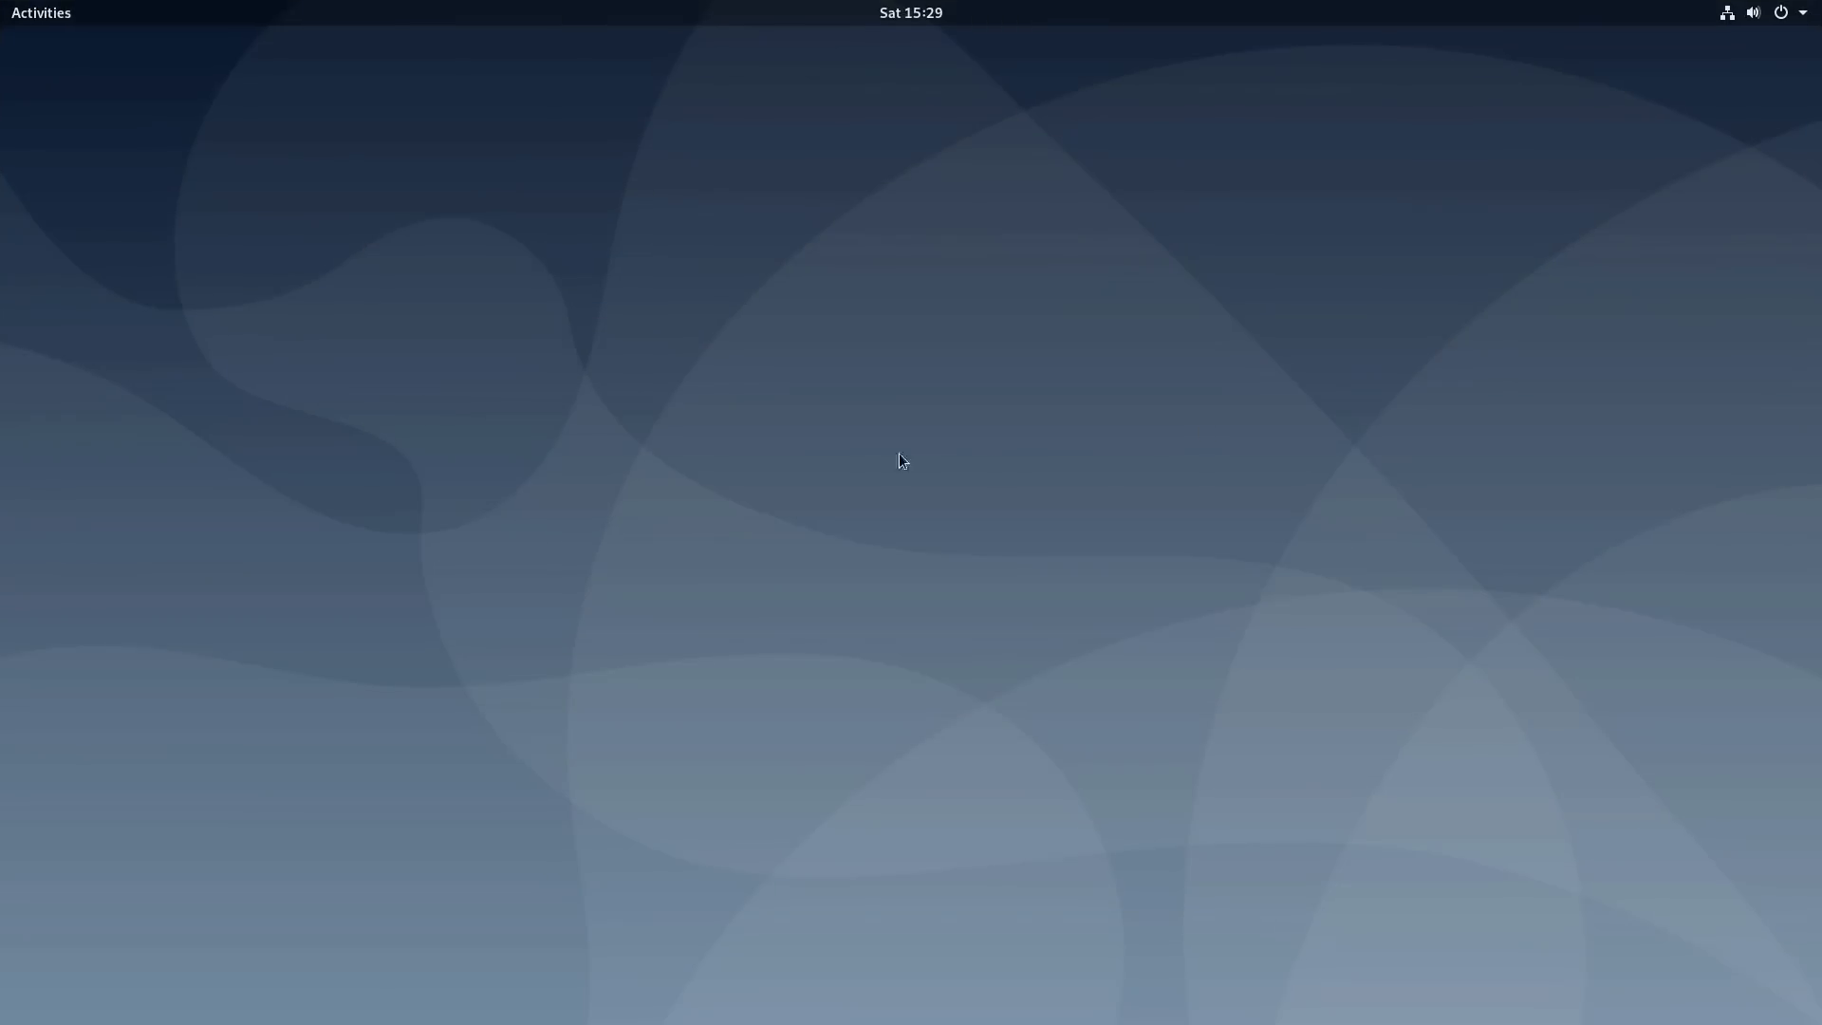
- Open GNOME Settings from the system menu and close it again
click(1804, 13)
click(1581, 233)
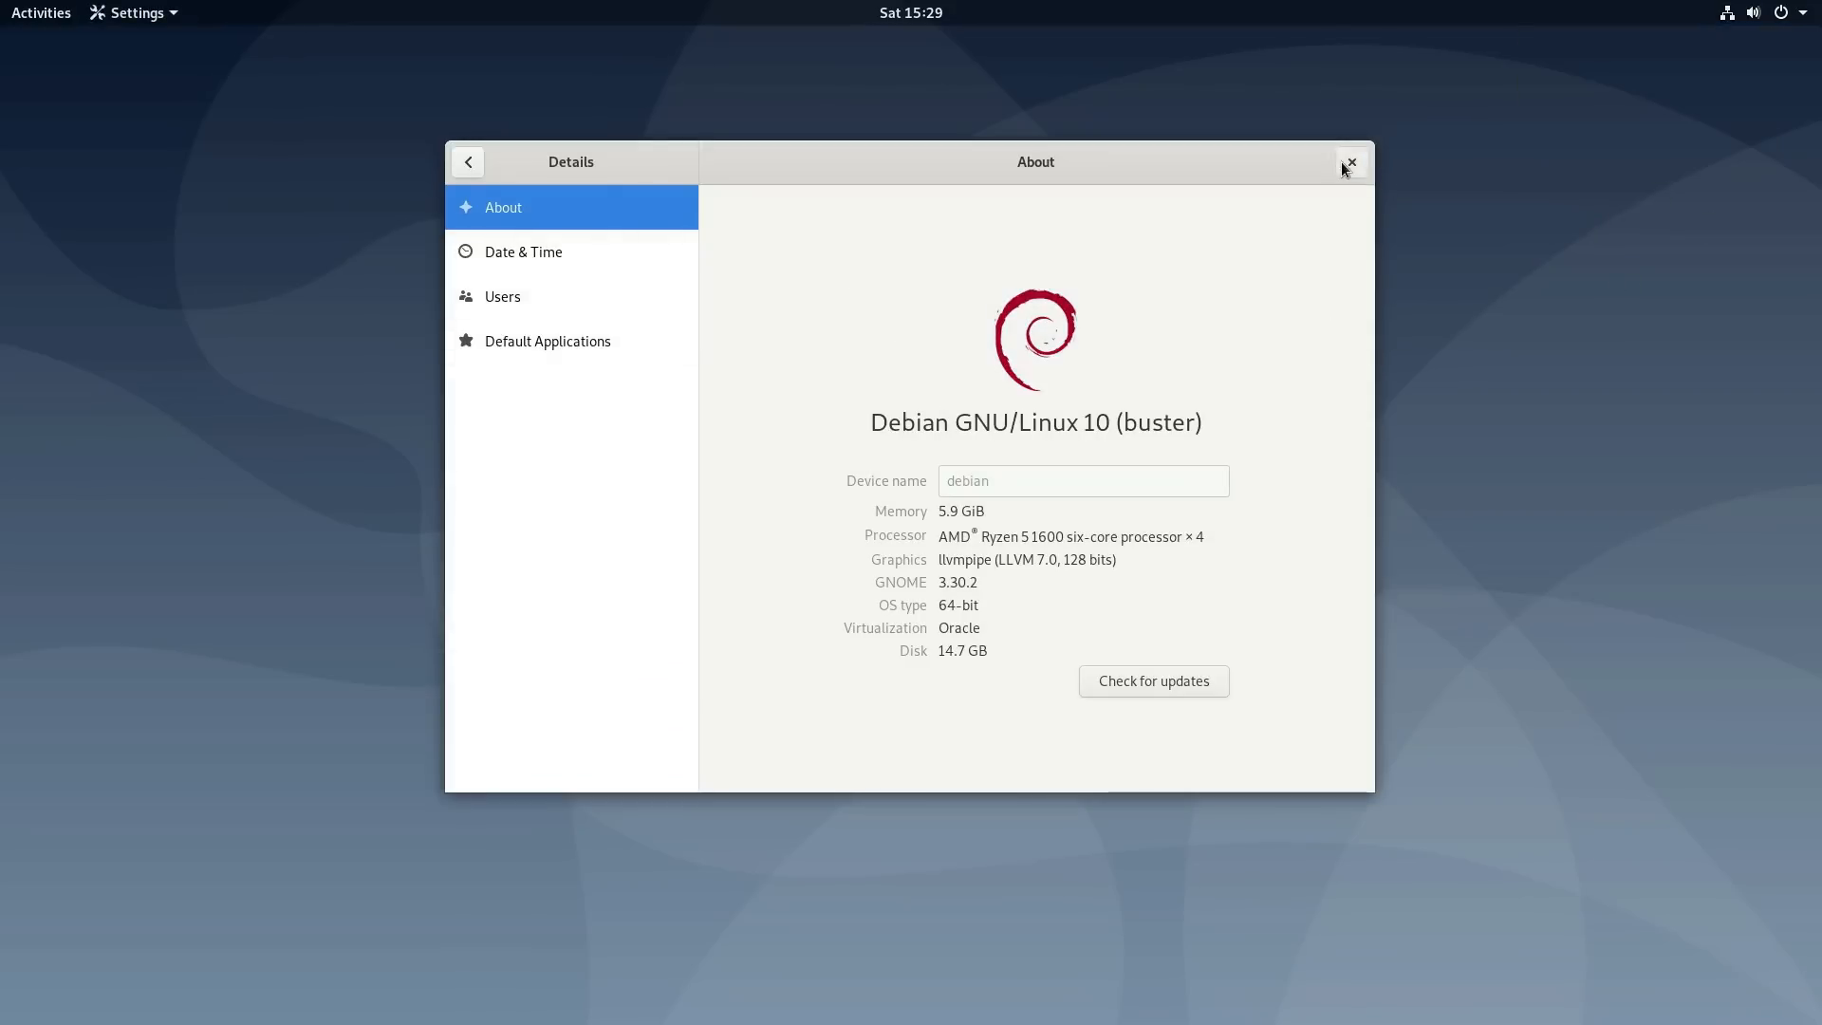
click(1346, 166)
- Launch System Monitor from the Utilities app group, then return to the plain desktop
click(35, 21)
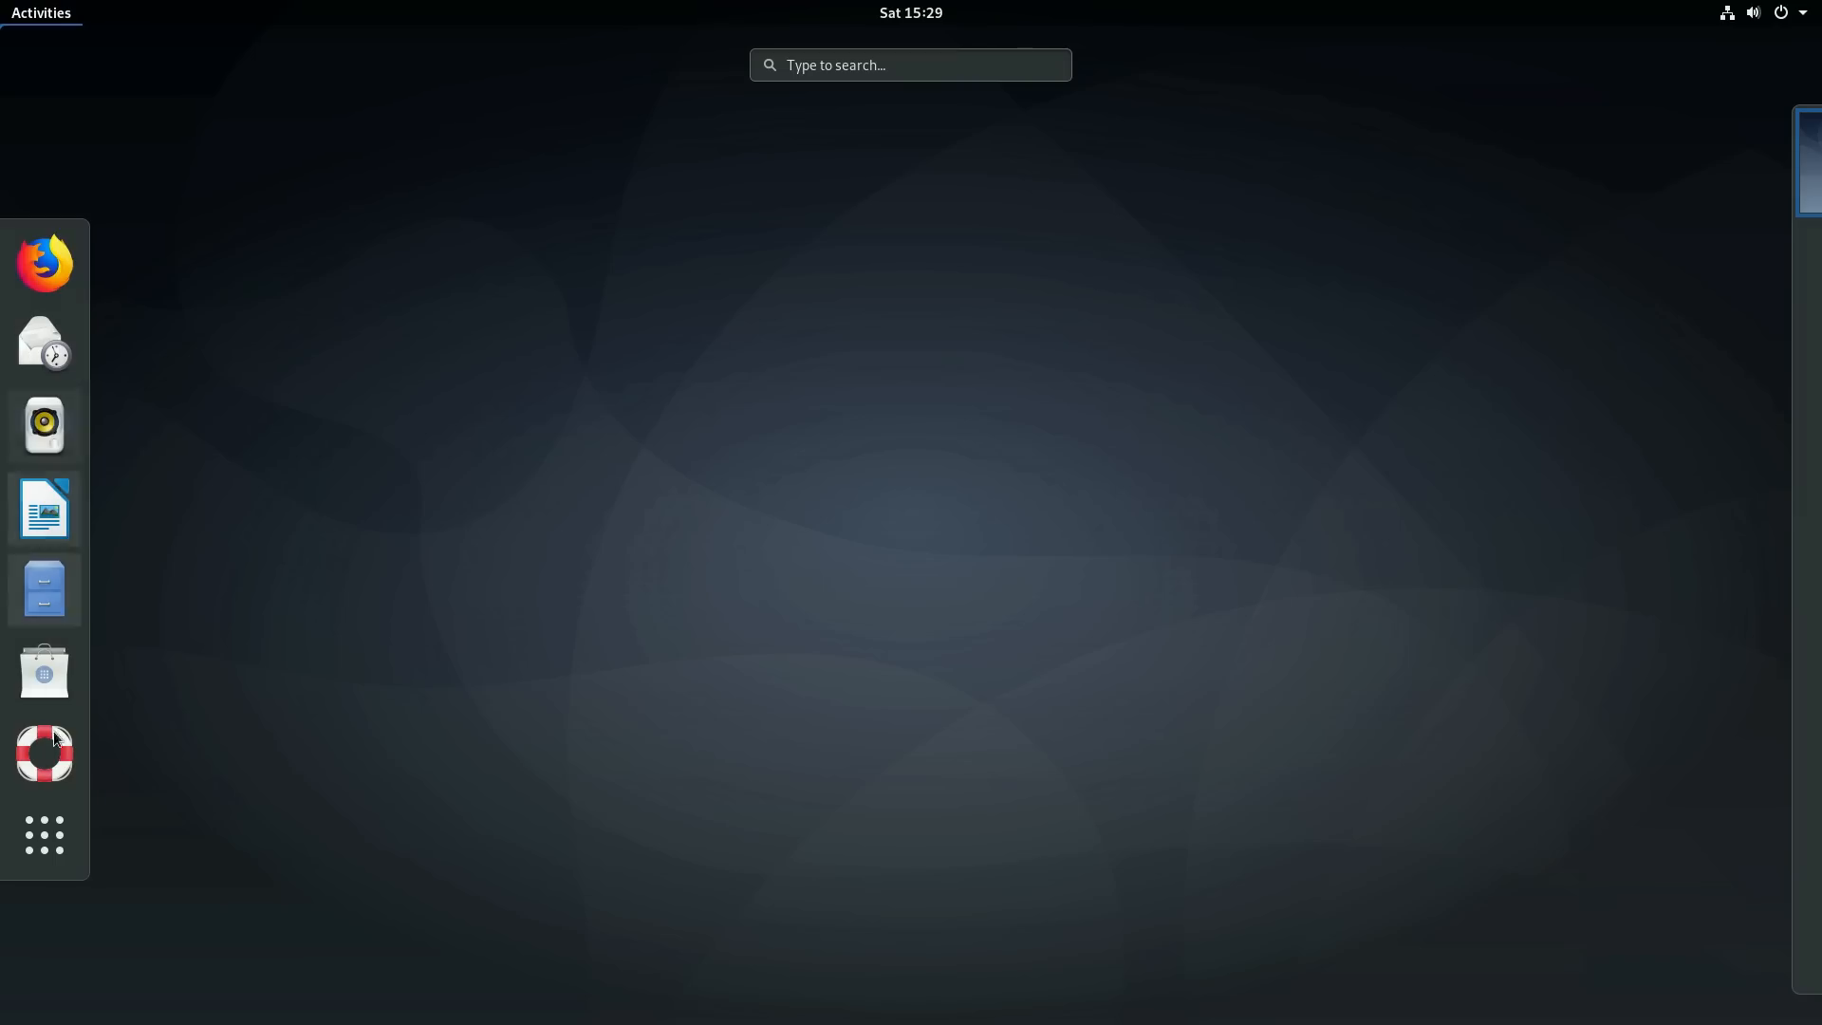
click(44, 835)
scroll(662, 562, down, 2)
scroll(663, 562, up, 2)
scroll(874, 372, down, 2)
click(986, 406)
click(1364, 610)
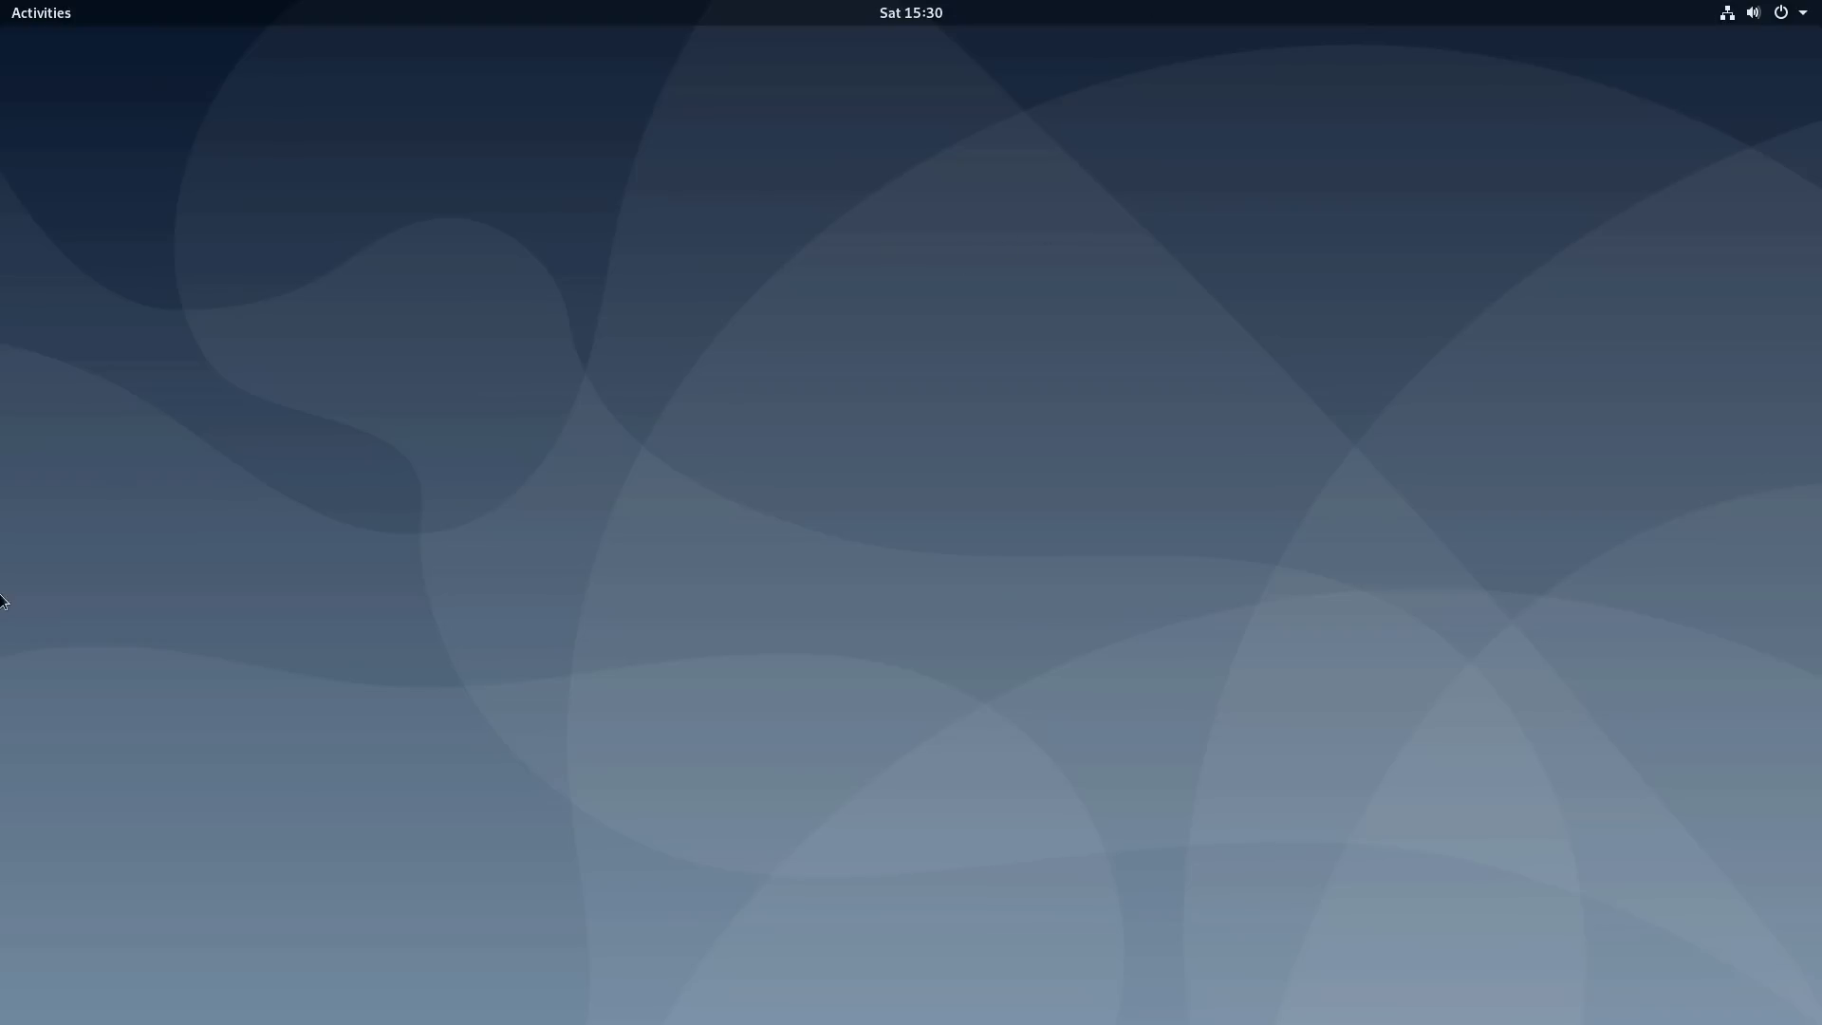
click(21, 16)
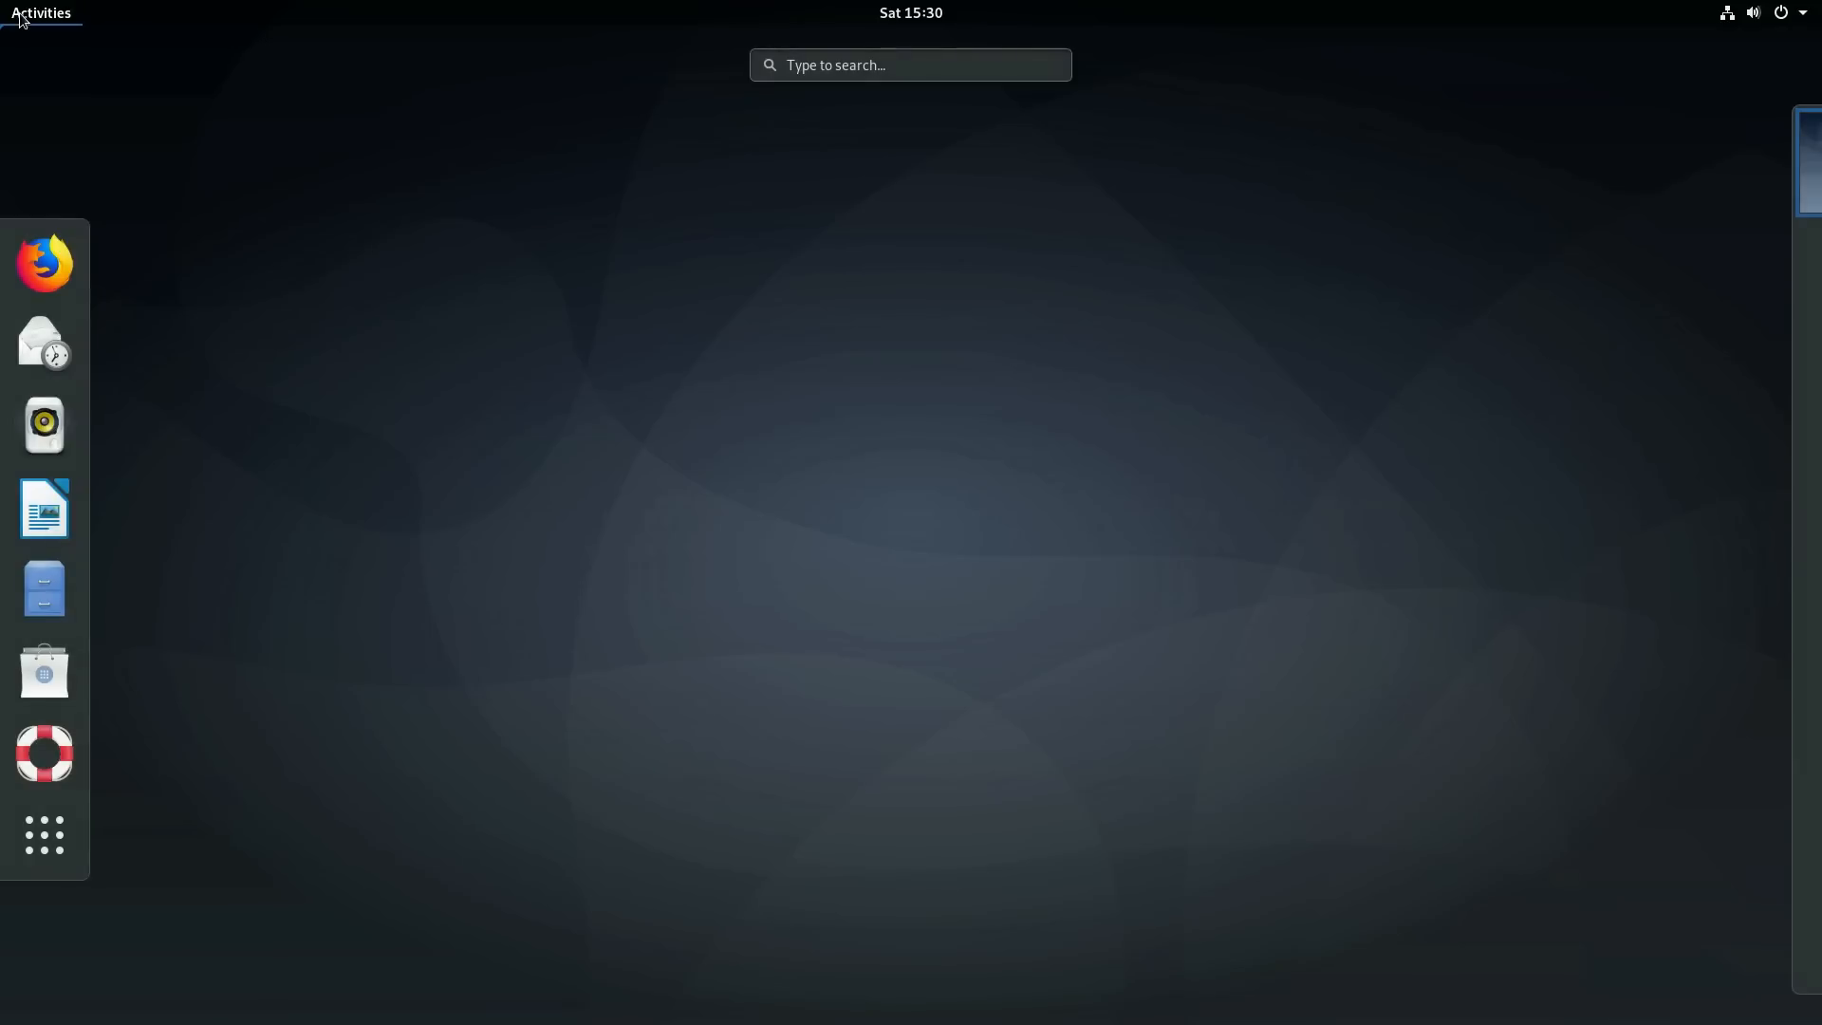
click(29, 5)
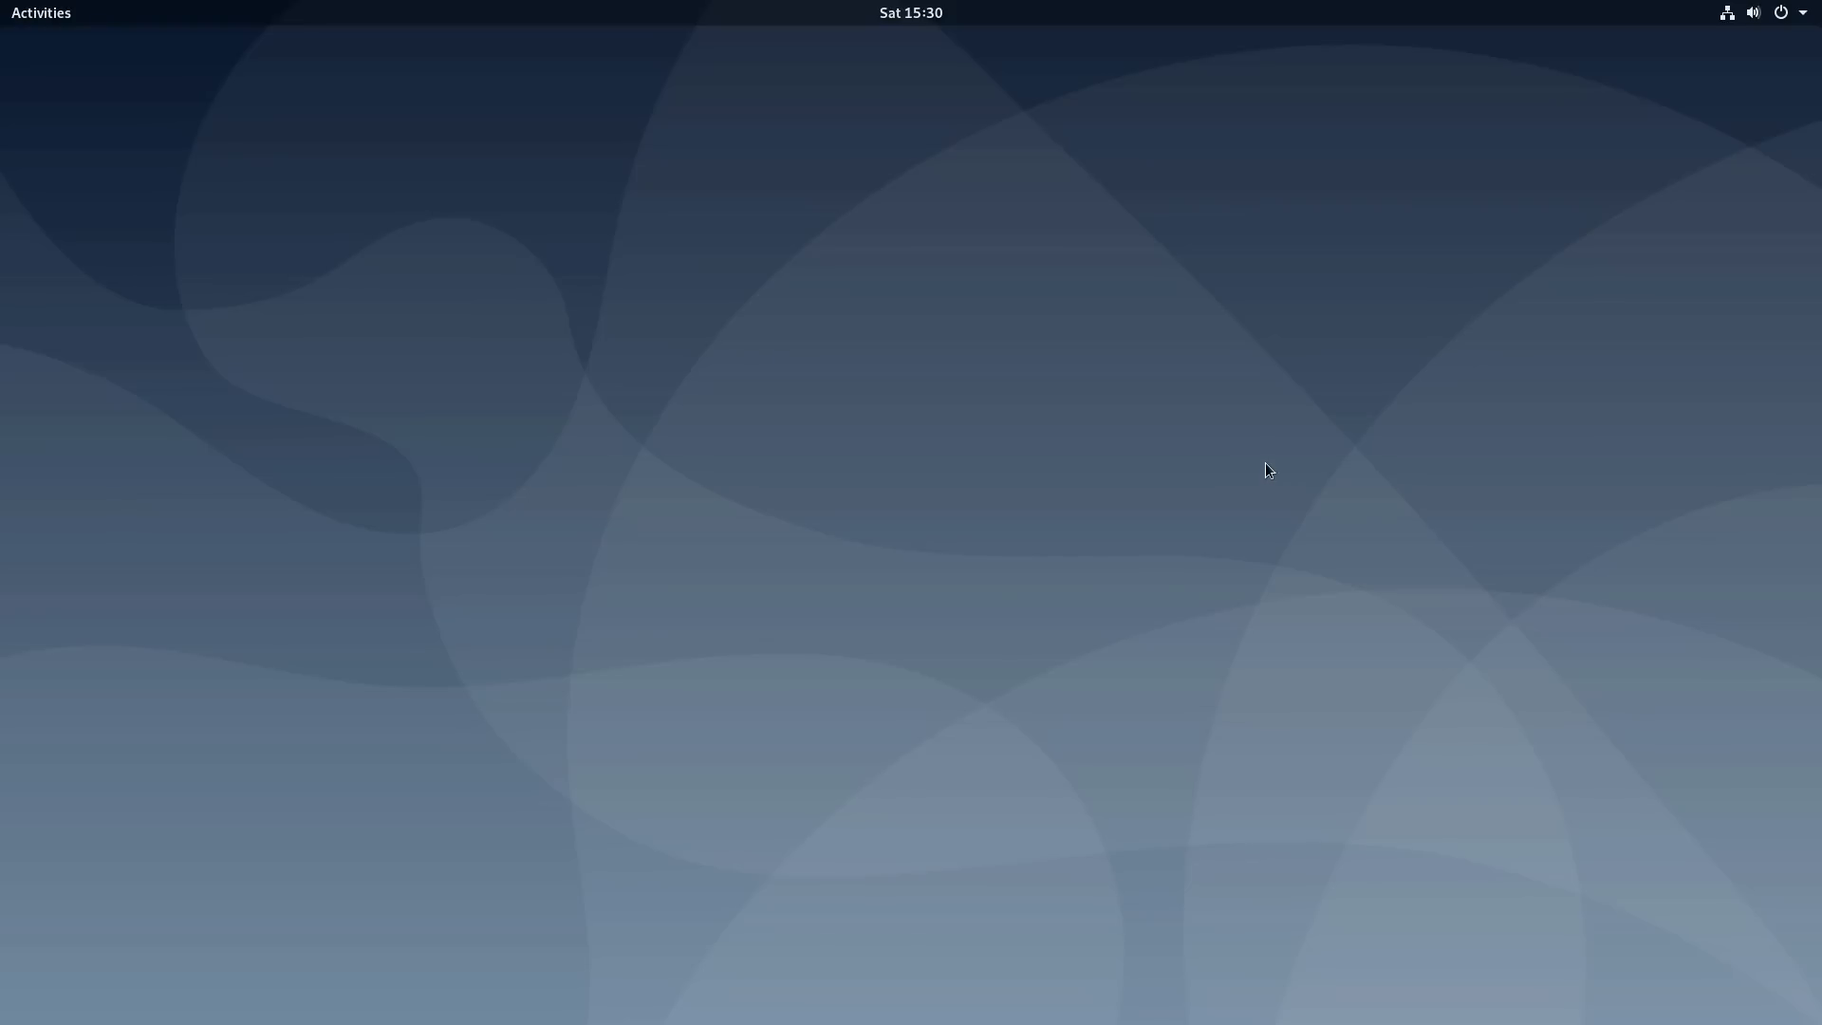
- Open and dismiss the system menu, then click the empty desktop
click(1795, 19)
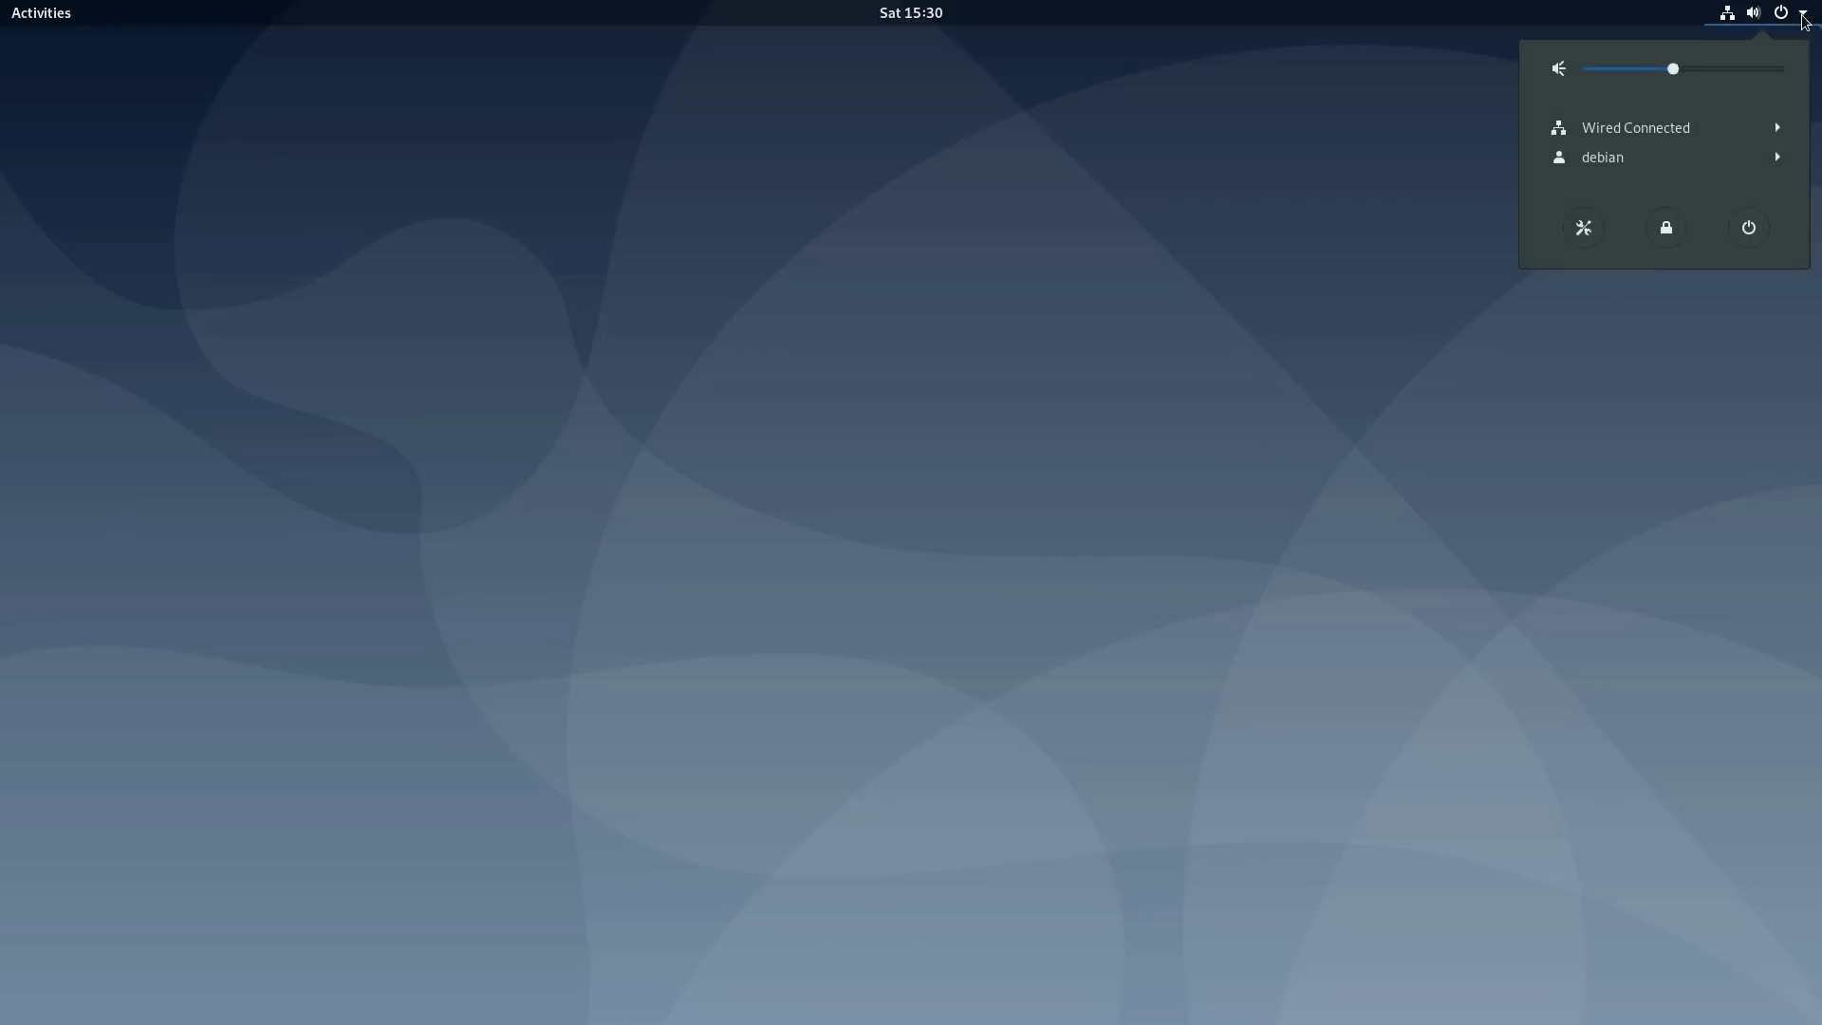
click(1231, 372)
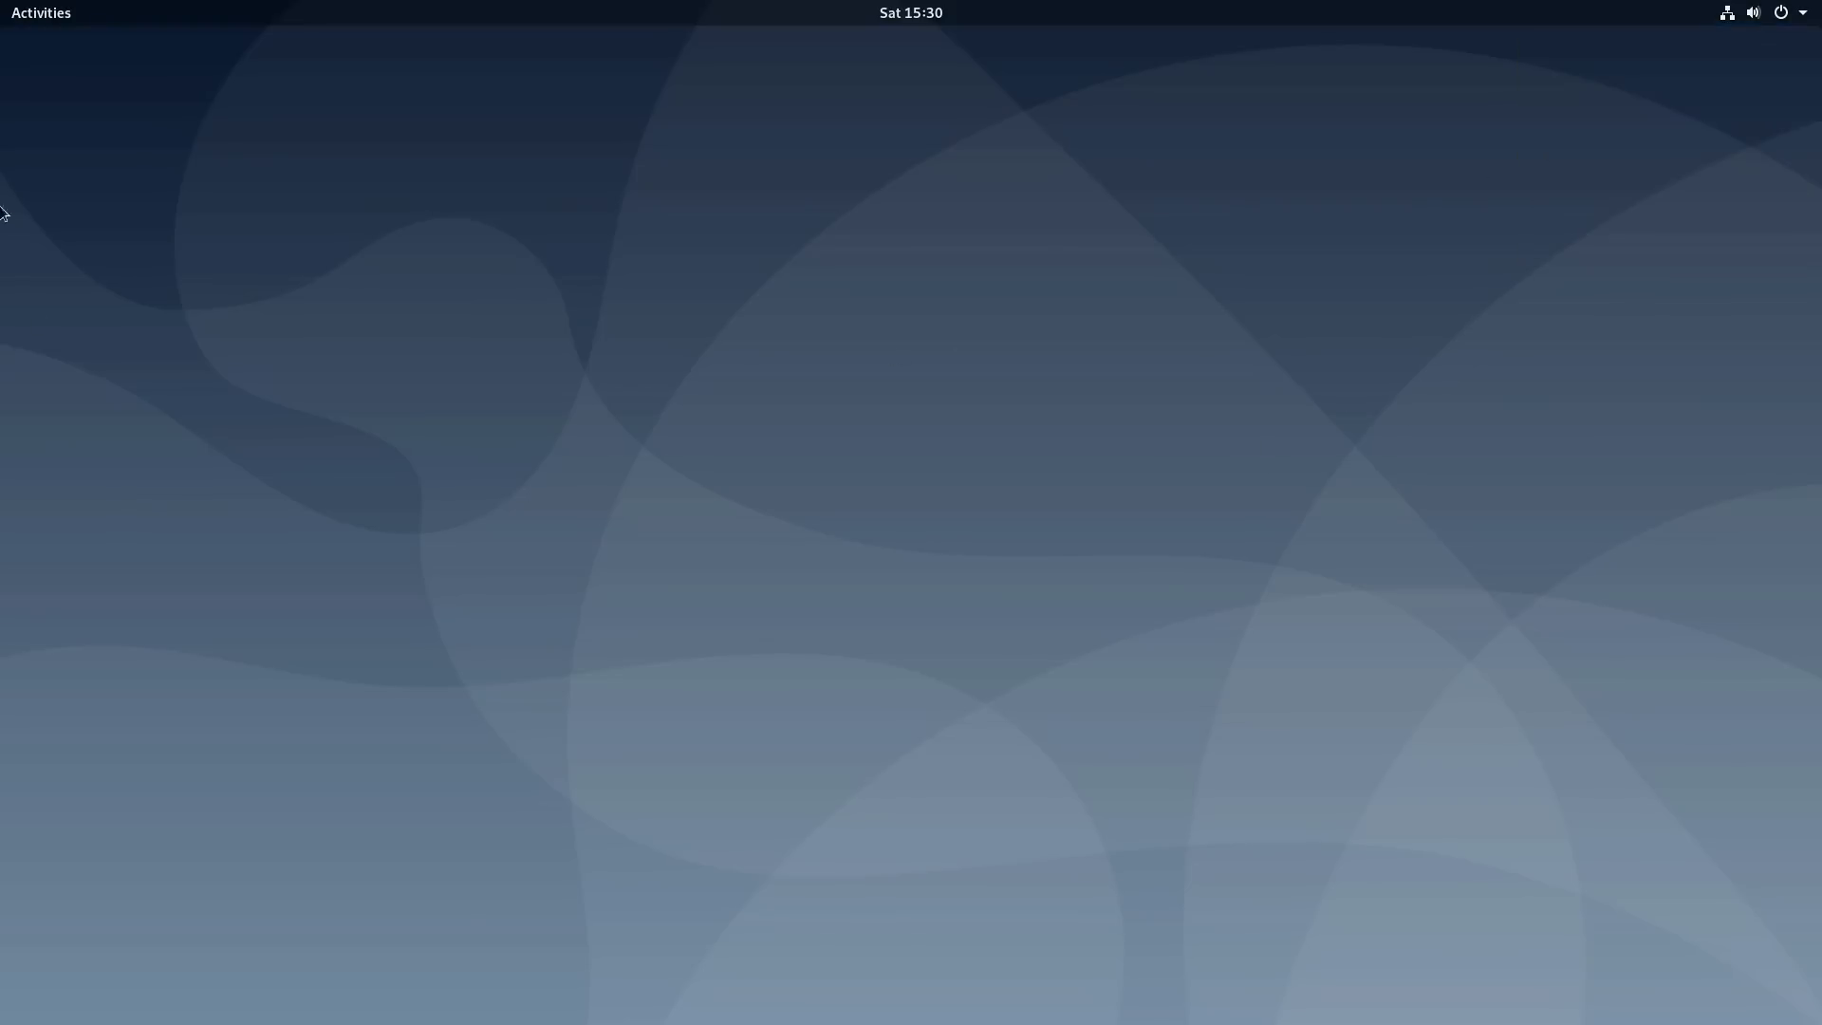
click(57, 22)
click(865, 515)
- Set the starry Debian wallpaper via Change Background, then move the Settings window aside
right_click(865, 516)
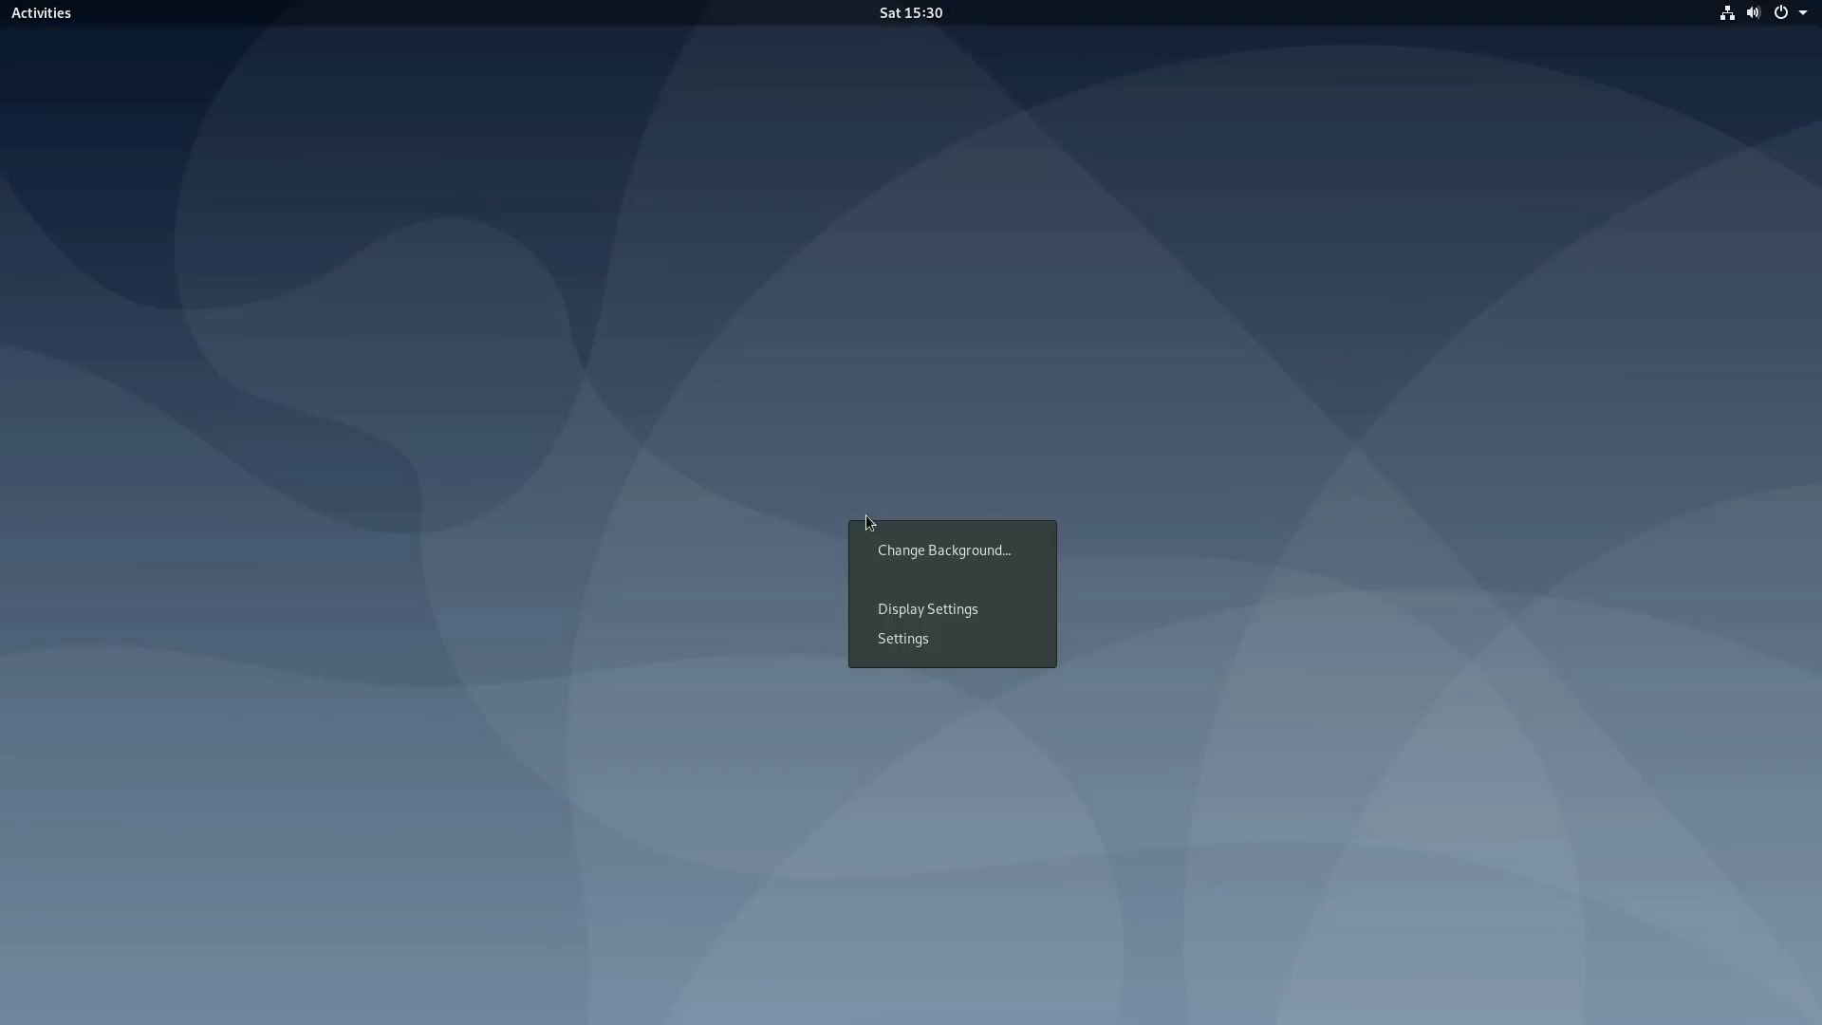
click(960, 543)
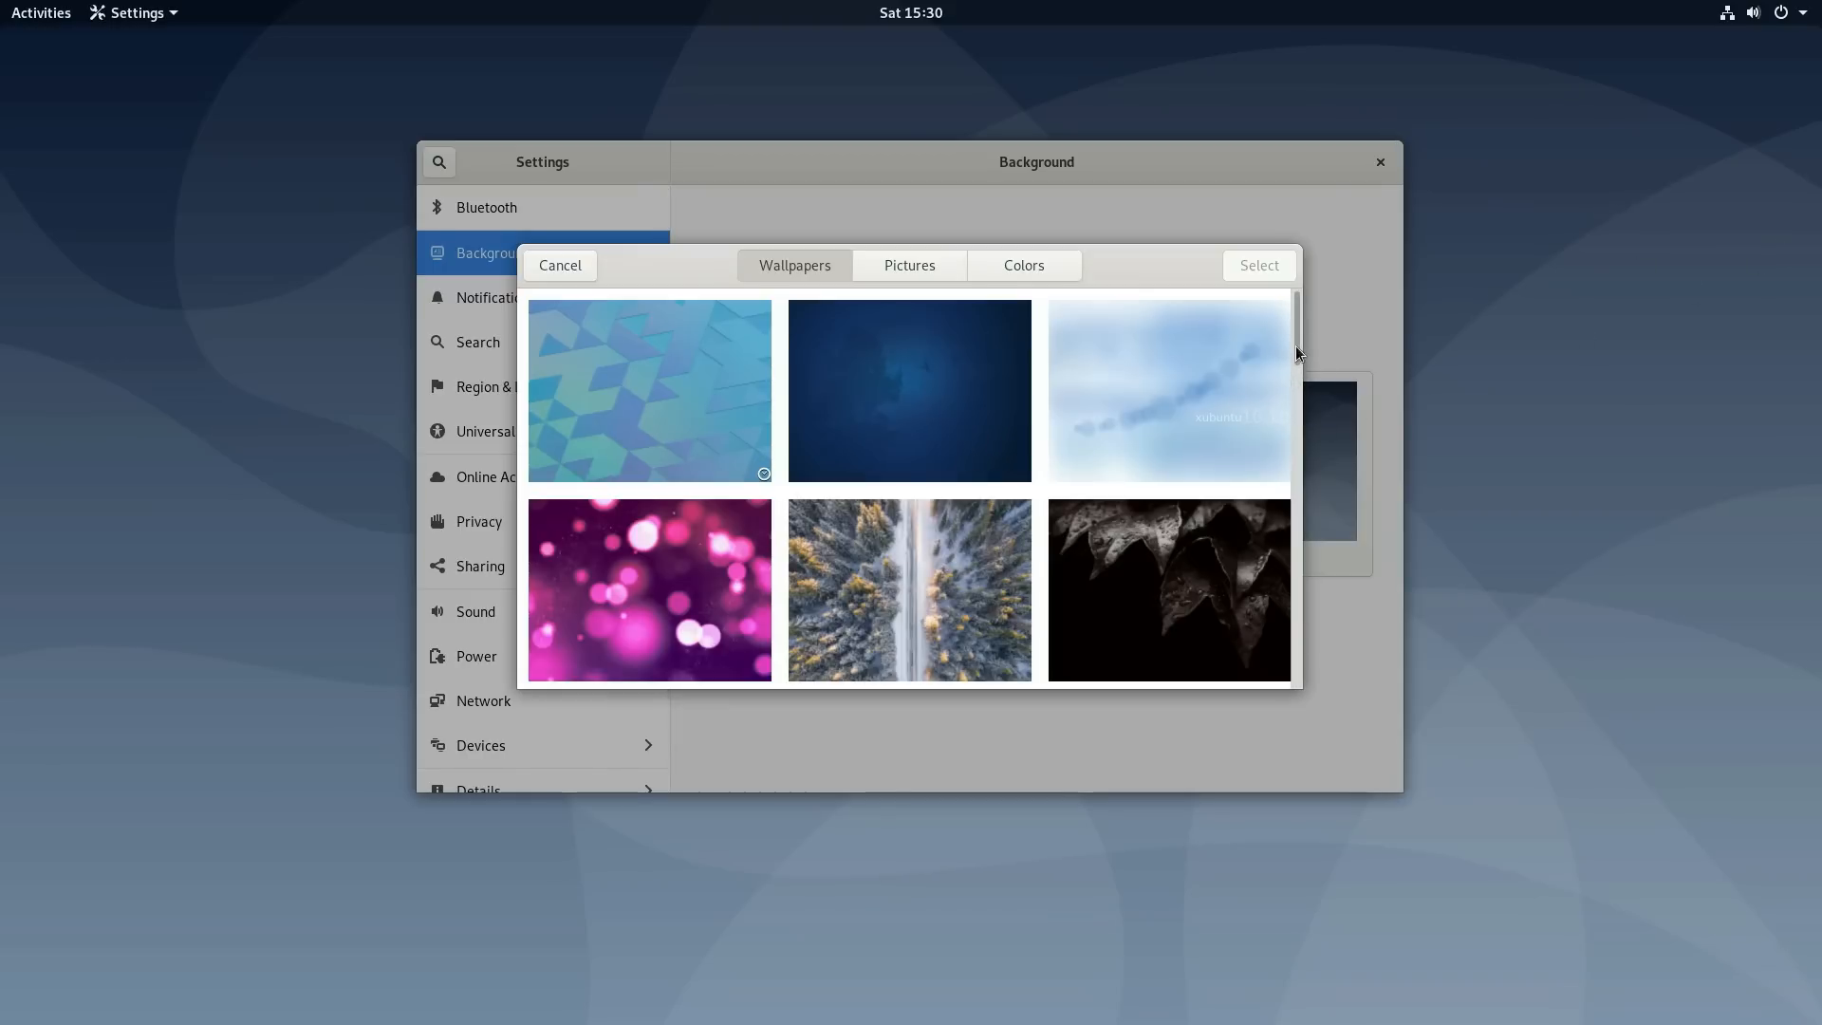
drag(1295, 345, 1220, 724)
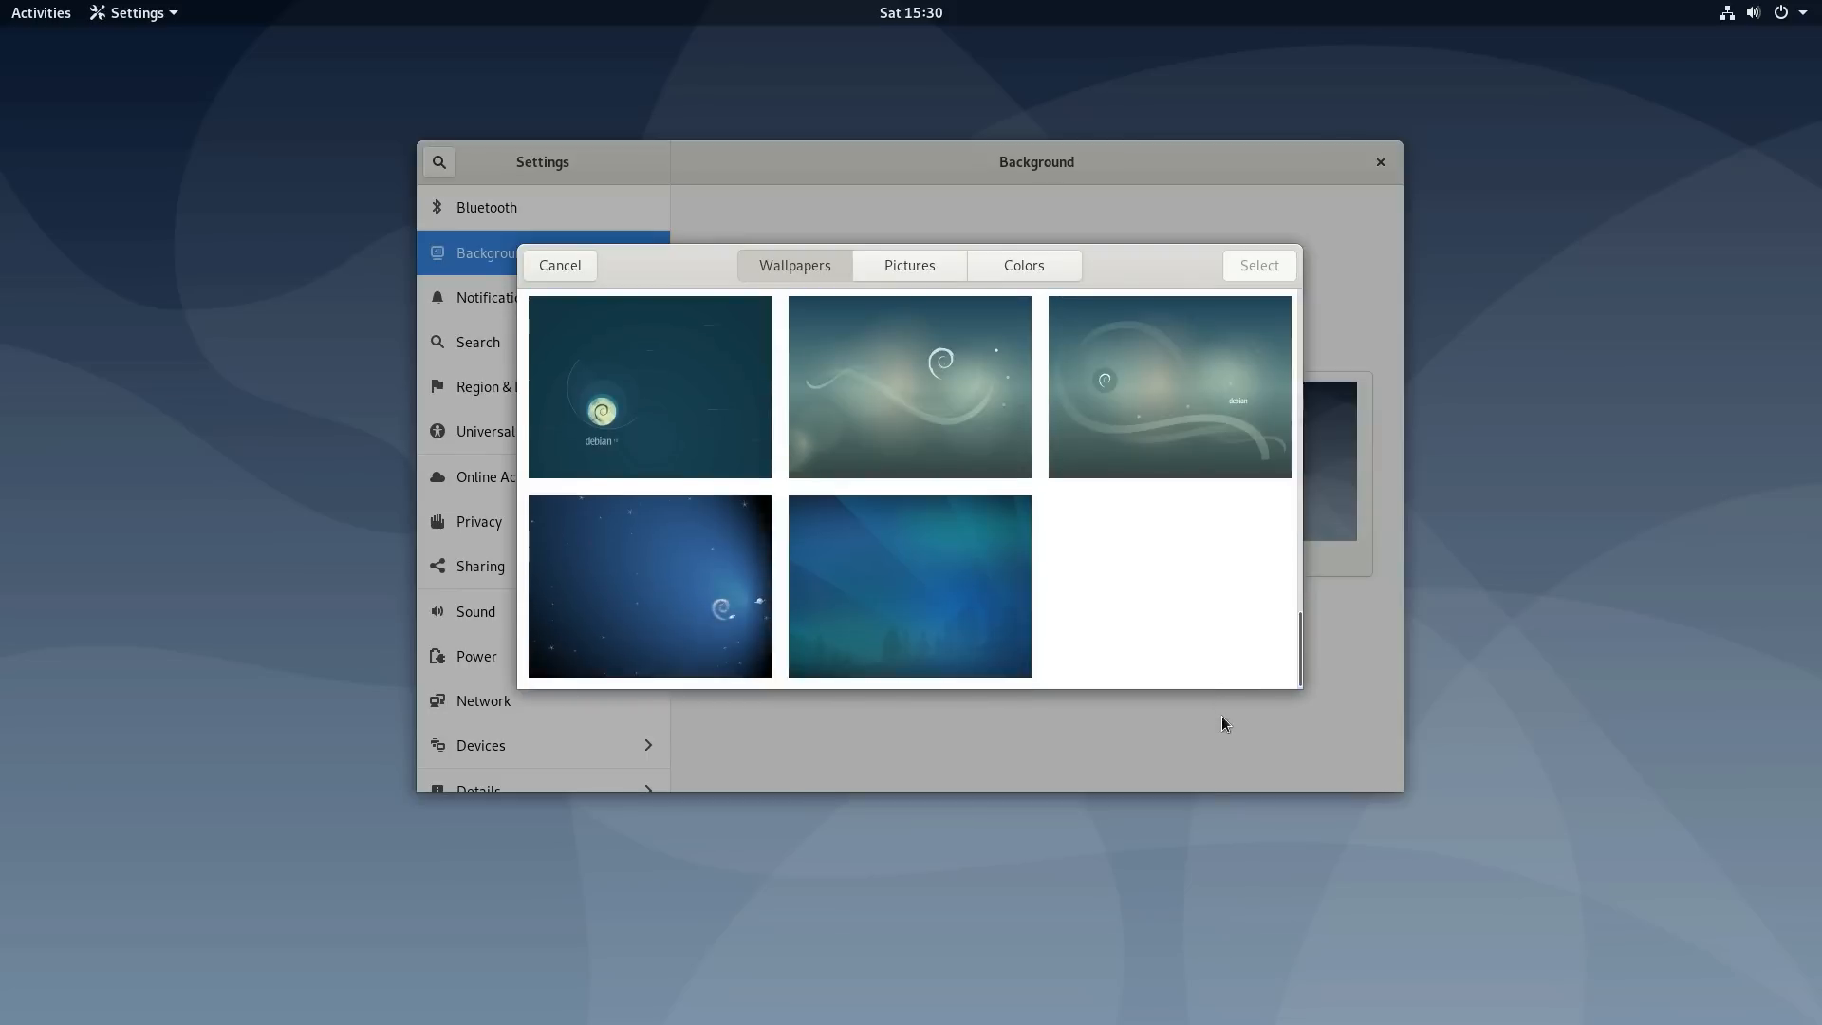
click(630, 622)
click(1261, 269)
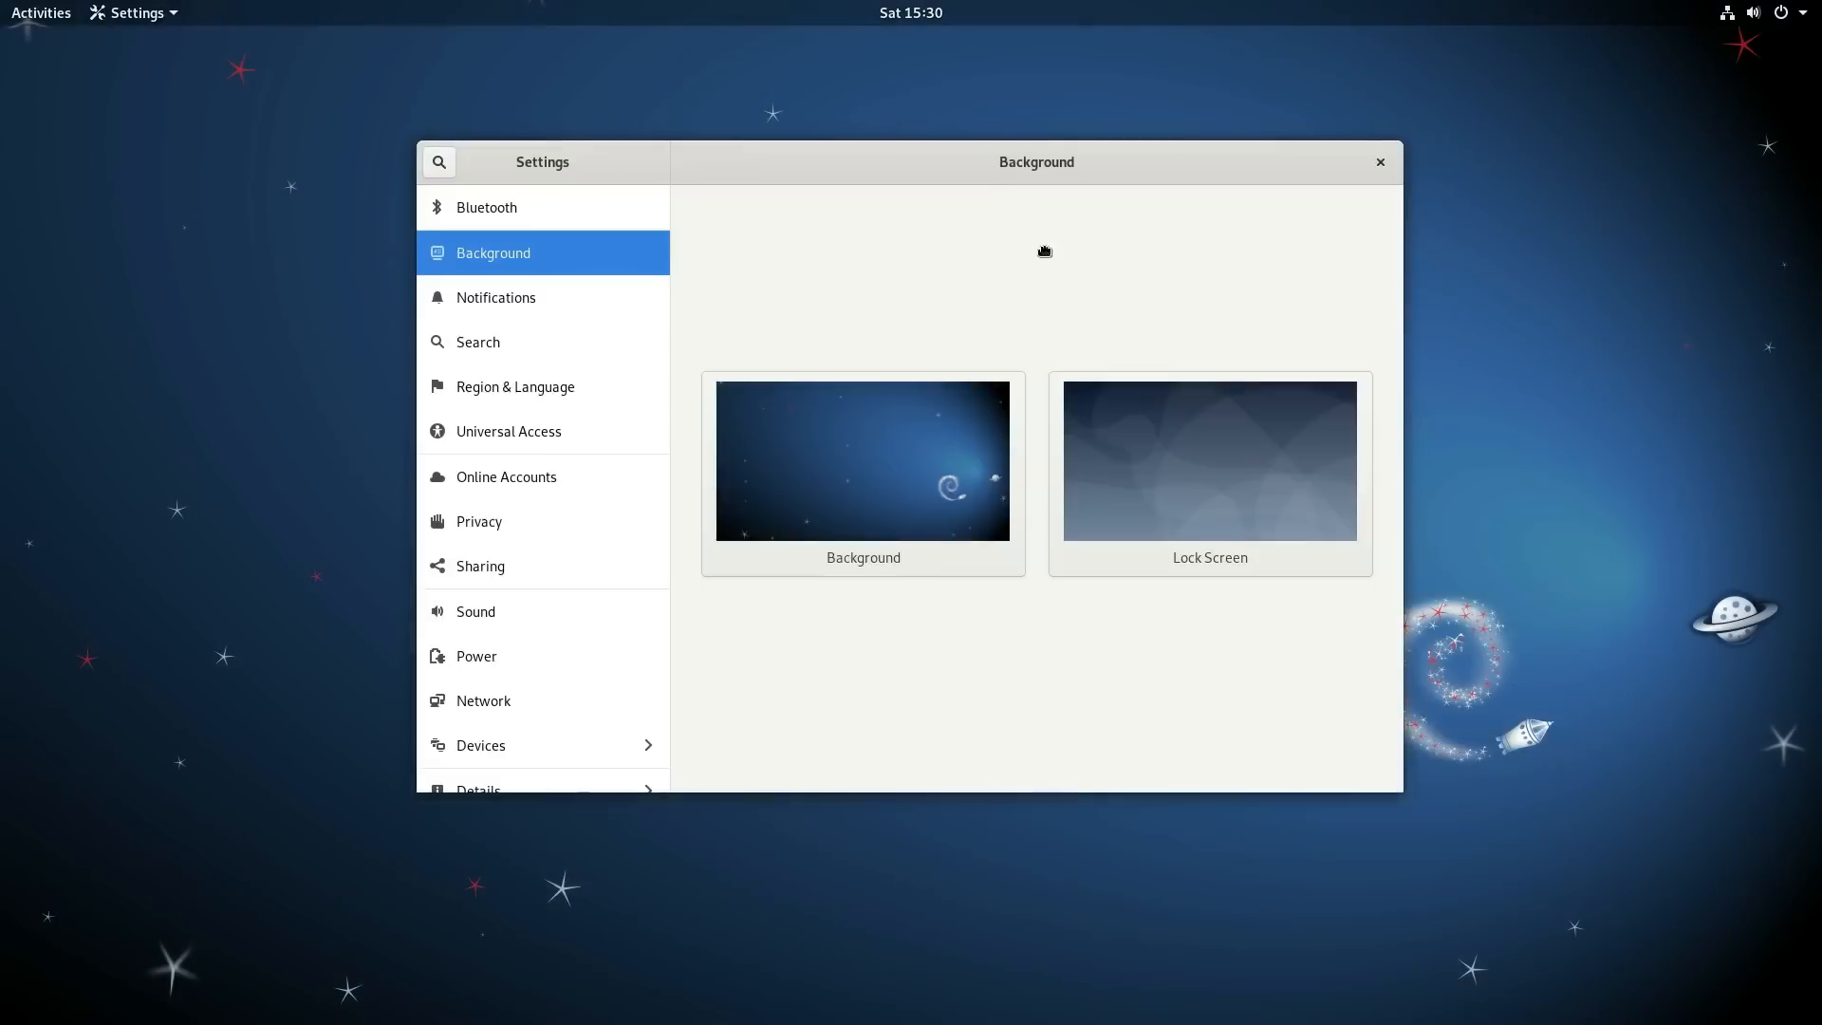
drag(1050, 252, 908, 125)
- Switch the wallpaper to the grey Debian splatter design and close Settings
click(759, 468)
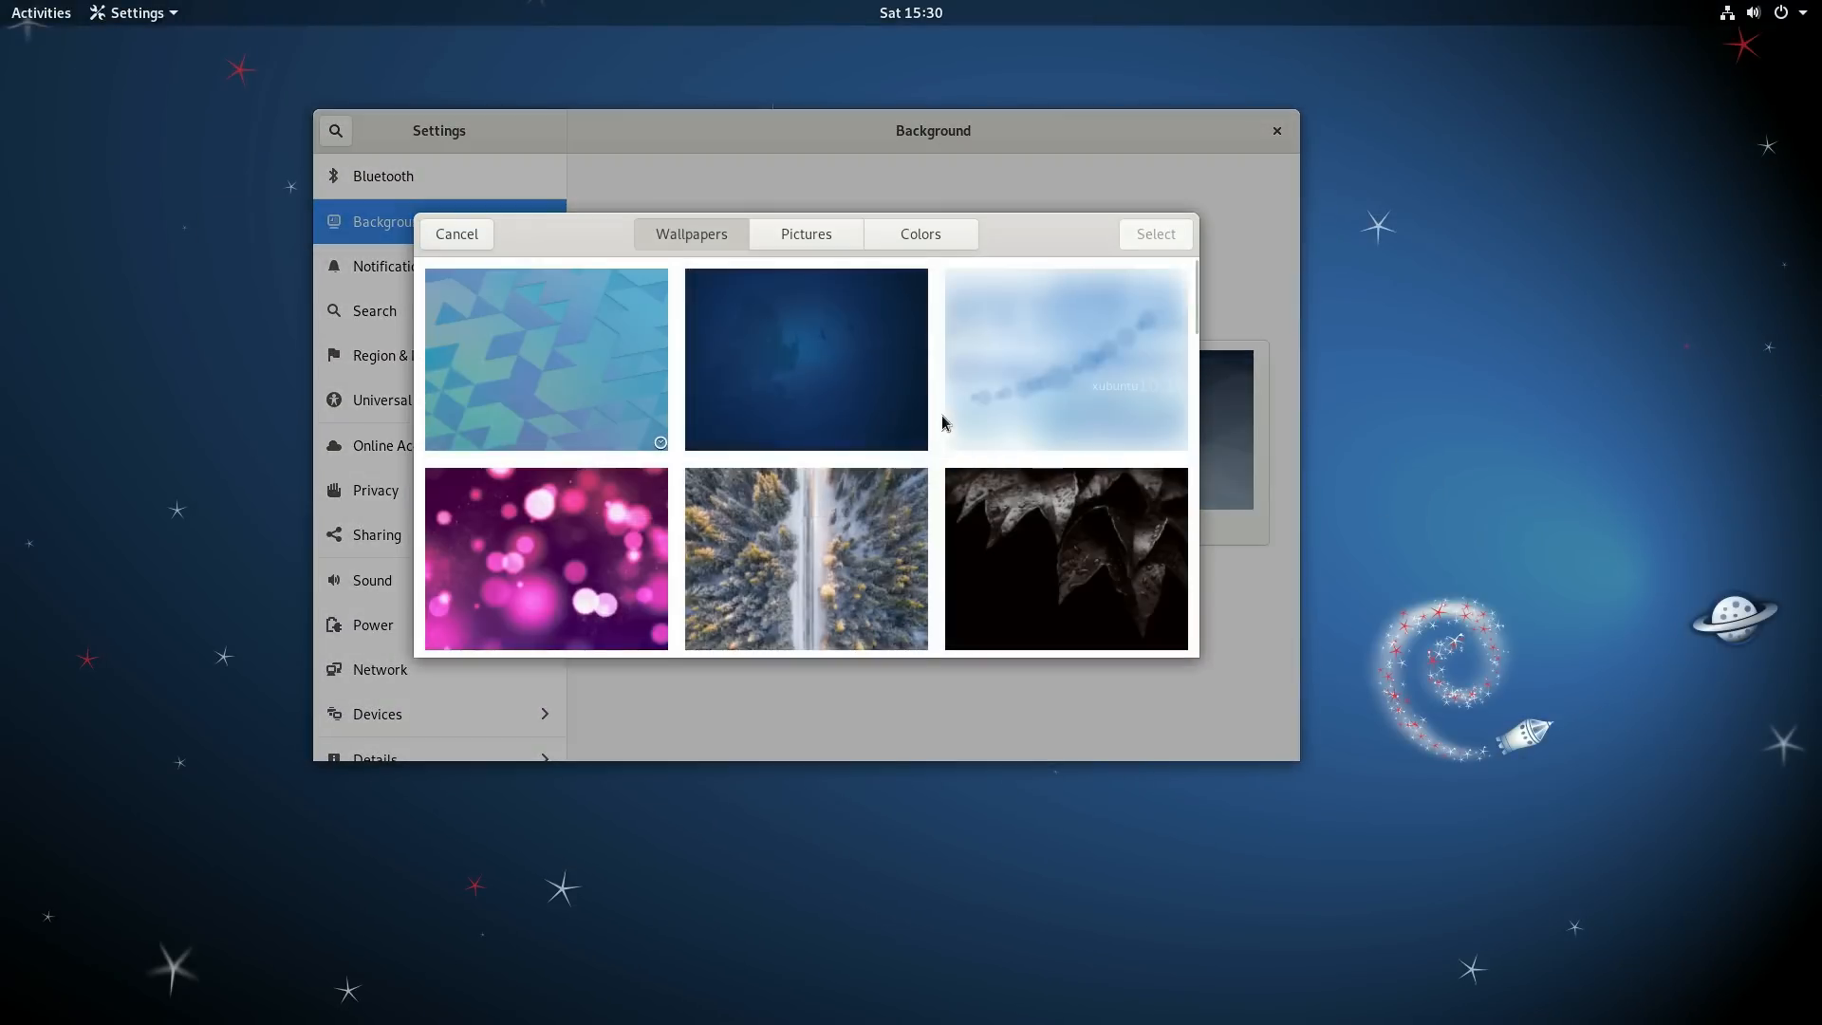
scroll(945, 412, down, 5)
scroll(947, 409, down, 5)
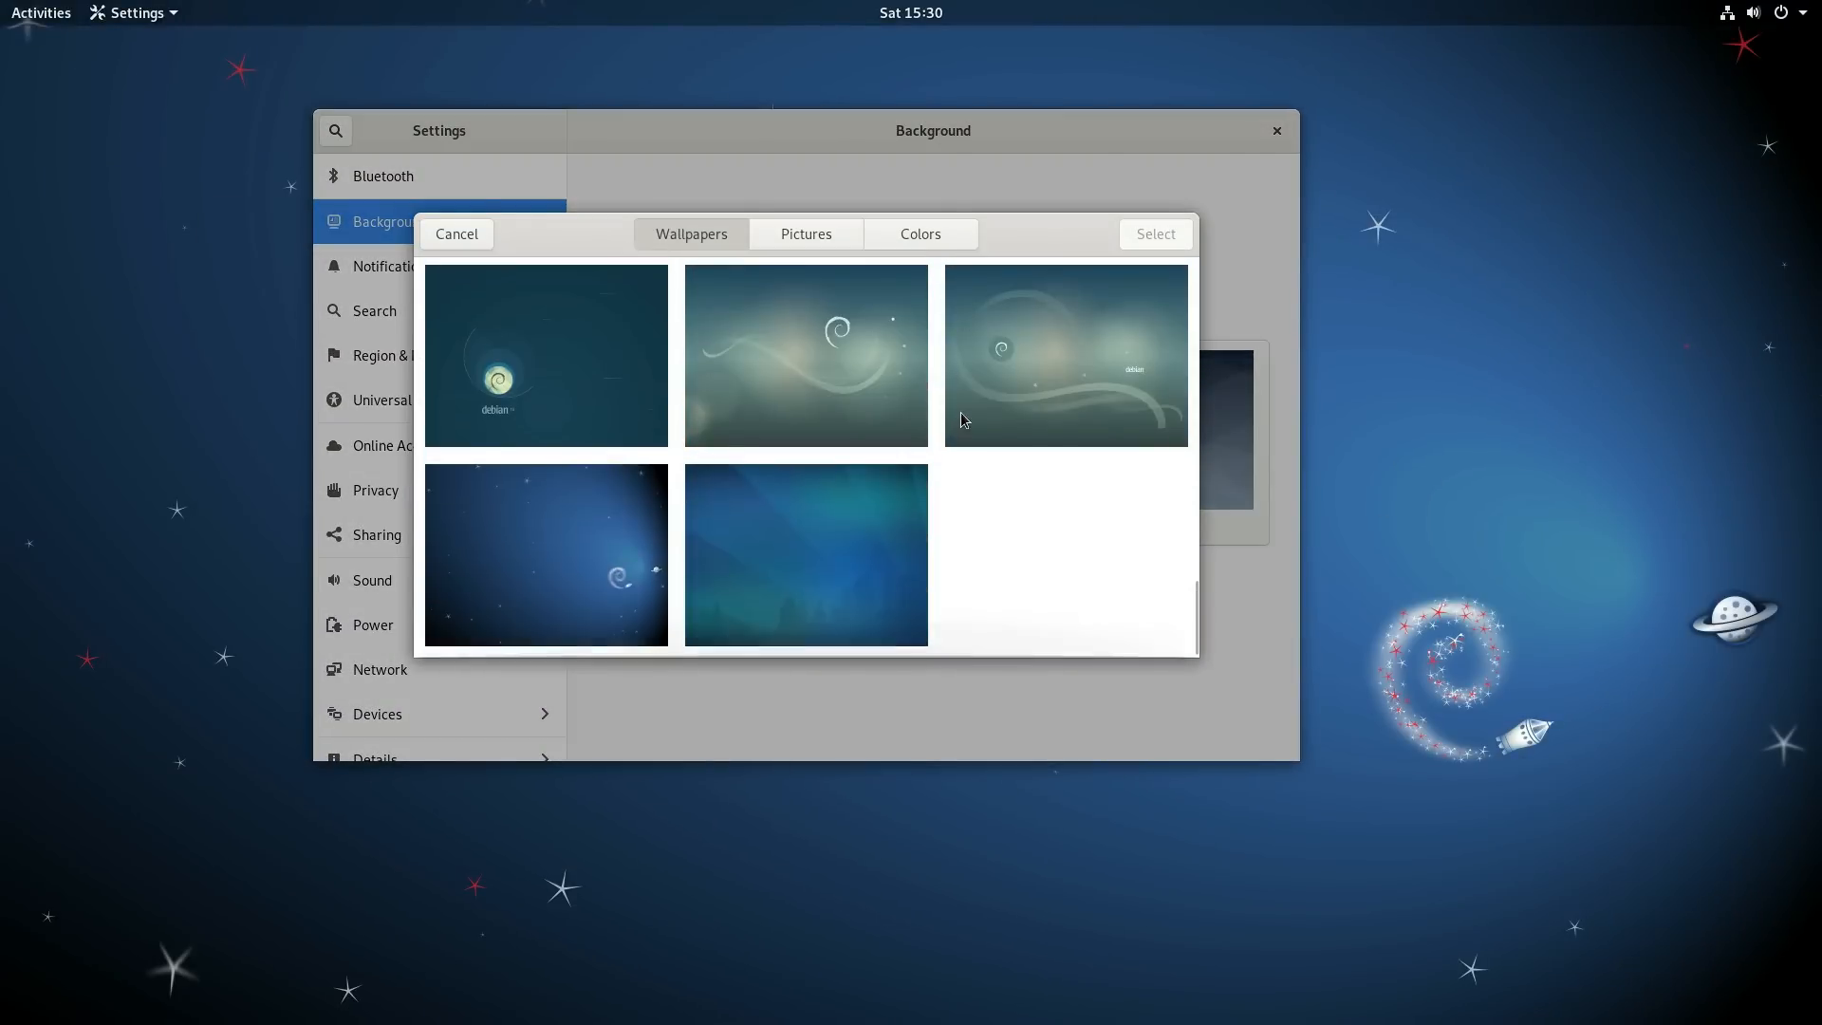
scroll(937, 421, up, 2)
scroll(1091, 457, up, 2)
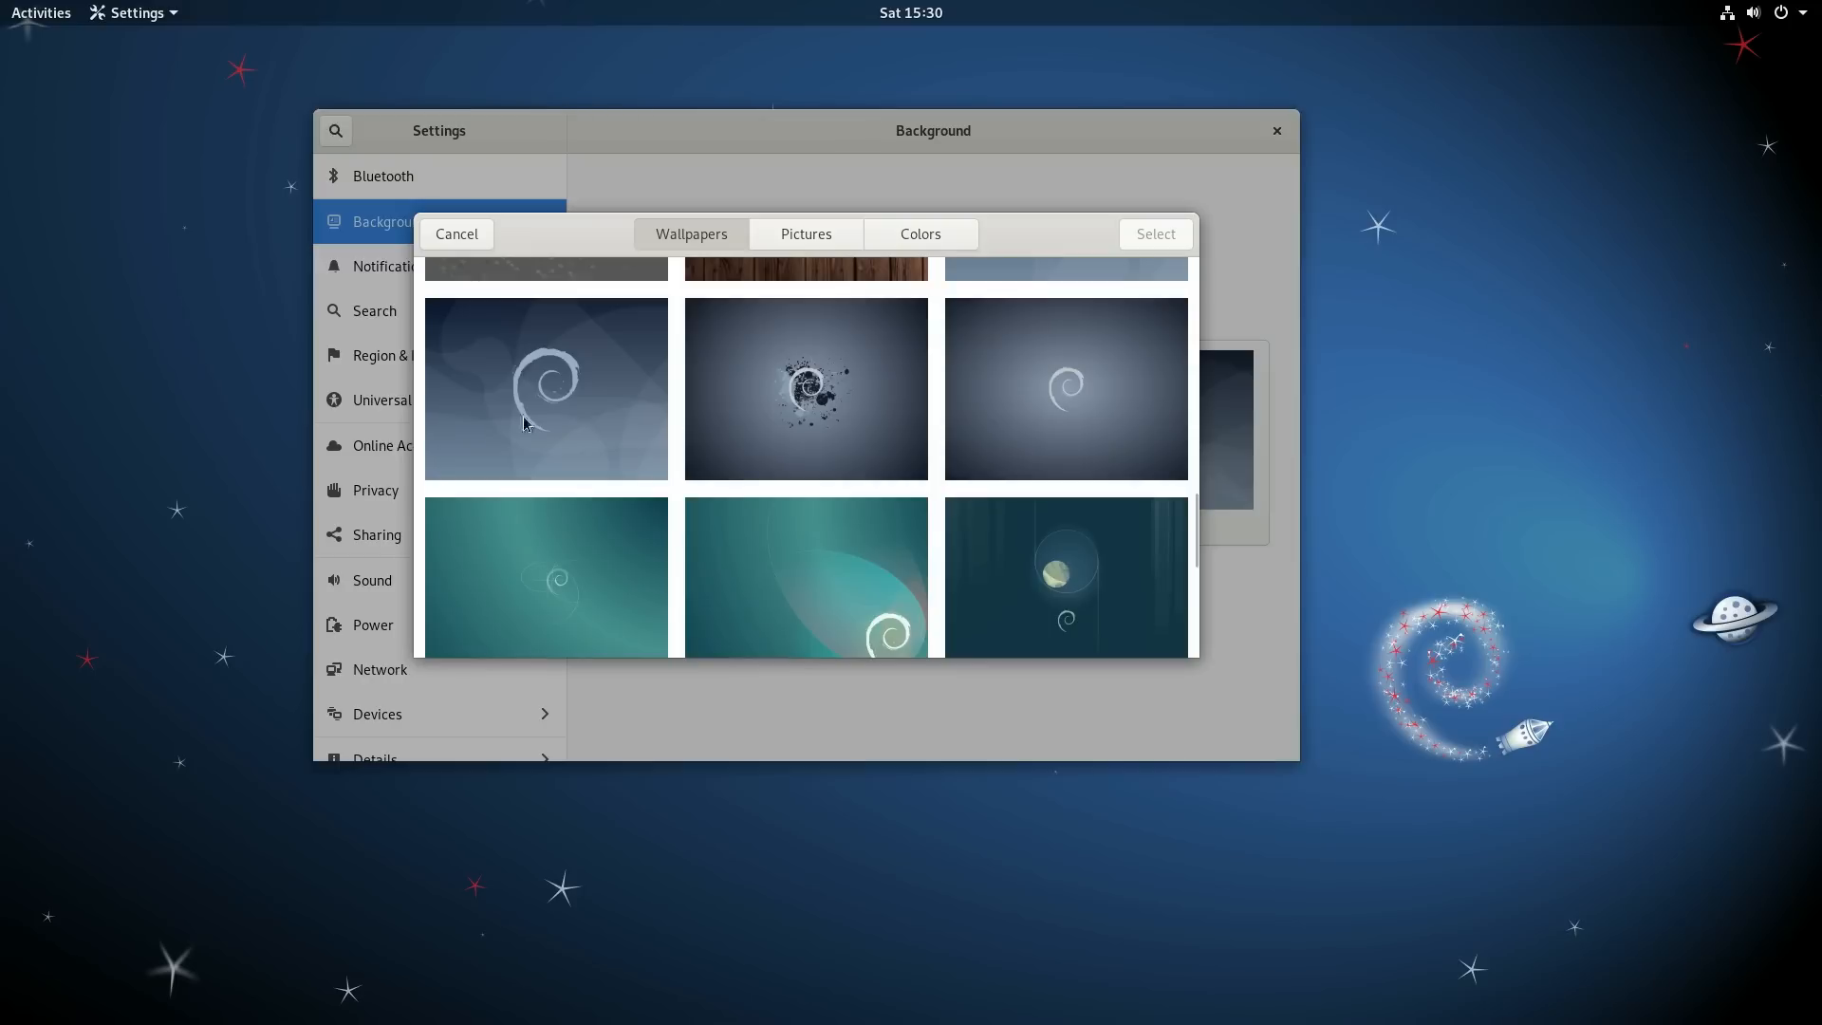
click(816, 411)
click(1174, 237)
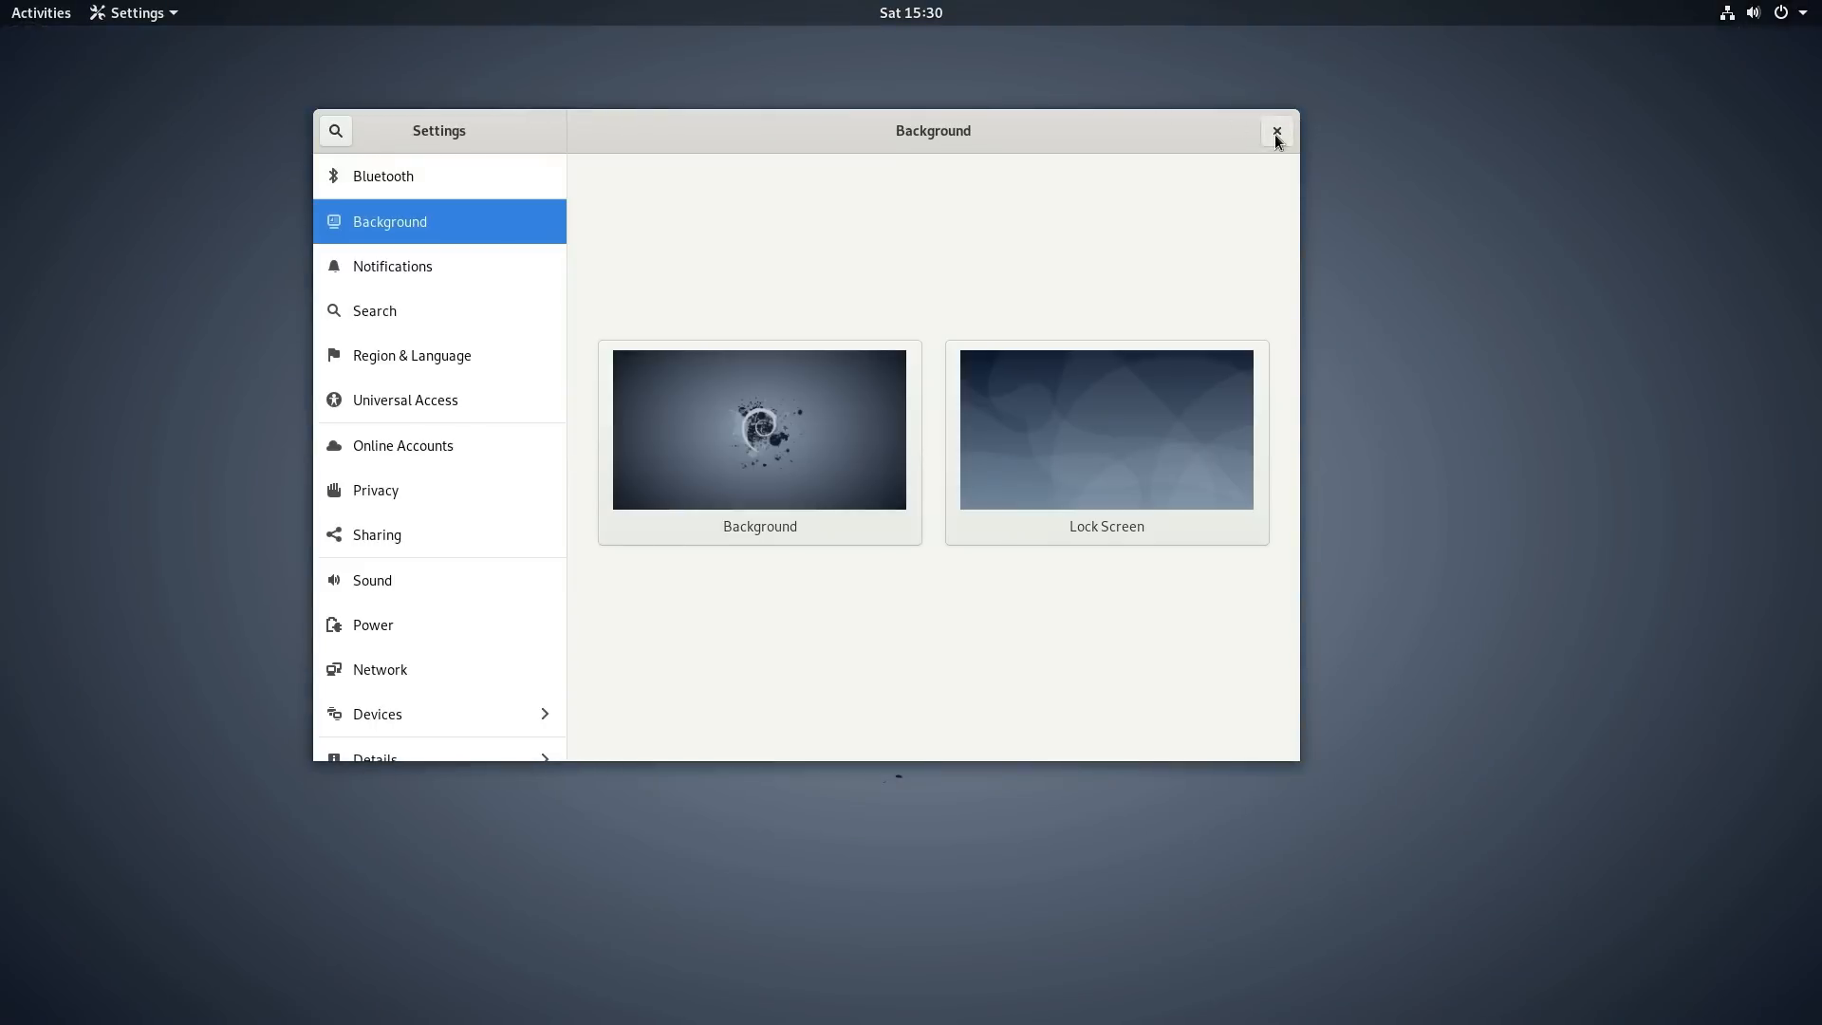
click(1276, 132)
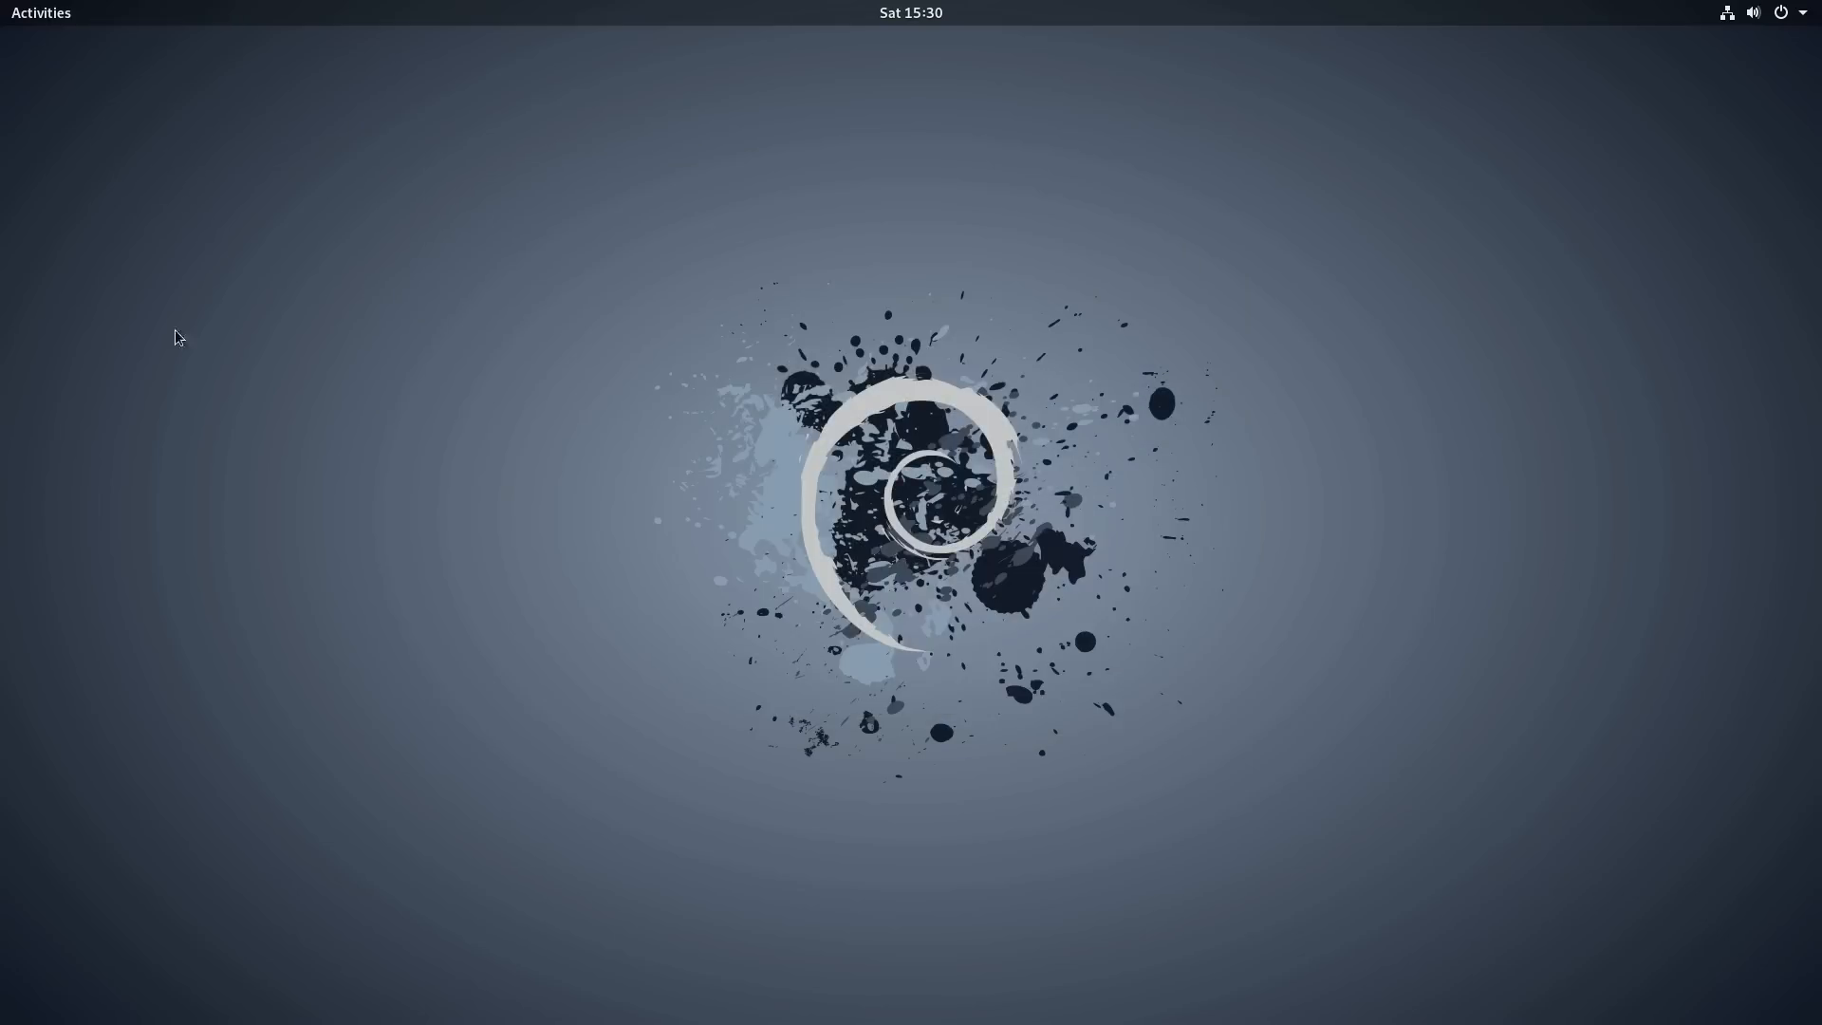